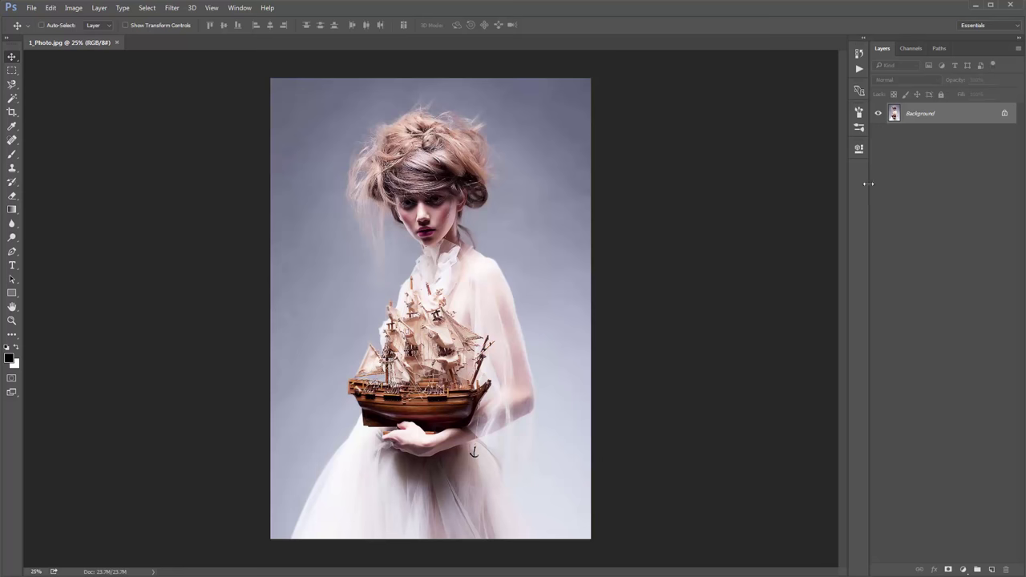
# Duplicate the photo's background layer and delete the original locked background, keeping only the copy.
pyautogui.moveTo(868, 183); pyautogui.dragTo(857, 183)
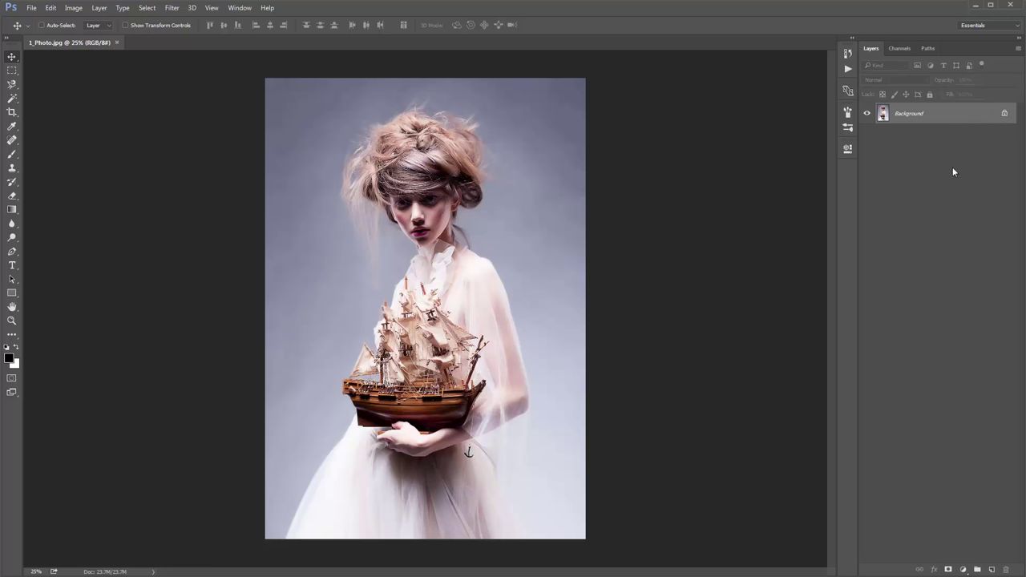
pyautogui.hotkey('ctrl', 'j')
pyautogui.click(900, 137)
pyautogui.press('Delete')
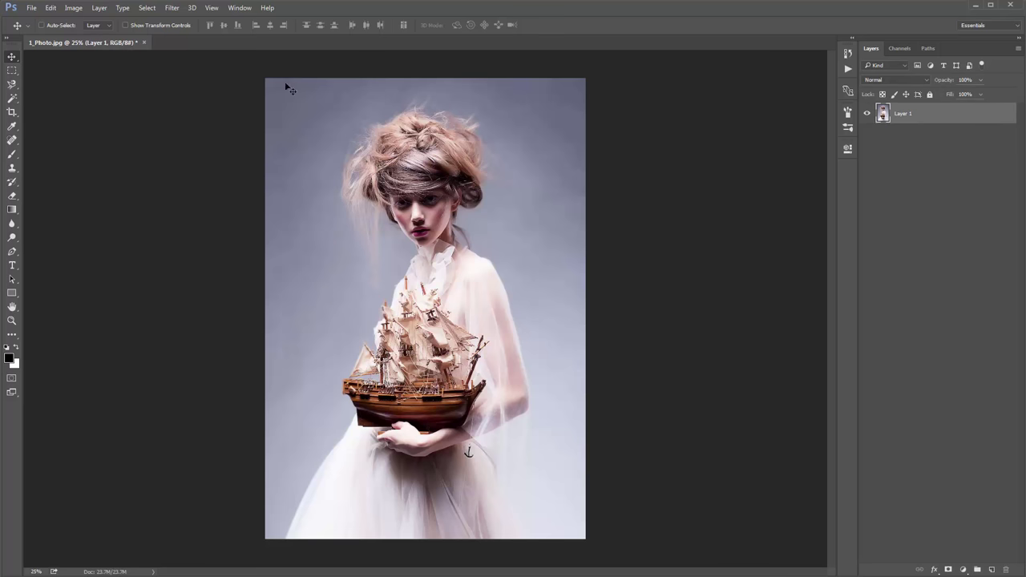
# Convert the remaining Layer 1 into the document's Background layer.
pyautogui.click(100, 8)
pyautogui.moveTo(103, 21)
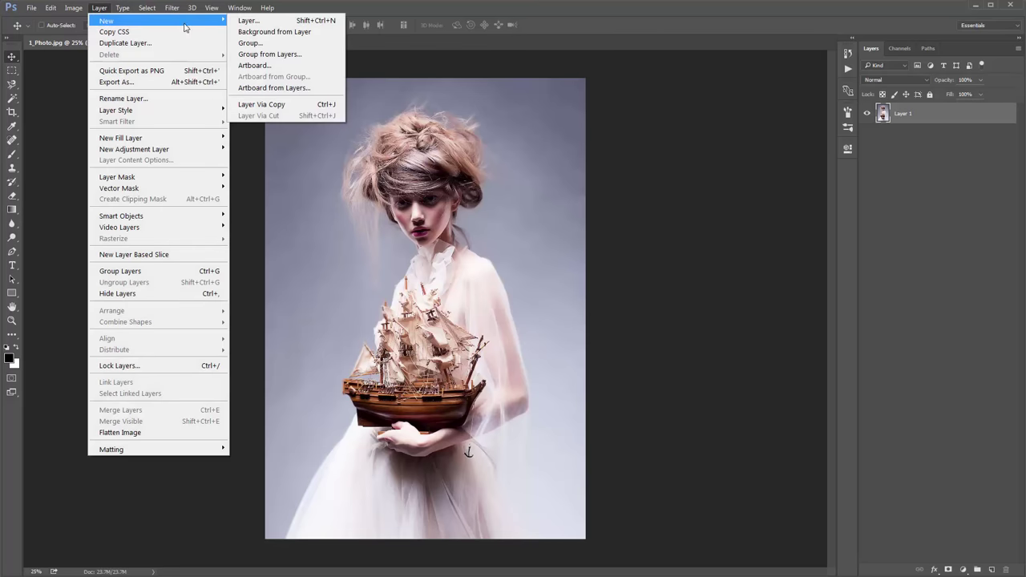
pyautogui.click(271, 33)
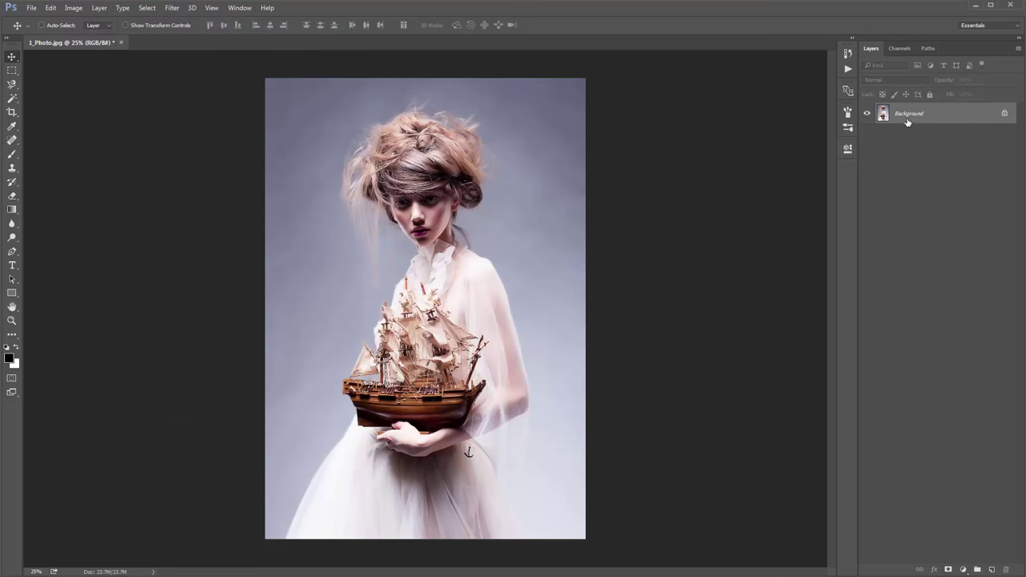
pyautogui.click(99, 8)
pyautogui.click(587, 213)
# Review the Layers panel options for default fill-layer masks and the "copy" suffix on copied layers, and accept them.
pyautogui.moveTo(856, 185); pyautogui.dragTo(860, 186)
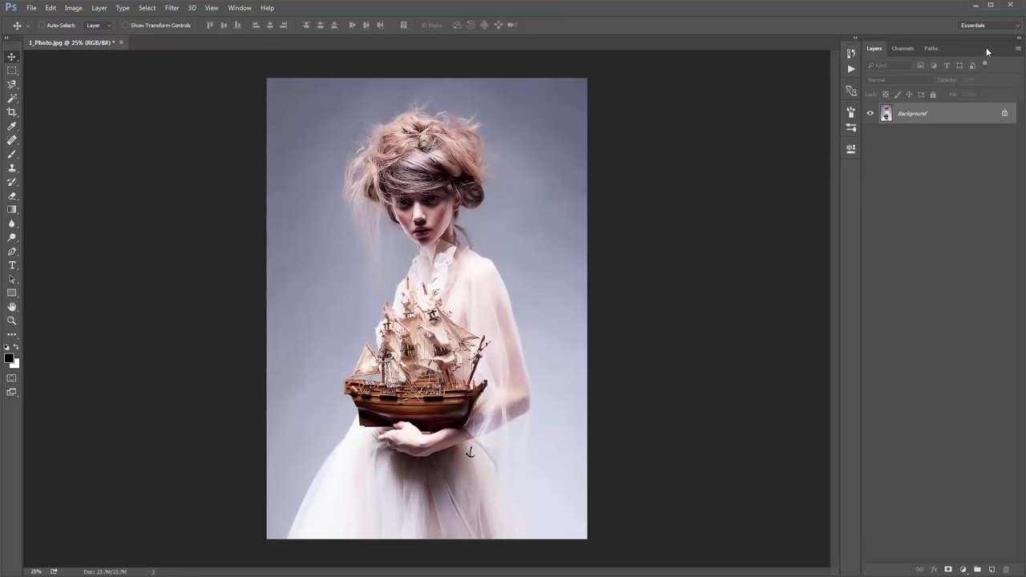
pyautogui.moveTo(982, 49); pyautogui.dragTo(807, 82)
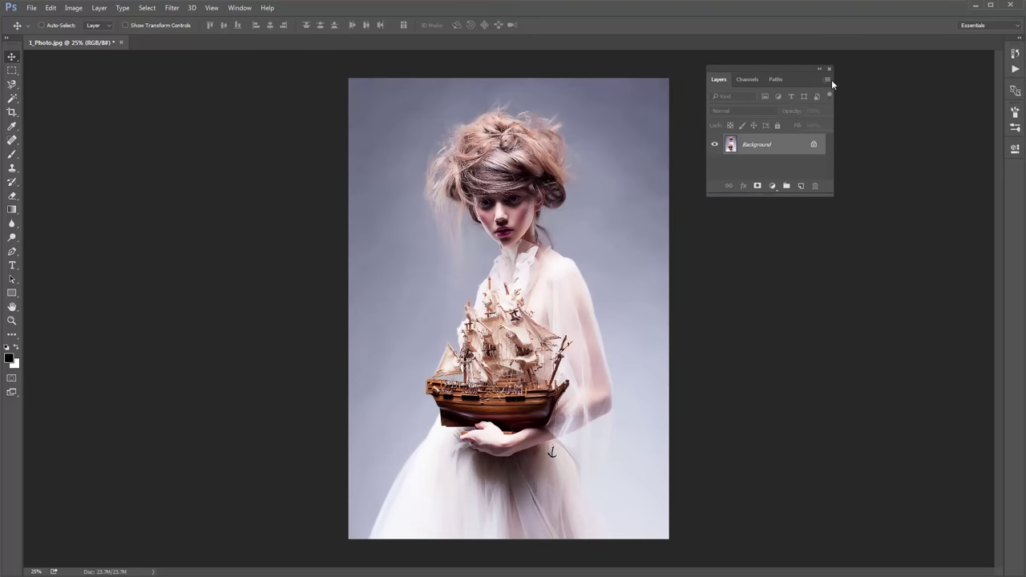
pyautogui.click(828, 81)
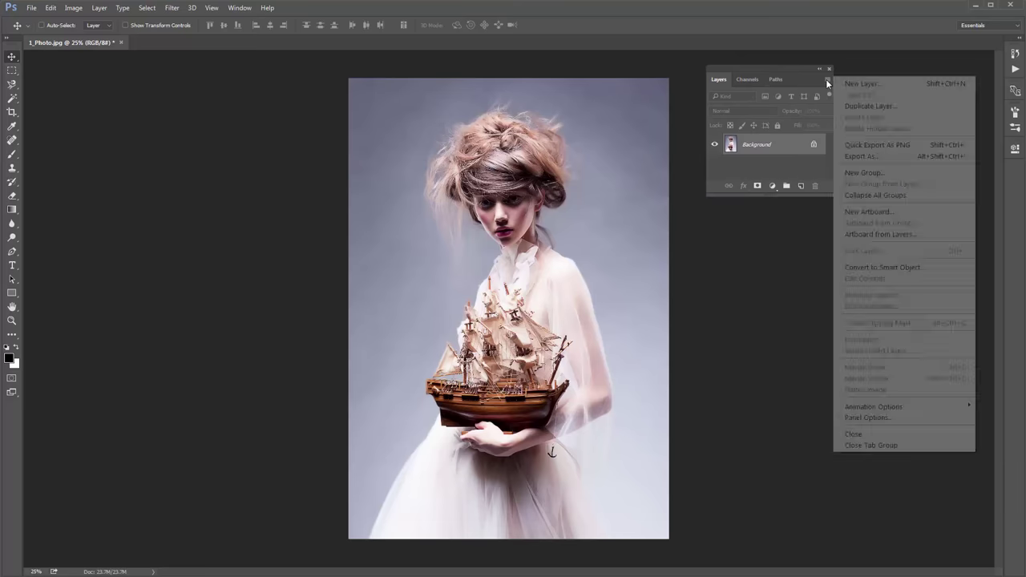
pyautogui.click(906, 418)
pyautogui.moveTo(370, 65); pyautogui.dragTo(409, 75)
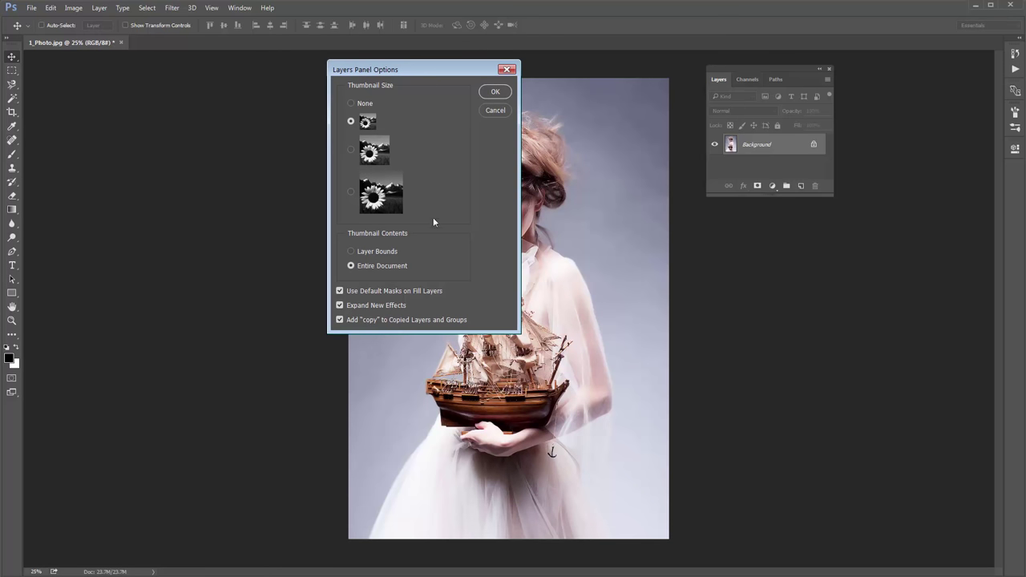
pyautogui.click(487, 94)
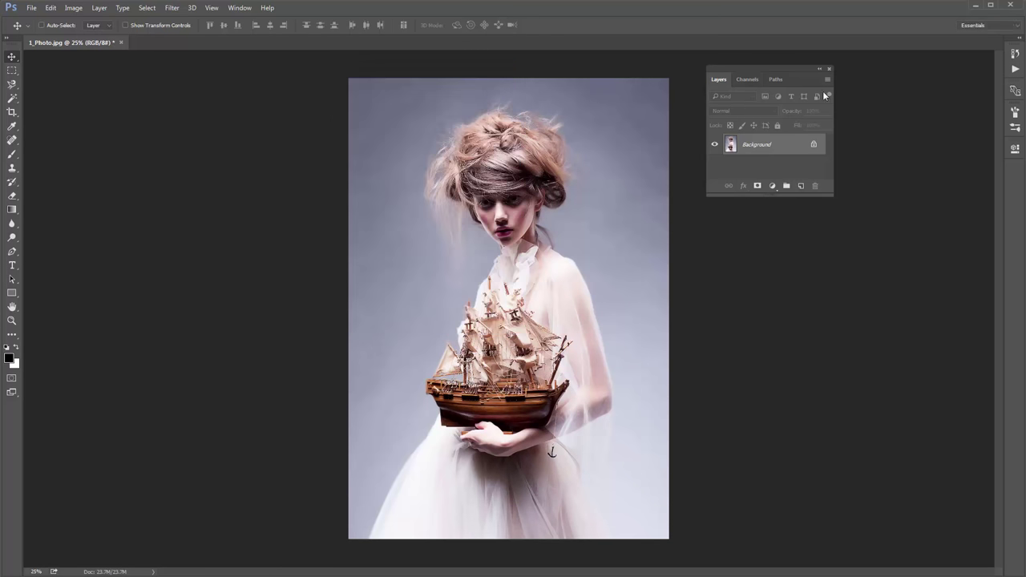
pyautogui.moveTo(801, 78); pyautogui.dragTo(879, 147)
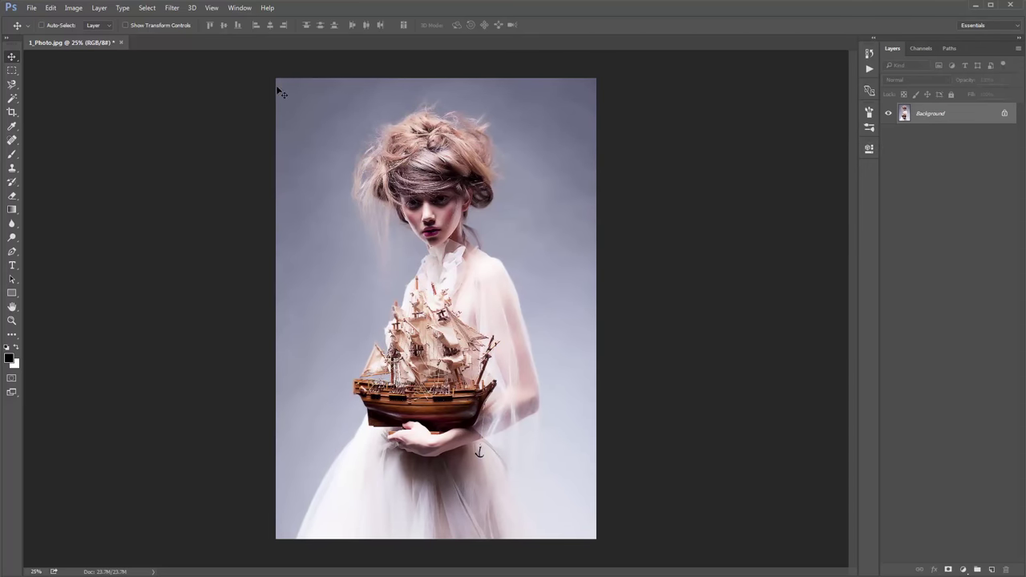
# Check the photo's color mode and bit depth, and its width, height and resolution in Image Size.
pyautogui.click(73, 8)
pyautogui.moveTo(78, 24)
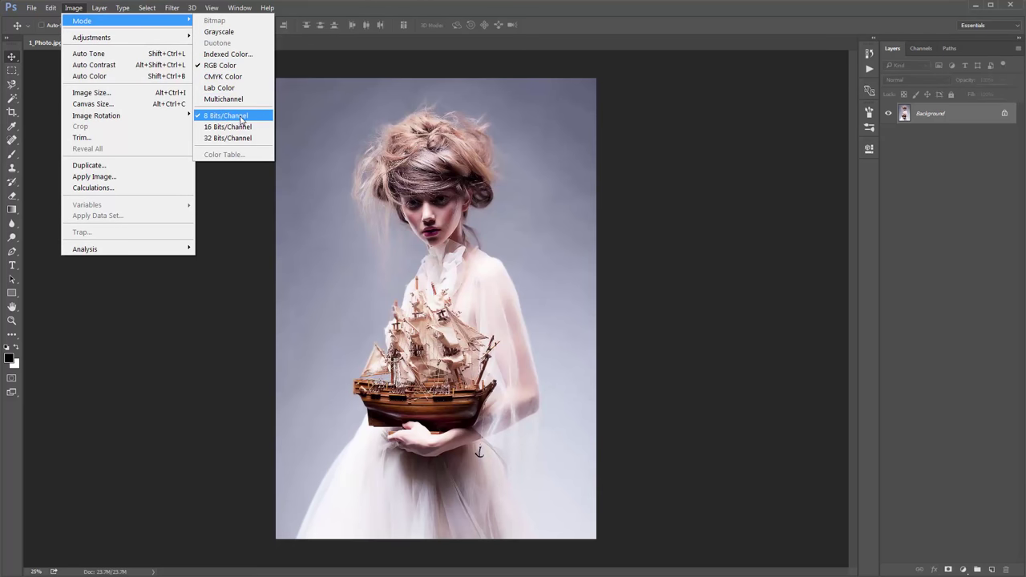
pyautogui.click(124, 94)
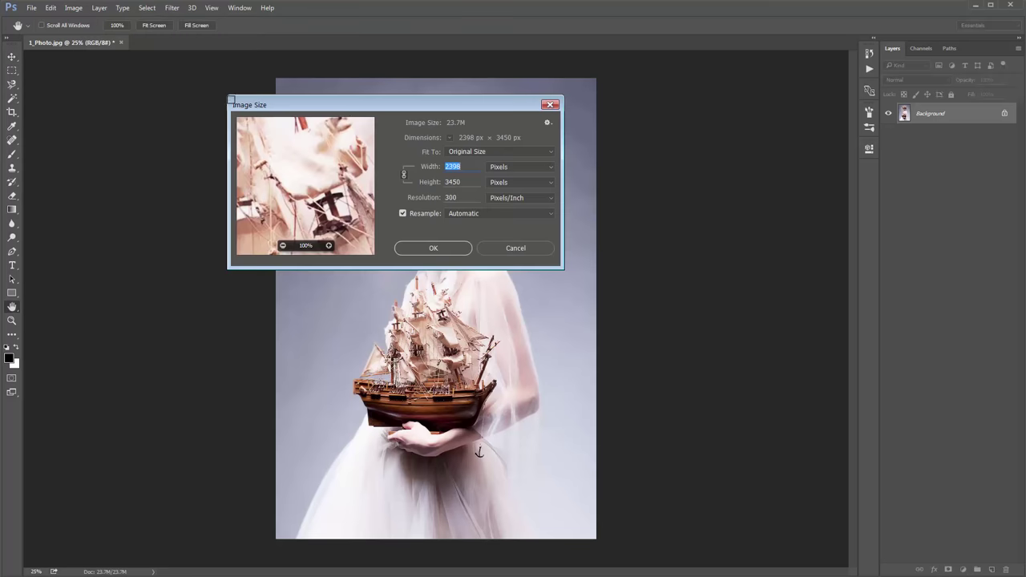
pyautogui.moveTo(391, 105); pyautogui.dragTo(671, 83)
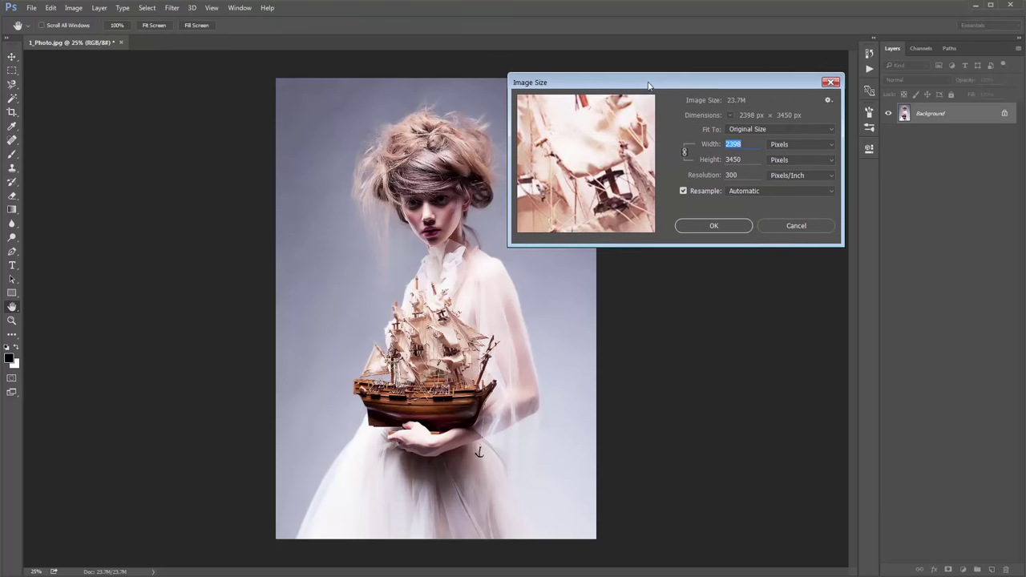
pyautogui.doubleClick(743, 160)
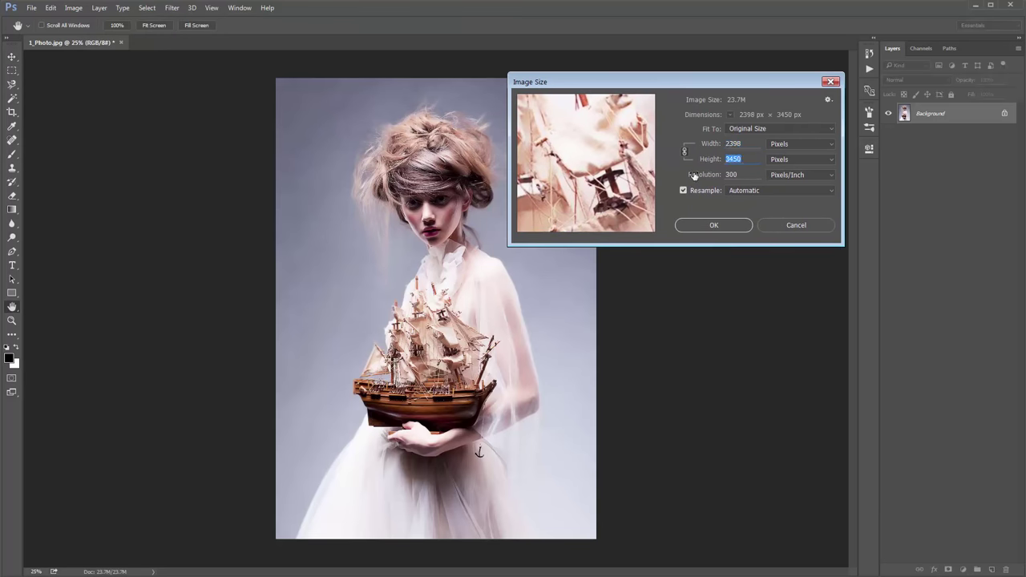
pyautogui.click(708, 144)
pyautogui.click(708, 159)
pyautogui.click(710, 224)
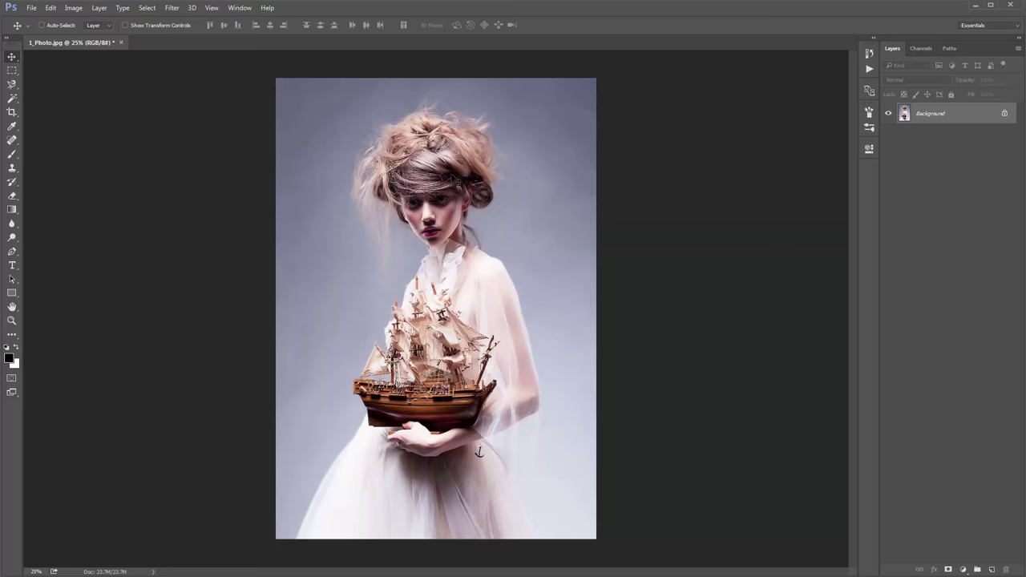
# Load the Vintage.atn action file into Actions and collapse the Vintage set.
pyautogui.click(246, 8)
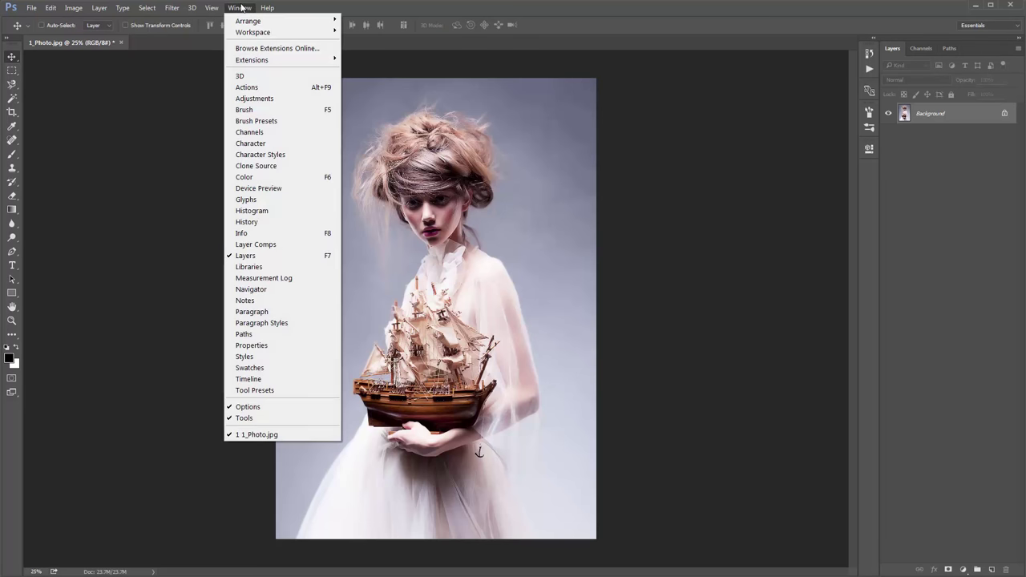
pyautogui.click(253, 86)
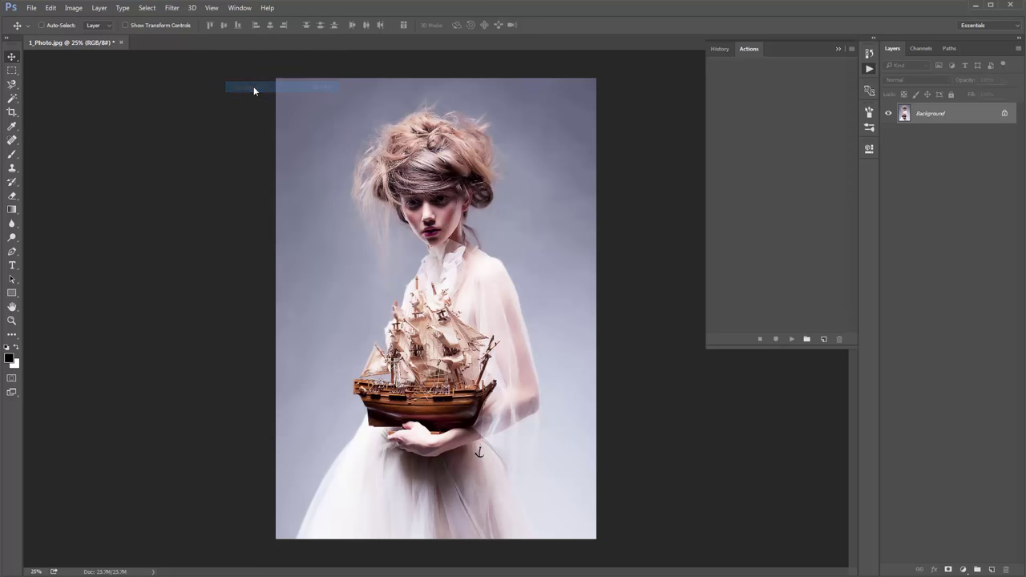
pyautogui.click(852, 50)
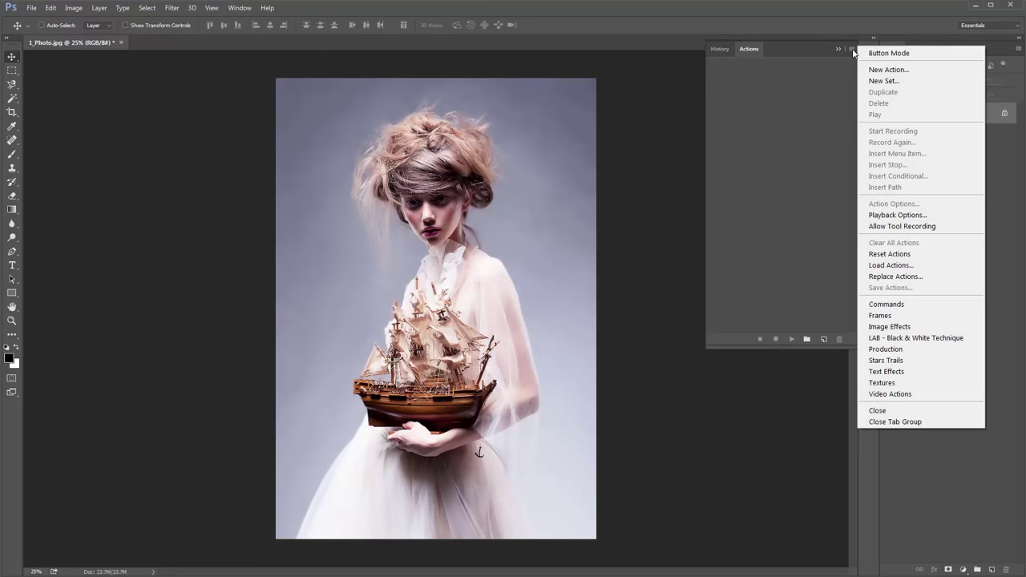
pyautogui.click(891, 265)
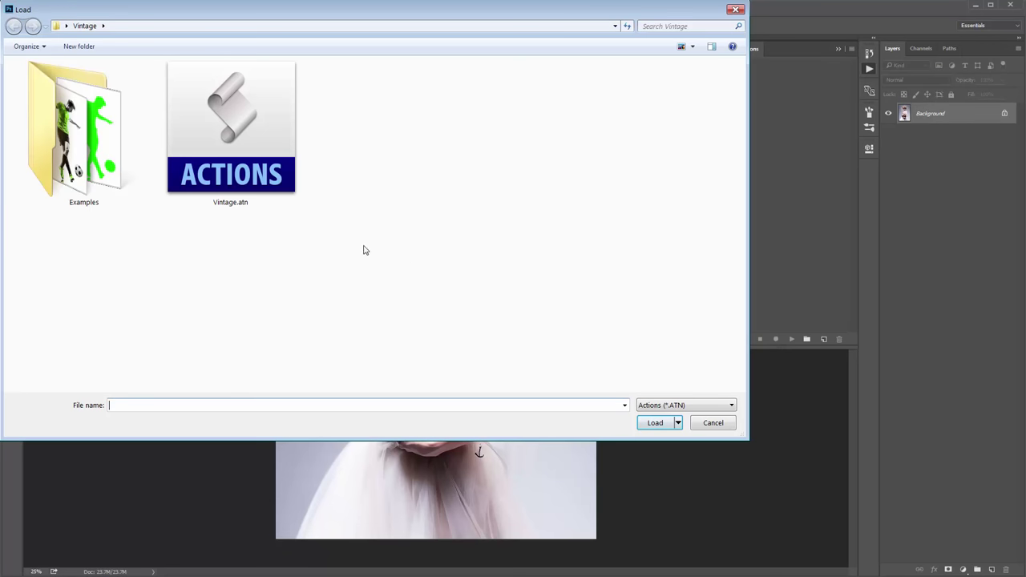
pyautogui.doubleClick(270, 138)
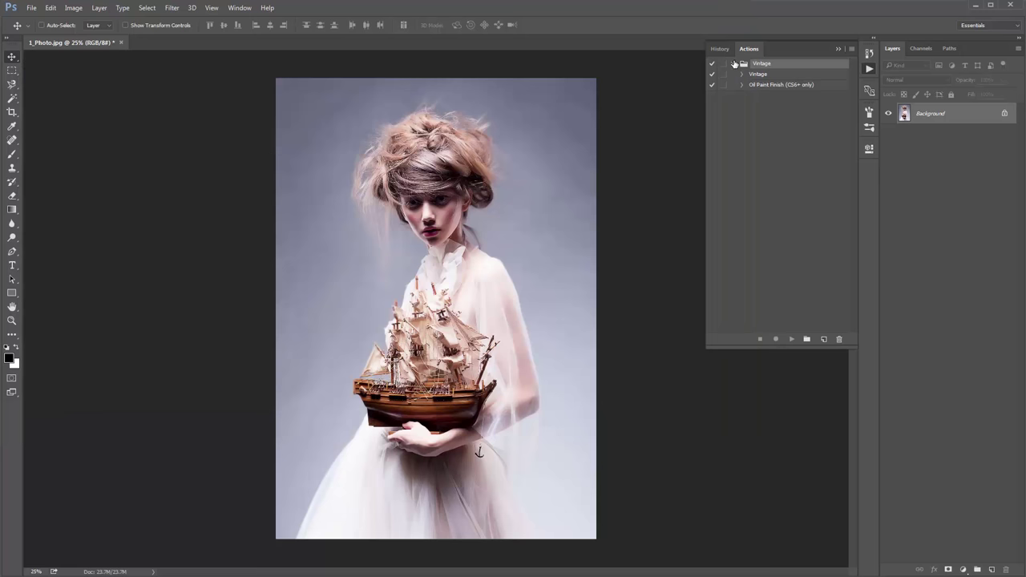
pyautogui.click(733, 64)
# Activate the Brush tool and add the brushes from Vintage_Brushes.abr to the existing presets.
pyautogui.press('b')
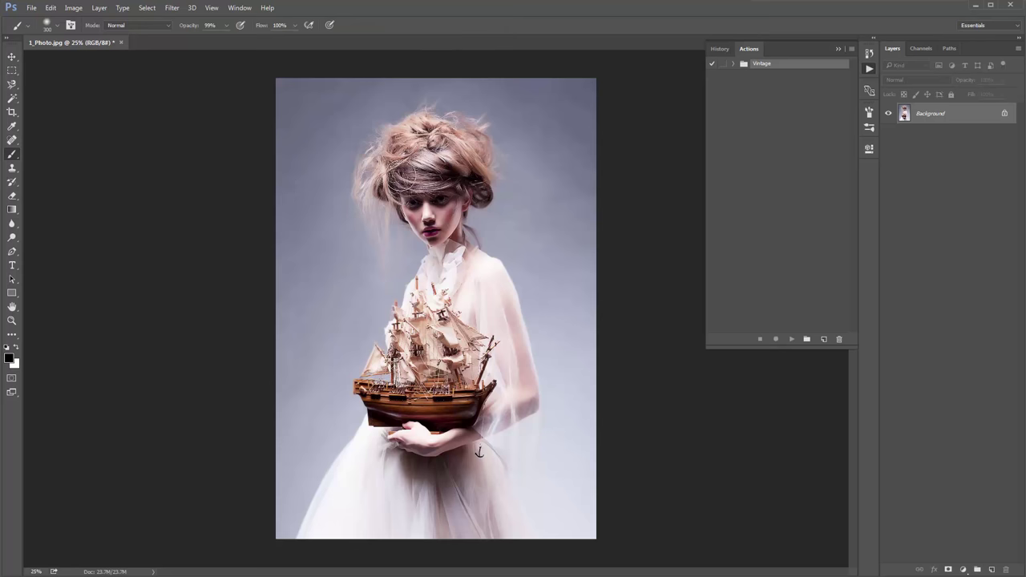
pyautogui.rightClick(303, 115)
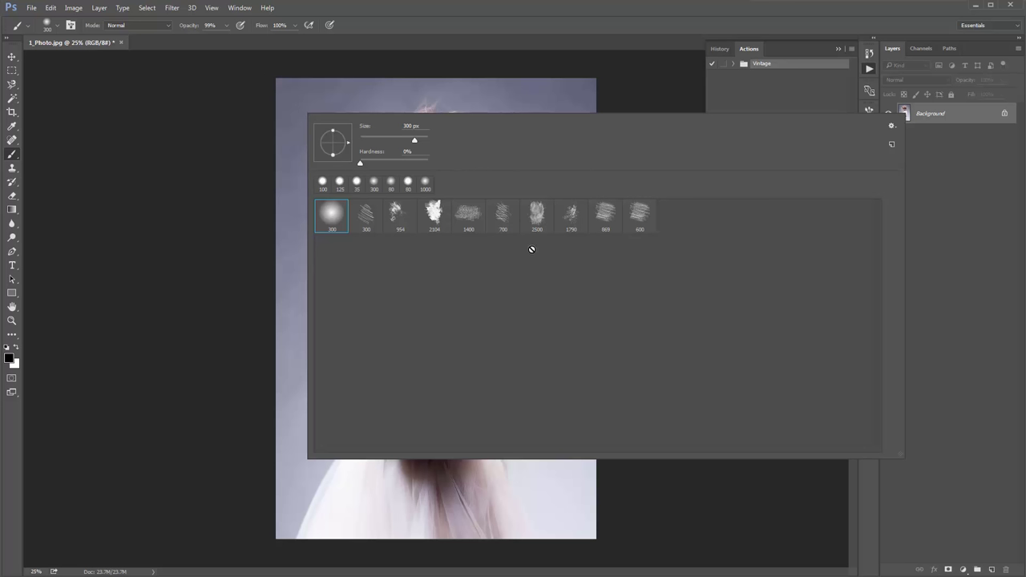
pyautogui.rightClick(288, 93)
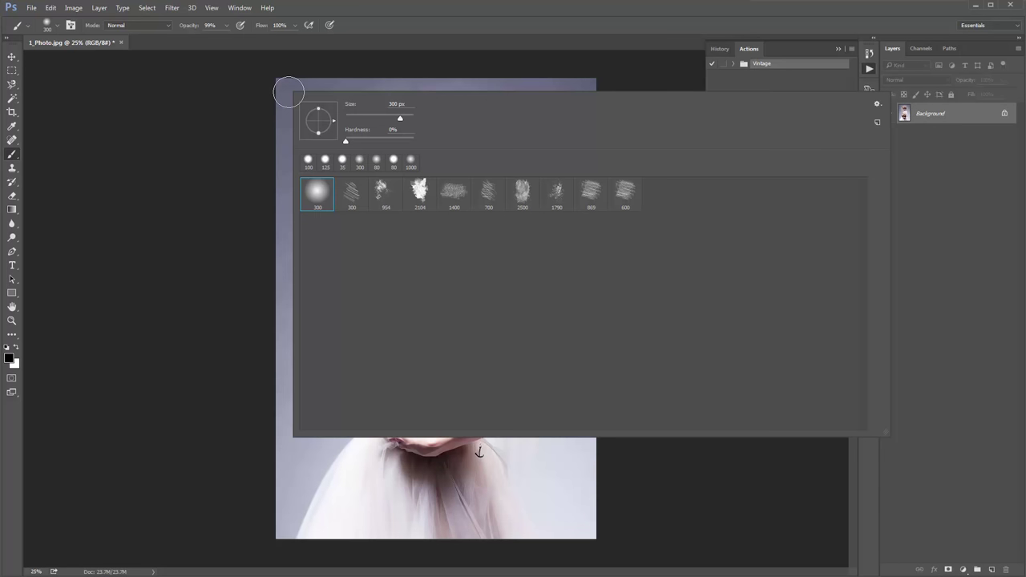
pyautogui.click(878, 105)
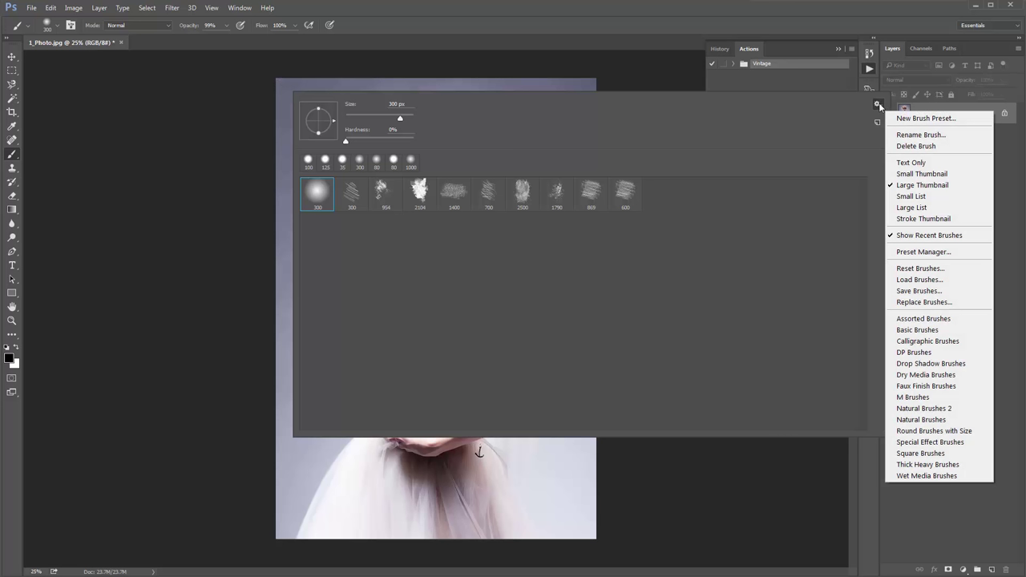
pyautogui.click(932, 284)
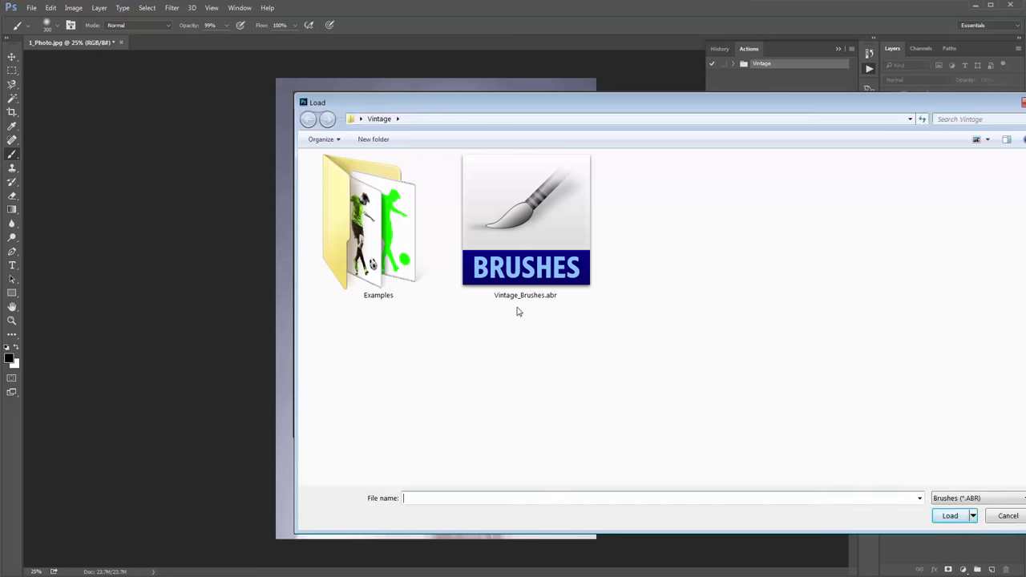
pyautogui.doubleClick(553, 257)
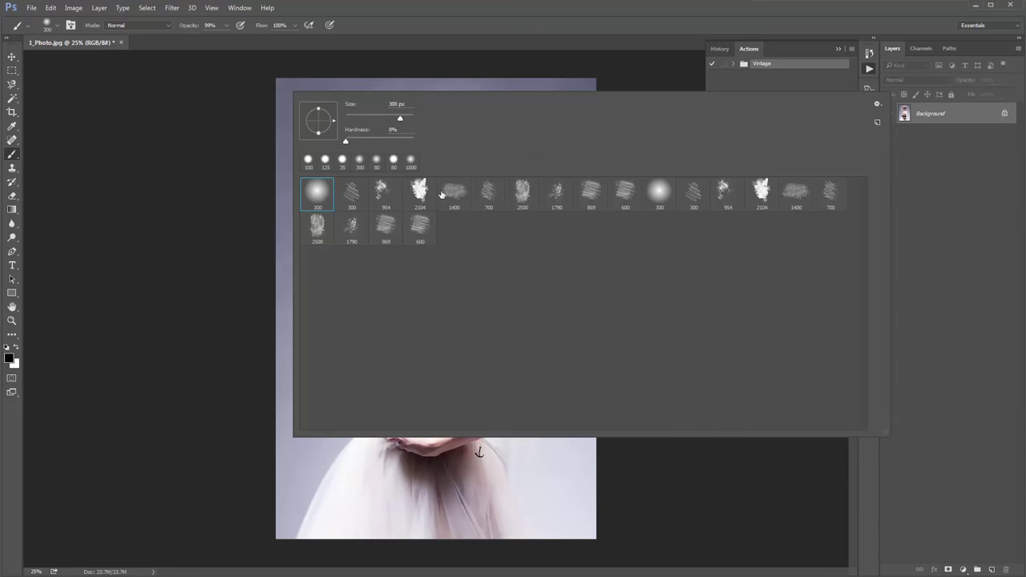
# Replace all current brush presets with the Vintage_Brushes.abr set and review the brushes.
pyautogui.click(879, 104)
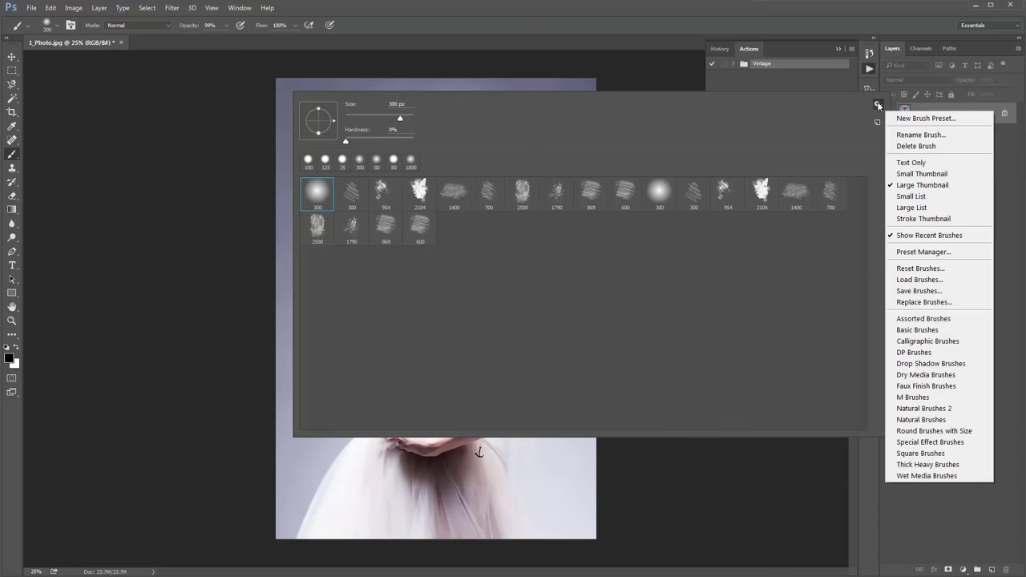
pyautogui.click(931, 303)
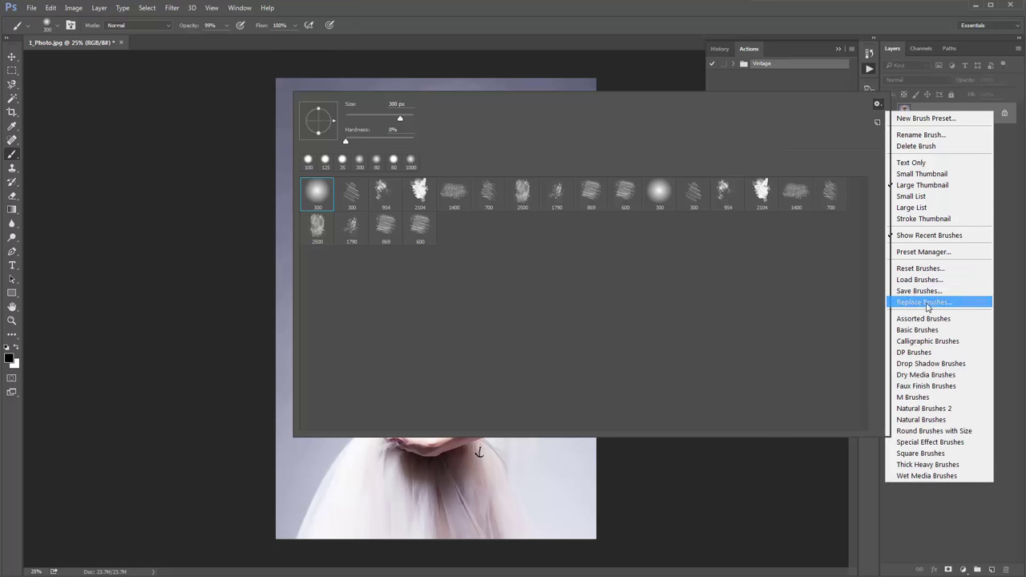
pyautogui.click(538, 230)
pyautogui.doubleClick(539, 230)
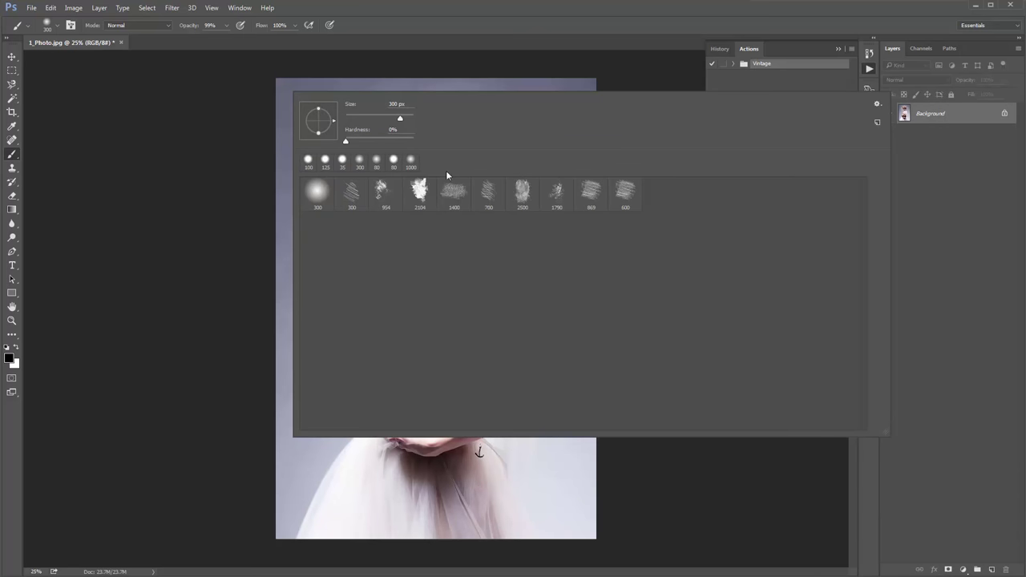
pyautogui.click(241, 140)
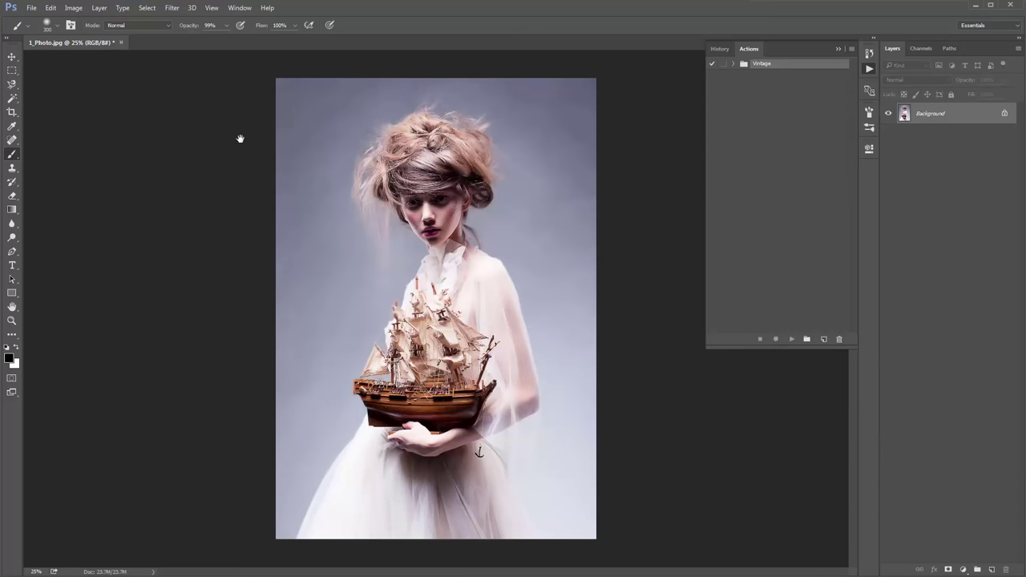
pyautogui.rightClick(294, 102)
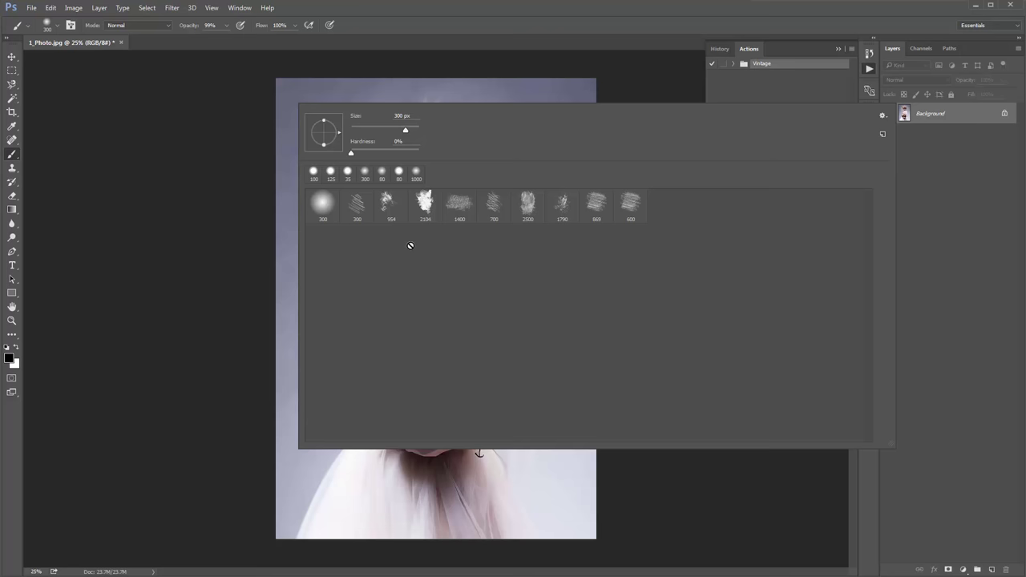
pyautogui.click(257, 88)
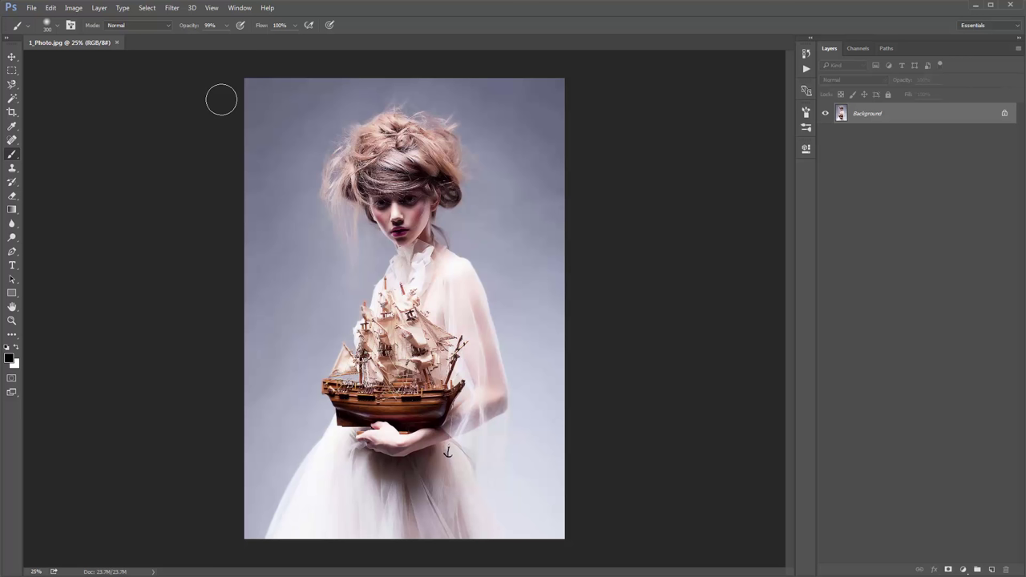
# Lower the Brush tool's opacity to 51%.
pyautogui.moveTo(227, 24); pyautogui.dragTo(231, 36)
pyautogui.click(227, 25)
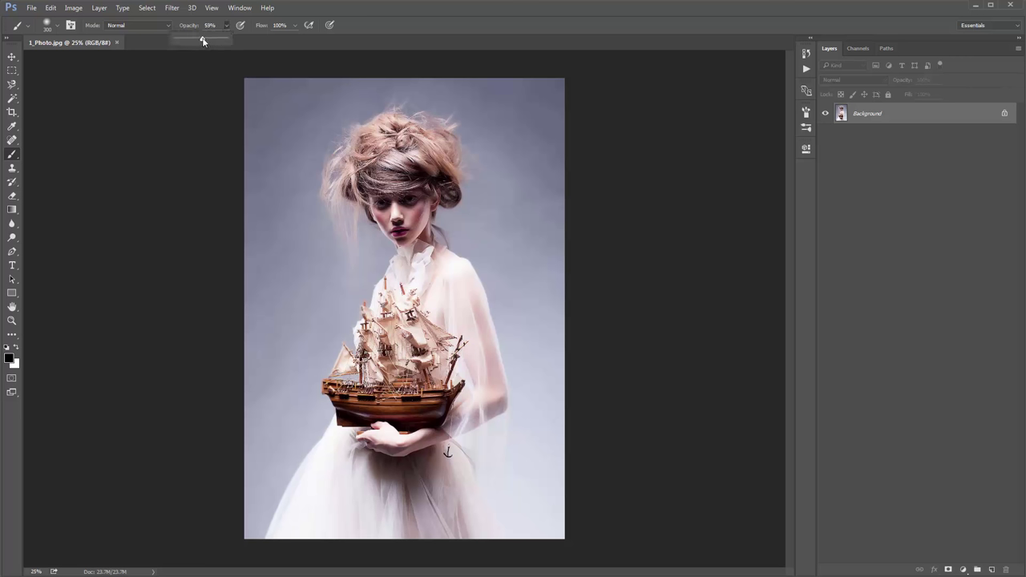
pyautogui.moveTo(202, 40); pyautogui.dragTo(200, 40)
pyautogui.click(221, 92)
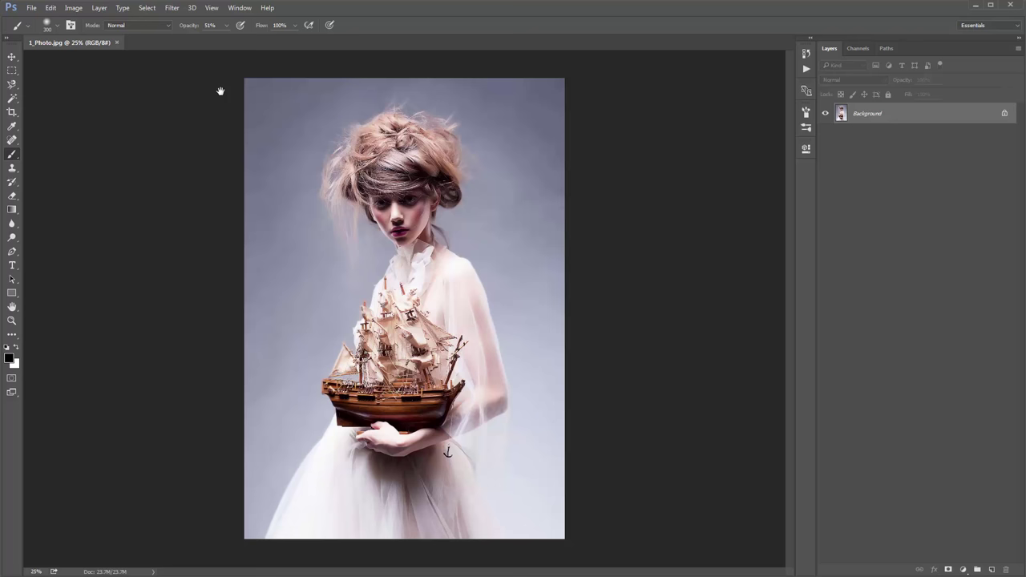
# Restore the Brush tool's opacity to 100% and activate the Move tool.
pyautogui.press('0')
pyautogui.press('v')
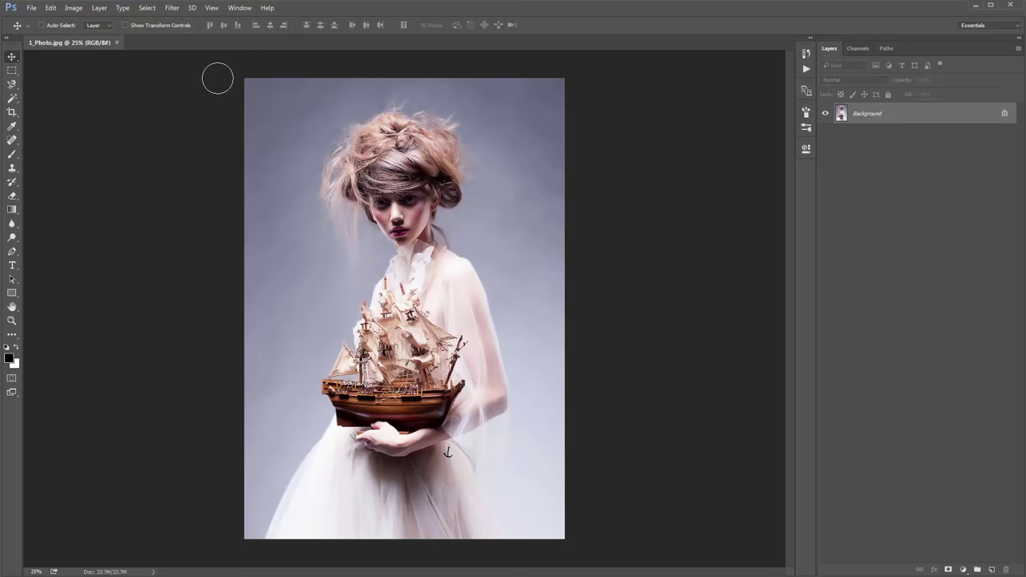
pyautogui.click(805, 68)
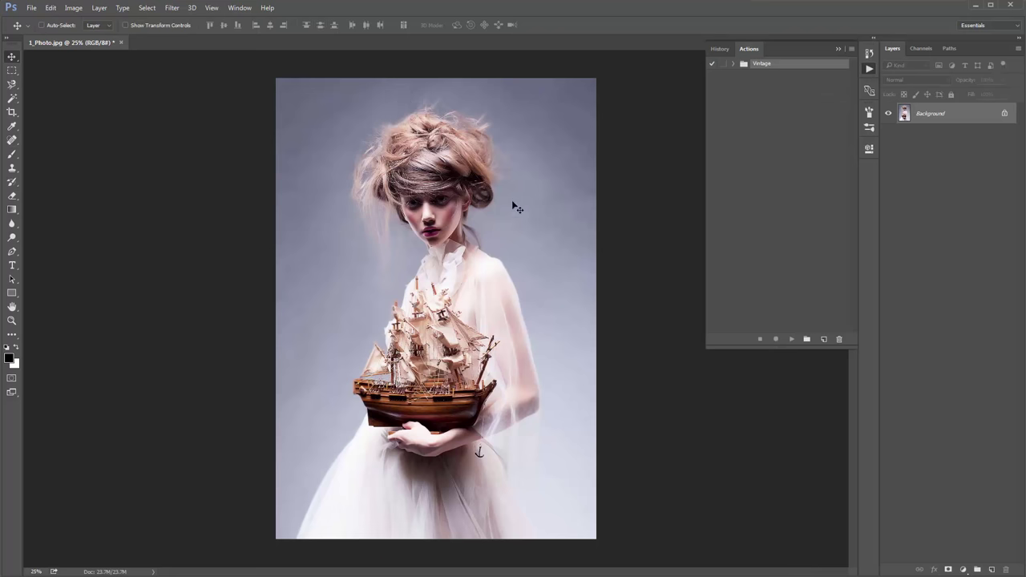
pyautogui.click(839, 50)
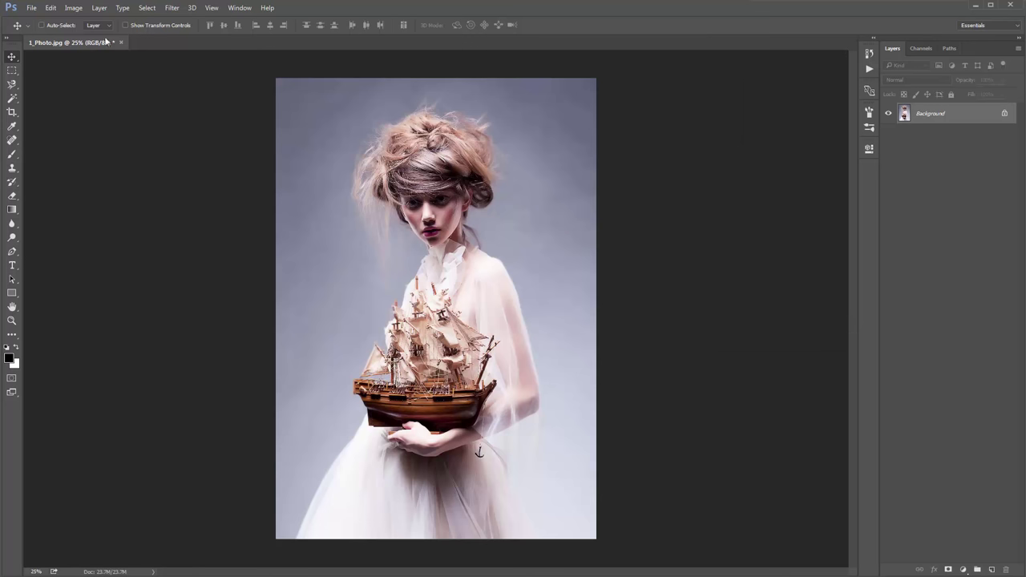
# Create a new layer named "brush" above the Background layer.
pyautogui.click(98, 8)
pyautogui.moveTo(102, 22)
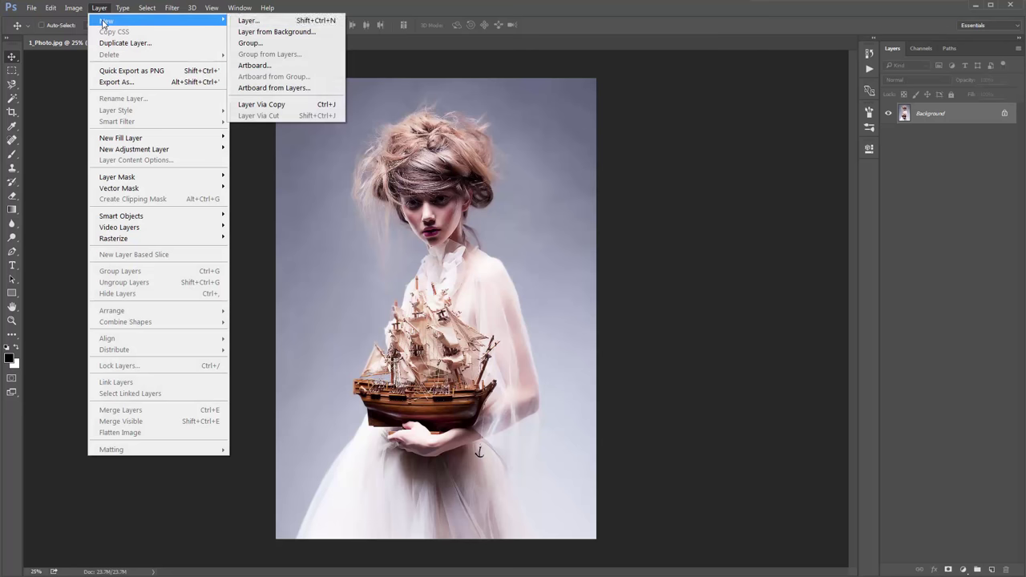
pyautogui.click(244, 27)
pyautogui.moveTo(408, 121); pyautogui.dragTo(452, 124)
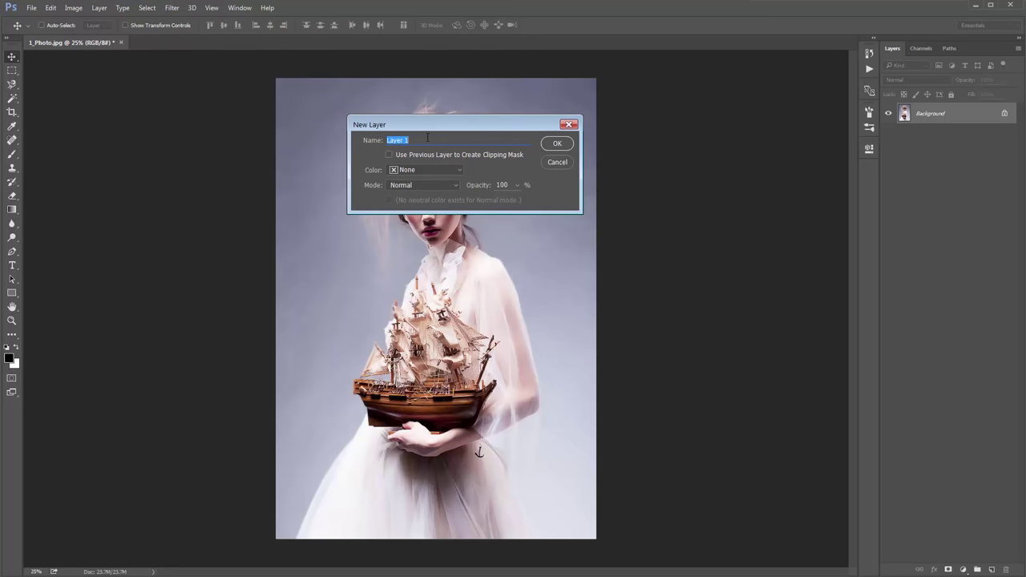
pyautogui.write('brush')
pyautogui.click(400, 141)
pyautogui.click(408, 140)
pyautogui.moveTo(408, 140); pyautogui.dragTo(372, 142)
pyautogui.click(408, 140)
pyautogui.click(554, 144)
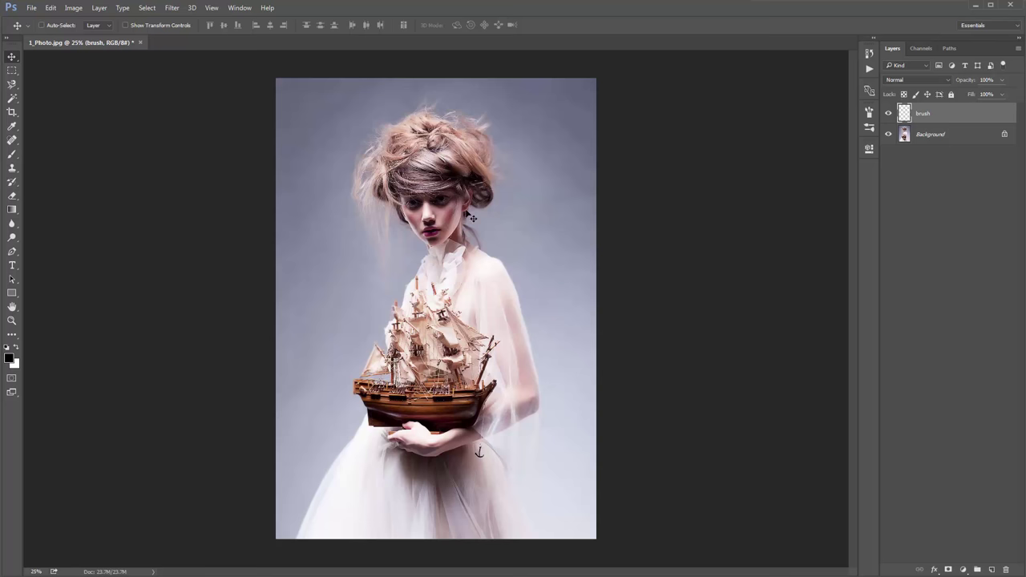
# Select the whole grey backdrop around the woman on the Background layer with the Magic Wand tool.
pyautogui.click(925, 138)
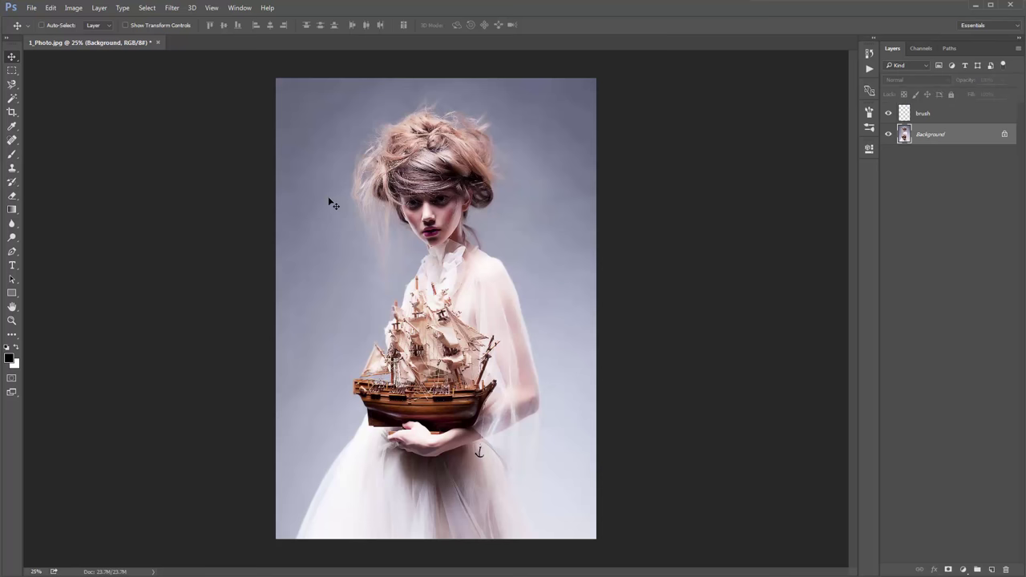
pyautogui.press('w')
pyautogui.rightClick(15, 102)
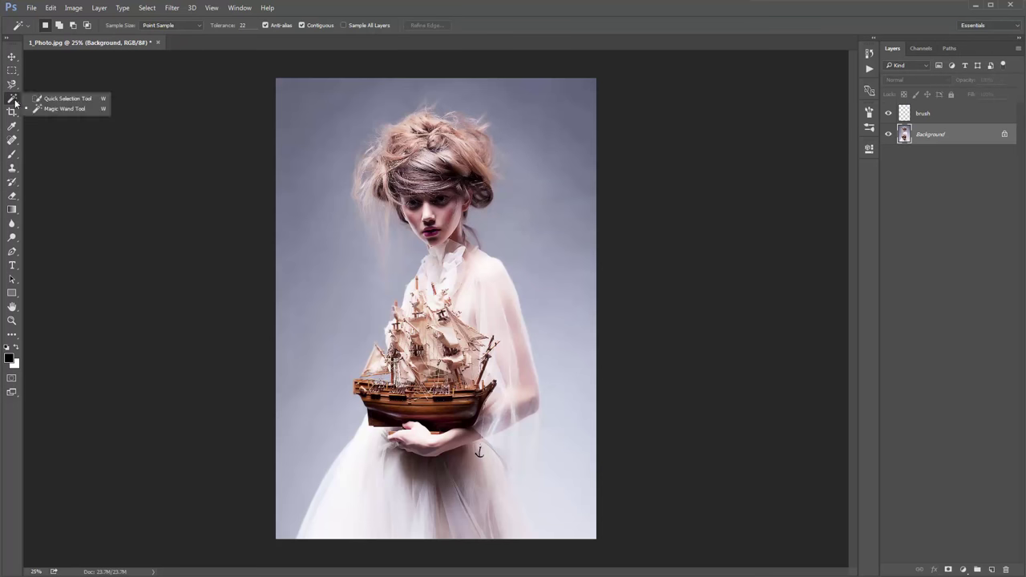
pyautogui.click(61, 111)
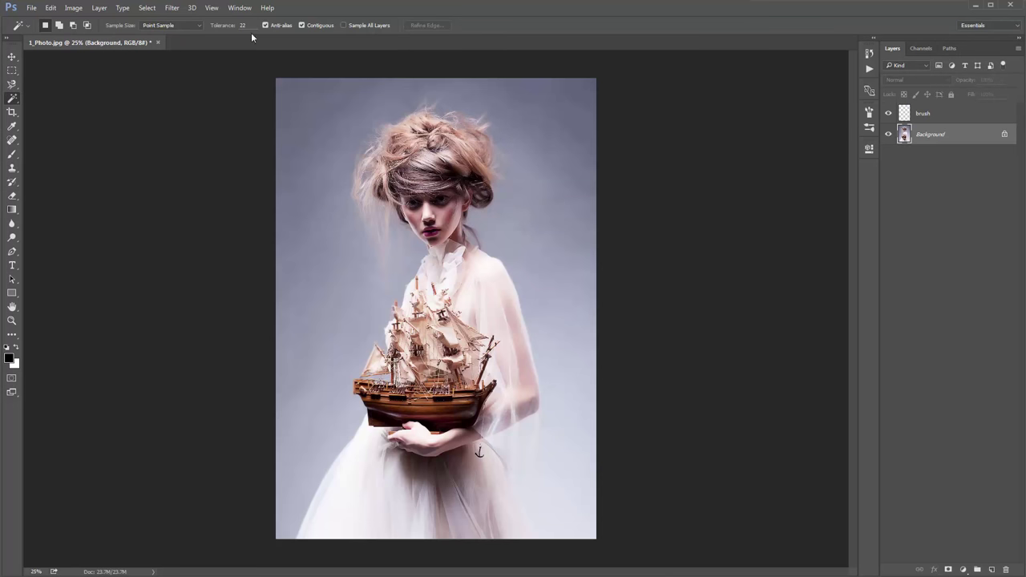
pyautogui.click(319, 143)
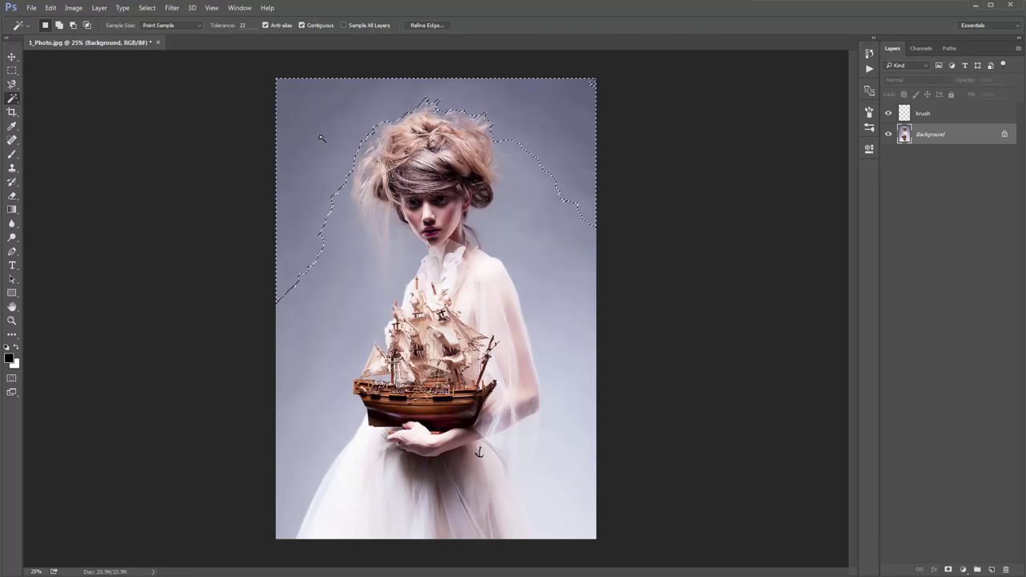
pyautogui.keyDown('shift'); pyautogui.click(329, 282); pyautogui.keyUp('shift')
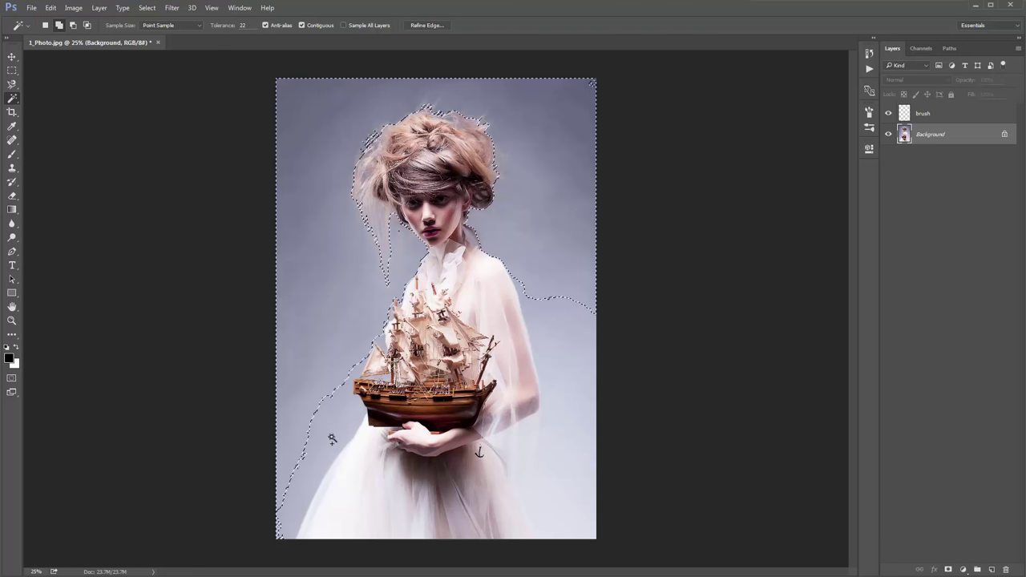
pyautogui.keyDown('shift'); pyautogui.click(568, 325); pyautogui.keyUp('shift')
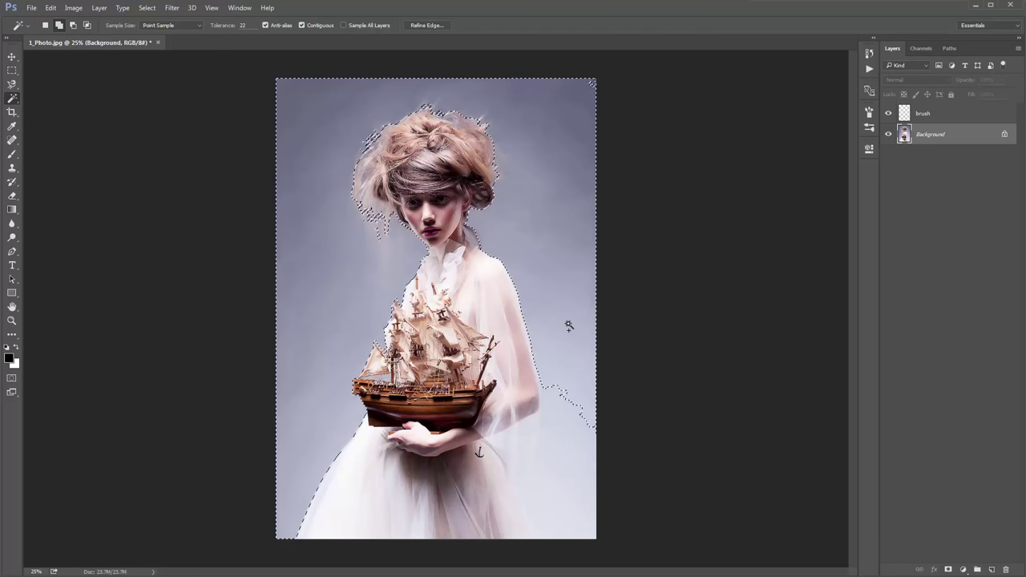
pyautogui.keyDown('shift'); pyautogui.click(580, 458); pyautogui.keyUp('shift')
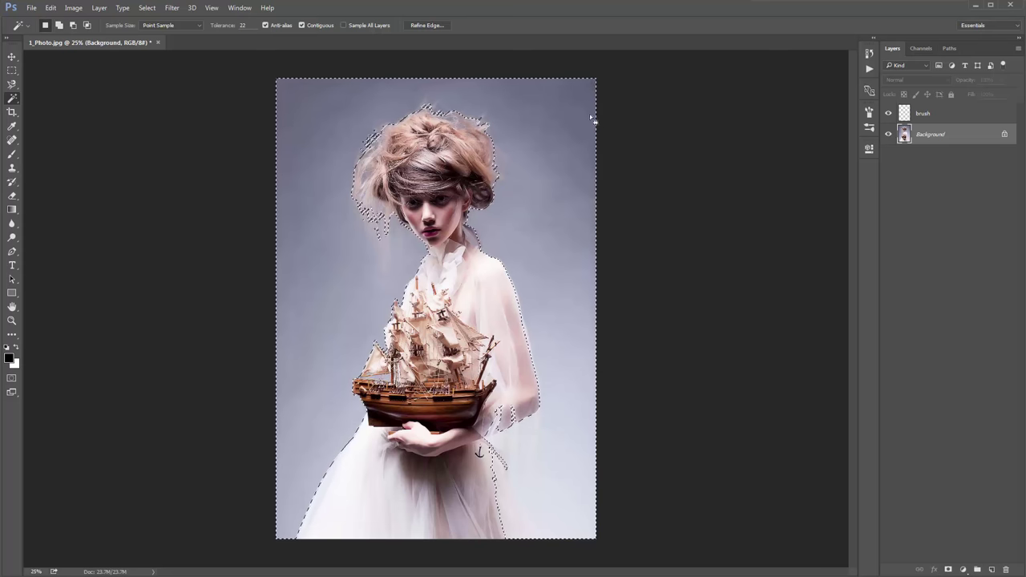
# Try filling the backdrop selection with black on the brush layer and undo the fill.
pyautogui.click(925, 121)
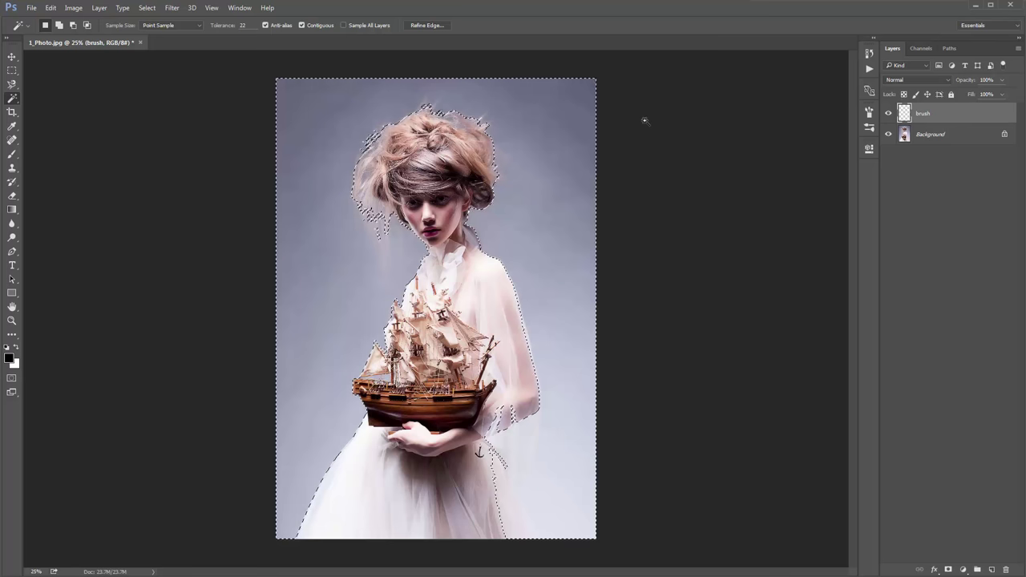
pyautogui.press('v')
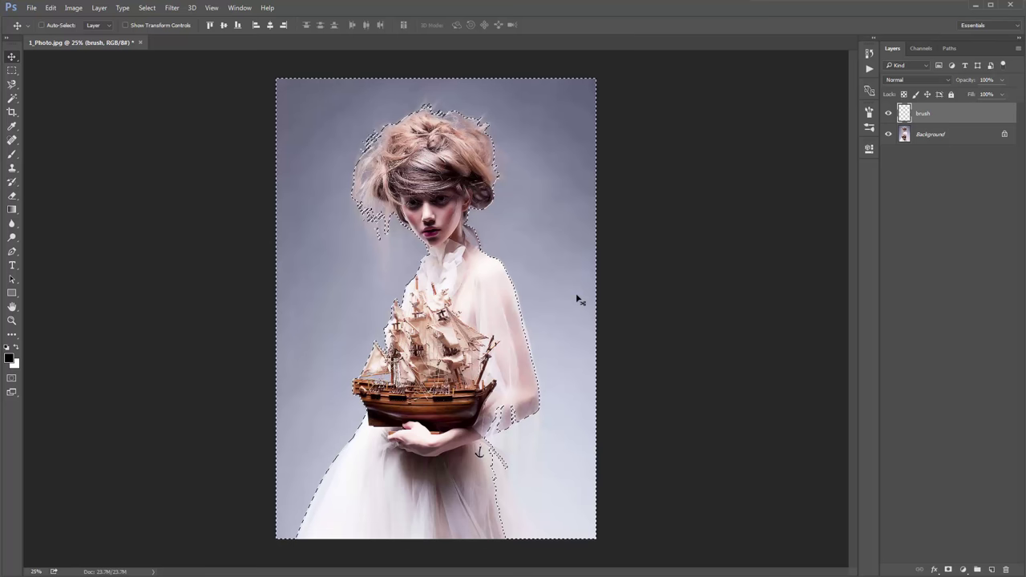
pyautogui.hotkey('alt', 'BackSpace')
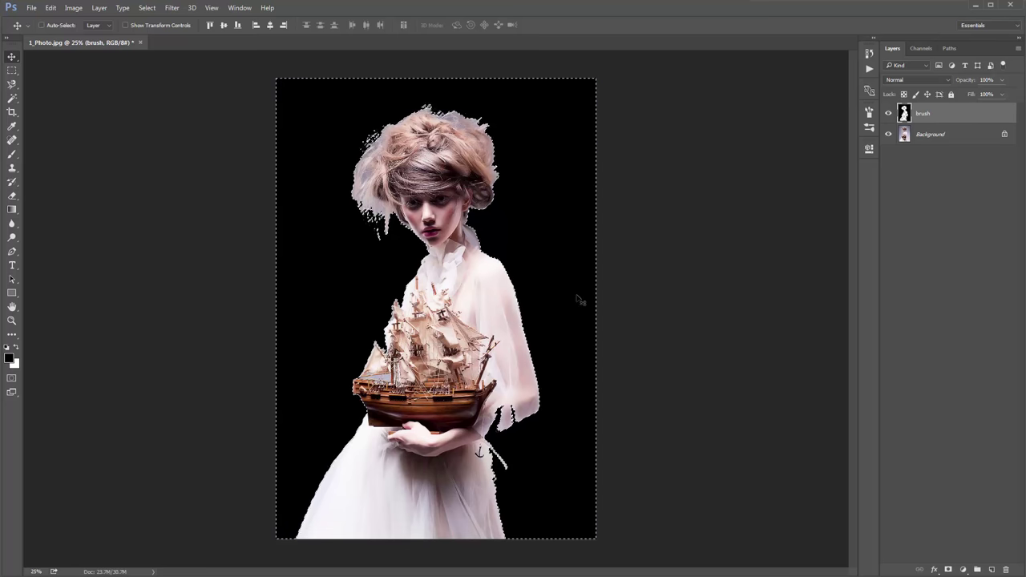
pyautogui.hotkey('ctrl', 'z')
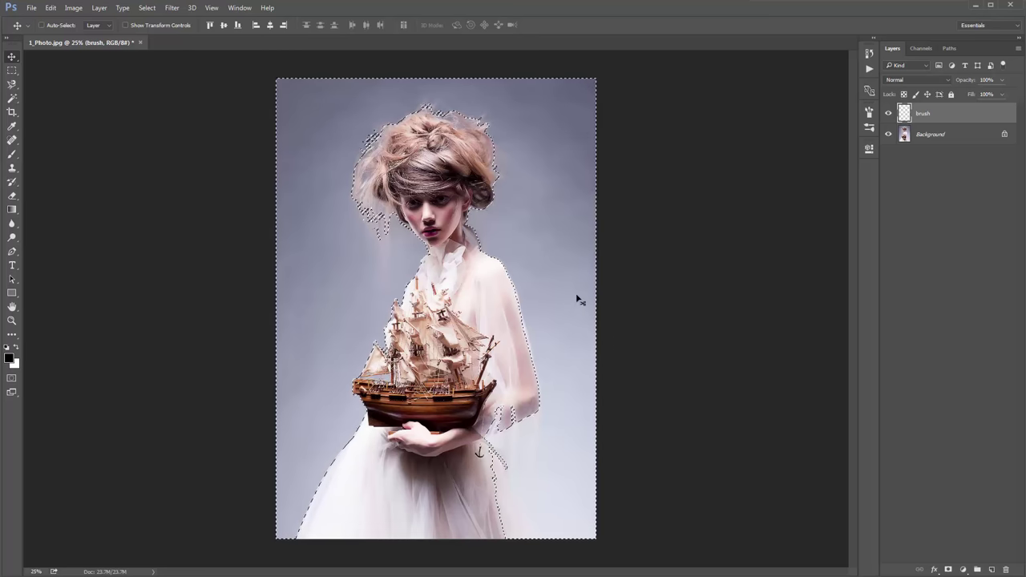
pyautogui.press('ctrl')
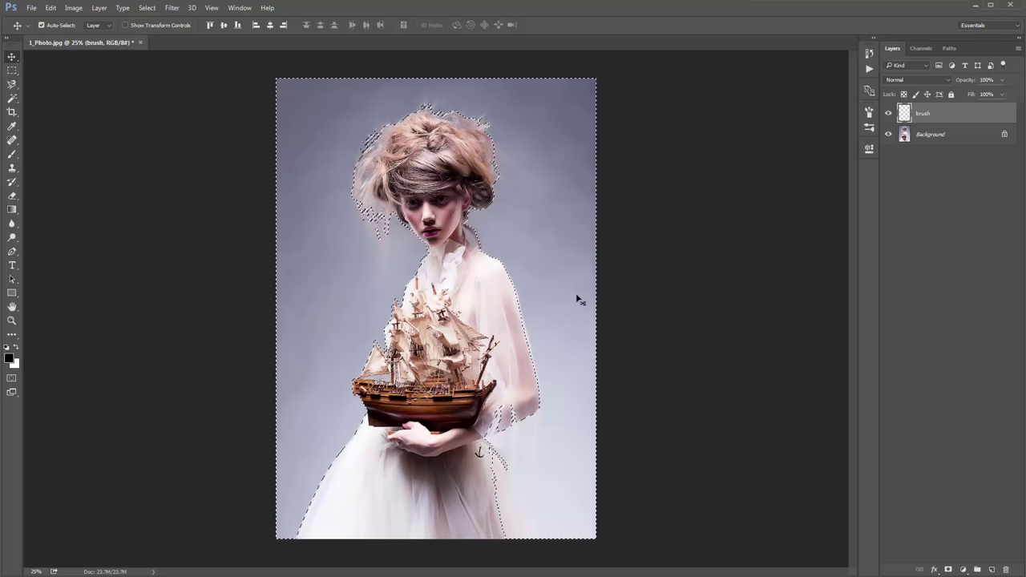
# Invert the selection onto the woman, try filling it with black on the brush layer and deselect, and undo the fill.
pyautogui.hotkey('ctrl', 'shift', 'i')
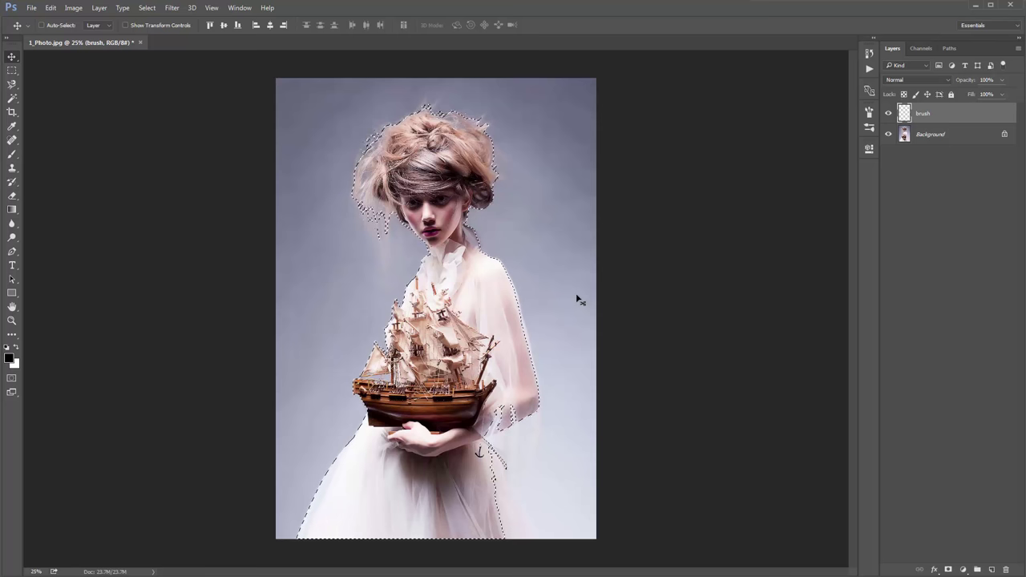
pyautogui.hotkey('alt', 'BackSpace')
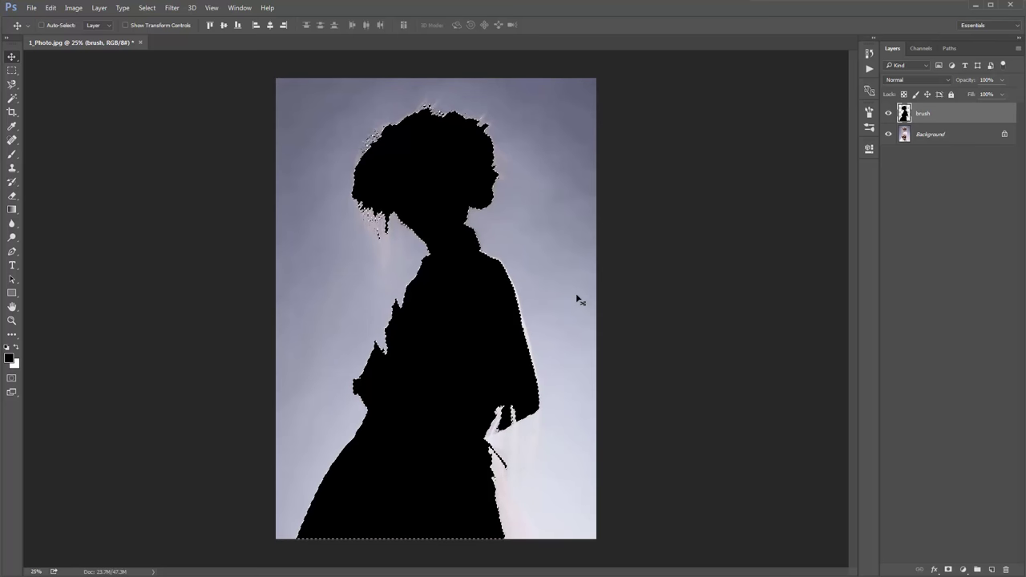
pyautogui.hotkey('ctrl', 'd')
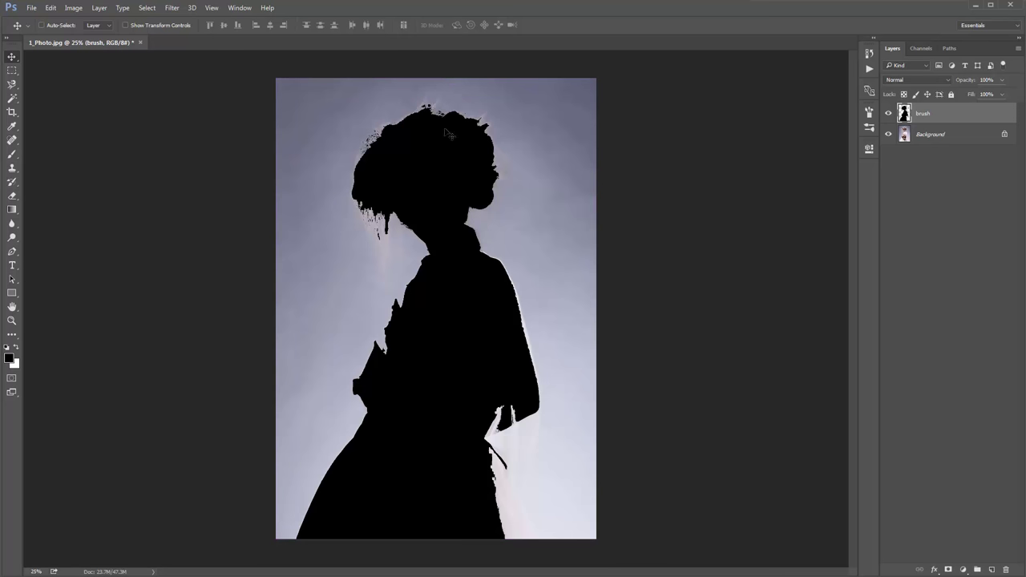
pyautogui.hotkey('ctrl', 'z')
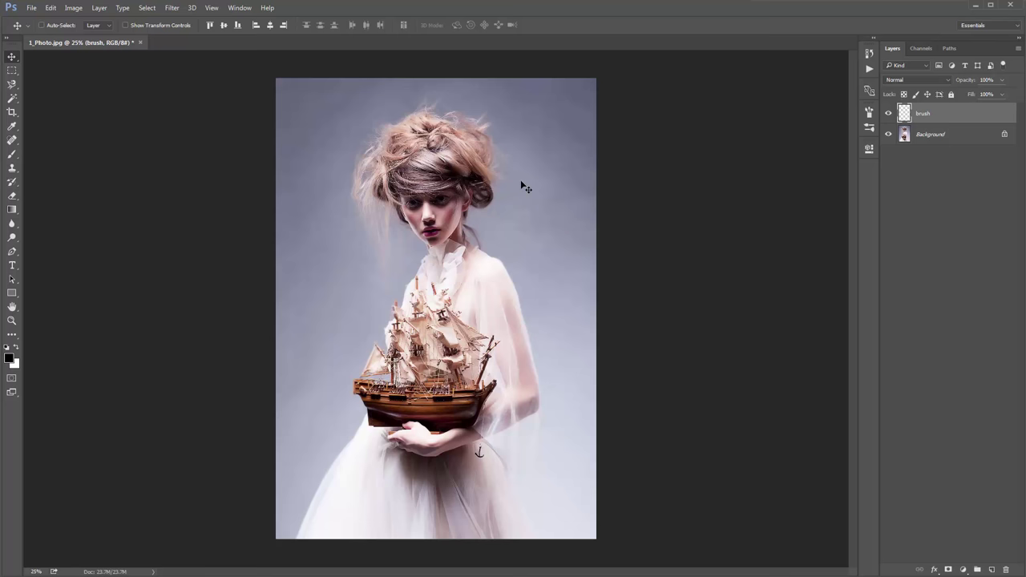
# Select the entire backdrop on the Background layer with the Magic Wand tool and invert the selection onto the woman and ship.
pyautogui.press('w')
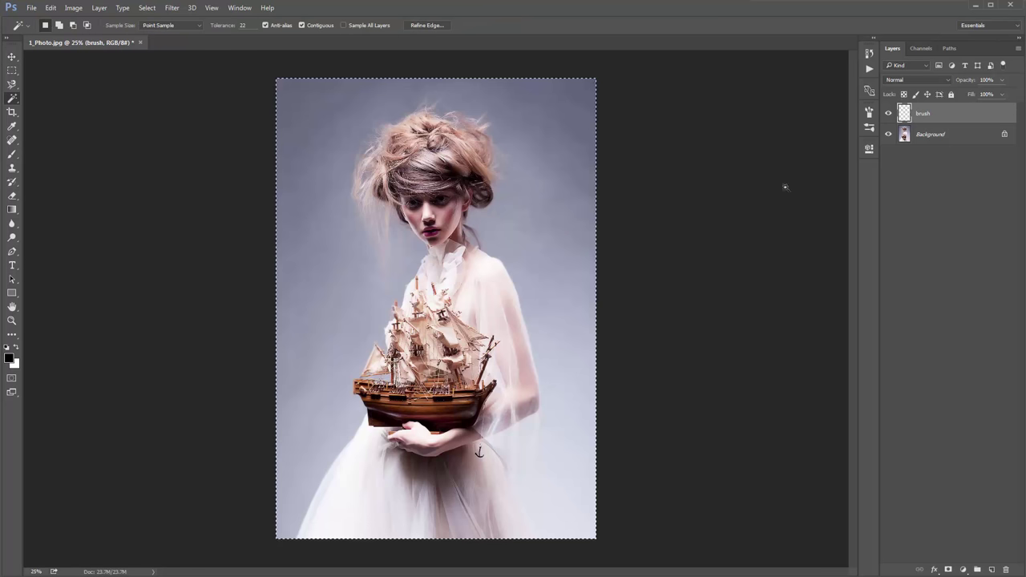
pyautogui.click(933, 134)
pyautogui.click(534, 149)
pyautogui.keyDown('shift'); pyautogui.click(563, 339); pyautogui.keyUp('shift')
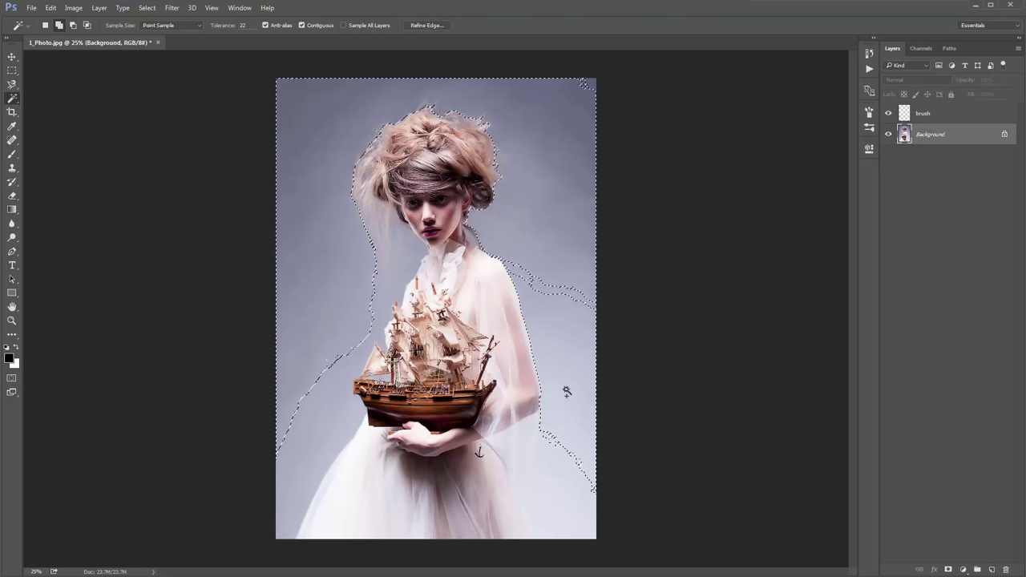
pyautogui.keyDown('shift'); pyautogui.click(550, 471); pyautogui.keyUp('shift')
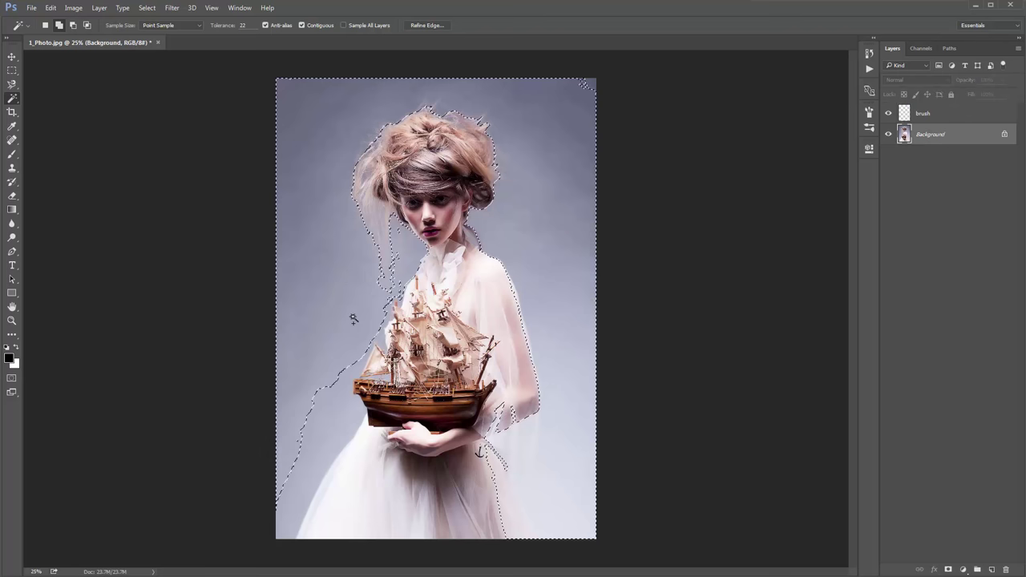
pyautogui.keyDown('shift'); pyautogui.click(383, 287); pyautogui.keyUp('shift')
pyautogui.keyDown('shift'); pyautogui.click(327, 424); pyautogui.keyUp('shift')
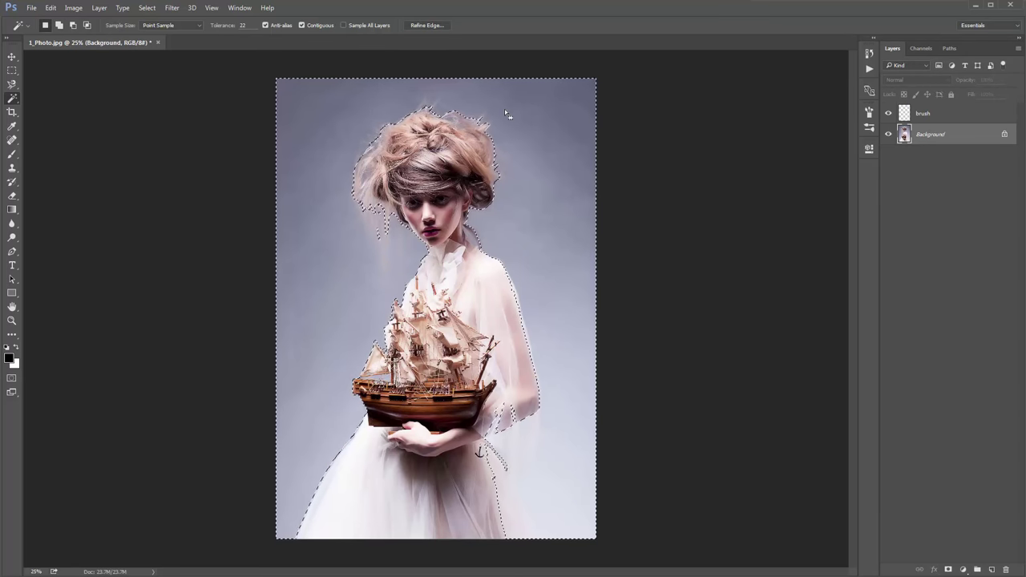
pyautogui.hotkey('ctrl', 'shift', 'i')
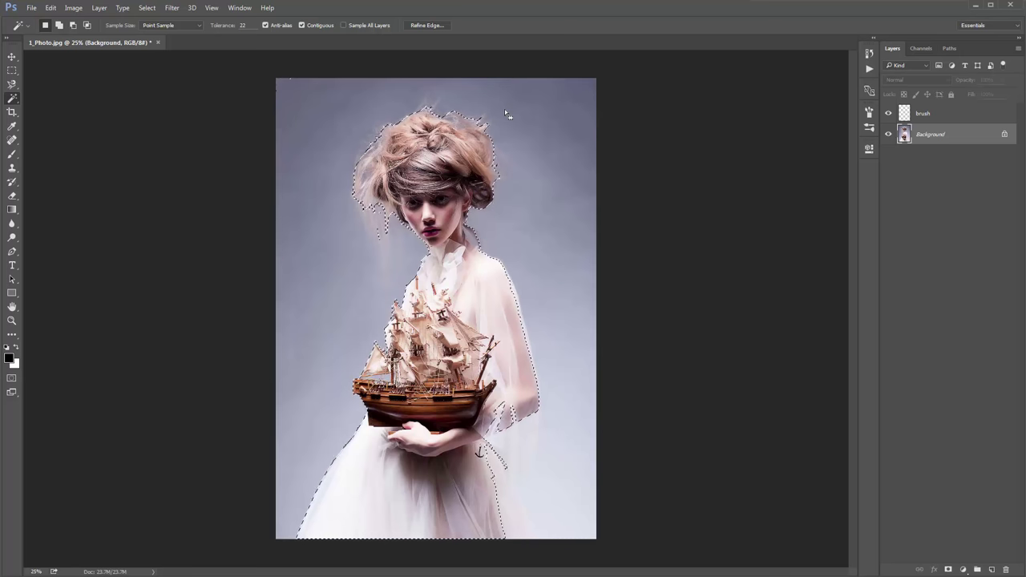
# Refine the selection's edge by brushing around the woman's hair and nape, and output the result as a selection.
pyautogui.click(146, 7)
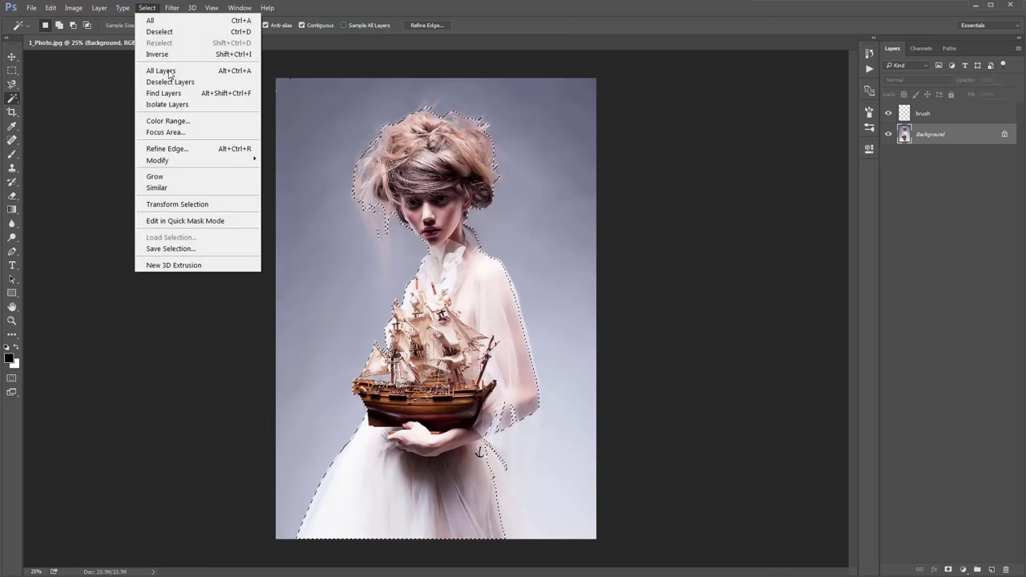
pyautogui.click(189, 151)
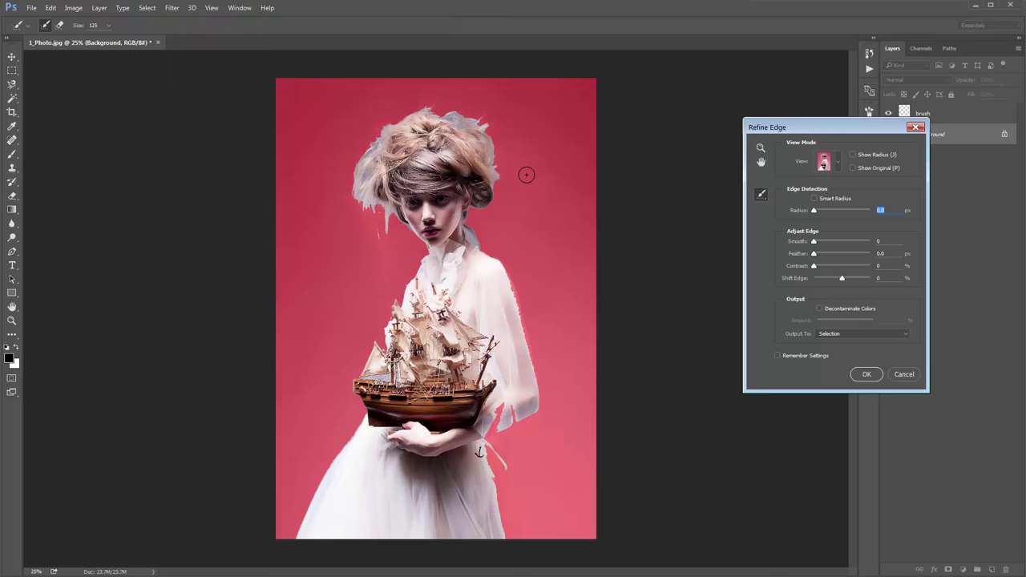
pyautogui.moveTo(486, 138)
pyautogui.mouseDown()
pyautogui.moveTo(453, 111)
pyautogui.moveTo(410, 101)
pyautogui.moveTo(417, 113)
pyautogui.moveTo(381, 131)
pyautogui.moveTo(358, 164)
pyautogui.moveTo(352, 191)
pyautogui.moveTo(384, 222)
pyautogui.moveTo(400, 130)
pyautogui.mouseUp()
pyautogui.moveTo(361, 170)
pyautogui.mouseDown()
pyautogui.moveTo(364, 202)
pyautogui.moveTo(368, 181)
pyautogui.moveTo(403, 223)
pyautogui.mouseUp()
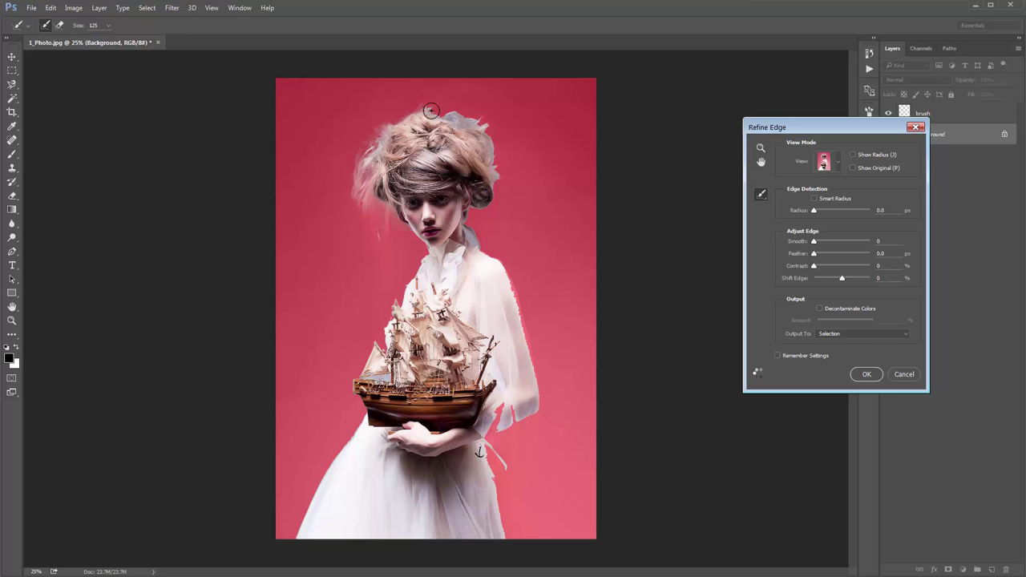
pyautogui.moveTo(426, 109)
pyautogui.mouseDown()
pyautogui.moveTo(485, 128)
pyautogui.moveTo(484, 173)
pyautogui.moveTo(510, 192)
pyautogui.moveTo(475, 240)
pyautogui.mouseUp()
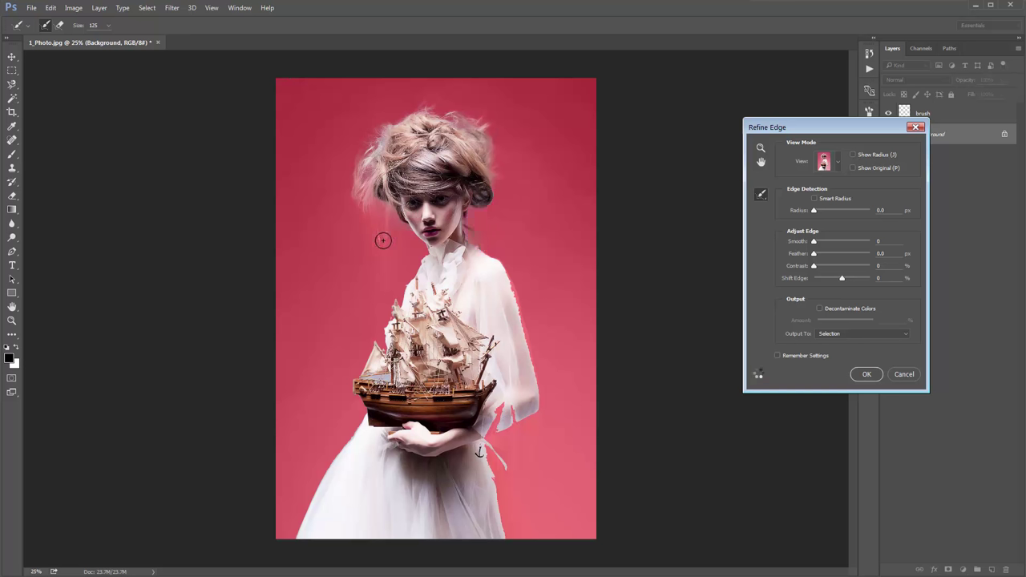
pyautogui.moveTo(380, 237); pyautogui.dragTo(373, 228)
pyautogui.moveTo(826, 126); pyautogui.dragTo(701, 88)
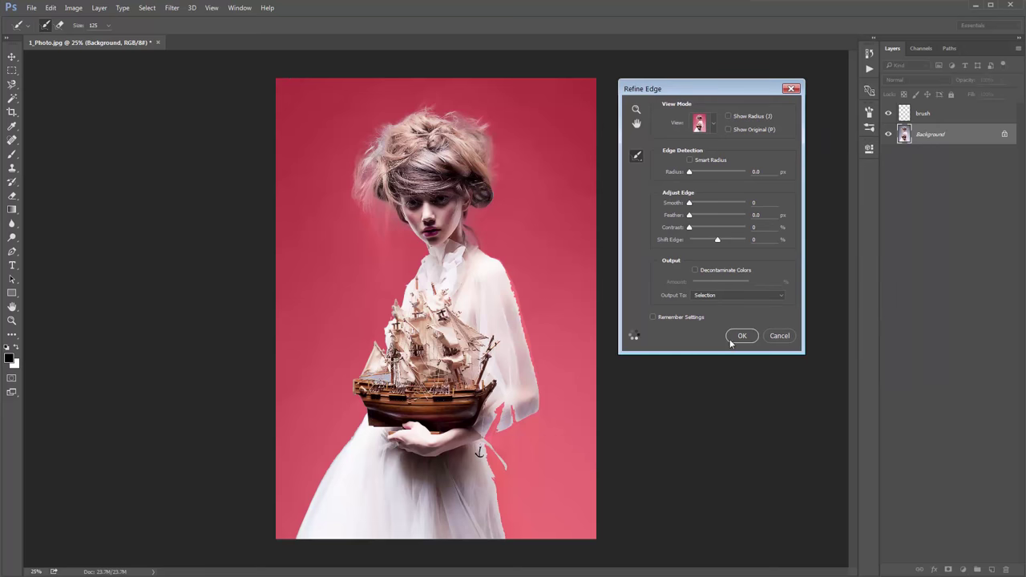
pyautogui.press('Return')
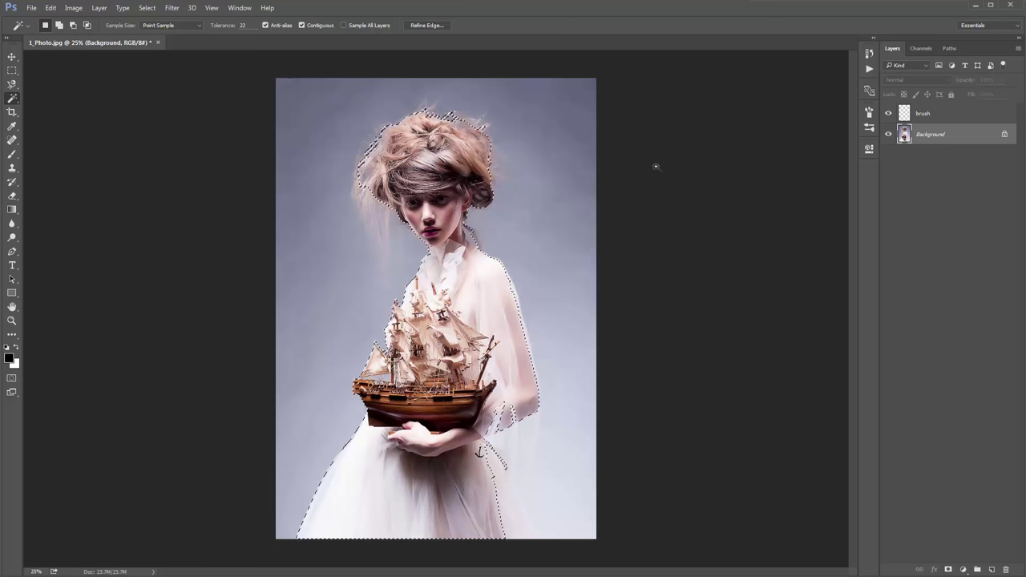
# Fill the refined selection with the black foreground color on the brush layer and deselect.
pyautogui.hotkey('alt', ']')
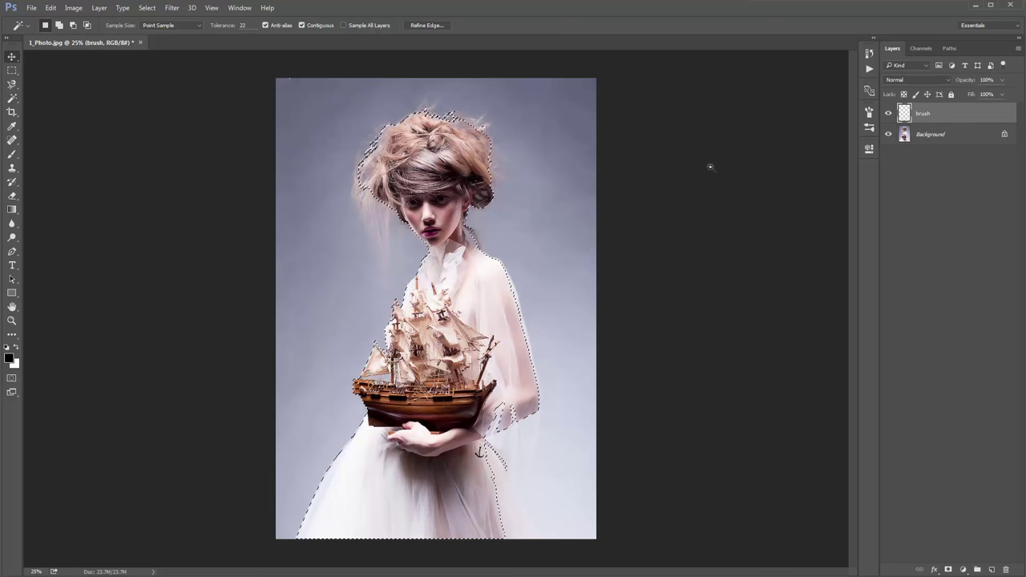
pyautogui.press('v')
pyautogui.hotkey('alt', 'BackSpace')
pyautogui.hotkey('ctrl', 'd')
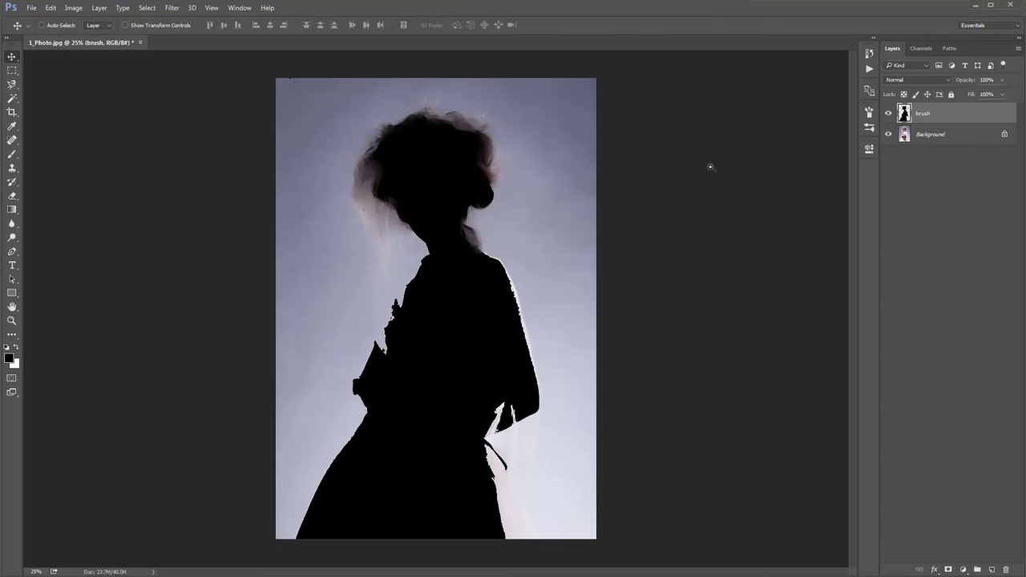
pyautogui.hotkey('ctrl', '+')
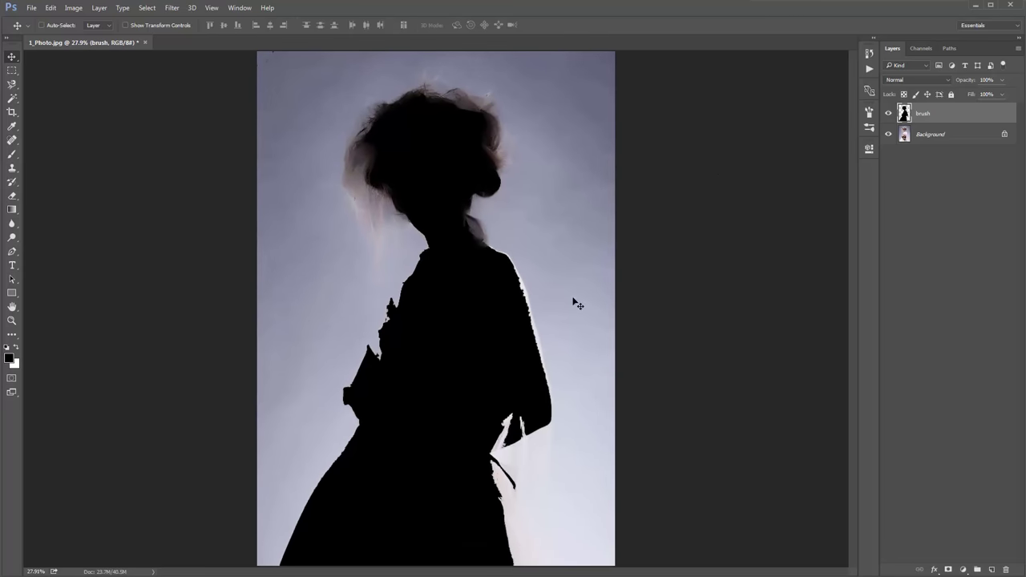
# Outline the missing outer edge of the woman's sleeve with the Pen tool, from the back of her shoulder down and around to the cuff.
pyautogui.press('p')
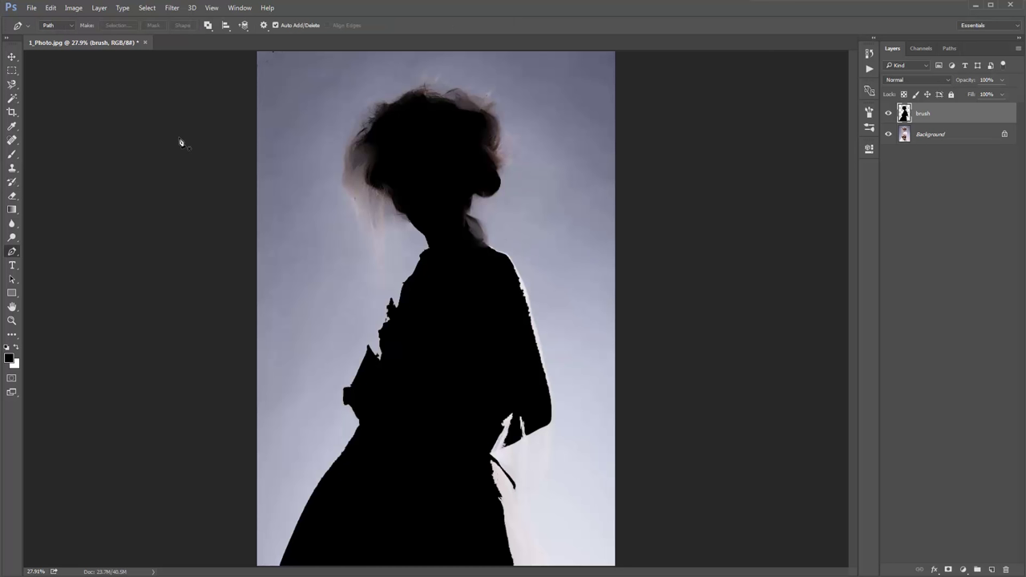
pyautogui.click(492, 251)
pyautogui.click(514, 267)
pyautogui.click(524, 292)
pyautogui.click(529, 306)
pyautogui.click(535, 325)
pyautogui.click(539, 340)
pyautogui.click(542, 352)
pyautogui.click(545, 371)
pyautogui.click(549, 389)
pyautogui.click(551, 401)
pyautogui.click(552, 417)
pyautogui.click(537, 432)
pyautogui.click(526, 434)
pyautogui.click(506, 444)
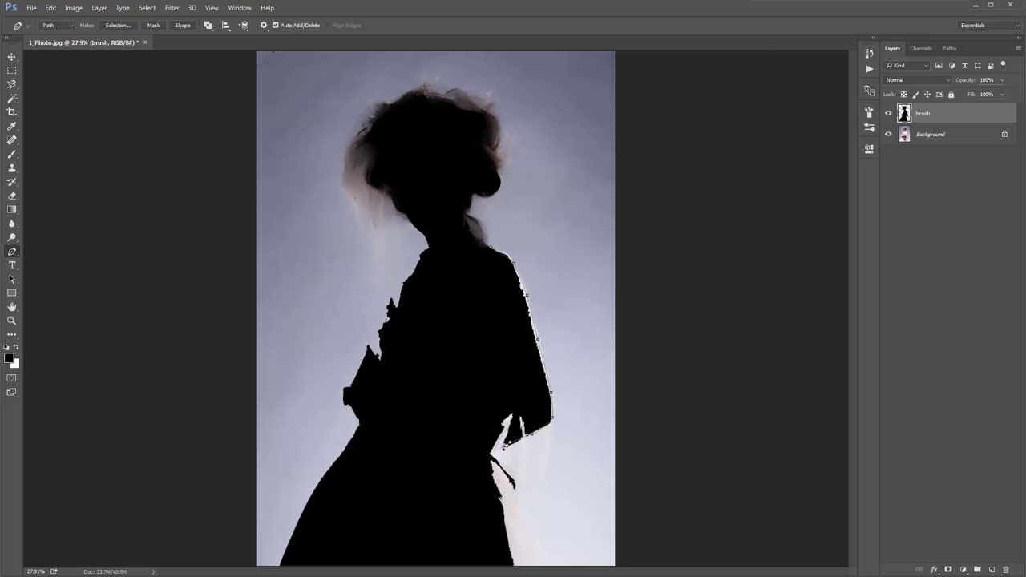
# Continue the path down the skirt's outer edge, close it through the black body at the shoulder, and convert it to a selection.
pyautogui.click(510, 475)
pyautogui.click(515, 486)
pyautogui.click(518, 495)
pyautogui.click(521, 504)
pyautogui.click(537, 538)
pyautogui.click(540, 547)
pyautogui.click(548, 561)
pyautogui.click(469, 552)
pyautogui.click(420, 386)
pyautogui.click(432, 306)
pyautogui.click(443, 287)
pyautogui.click(467, 256)
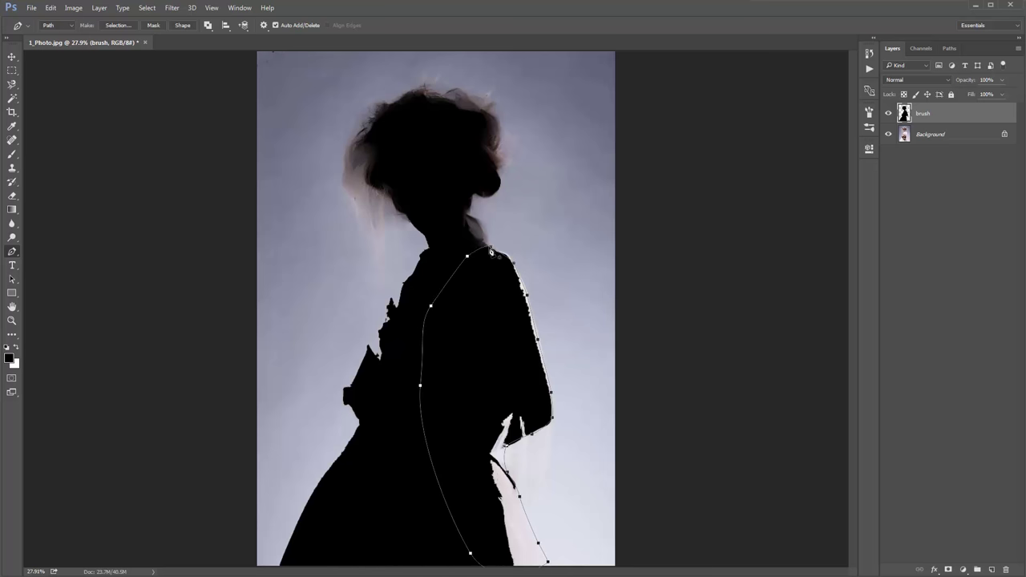
pyautogui.click(491, 252)
pyautogui.hotkey('ctrl', 'Return')
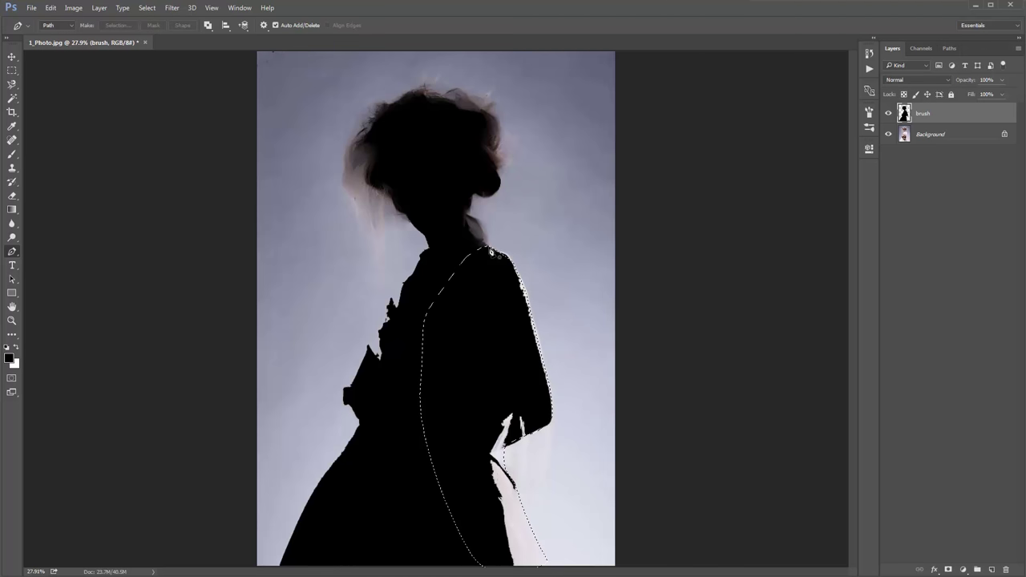
# Fill the selected sleeve and skirt area with the black foreground color on the brush layer and deselect.
pyautogui.hotkey('alt', 'BackSpace')
pyautogui.hotkey('ctrl', 'd')
pyautogui.press('v')
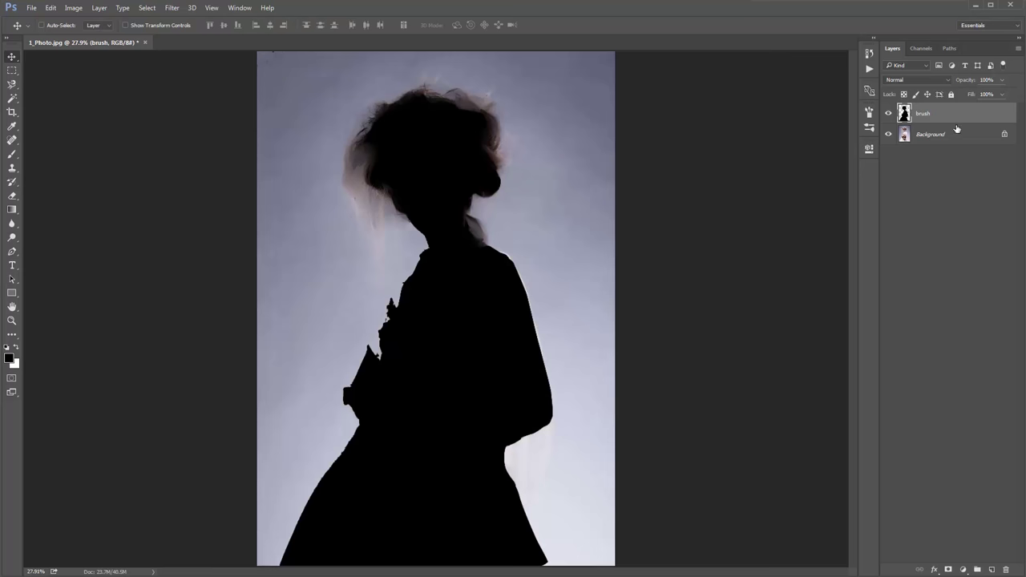
pyautogui.moveTo(529, 172); pyautogui.dragTo(493, 197)
pyautogui.moveTo(491, 170); pyautogui.dragTo(505, 178)
pyautogui.hotkey('ctrl', 'z')
pyautogui.press('e')
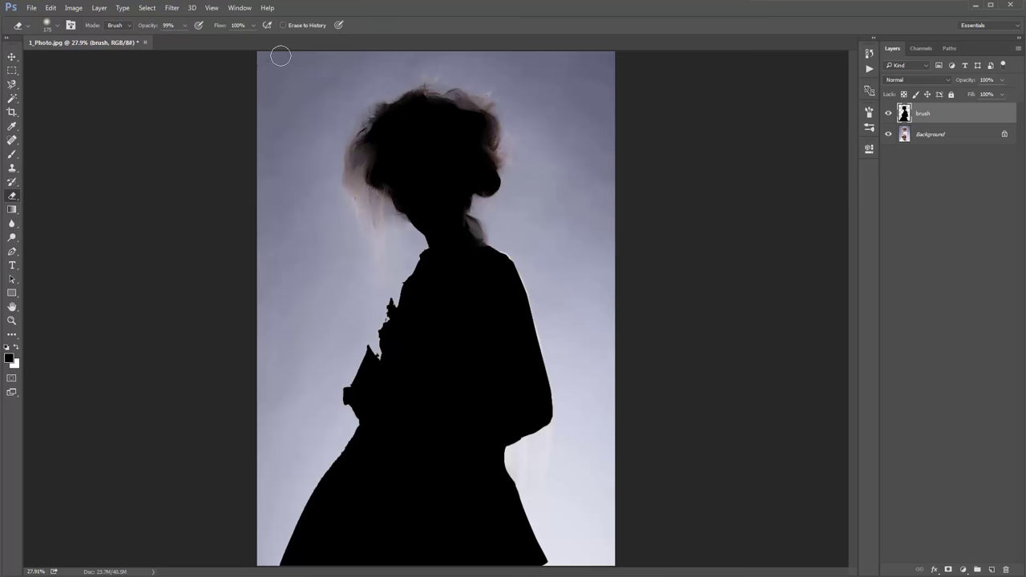
pyautogui.press('v')
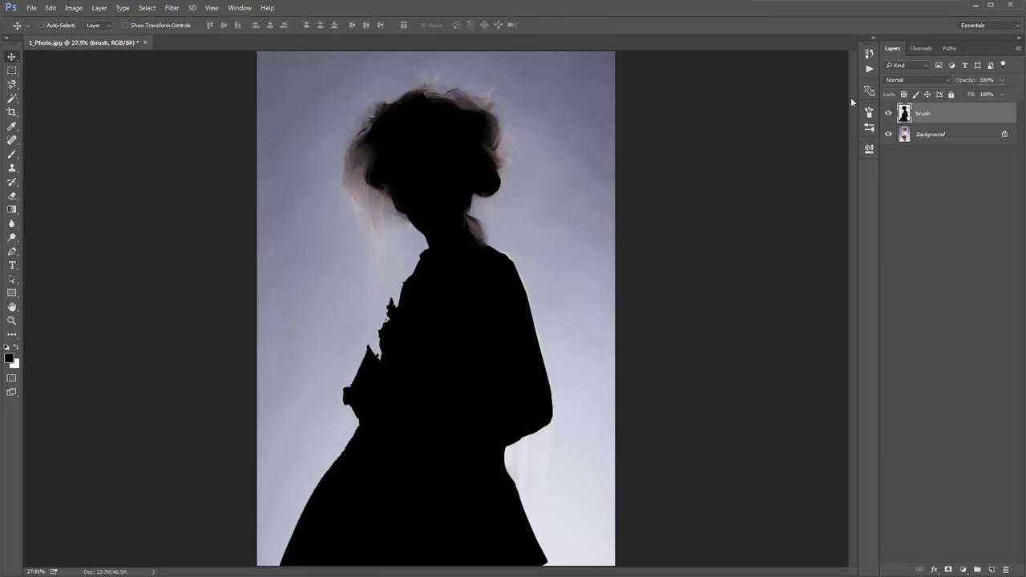
# Expand the Vintage action set, review the recorded steps of its Vintage action, and play that action on the photo.
pyautogui.click(869, 69)
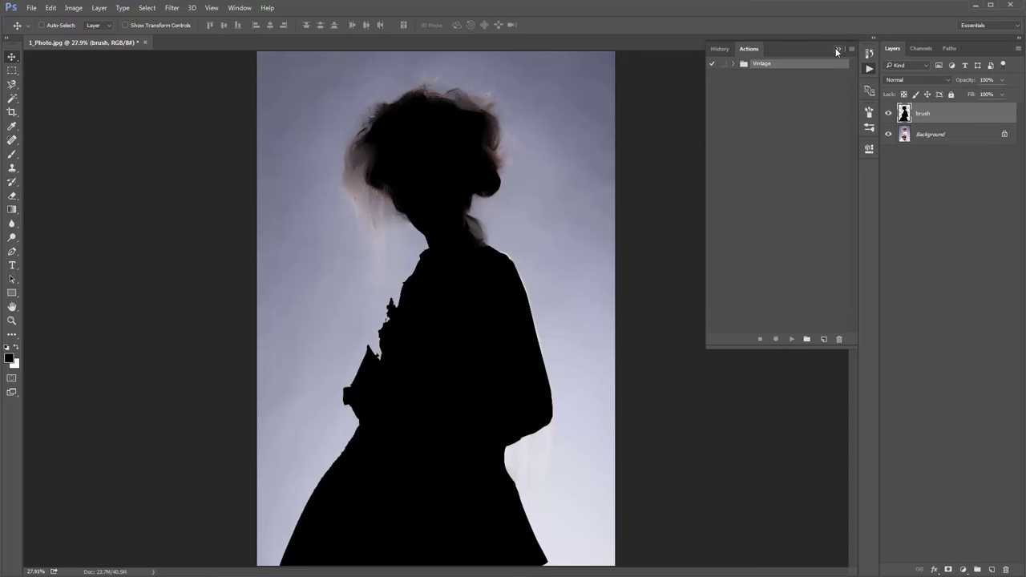
pyautogui.click(733, 64)
pyautogui.click(768, 75)
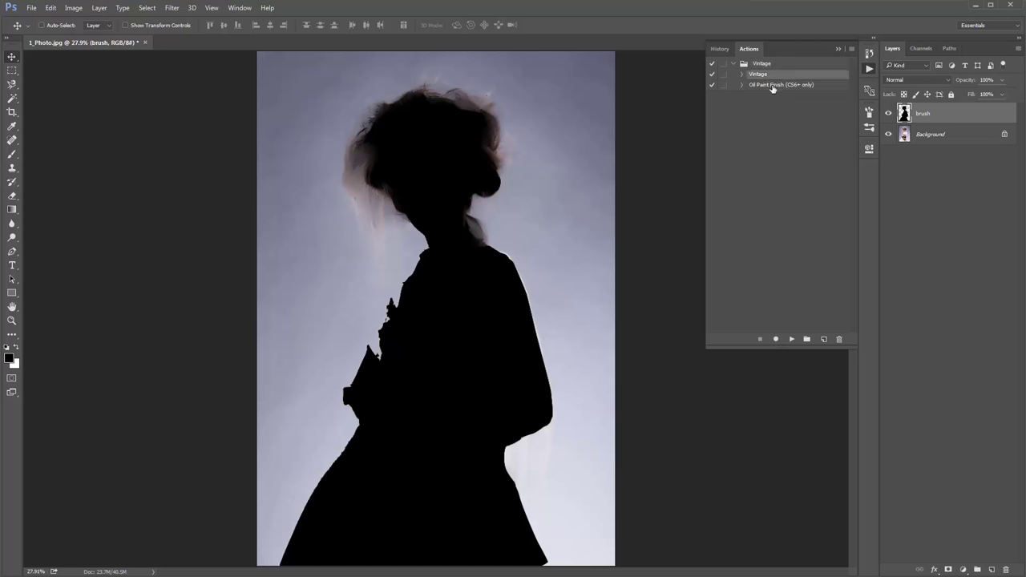
pyautogui.click(754, 85)
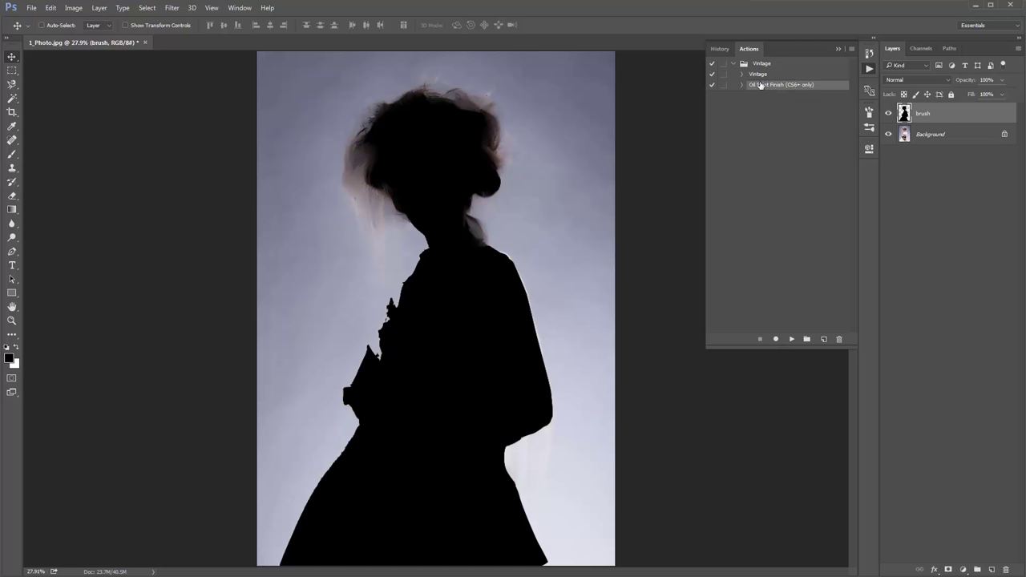
pyautogui.click(759, 74)
pyautogui.click(760, 86)
pyautogui.click(759, 75)
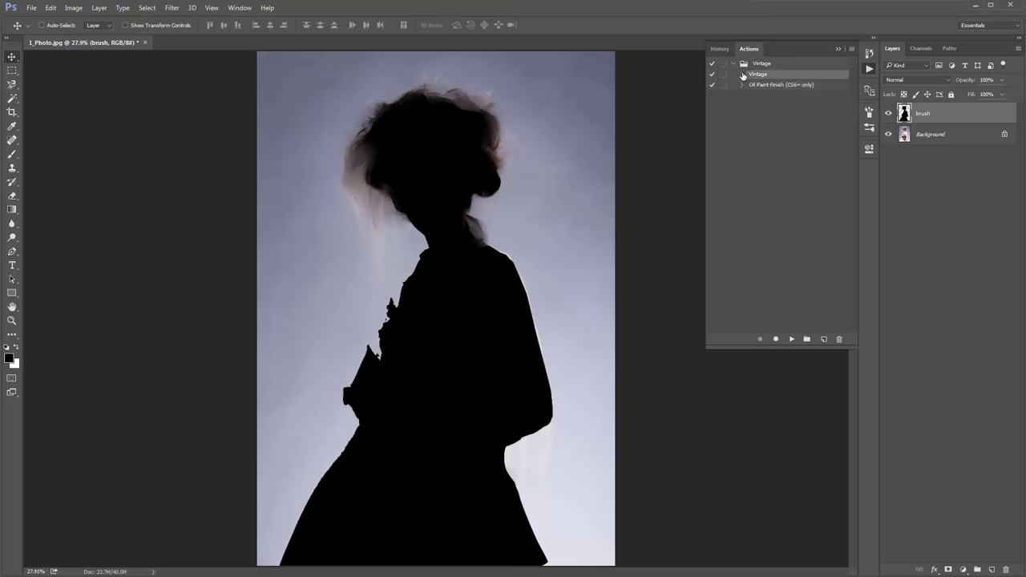
pyautogui.click(742, 75)
pyautogui.moveTo(853, 70)
pyautogui.mouseDown()
pyautogui.moveTo(853, 298)
pyautogui.moveTo(851, 69)
pyautogui.mouseUp()
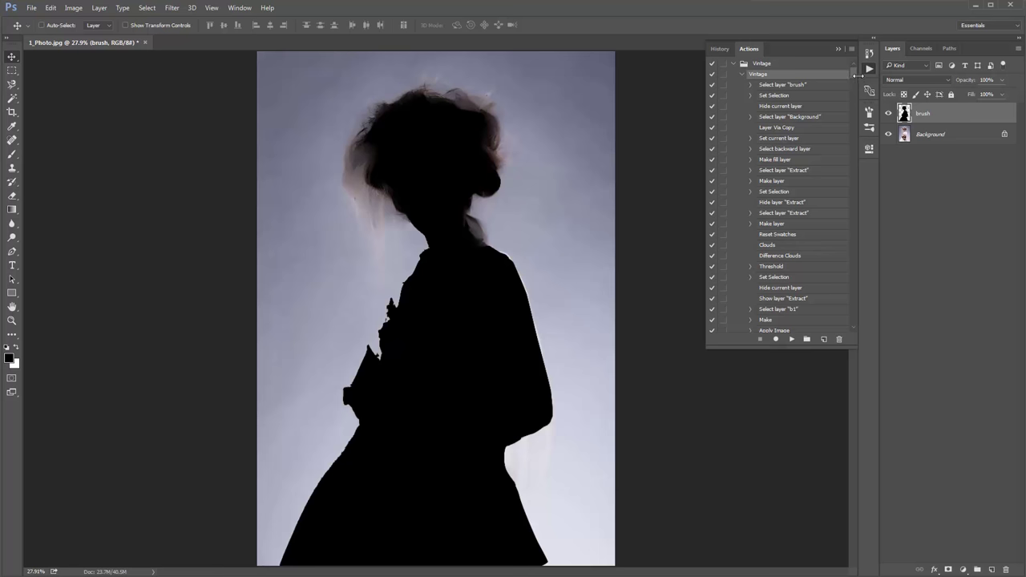
pyautogui.moveTo(856, 73); pyautogui.dragTo(856, 75)
pyautogui.moveTo(857, 80)
pyautogui.mouseDown()
pyautogui.moveTo(859, 105)
pyautogui.moveTo(855, 70)
pyautogui.mouseUp()
pyautogui.click(792, 340)
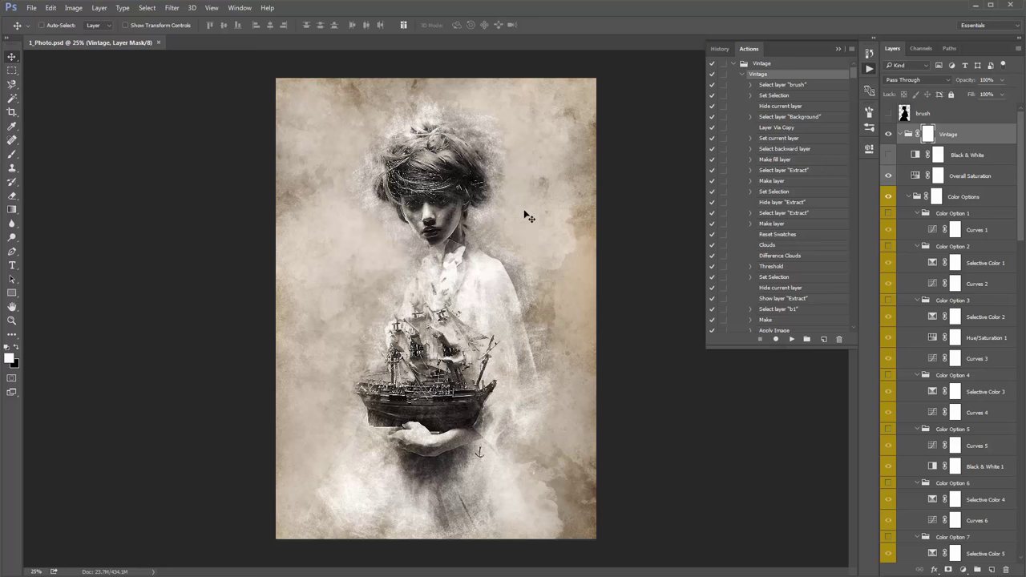
# Make more room for the layer list and collapse the Vintage group together with all groups nested inside it.
pyautogui.click(850, 43)
pyautogui.moveTo(878, 161); pyautogui.dragTo(844, 158)
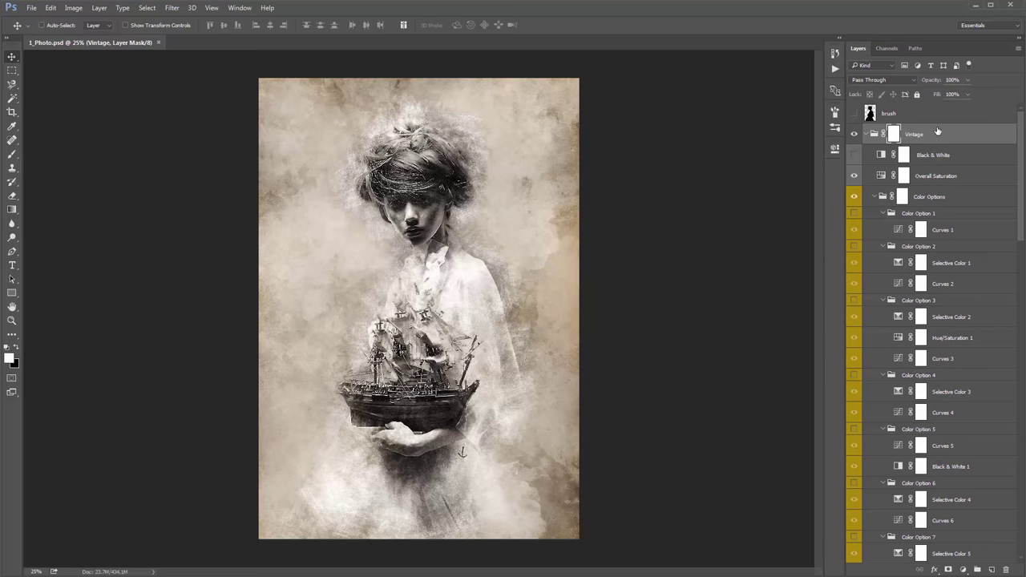
pyautogui.moveTo(1022, 150)
pyautogui.mouseDown()
pyautogui.moveTo(1023, 384)
pyautogui.moveTo(1018, 143)
pyautogui.mouseUp()
pyautogui.press('ctrl')
pyautogui.click(865, 135)
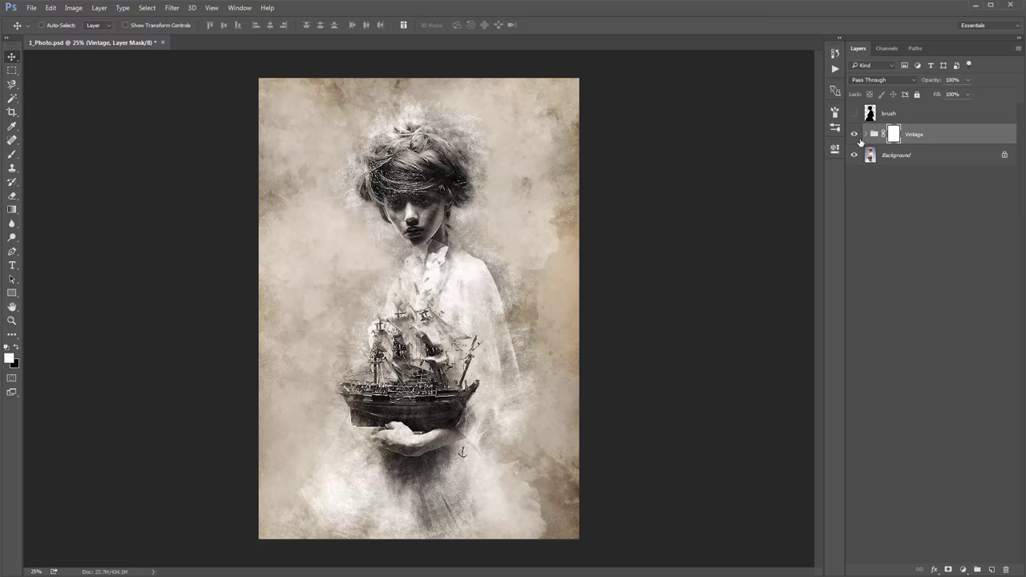
pyautogui.click(866, 135)
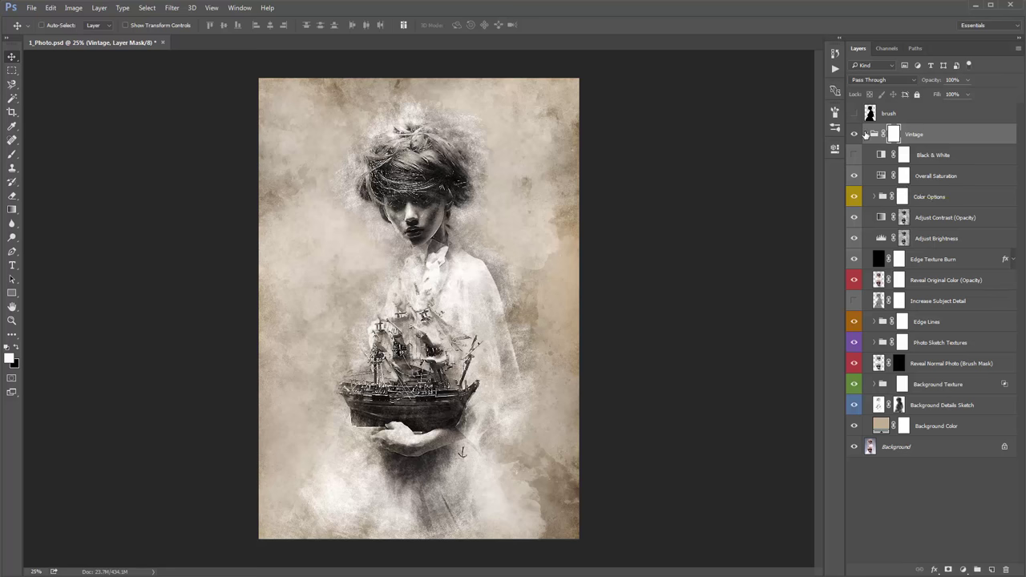
pyautogui.click(866, 134)
# Try deleting the Vintage group so only the brush and Background layers are left, and undo the deletion.
pyautogui.hotkey('alt', '[')
pyautogui.hotkey('alt', ']')
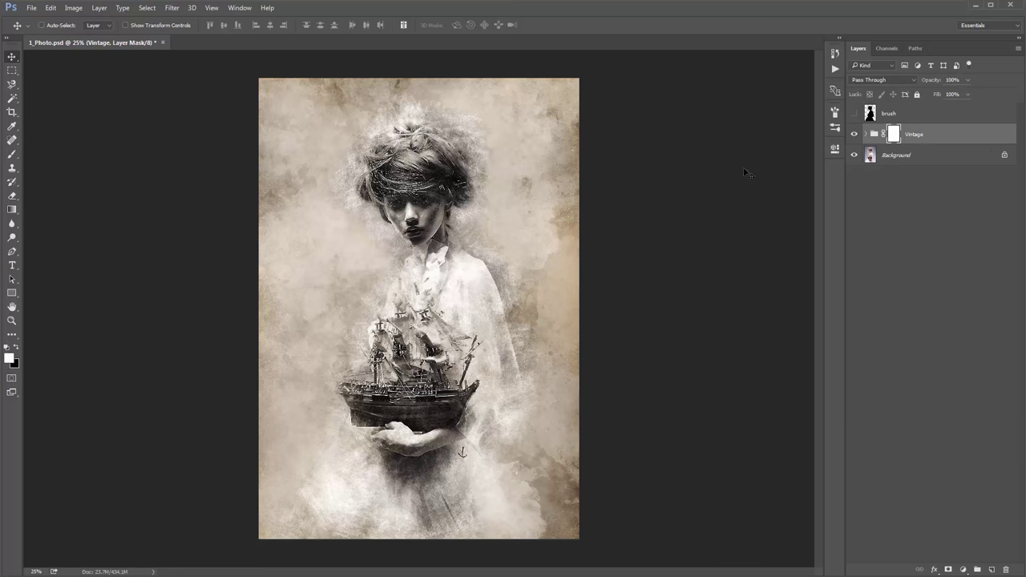
pyautogui.press('Delete')
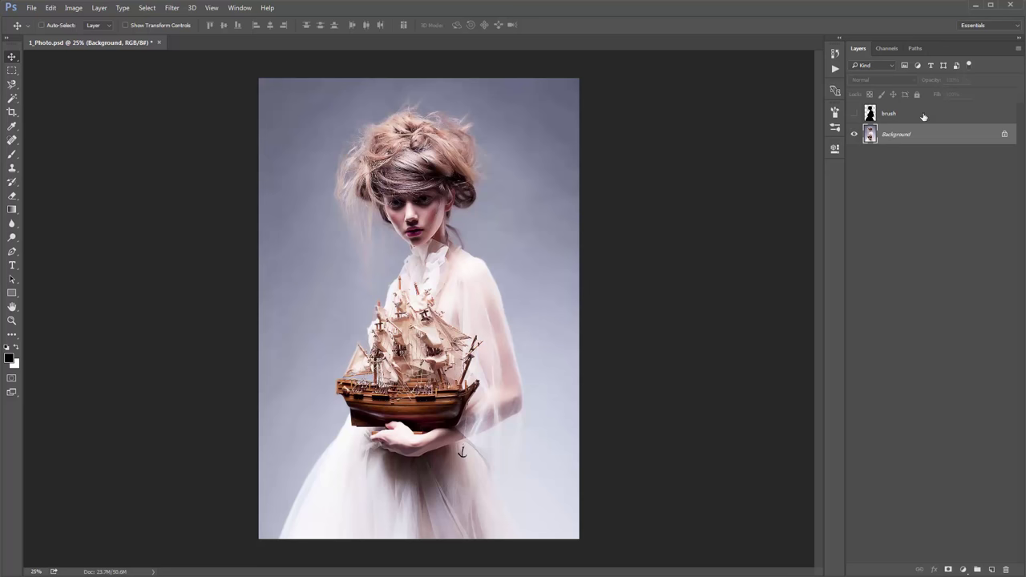
pyautogui.hotkey('ctrl', 'z')
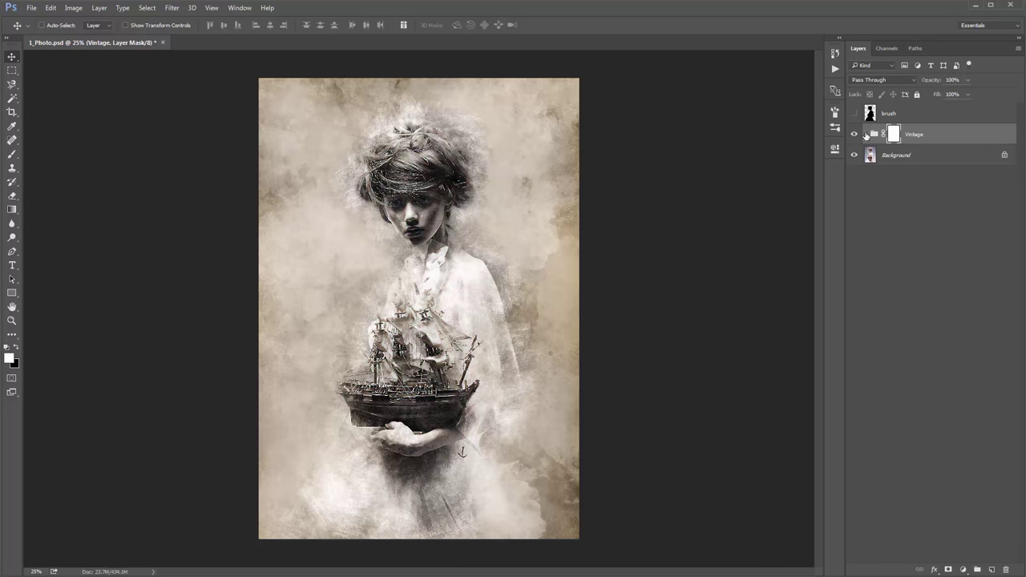
# Expand the Vintage group and select its Reveal Normal Photo (Brush Mask) layer.
pyautogui.click(866, 135)
pyautogui.click(864, 138)
pyautogui.click(866, 134)
pyautogui.hotkey('ctrl', '0')
pyautogui.click(867, 135)
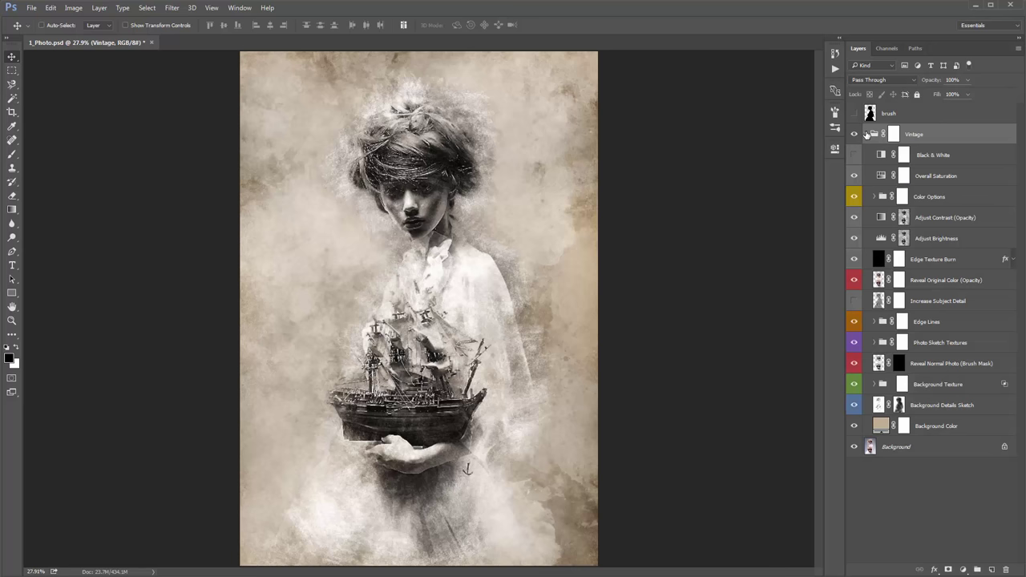
pyautogui.click(925, 365)
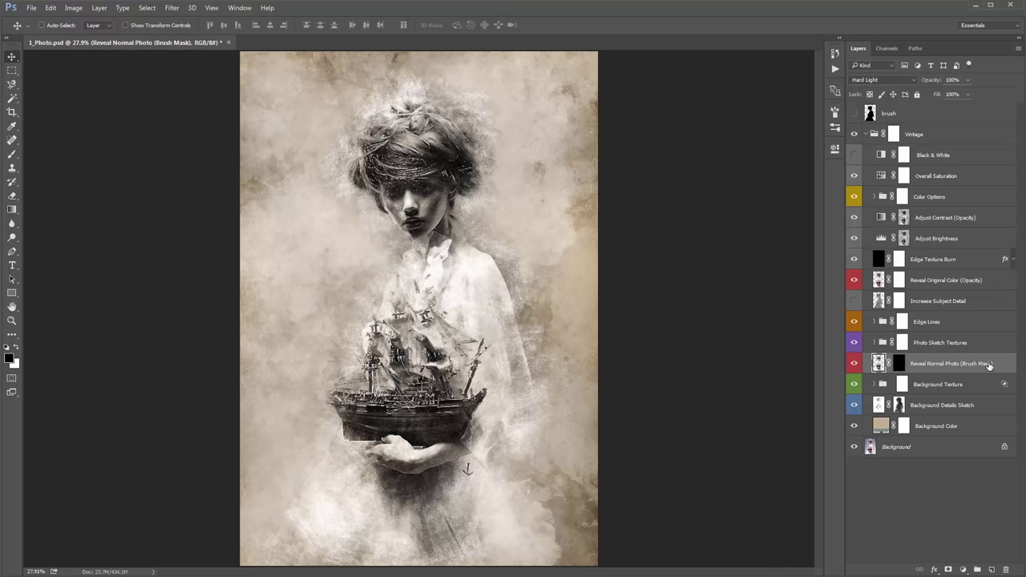
pyautogui.click(465, 296)
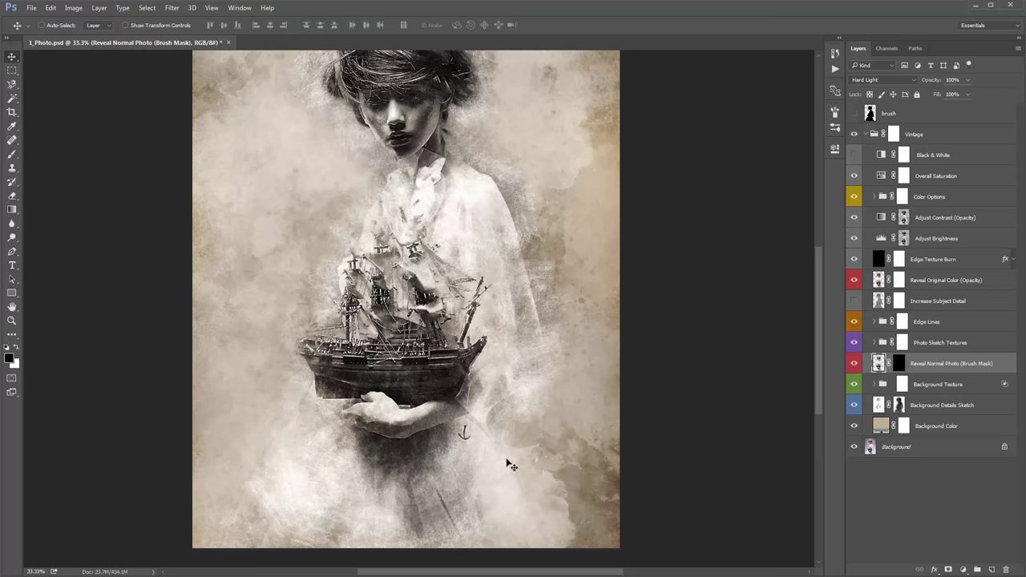
pyautogui.scroll(3, 461, 449)
pyautogui.scroll(1, 459, 449)
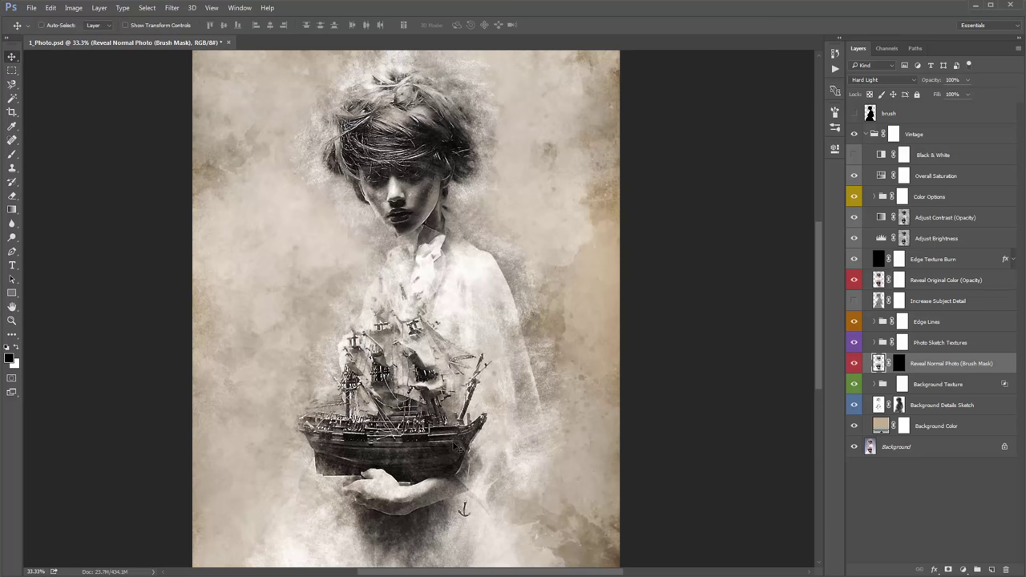
pyautogui.scroll(1, 458, 449)
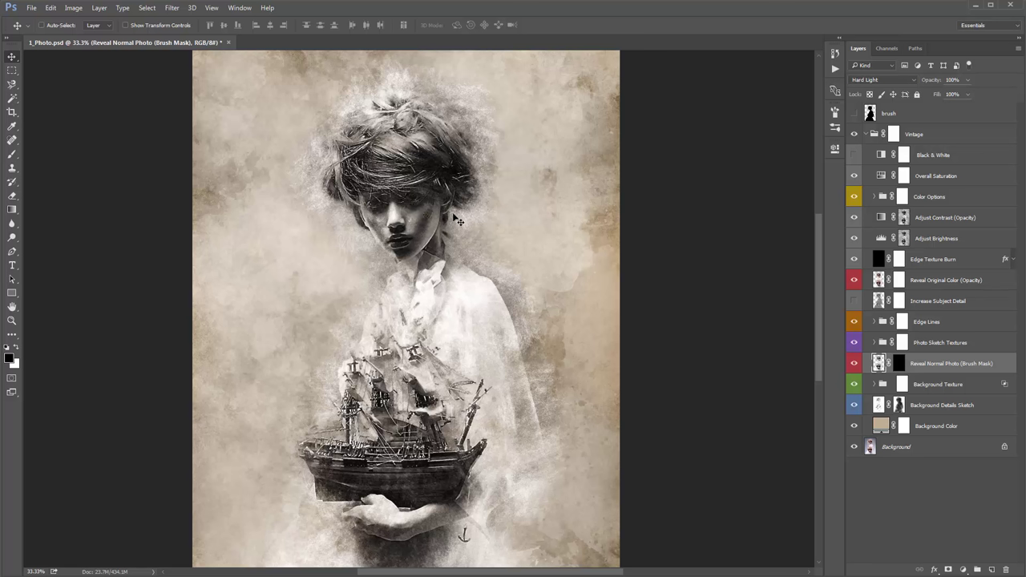
# Paint white on the Reveal Normal Photo (Brush Mask) layer's mask over the ship and blouse with a soft round 600 px brush.
pyautogui.click(899, 364)
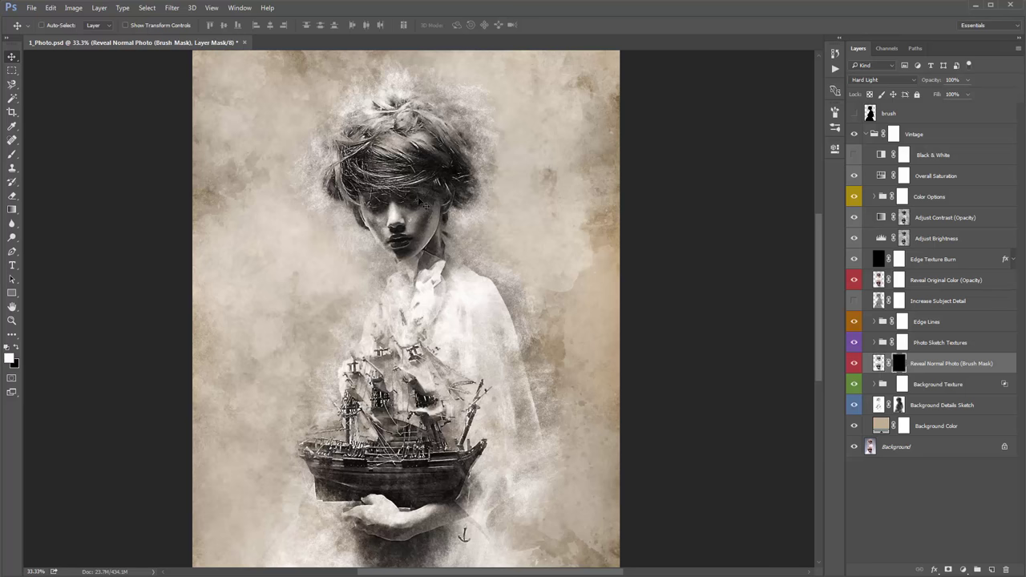
pyautogui.press('b')
pyautogui.rightClick(257, 132)
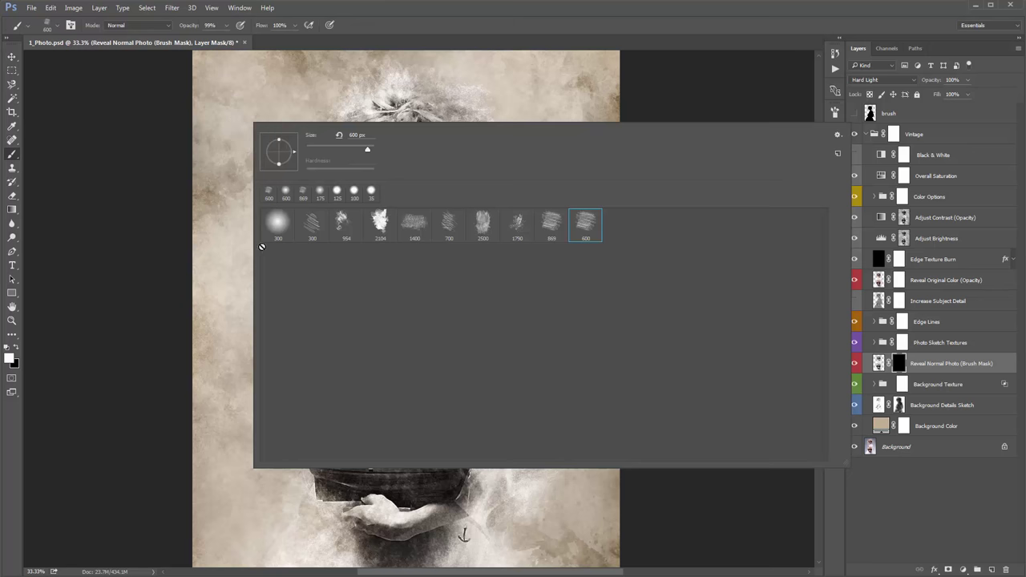
pyautogui.doubleClick(284, 231)
pyautogui.press(']')
pyautogui.press(']')
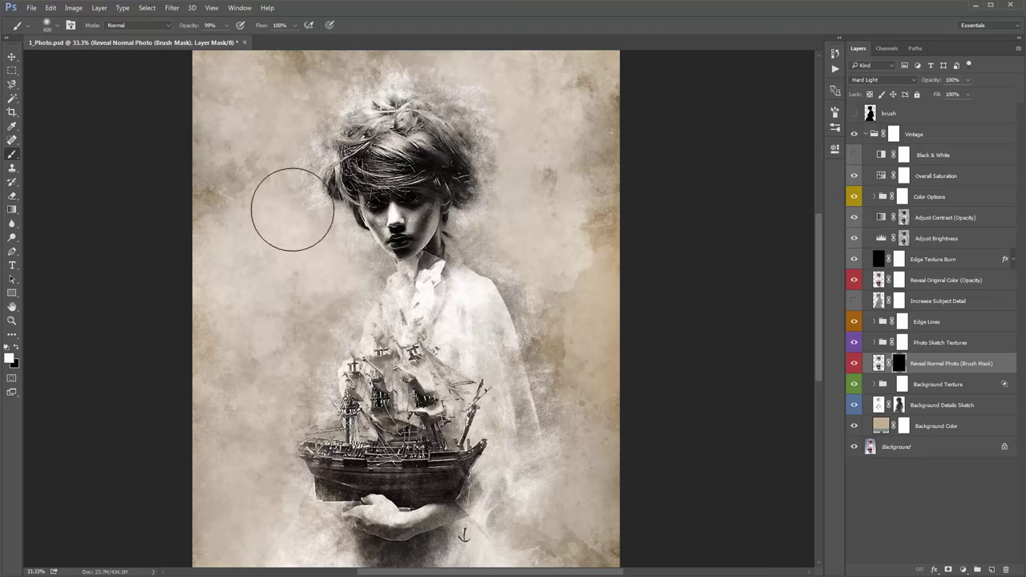
pyautogui.moveTo(298, 327)
pyautogui.mouseDown()
pyautogui.moveTo(533, 421)
pyautogui.moveTo(521, 437)
pyautogui.mouseUp()
pyautogui.scroll(-5, 545, 409)
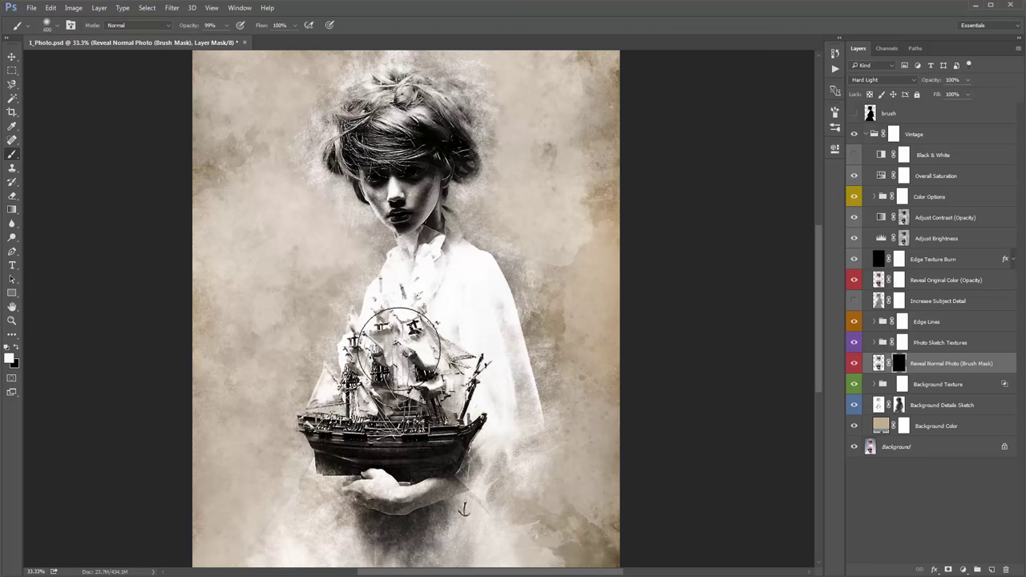
# Try further strokes on the same mask beside the sleeve, undoing one, and over the hand beneath the ship.
pyautogui.moveTo(551, 394)
pyautogui.mouseDown()
pyautogui.moveTo(382, 489)
pyautogui.moveTo(287, 512)
pyautogui.moveTo(515, 516)
pyautogui.moveTo(550, 366)
pyautogui.mouseUp()
pyautogui.hotkey('ctrl', 'z')
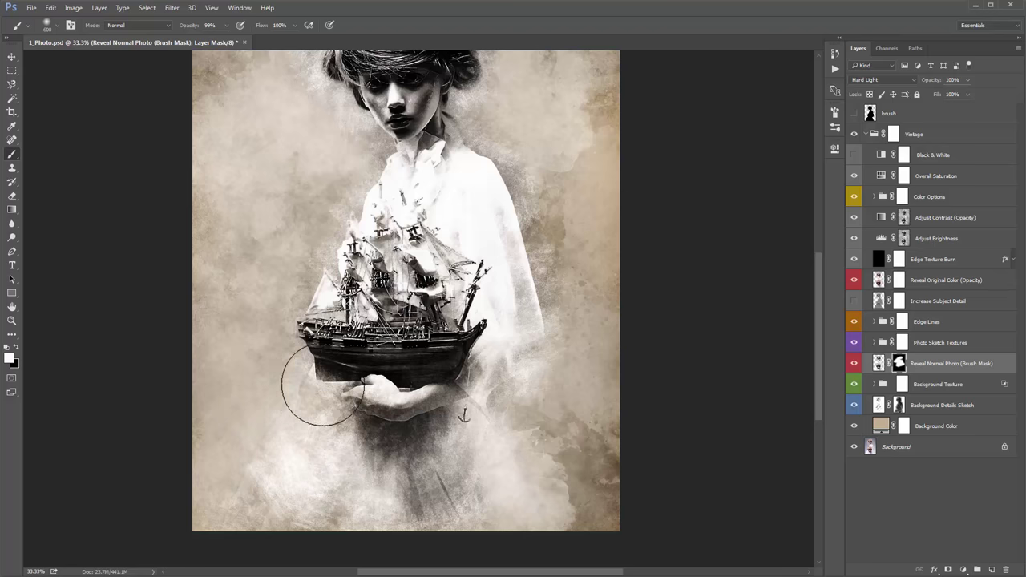
pyautogui.moveTo(298, 374)
pyautogui.mouseDown()
pyautogui.moveTo(265, 423)
pyautogui.moveTo(418, 424)
pyautogui.mouseUp()
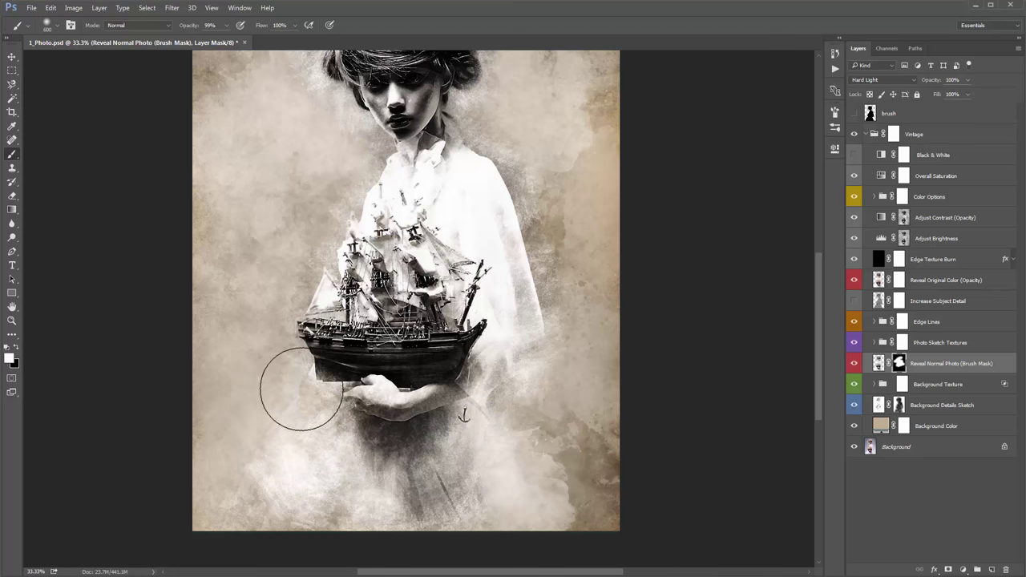
pyautogui.moveTo(298, 390)
pyautogui.mouseDown()
pyautogui.moveTo(320, 419)
pyautogui.moveTo(284, 434)
pyautogui.moveTo(397, 412)
pyautogui.moveTo(413, 380)
pyautogui.mouseUp()
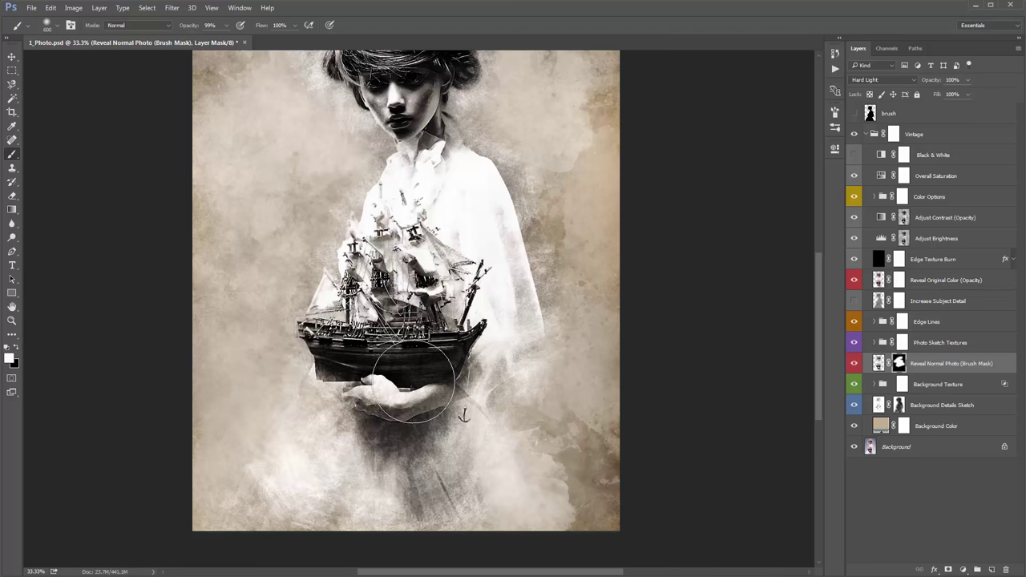
pyautogui.scroll(2, 413, 380)
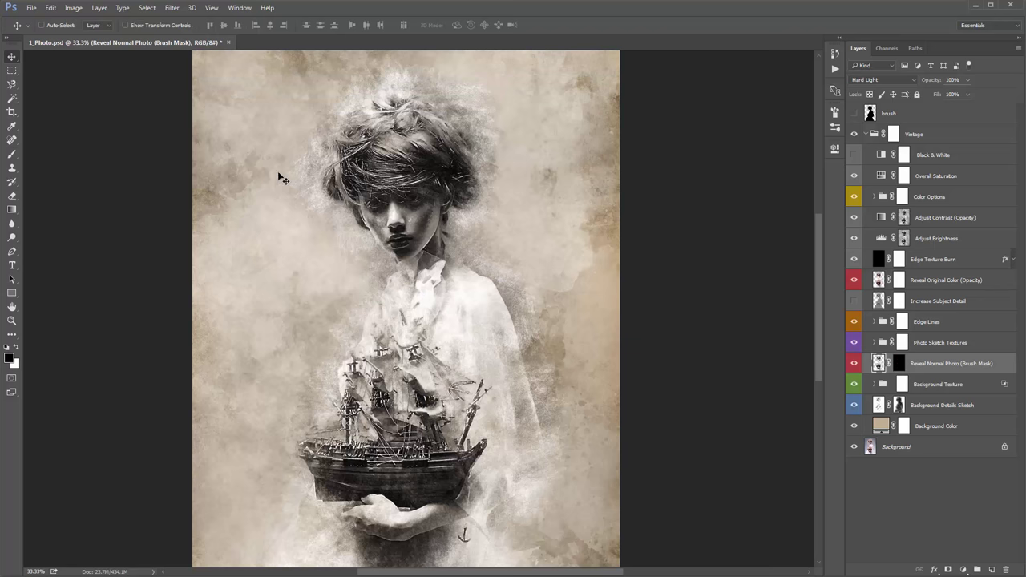
# Choose the textured 600 px brush and try painting white on the Reveal Normal Photo (Brush Mask) layer's mask over the subject.
pyautogui.press('b')
pyautogui.rightClick(242, 143)
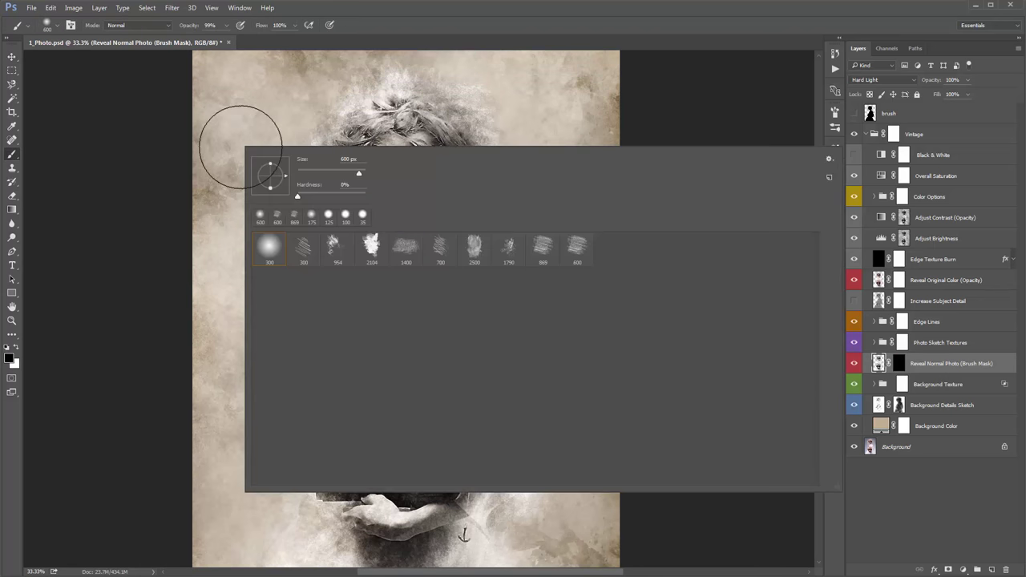
pyautogui.doubleClick(585, 253)
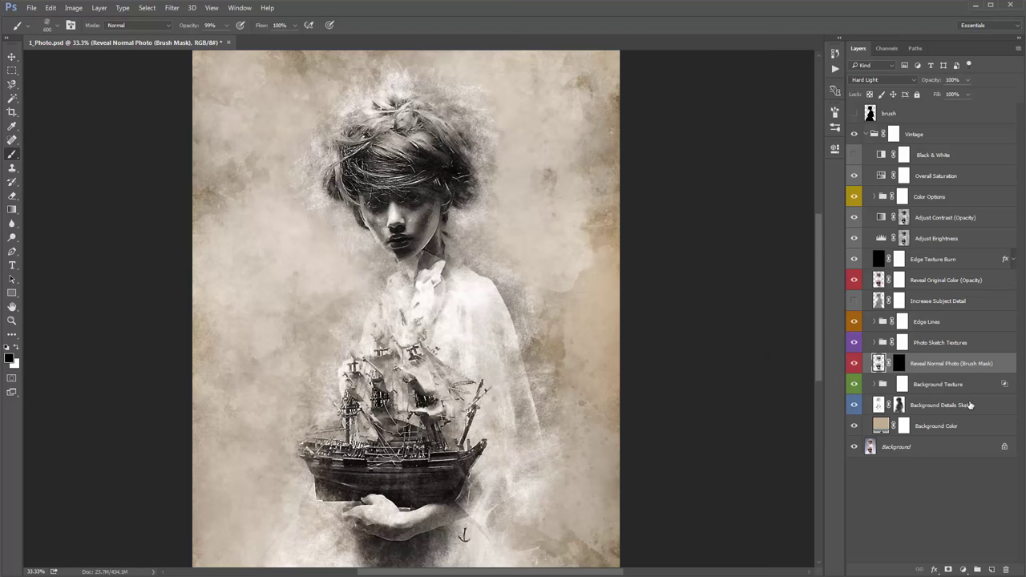
pyautogui.click(898, 363)
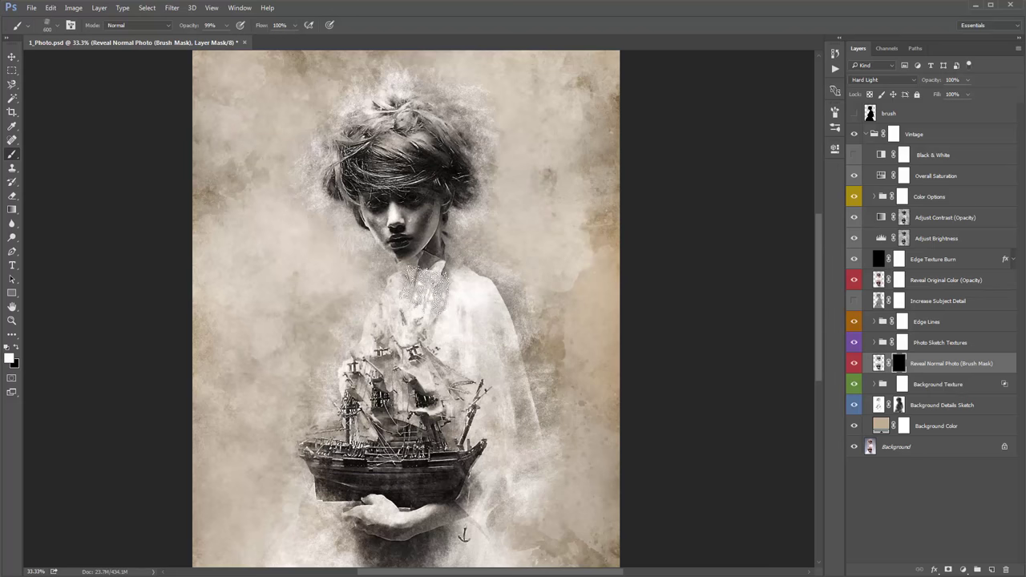
pyautogui.scroll(-2, 368, 317)
pyautogui.scroll(-4, 367, 318)
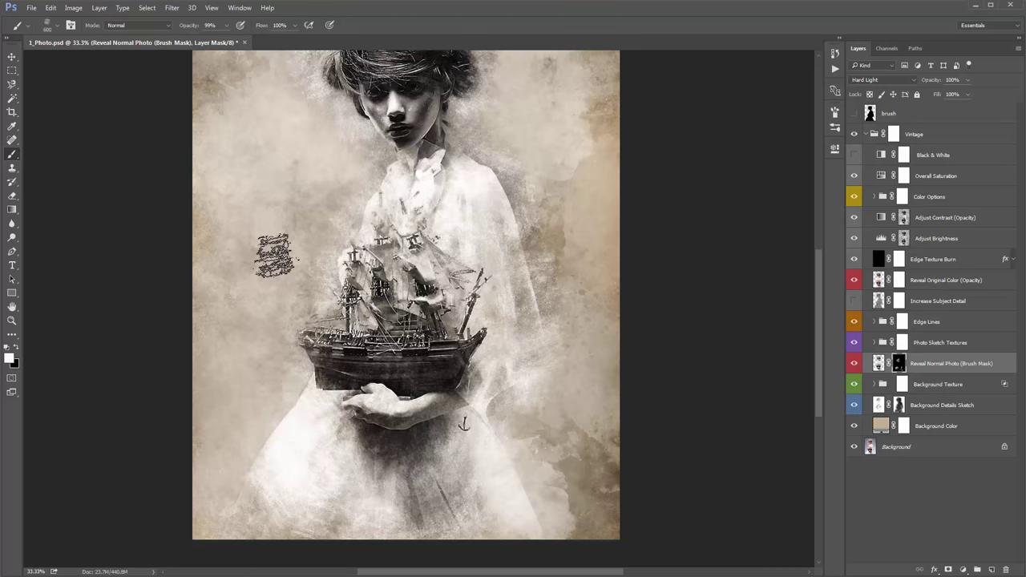
pyautogui.rightClick(274, 255)
pyautogui.click(232, 231)
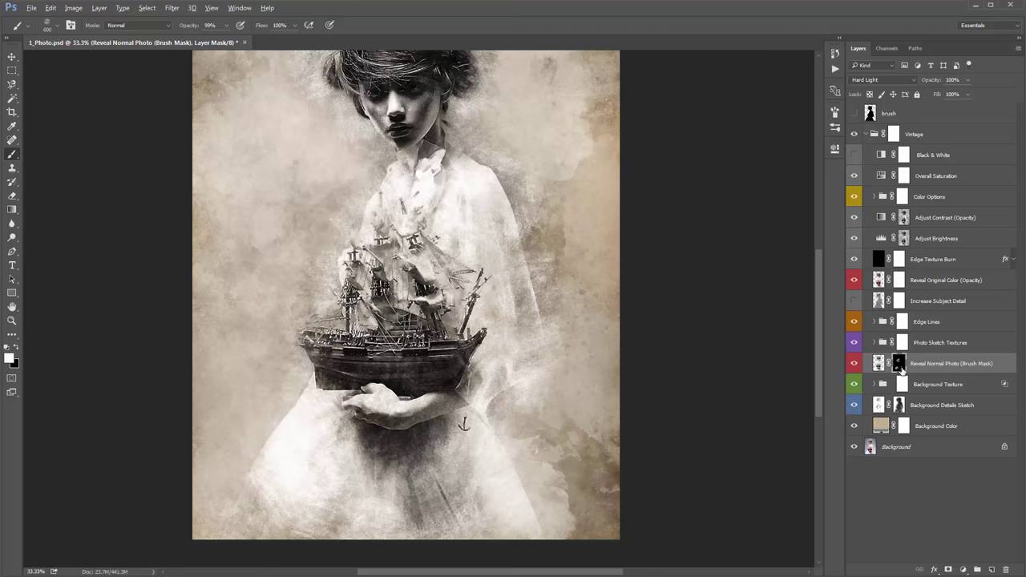
# Compare the result with the Reveal Normal Photo mask disabled and enabled, and undo the textured brush strokes.
pyautogui.keyDown('shift'); pyautogui.click(899, 363); pyautogui.keyUp('shift')
pyautogui.keyDown('shift'); pyautogui.click(899, 363); pyautogui.keyUp('shift')
pyautogui.press('v')
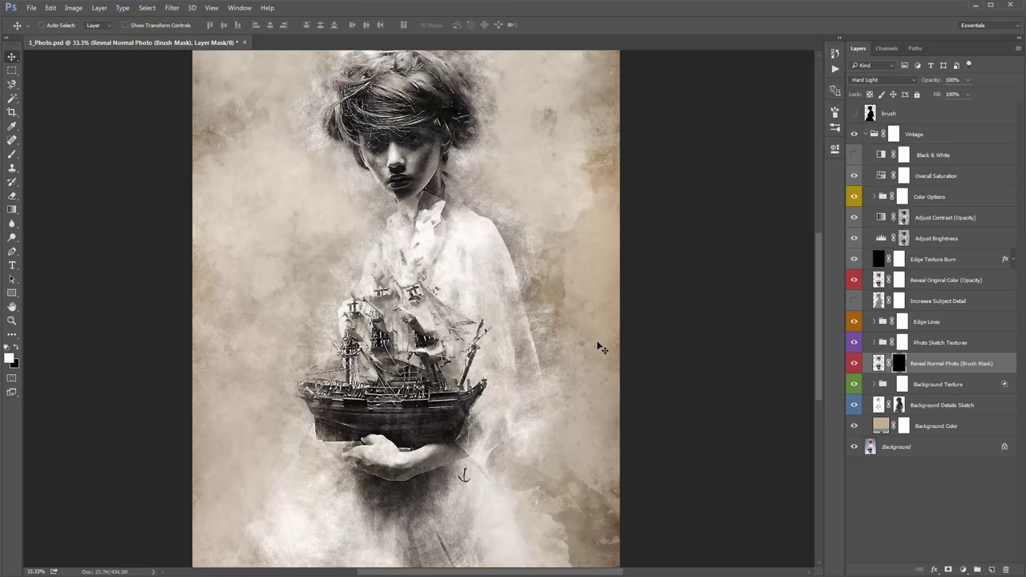
pyautogui.hotkey('ctrl', 'z')
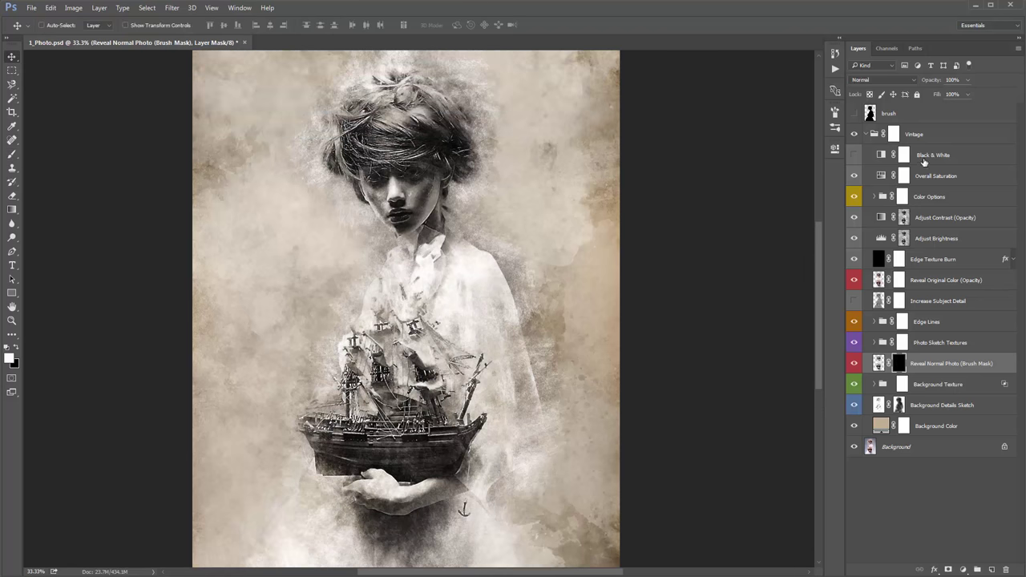
# Show the Black & White layer to preview the monochrome version of the whole image, and hide it again.
pyautogui.click(982, 162)
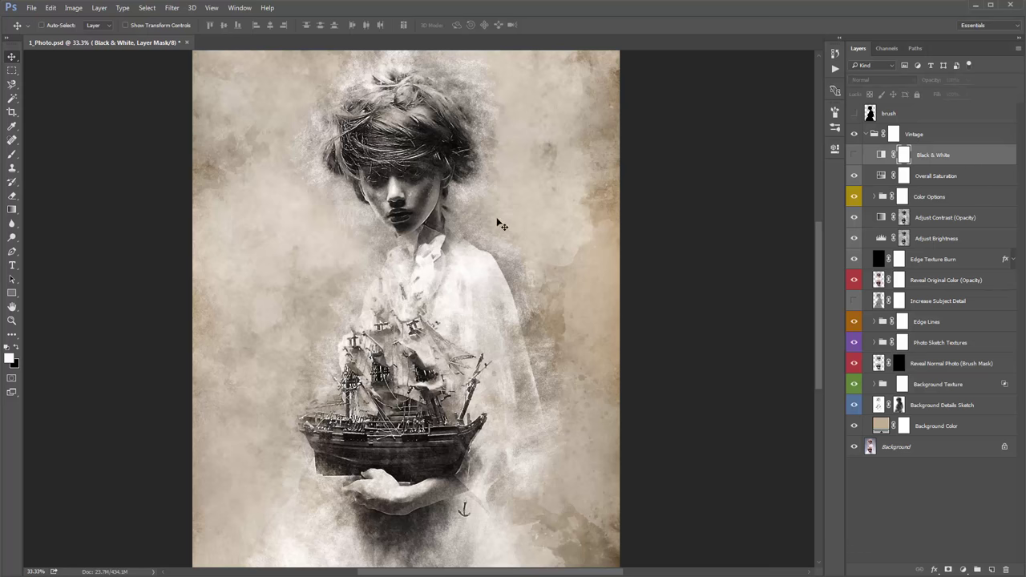
pyautogui.hotkey('ctrl', 'alt', 'z')
pyautogui.click(854, 155)
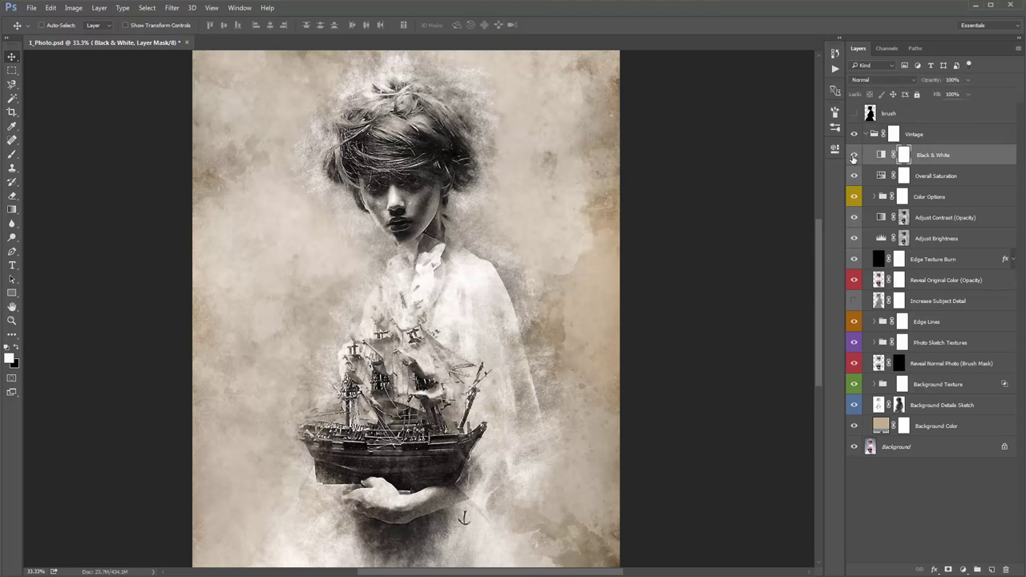
pyautogui.scroll(-2, 744, 187)
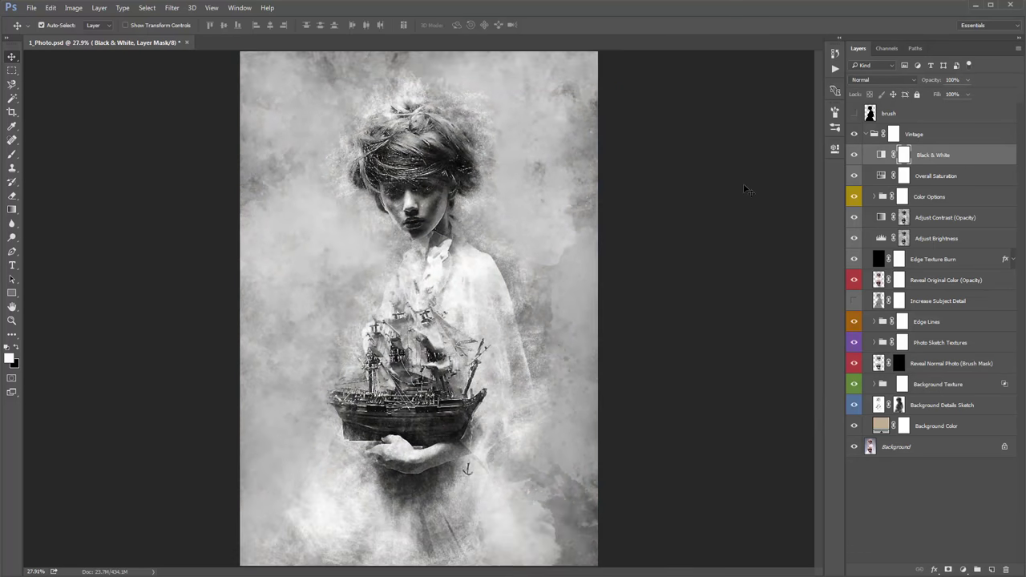
pyautogui.click(854, 155)
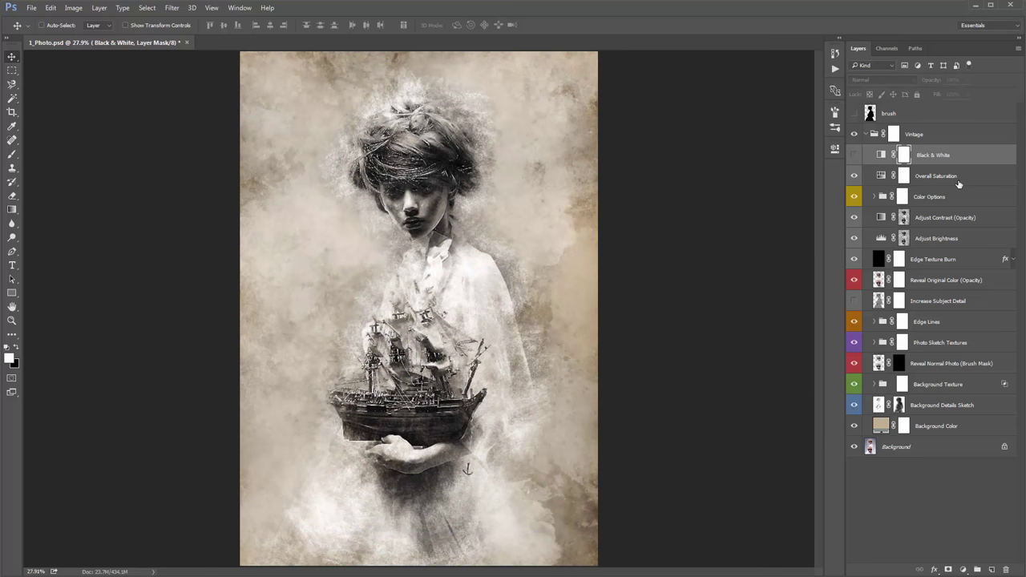
# Open the Overall Saturation layer's Hue/Saturation adjustment and raise the saturation to +40.
pyautogui.click(960, 183)
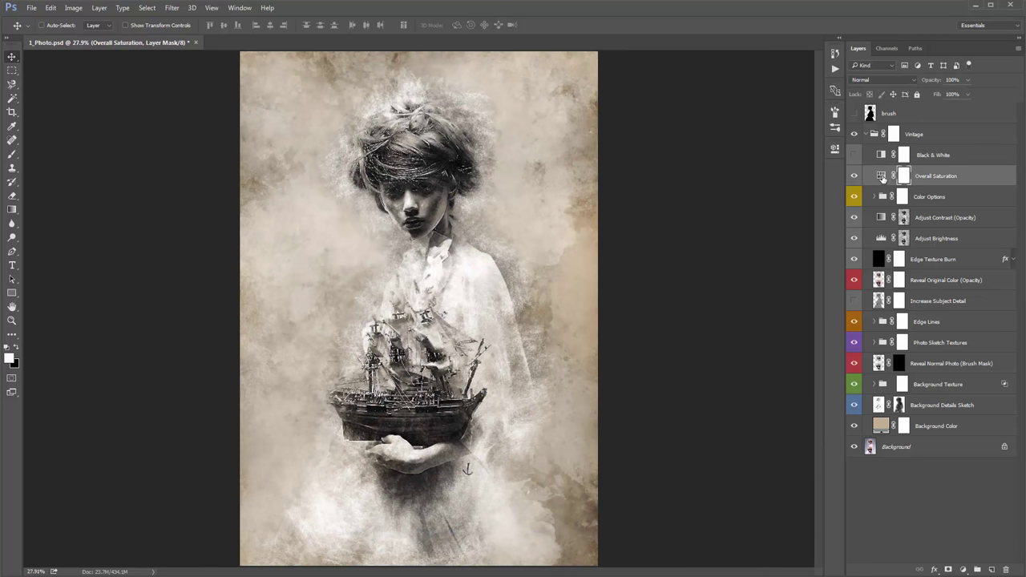
pyautogui.doubleClick(883, 176)
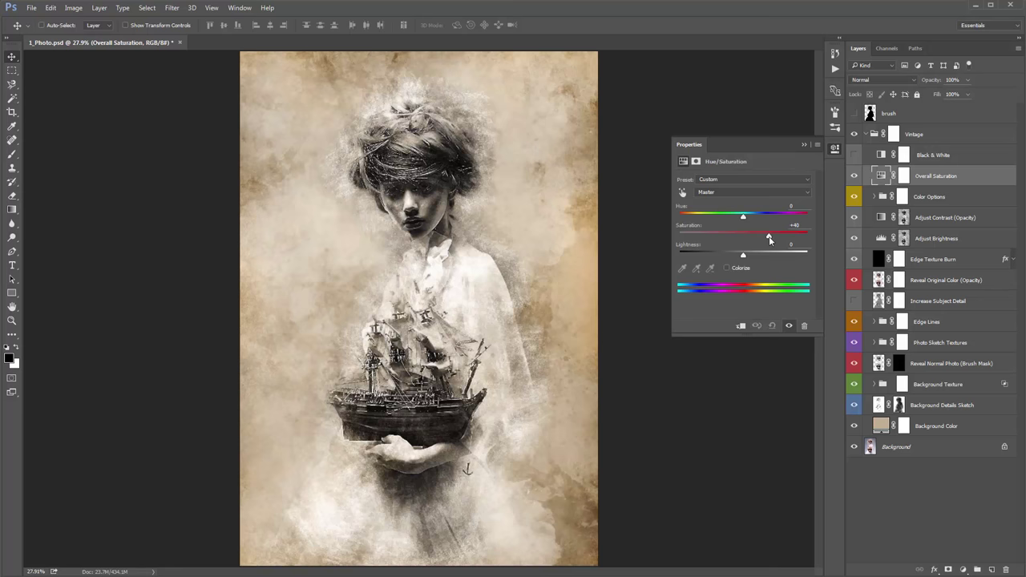
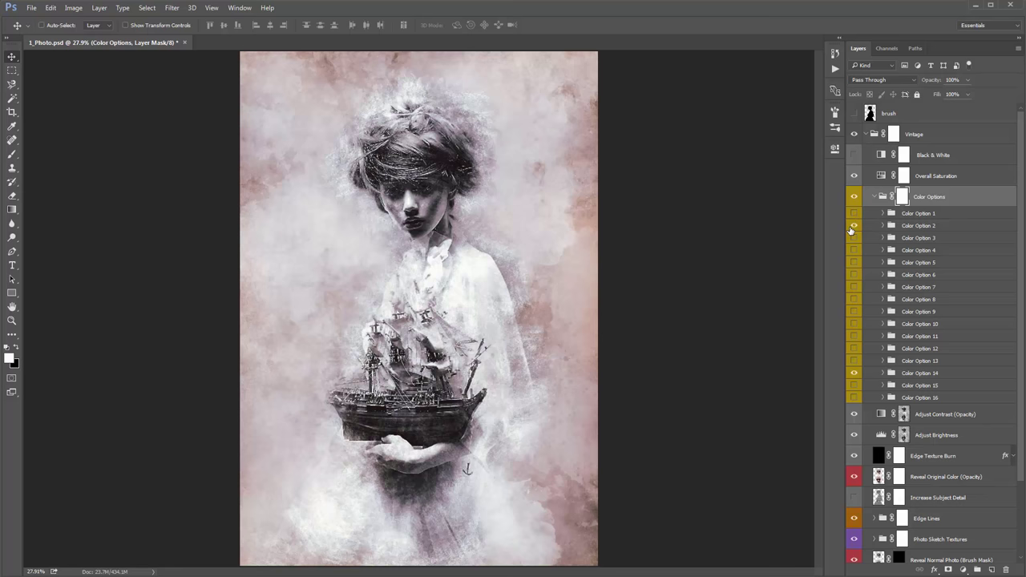
# Hide Color Option 2 in the Color Options group, preview Color Option 3, and hide it as well.
pyautogui.click(854, 227)
pyautogui.click(853, 239)
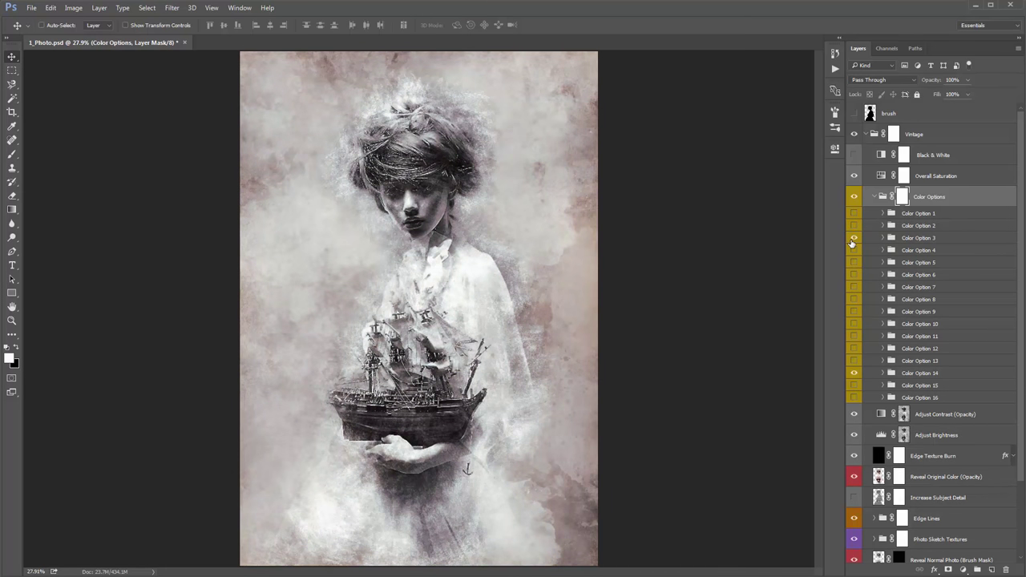
pyautogui.click(917, 238)
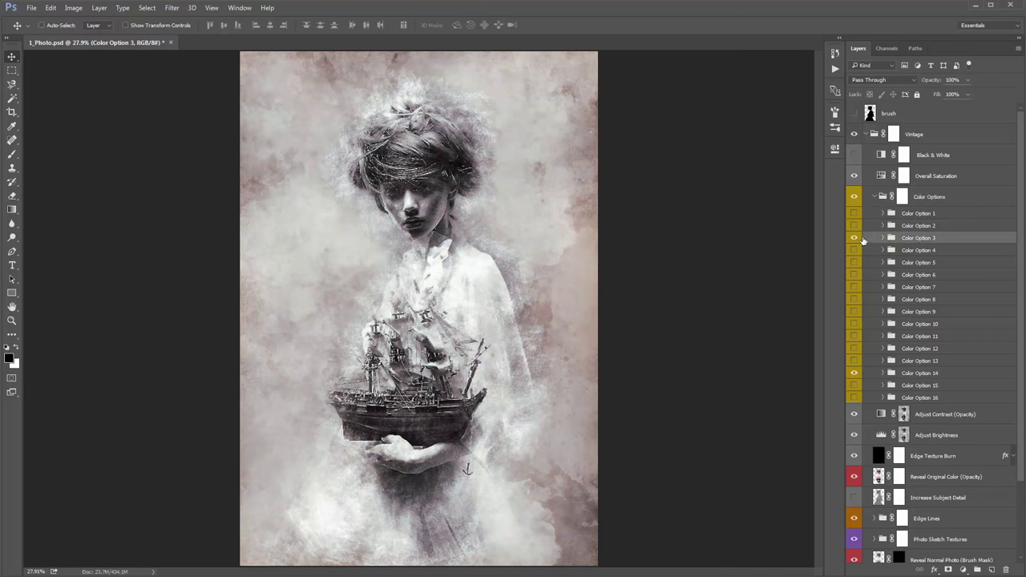
pyautogui.click(855, 238)
# Lower the opacity of the Color Option 14 group to 50%.
pyautogui.click(919, 373)
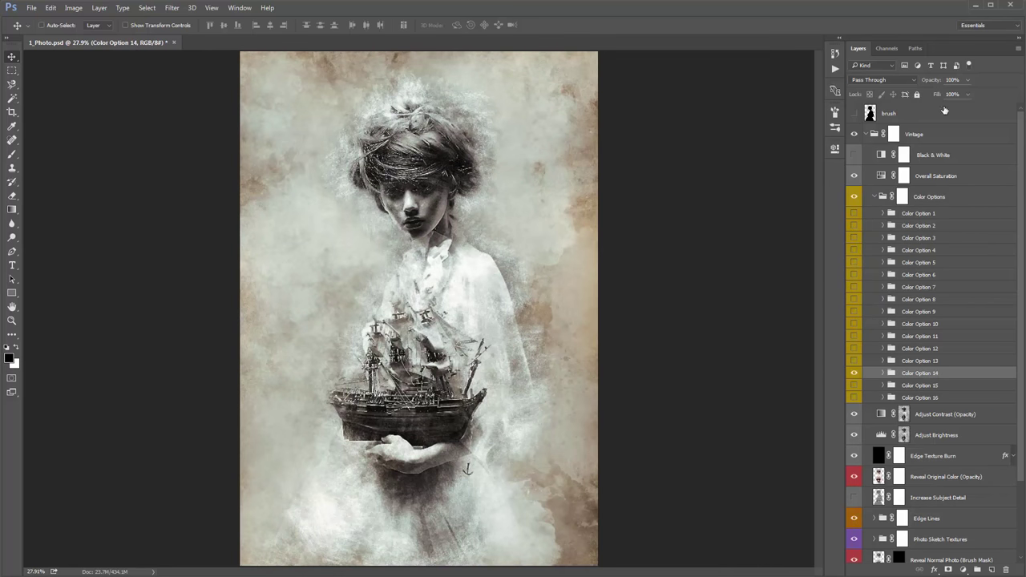
pyautogui.moveTo(936, 83); pyautogui.dragTo(916, 83)
pyautogui.click(914, 238)
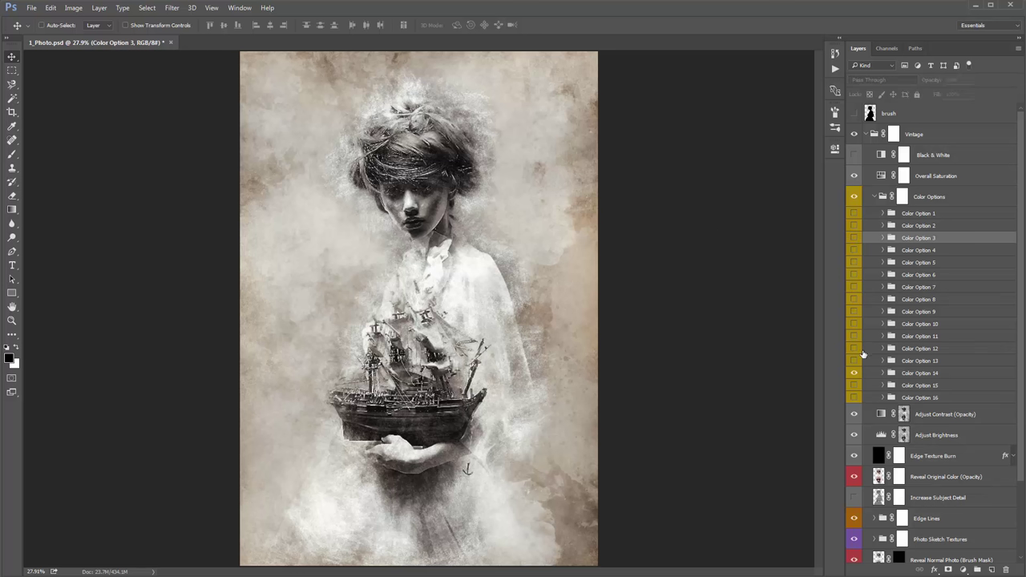
# Raise the Color Option 14 group's opacity again and collapse the Color Options group.
pyautogui.click(916, 374)
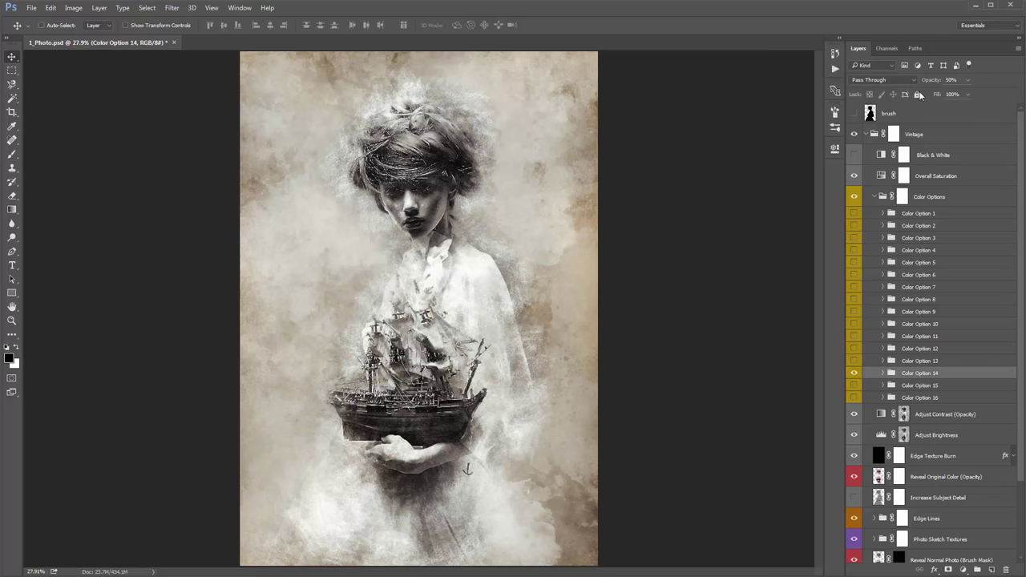
pyautogui.moveTo(925, 81); pyautogui.dragTo(935, 81)
pyautogui.click(878, 196)
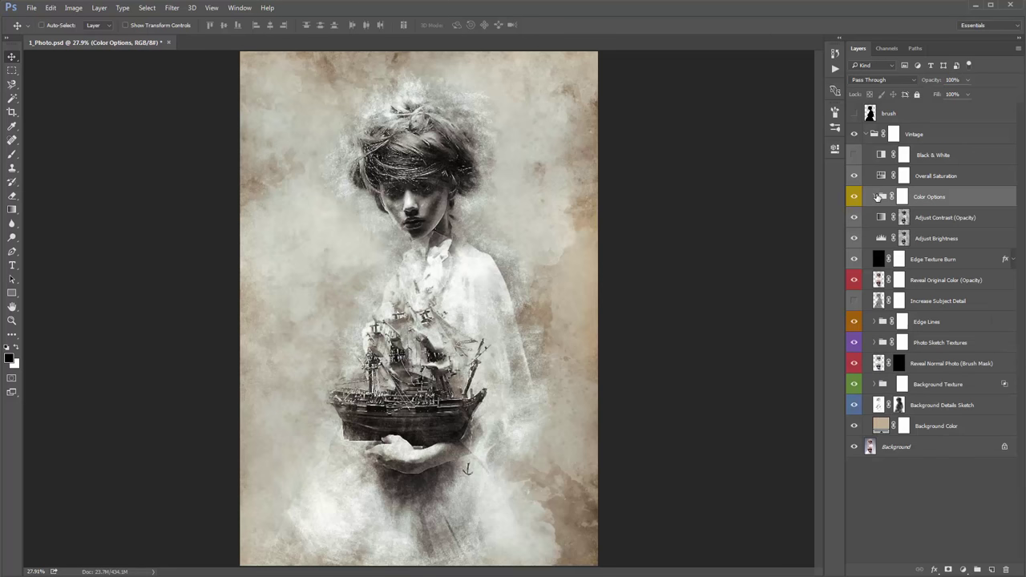
# Try the Adjust Contrast (Opacity) layer at 100% opacity.
pyautogui.click(937, 218)
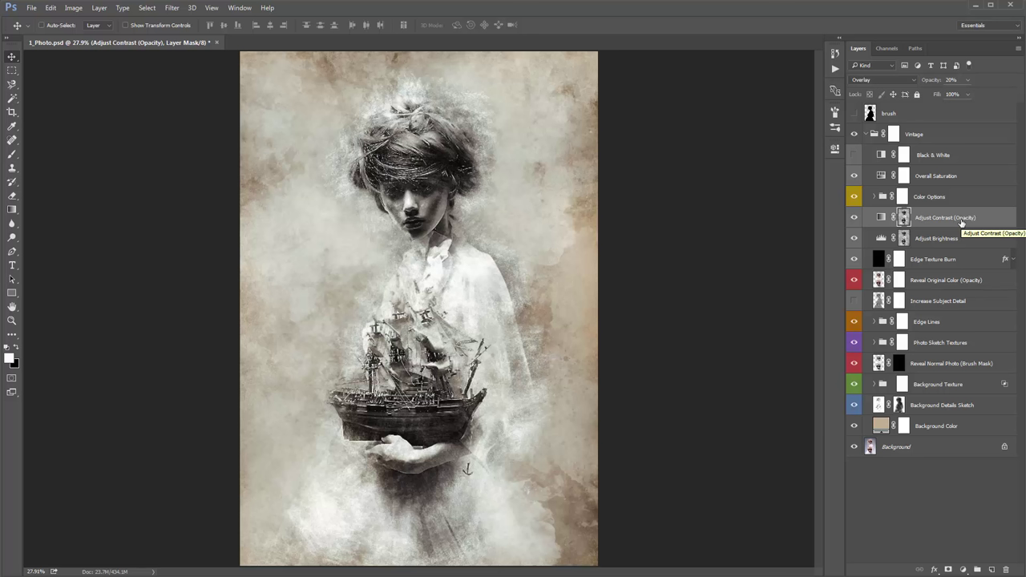
pyautogui.click(928, 83)
pyautogui.write('100')
pyautogui.press('Return')
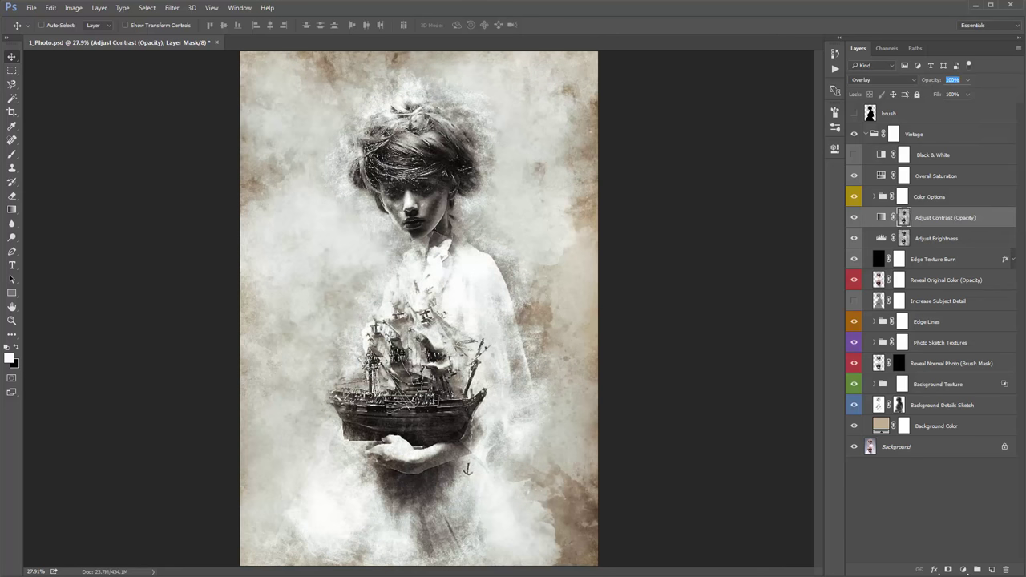
# Undo the Adjust Contrast (Opacity) layer's opacity change and set its opacity to 28%.
pyautogui.hotkey('ctrl', 'z')
pyautogui.hotkey('ctrl', 'z')
pyautogui.write('28')
pyautogui.press('Return')
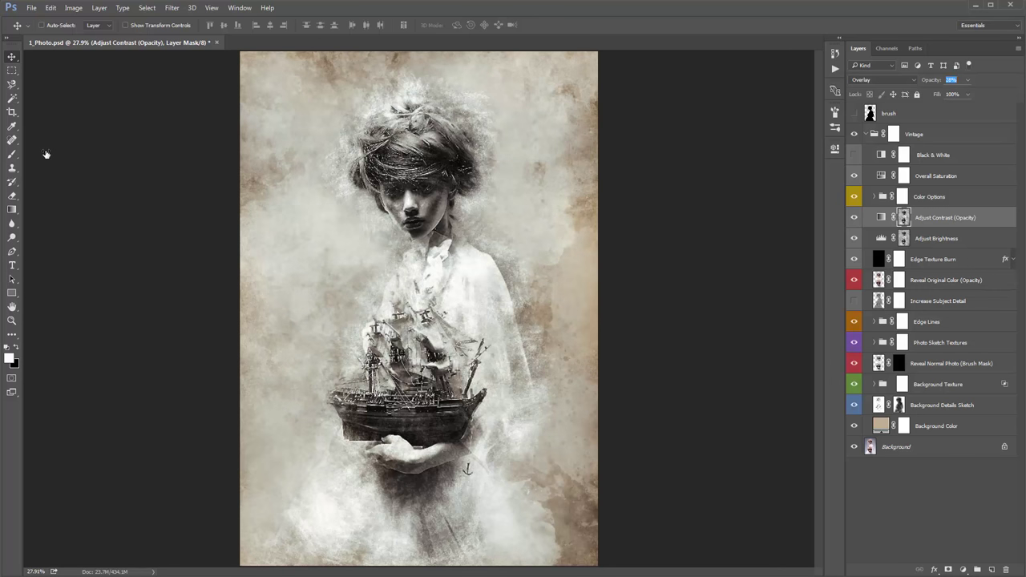
# Set the Adjust Brightness layer's Levels input to black point 61 and white point 232, and close its properties.
pyautogui.click(952, 240)
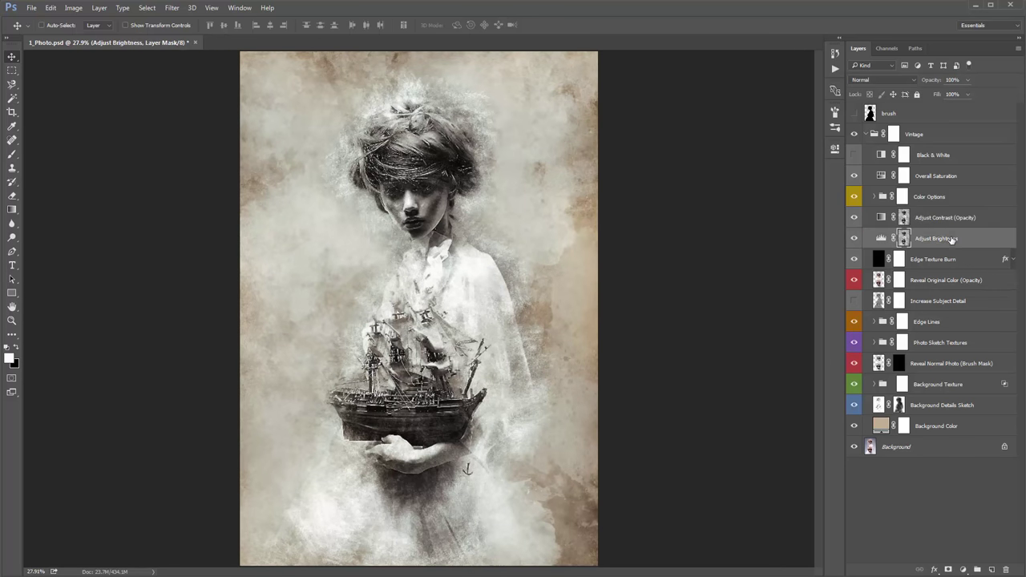
pyautogui.doubleClick(880, 239)
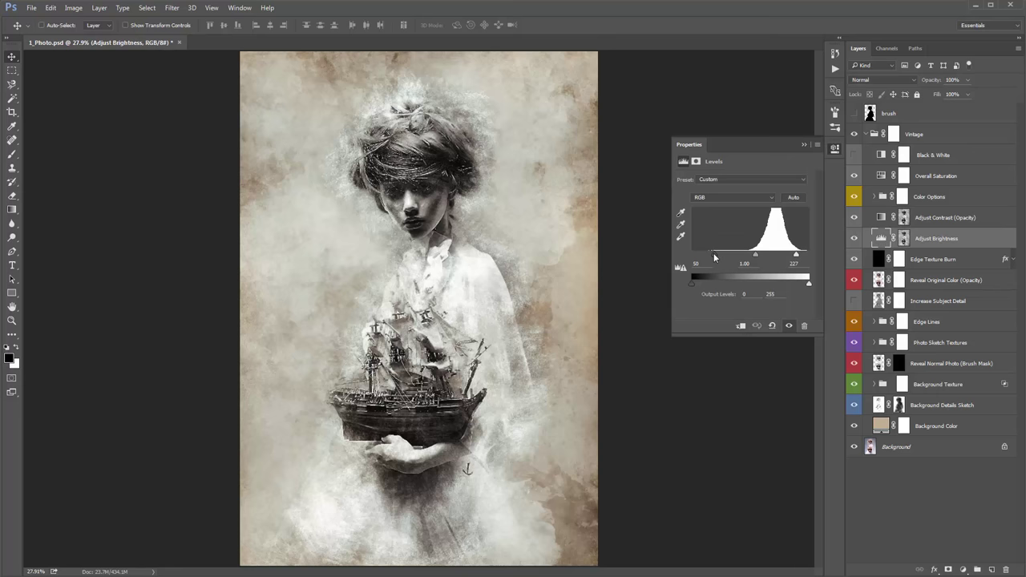
pyautogui.moveTo(714, 257); pyautogui.dragTo(798, 257)
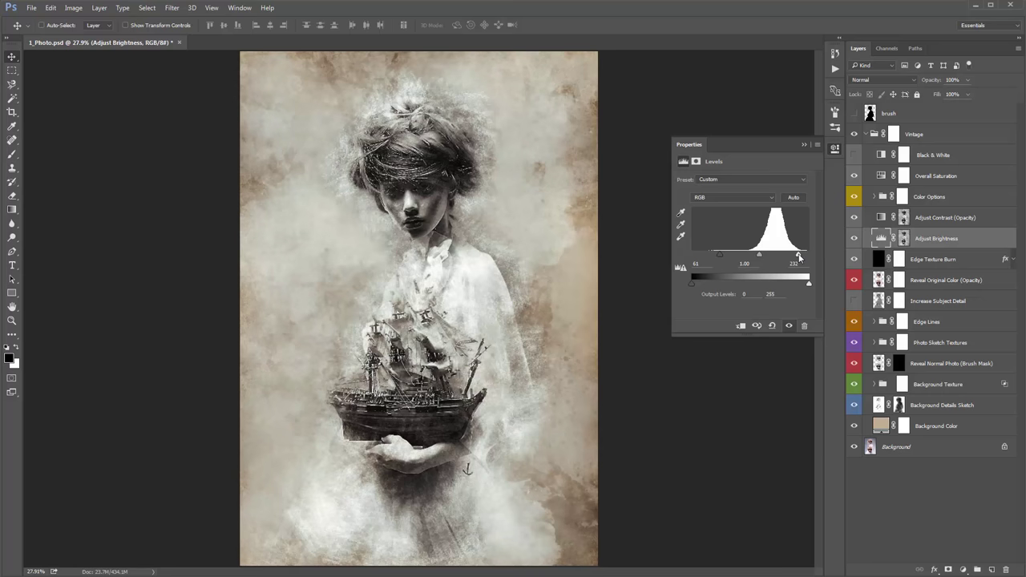
pyautogui.click(803, 144)
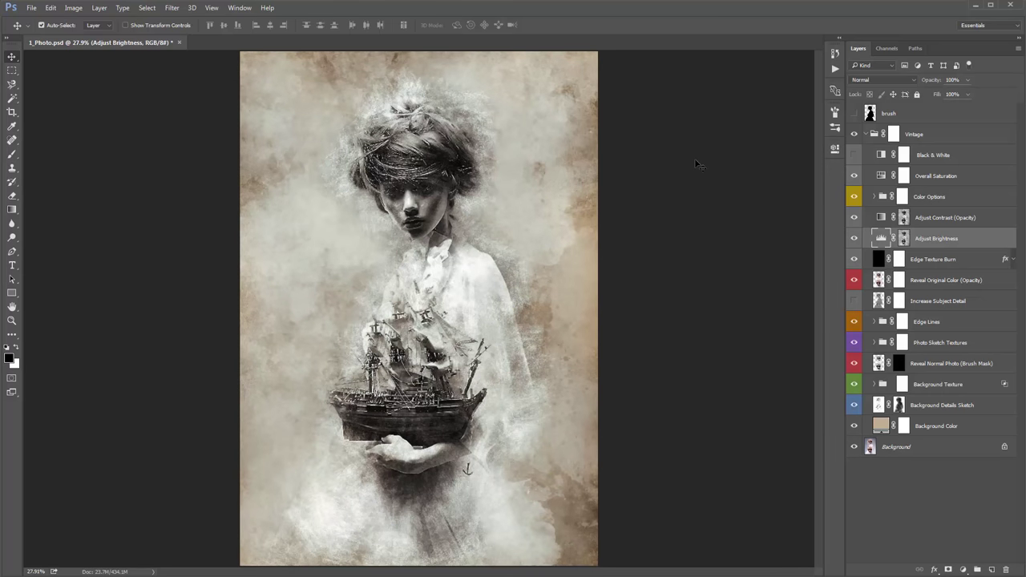
# Select the Edge Texture Burn layer and switch its visibility off and on repeatedly to compare the image edges.
pyautogui.click(938, 262)
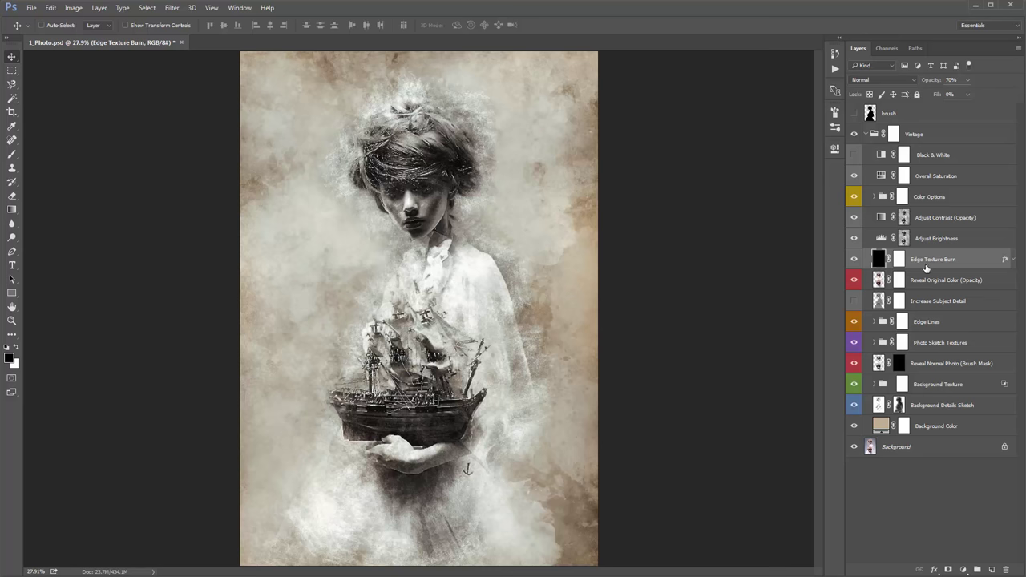
pyautogui.click(854, 259)
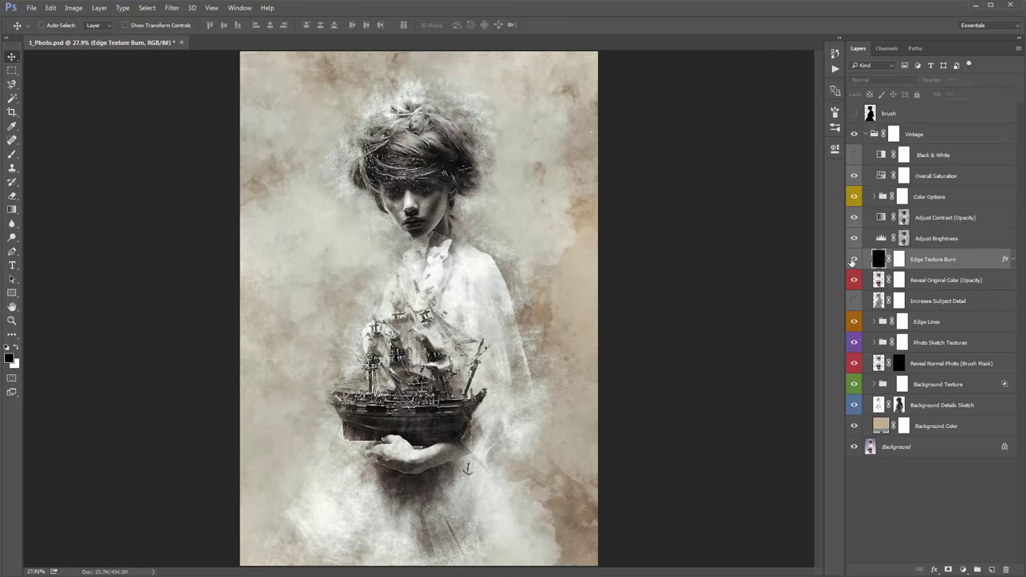
pyautogui.click(853, 259)
pyautogui.click(854, 259)
pyautogui.click(854, 259)
pyautogui.click(854, 259)
pyautogui.click(854, 258)
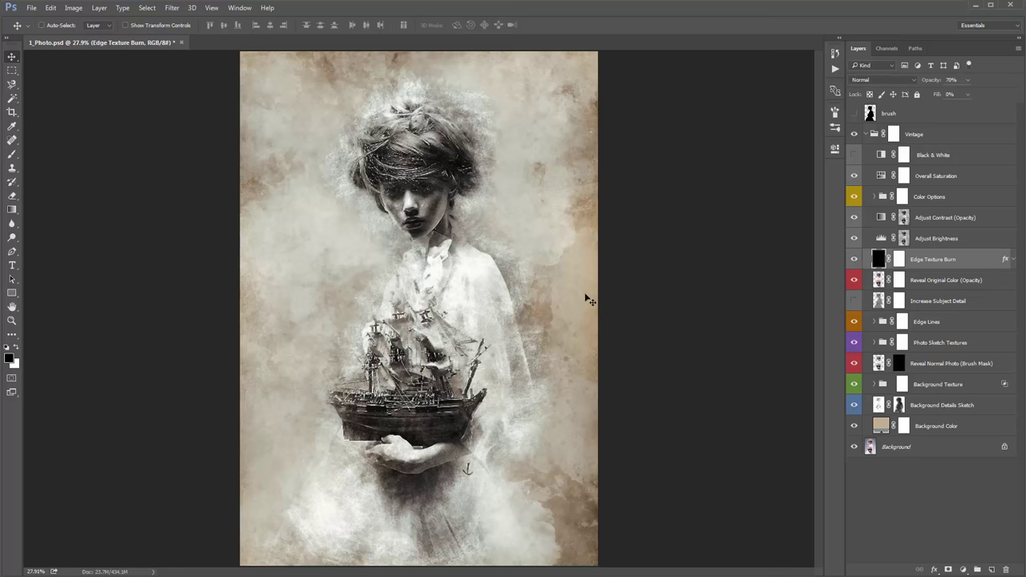
# Open the Edge Texture Burn layer's Inner Glow style settings and switch the effect off and on to compare.
pyautogui.doubleClick(977, 263)
pyautogui.moveTo(412, 74)
pyautogui.mouseDown()
pyautogui.moveTo(686, 81)
pyautogui.moveTo(708, 69)
pyautogui.moveTo(699, 70)
pyautogui.mouseUp()
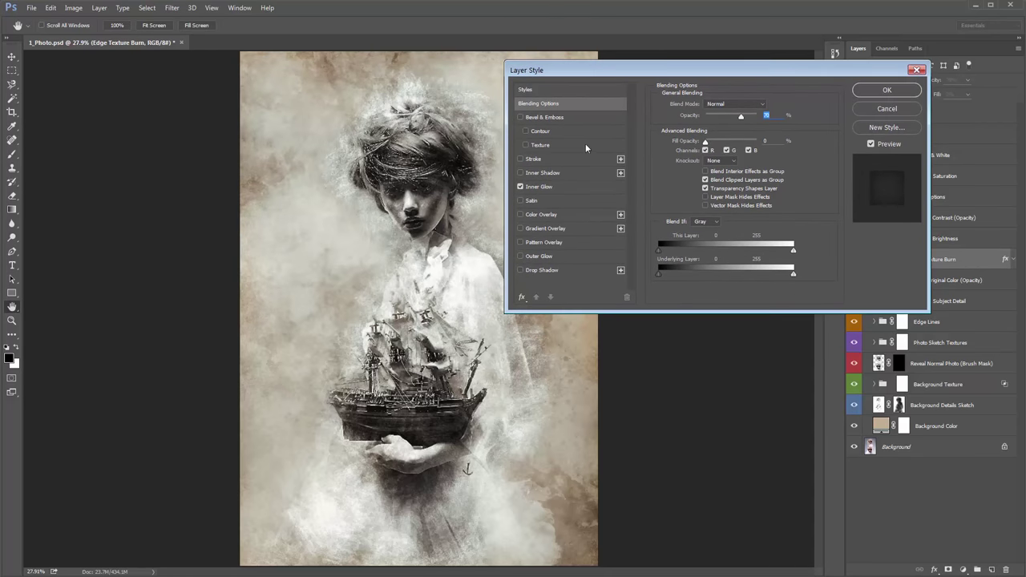
pyautogui.click(555, 186)
pyautogui.click(534, 195)
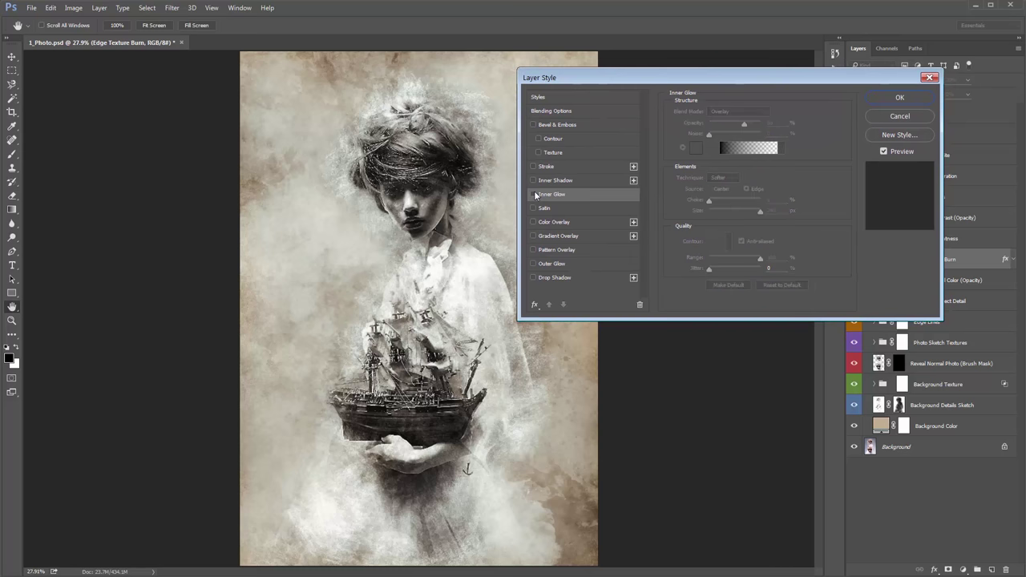
pyautogui.click(534, 195)
pyautogui.click(534, 194)
pyautogui.click(534, 194)
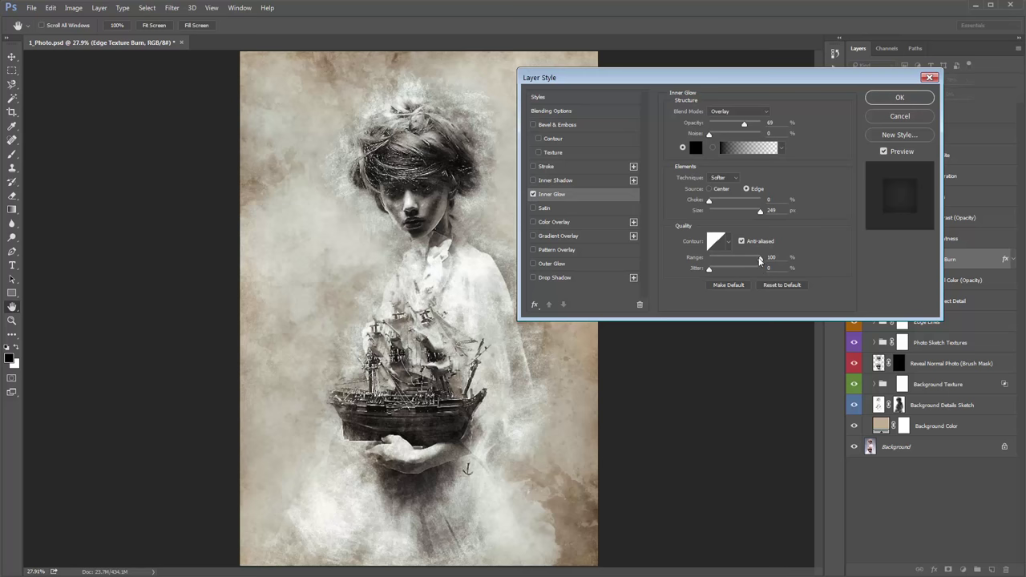
# Set the Inner Glow's range to 48% and opacity to 74%, check its contour curve, and apply the layer style.
pyautogui.moveTo(759, 260); pyautogui.dragTo(734, 258)
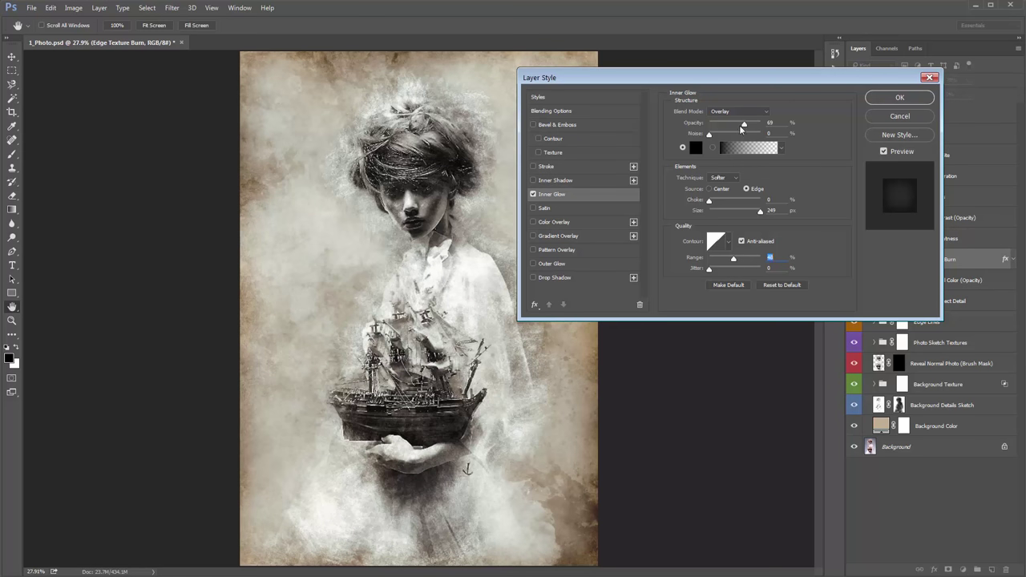
pyautogui.moveTo(744, 125)
pyautogui.mouseDown()
pyautogui.moveTo(762, 127)
pyautogui.moveTo(748, 127)
pyautogui.mouseUp()
pyautogui.click(713, 243)
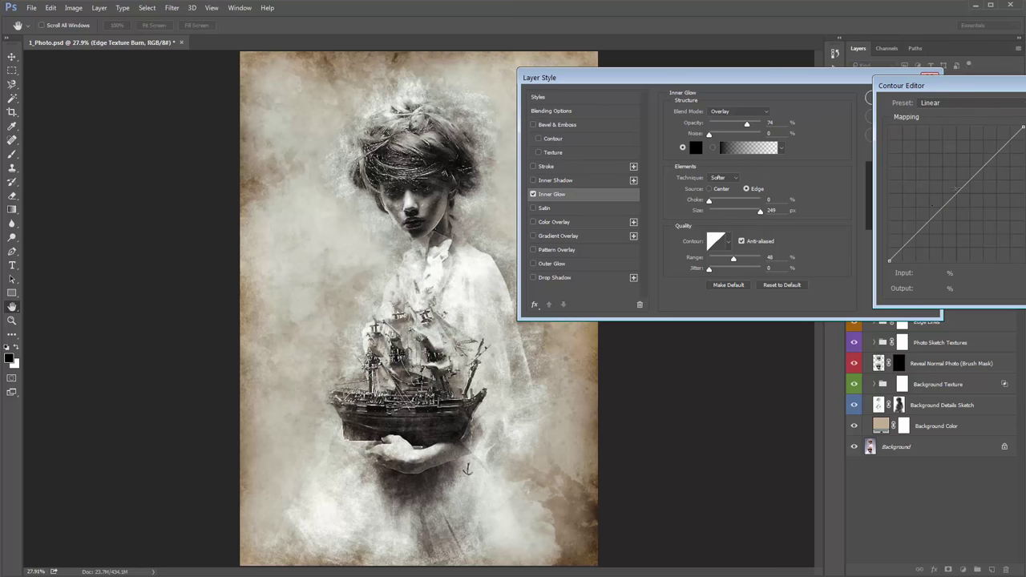
pyautogui.moveTo(940, 210)
pyautogui.mouseDown()
pyautogui.moveTo(940, 167)
pyautogui.moveTo(954, 201)
pyautogui.mouseUp()
pyautogui.press('Return')
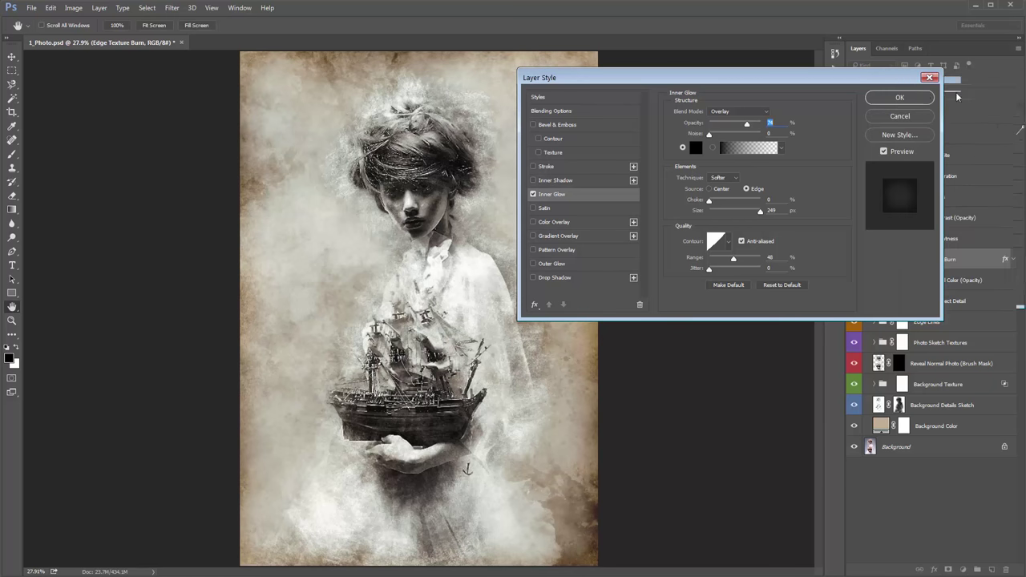
pyautogui.click(898, 98)
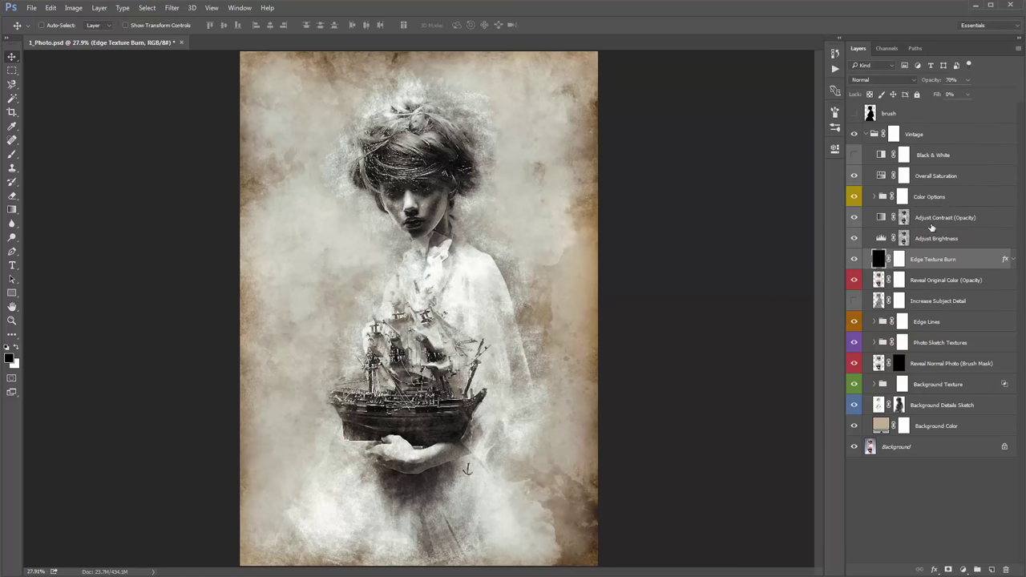
# Select the Reveal Original Color (Opacity) layer, compare its visibility off and on, and raise its opacity to restore some of the photo's color.
pyautogui.click(925, 282)
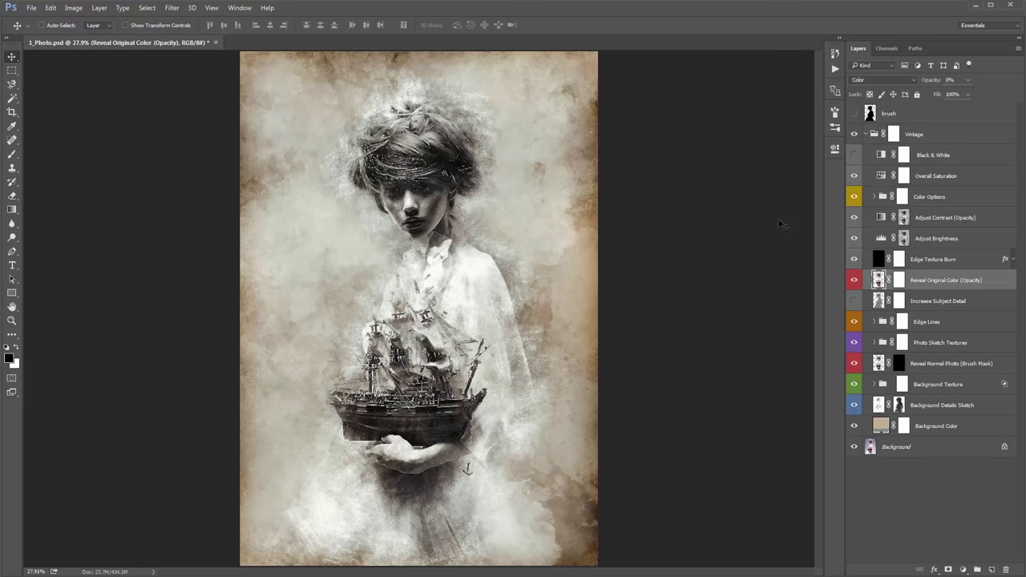
pyautogui.click(854, 283)
pyautogui.click(855, 282)
pyautogui.click(854, 282)
pyautogui.click(855, 282)
pyautogui.moveTo(929, 83); pyautogui.dragTo(936, 83)
pyautogui.write('100')
pyautogui.press('Return')
# Select the Increase Subject Detail layer and switch its visibility on and off repeatedly to compare the subject's detail.
pyautogui.click(932, 303)
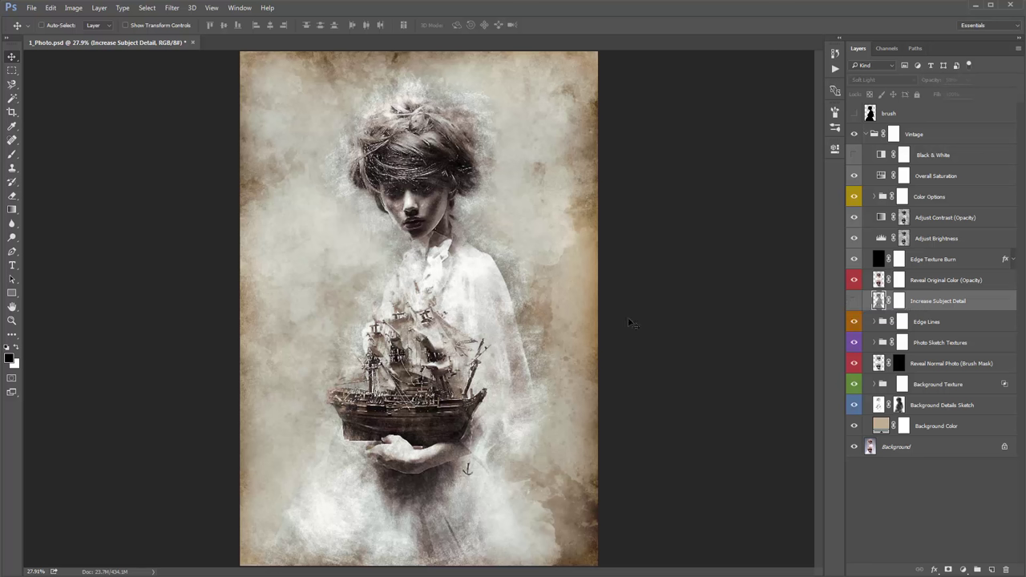
pyautogui.click(854, 301)
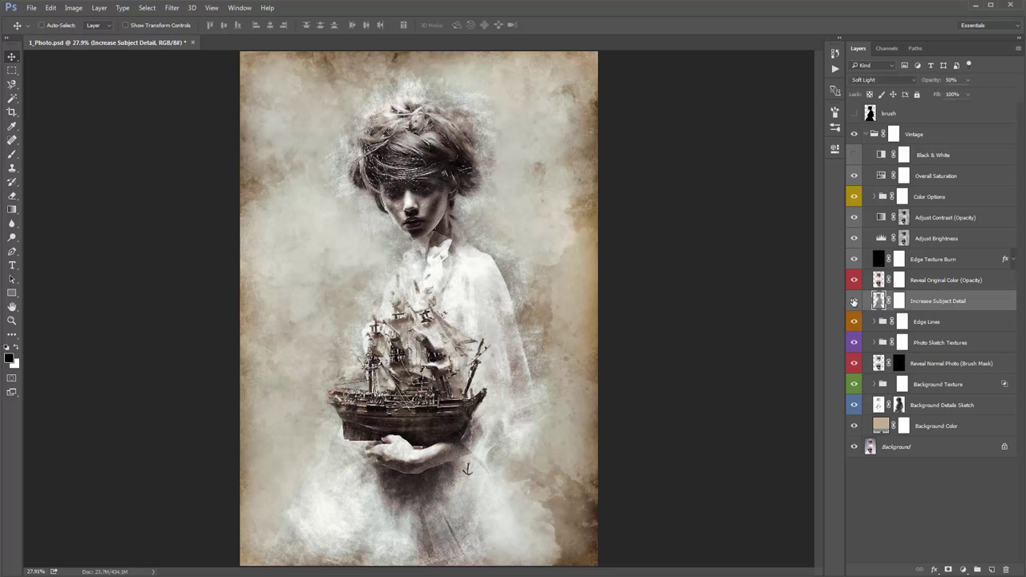
pyautogui.click(853, 301)
pyautogui.click(853, 301)
pyautogui.click(854, 301)
pyautogui.click(853, 301)
# Try the Increase Subject Detail layer at 100% opacity, return it to 50%, and hide the layer.
pyautogui.moveTo(928, 82); pyautogui.dragTo(970, 82)
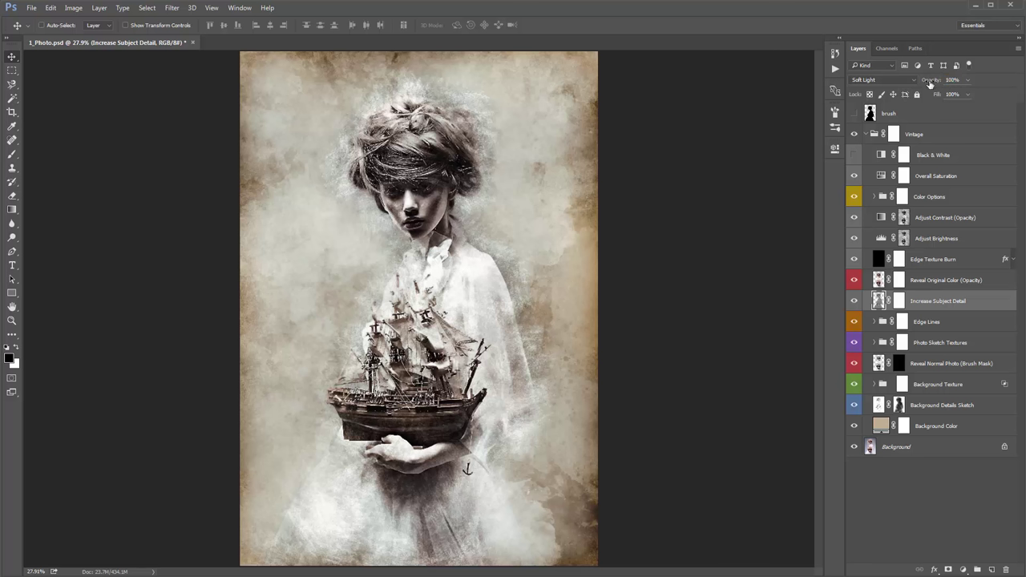
pyautogui.moveTo(930, 81); pyautogui.dragTo(194, 126)
pyautogui.press('5')
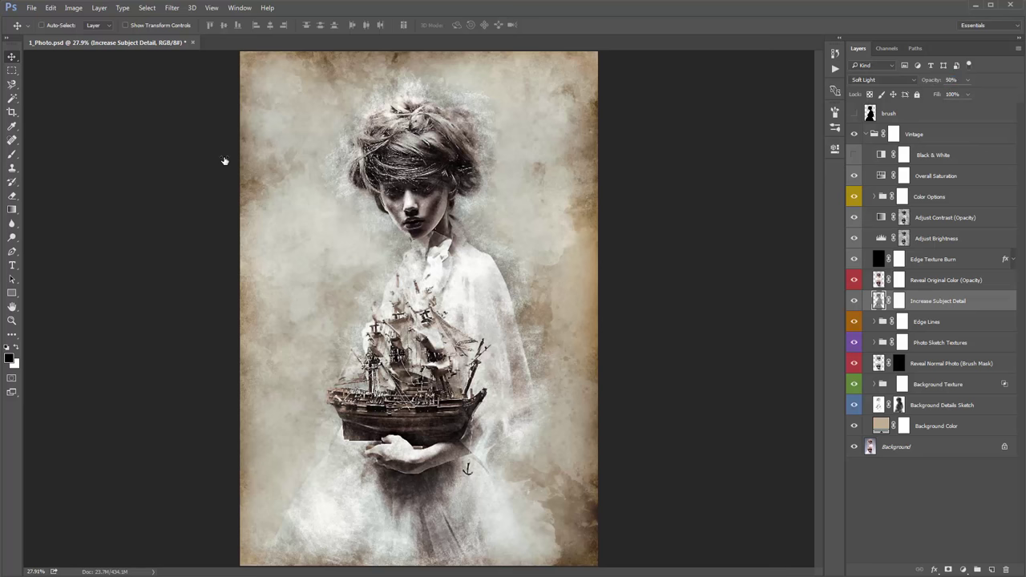
pyautogui.click(854, 301)
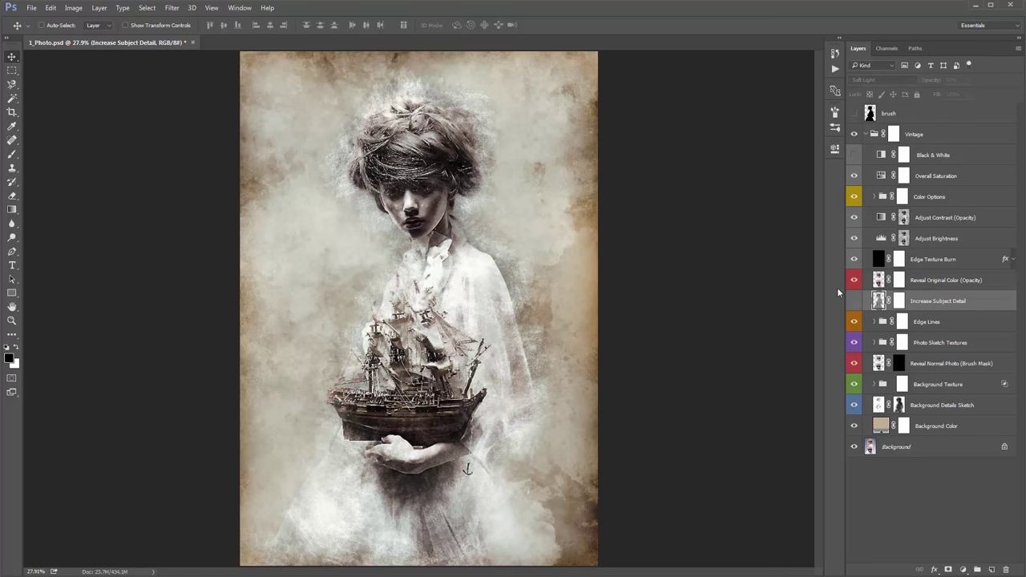
# Select the Edge Lines group and switch its visibility off and on repeatedly to examine the lines on the face and ship.
pyautogui.press('z')
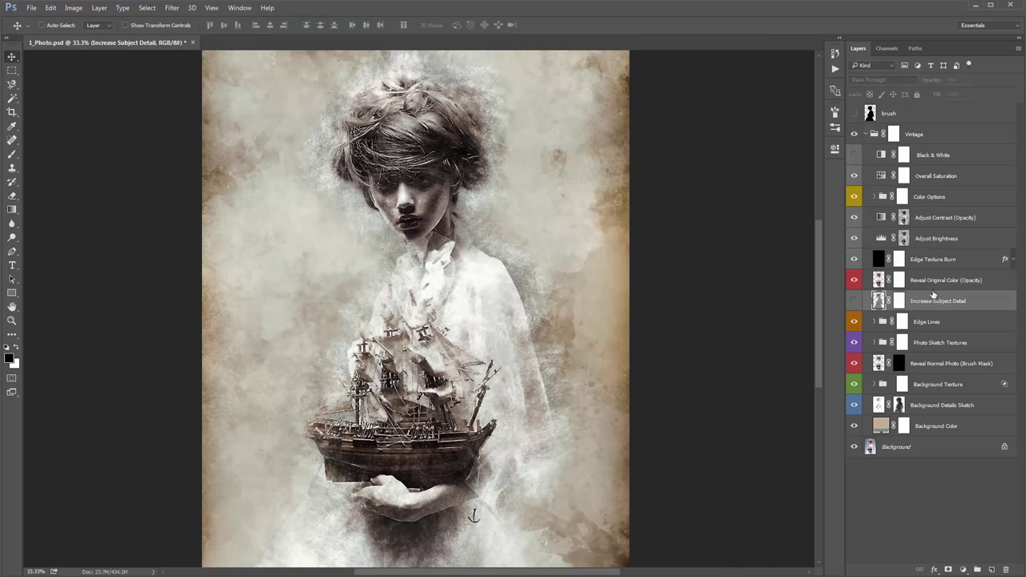
pyautogui.click(928, 321)
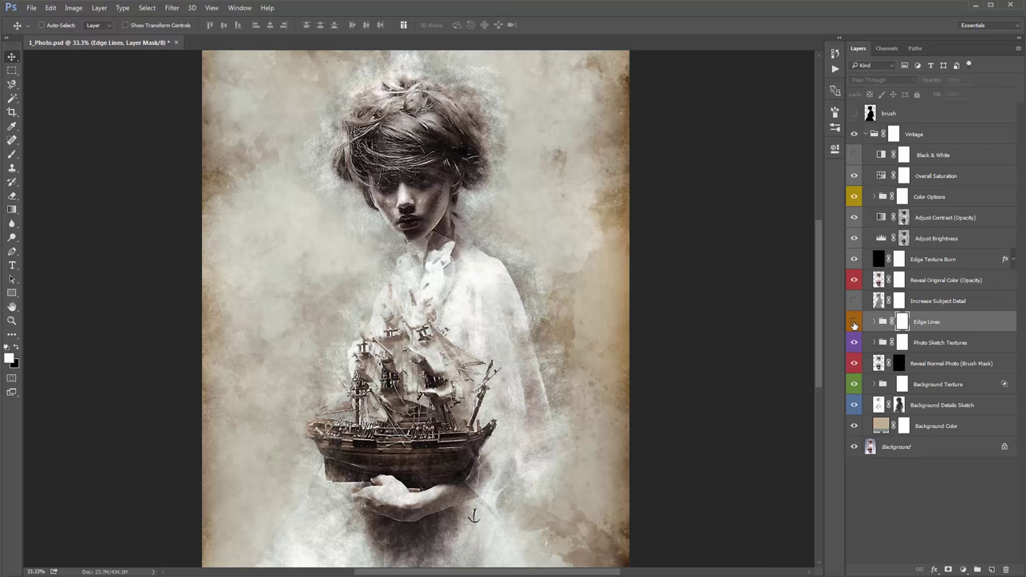
pyautogui.click(854, 323)
pyautogui.click(854, 322)
pyautogui.click(854, 322)
pyautogui.click(854, 323)
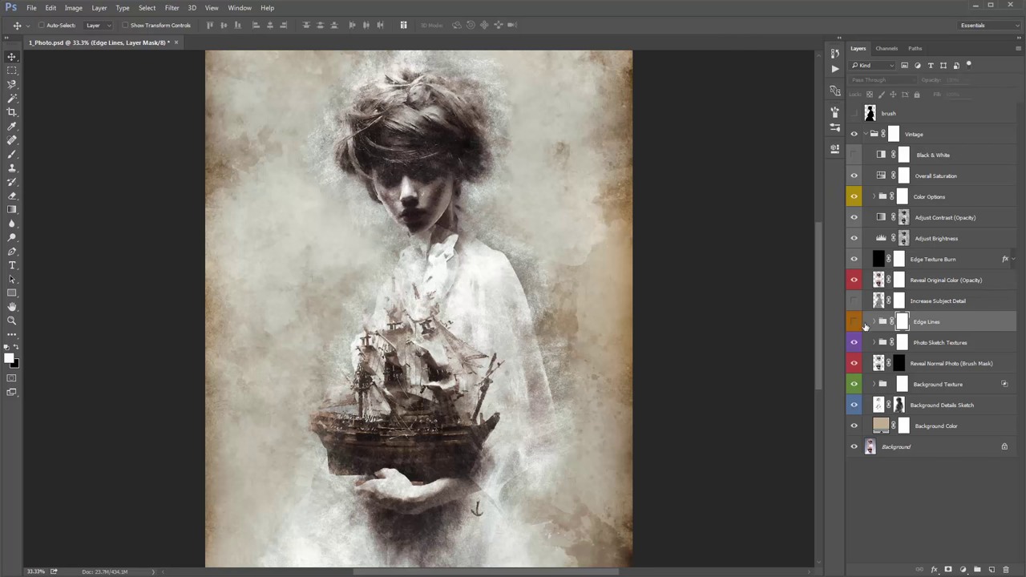
pyautogui.click(854, 322)
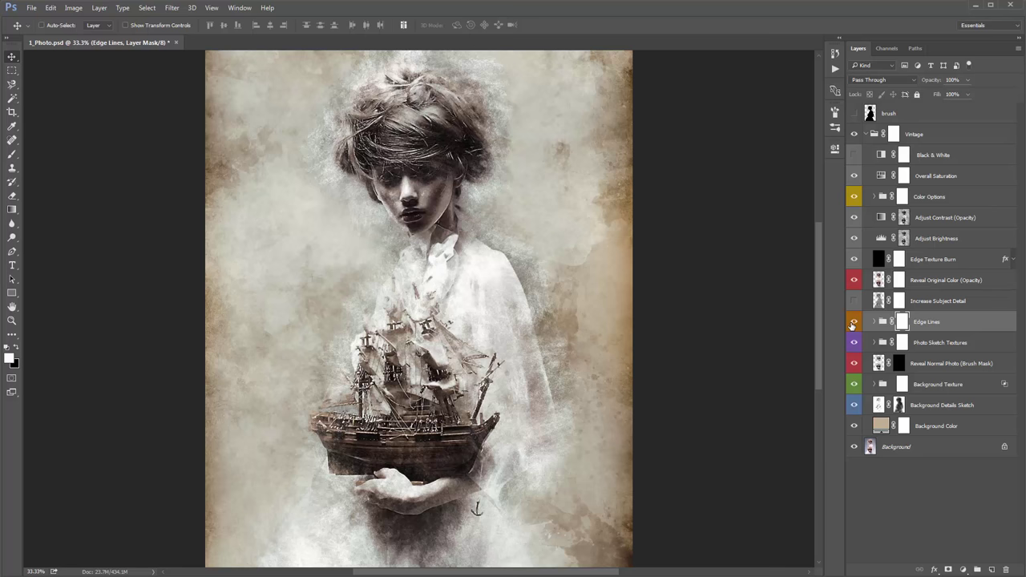
pyautogui.click(853, 322)
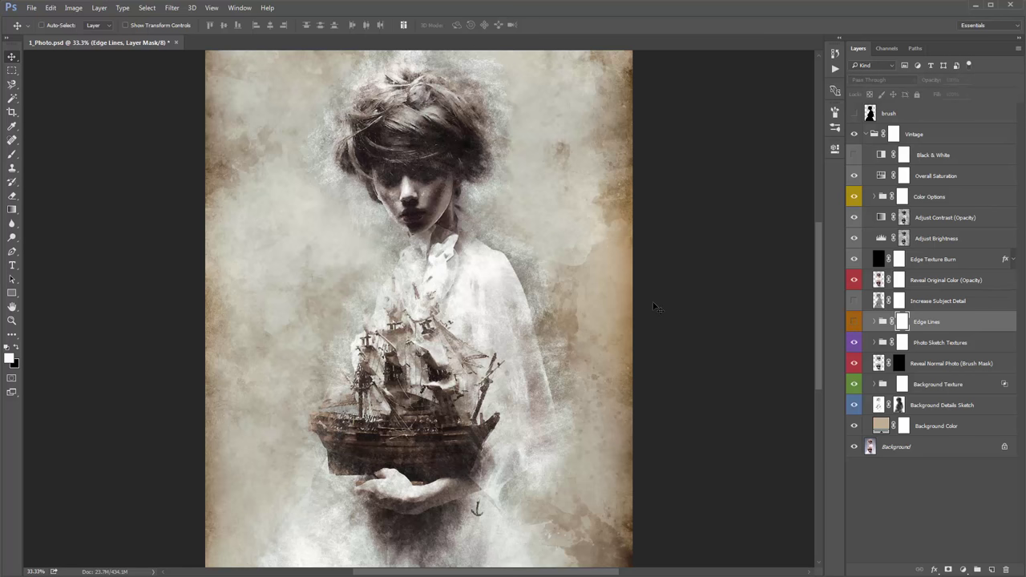
pyautogui.click(854, 322)
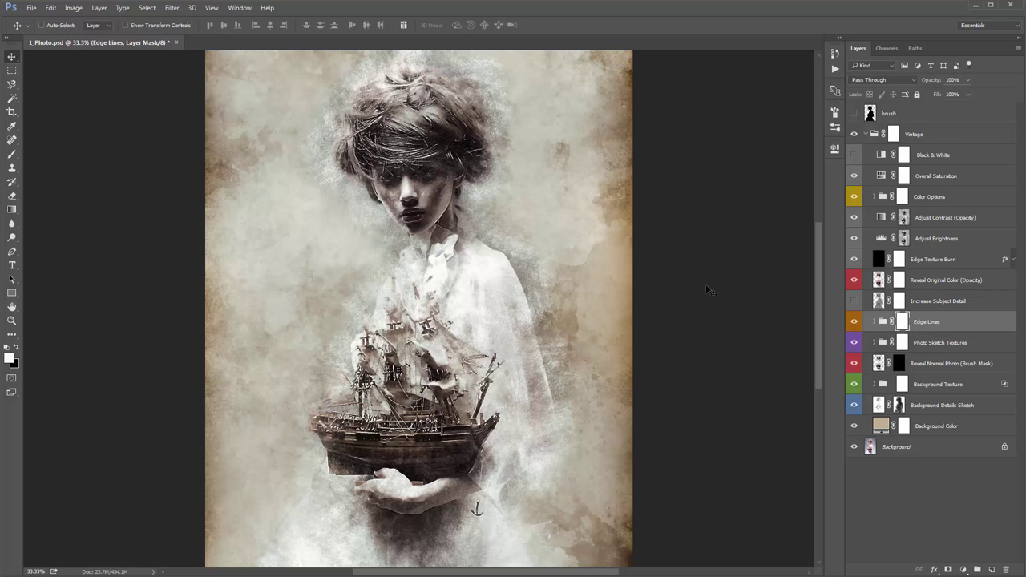
# Invert the Edge Lines group's mask to black and paint white over the woman's head and face with an enlarged soft round brush.
pyautogui.hotkey('ctrl', 'i')
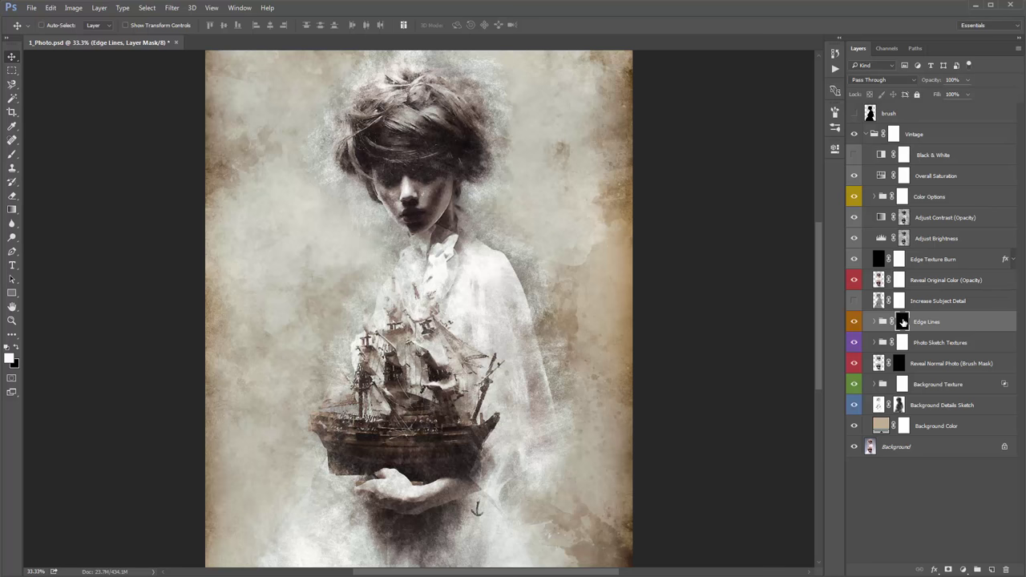
pyautogui.press('b')
pyautogui.rightClick(320, 190)
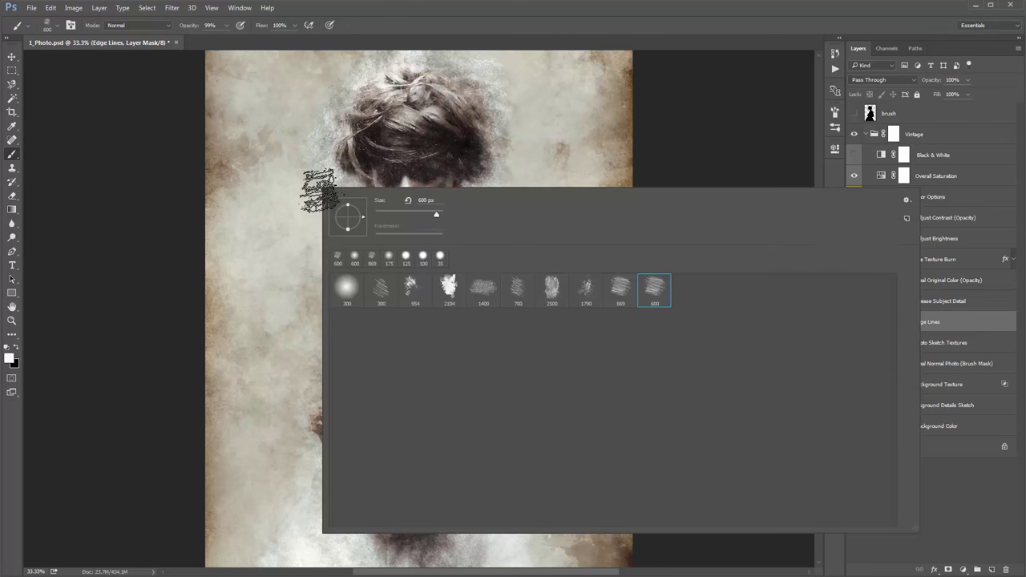
pyautogui.click(349, 291)
pyautogui.press('Return')
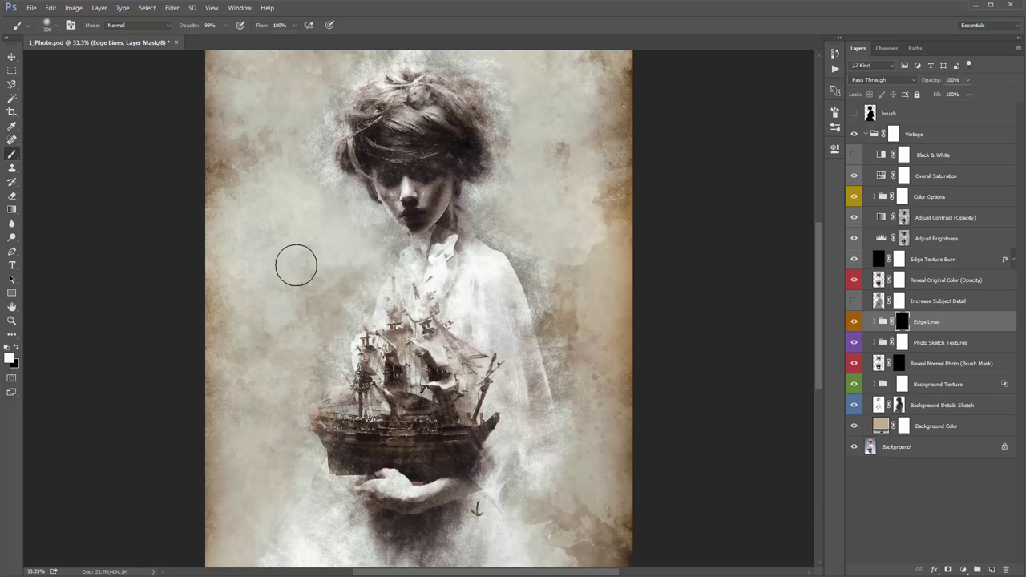
pyautogui.press(']')
pyautogui.press(']')
pyautogui.press(']')
pyautogui.press(']')
pyautogui.moveTo(403, 173)
pyautogui.mouseDown()
pyautogui.moveTo(464, 191)
pyautogui.moveTo(466, 209)
pyautogui.moveTo(464, 197)
pyautogui.moveTo(423, 221)
pyautogui.moveTo(473, 207)
pyautogui.moveTo(401, 192)
pyautogui.mouseUp()
pyautogui.press('v')
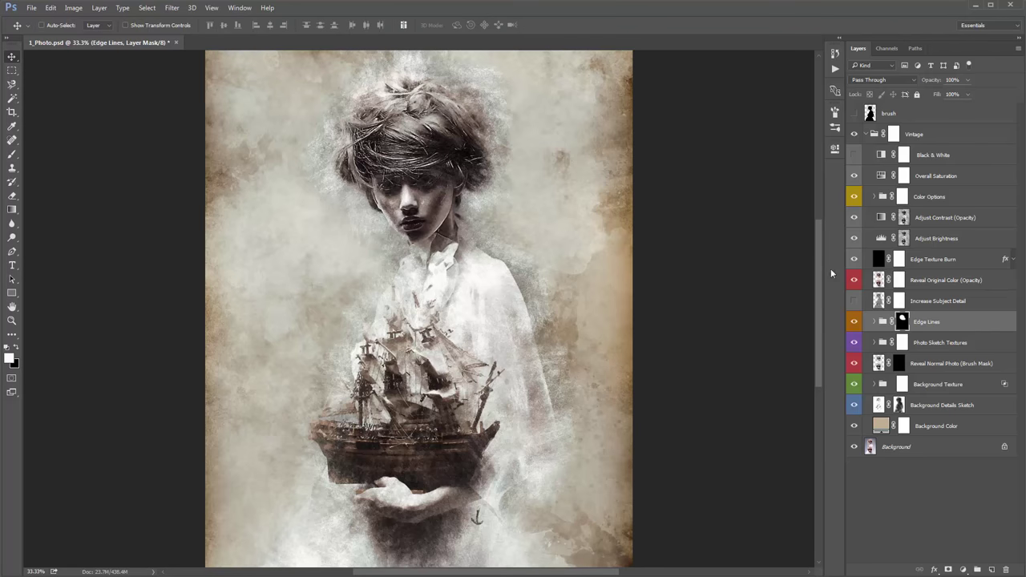
# Disable the Edge Lines group's mask and expand the group to go through its three layers with their names fully shown.
pyautogui.keyDown('shift'); pyautogui.click(902, 321); pyautogui.keyUp('shift')
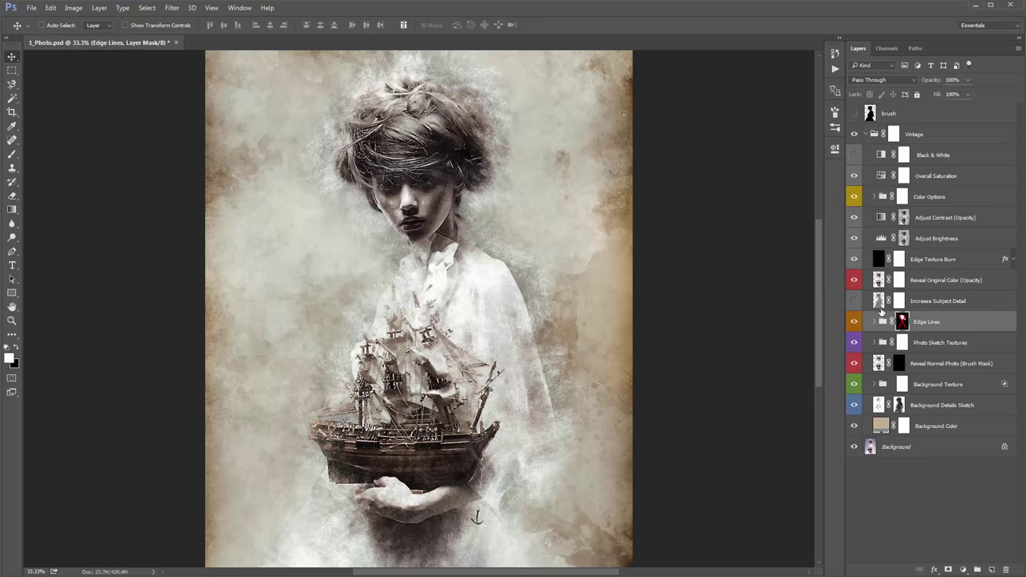
pyautogui.click(874, 321)
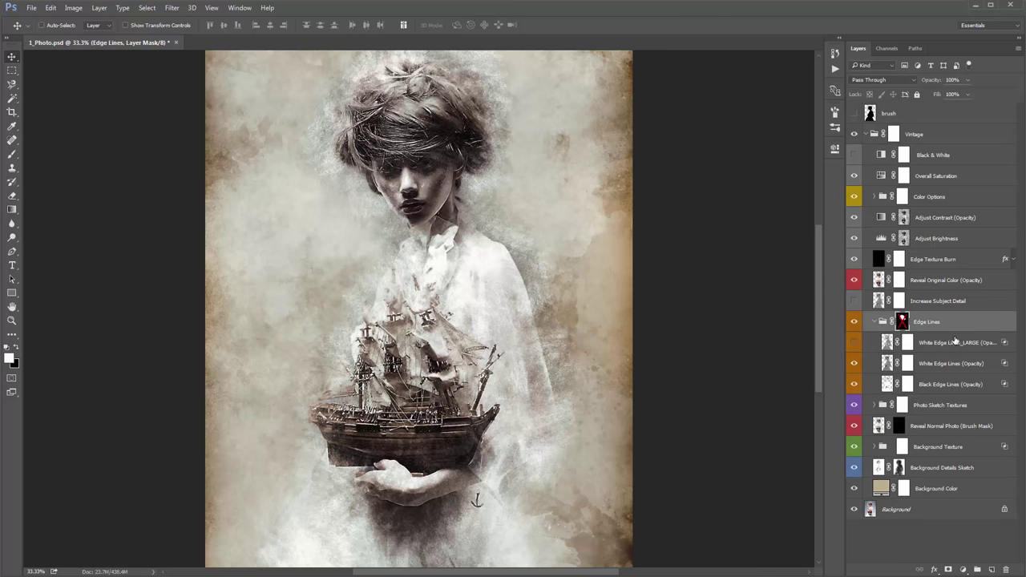
pyautogui.click(955, 342)
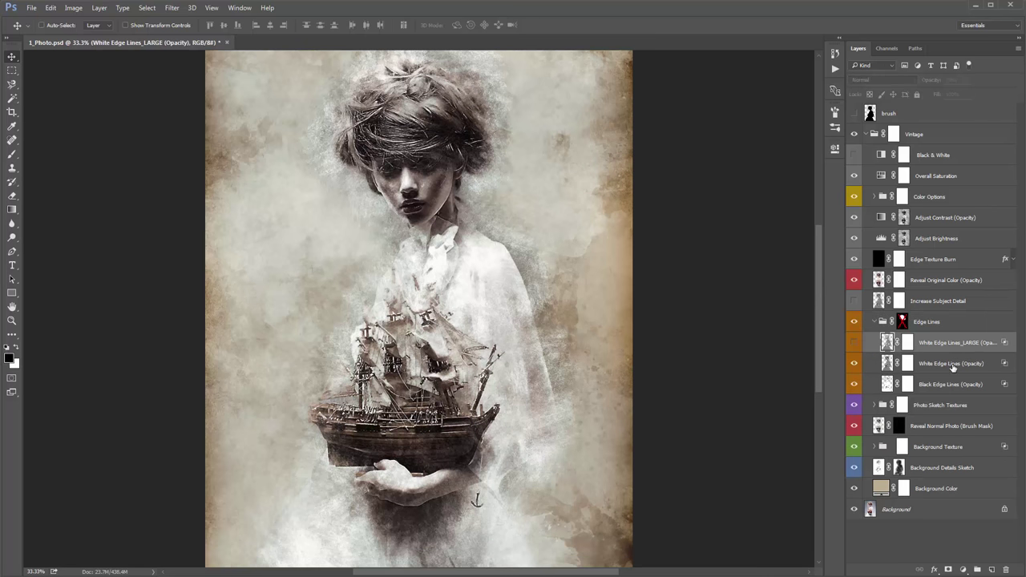
pyautogui.click(953, 363)
pyautogui.click(950, 384)
pyautogui.moveTo(842, 292); pyautogui.dragTo(815, 273)
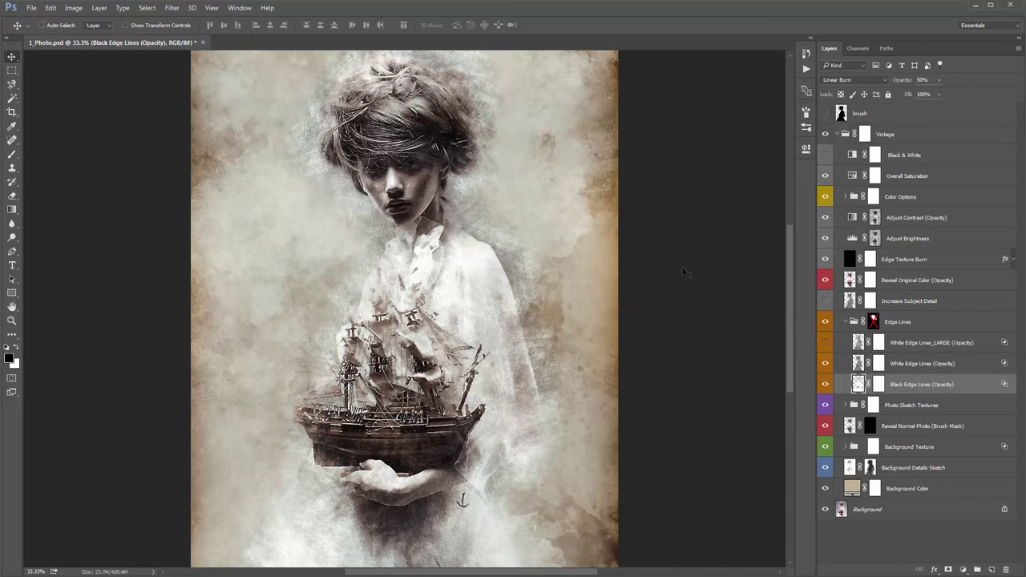
# Isolate the Black Edge Lines (Opacity) layer by hiding the white lines, try it at 100% and 0% opacity, and return it to 50%.
pyautogui.click(824, 363)
pyautogui.click(825, 384)
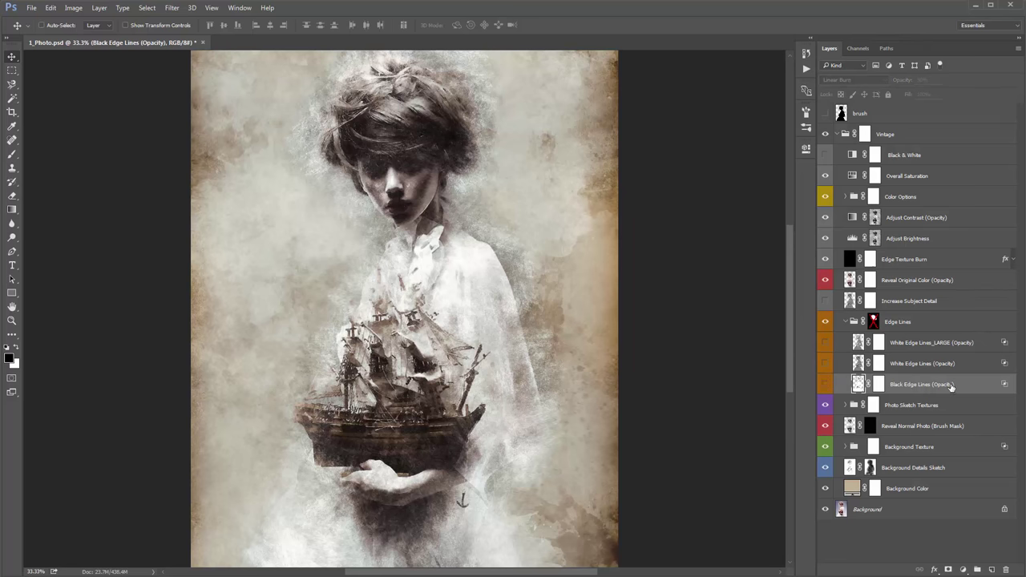
pyautogui.click(825, 384)
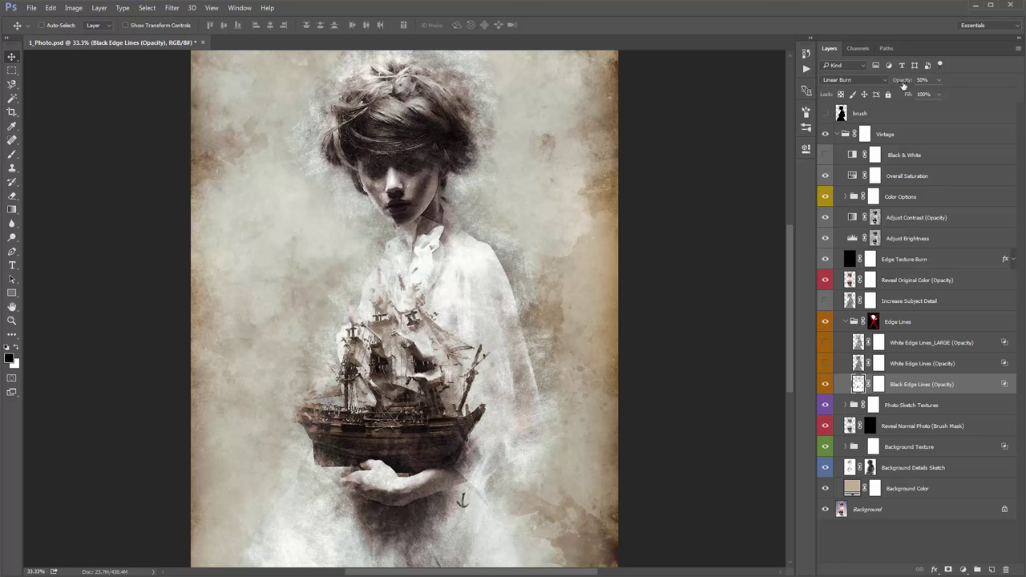
pyautogui.moveTo(901, 83); pyautogui.dragTo(997, 93)
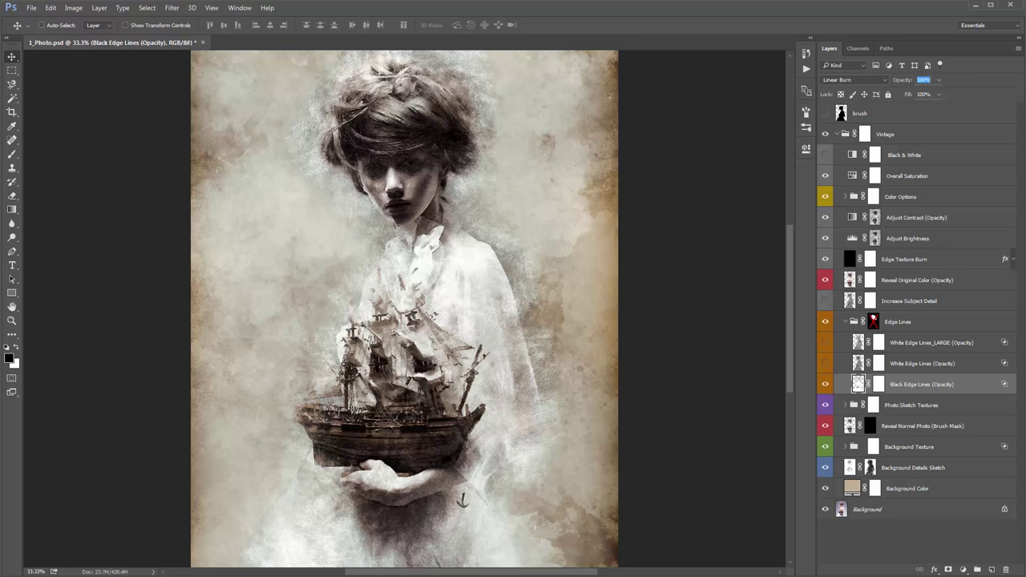
pyautogui.press('5')
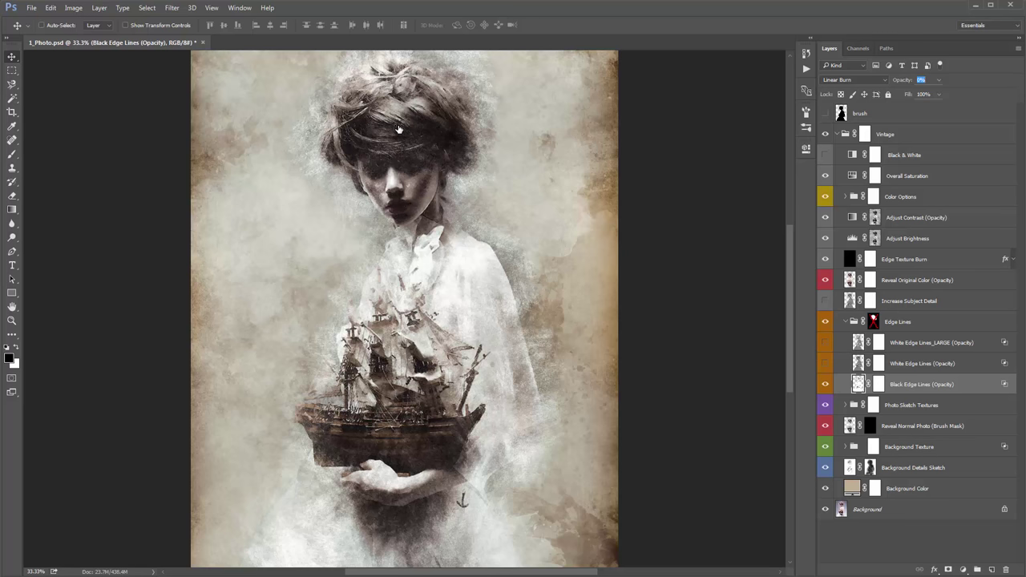
pyautogui.press('5')
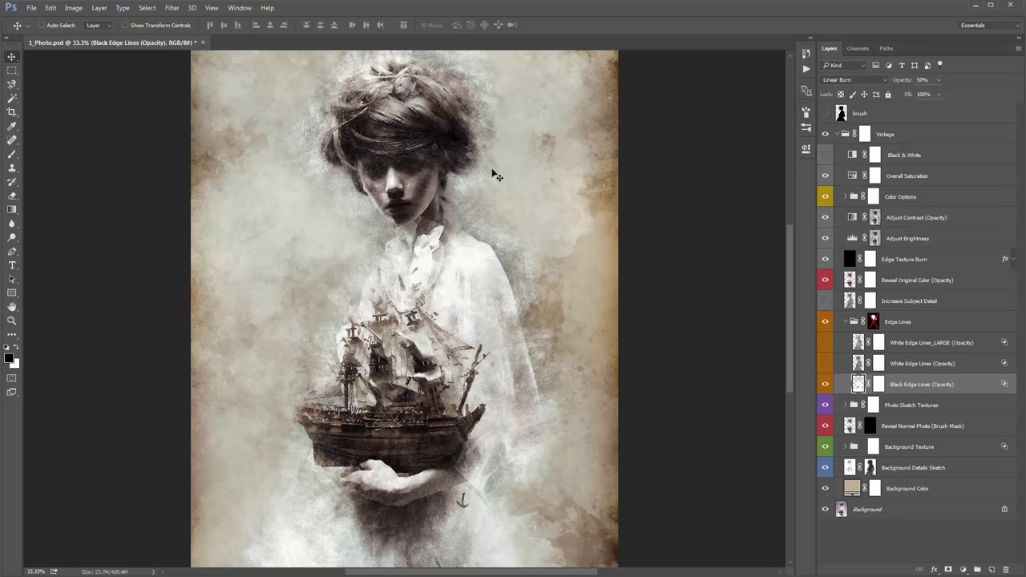
# Select the White Edge Lines (Opacity) layer and switch its visibility on and off to compare, leaving it shown.
pyautogui.click(926, 366)
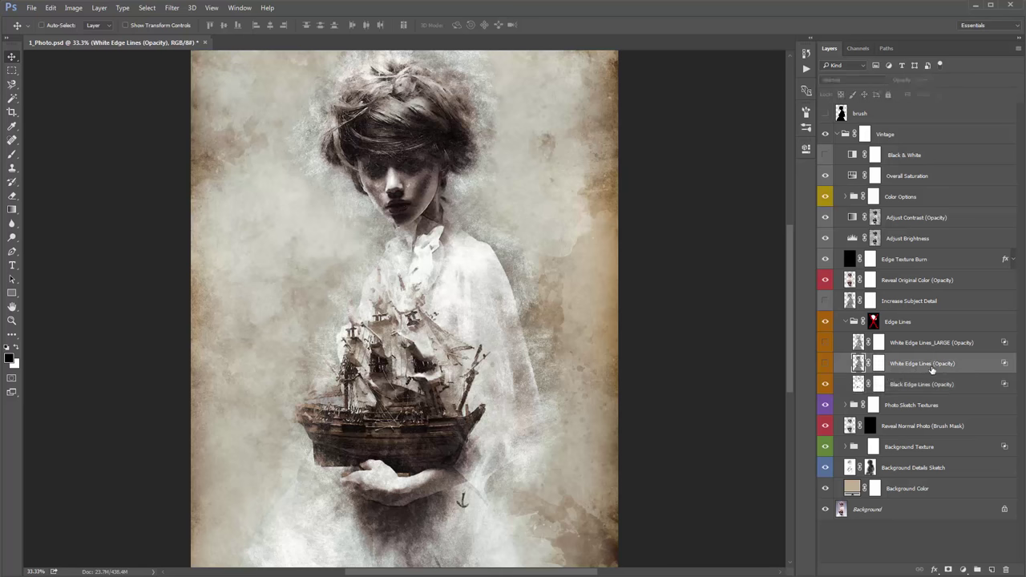
pyautogui.click(825, 364)
pyautogui.click(826, 364)
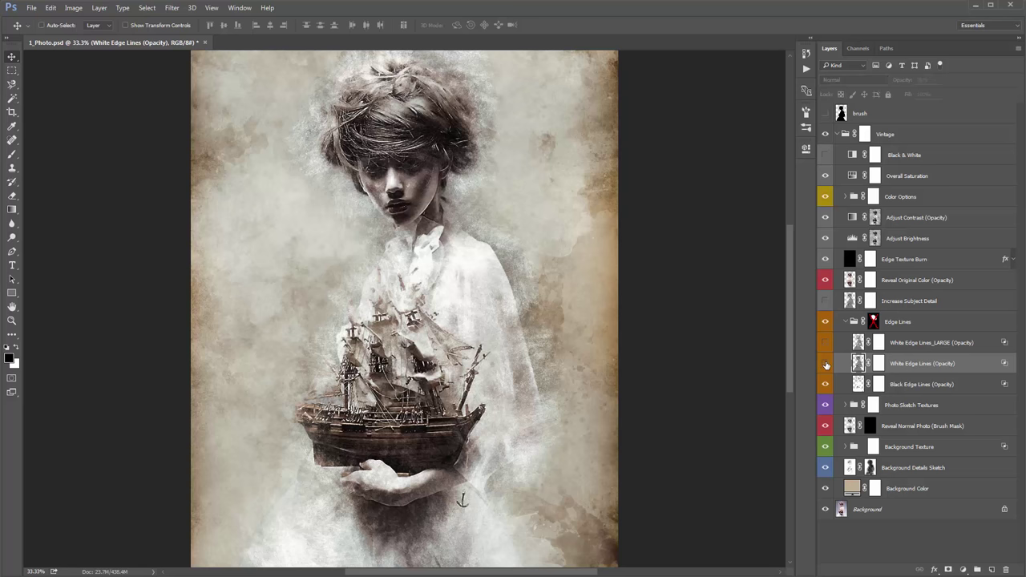
pyautogui.click(826, 365)
pyautogui.click(825, 364)
pyautogui.click(826, 365)
# Try the White Edge Lines (Opacity) layer in Overlay blend mode at 69% and 81% opacity.
pyautogui.moveTo(904, 83); pyautogui.dragTo(887, 85)
pyautogui.click(842, 81)
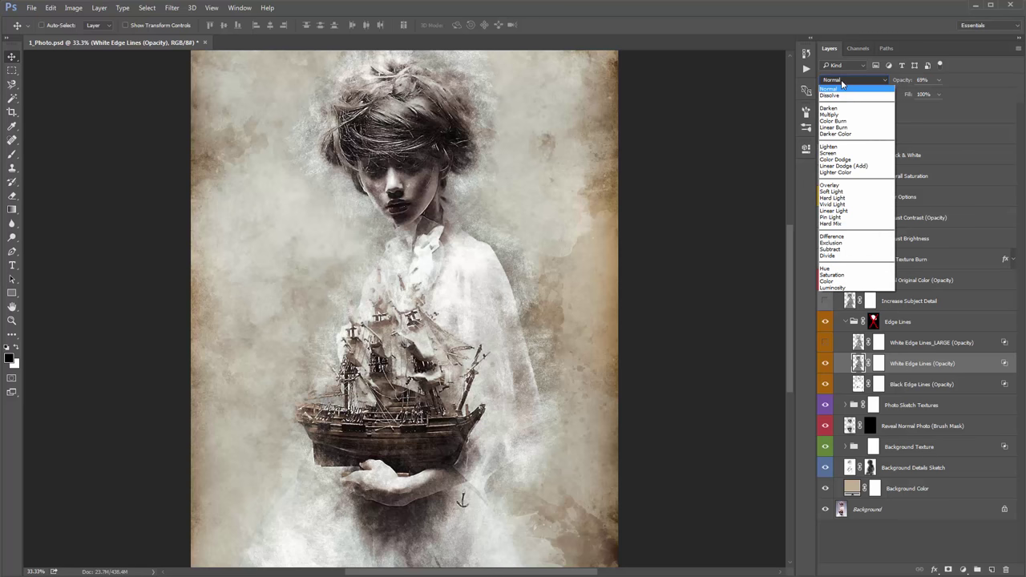
pyautogui.click(851, 186)
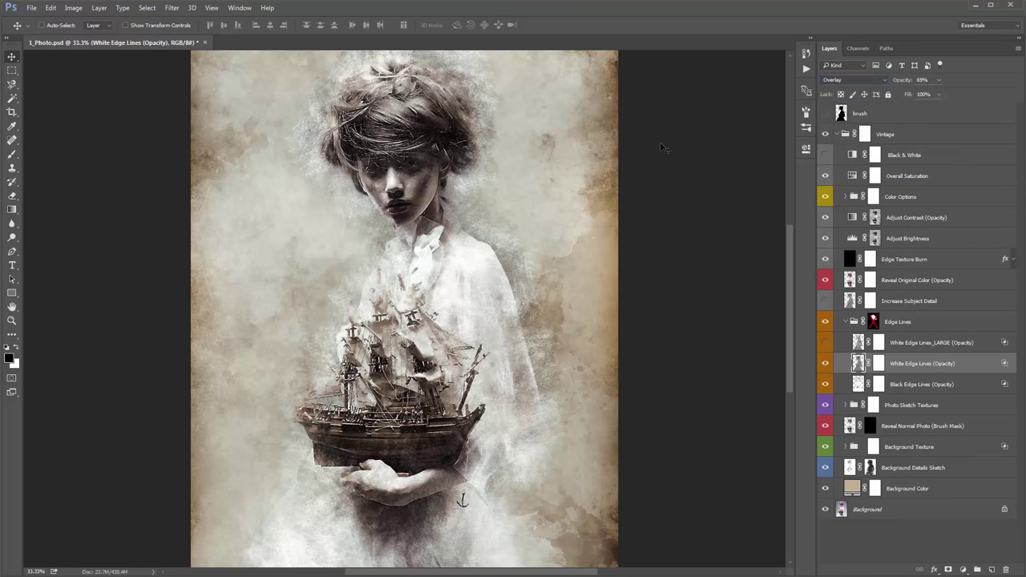
pyautogui.click(917, 83)
pyautogui.write('81')
# Set the White Edge Lines (Opacity) layer's blend mode to Normal and its opacity to 56%.
pyautogui.click(850, 81)
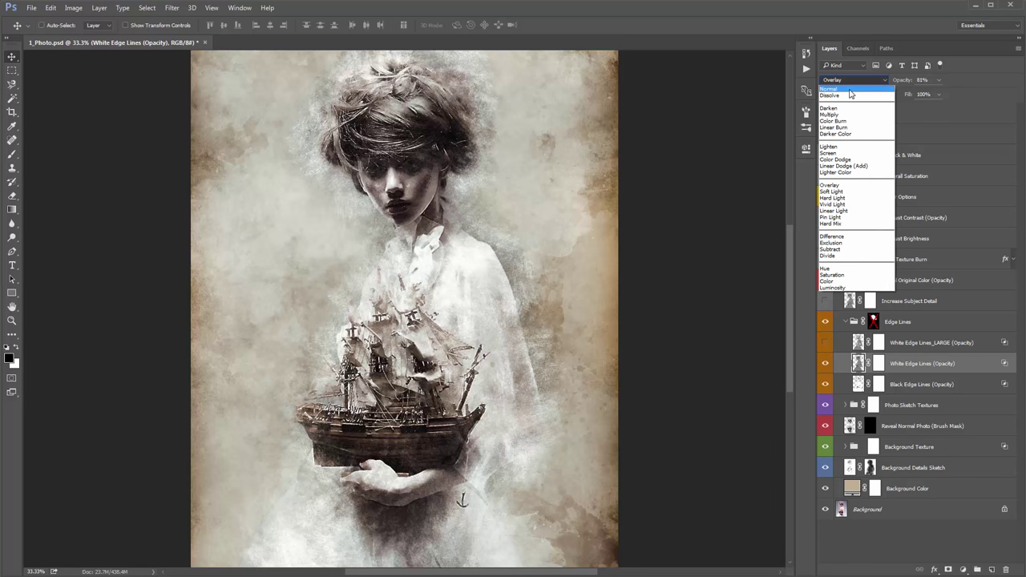
pyautogui.click(837, 91)
pyautogui.click(896, 82)
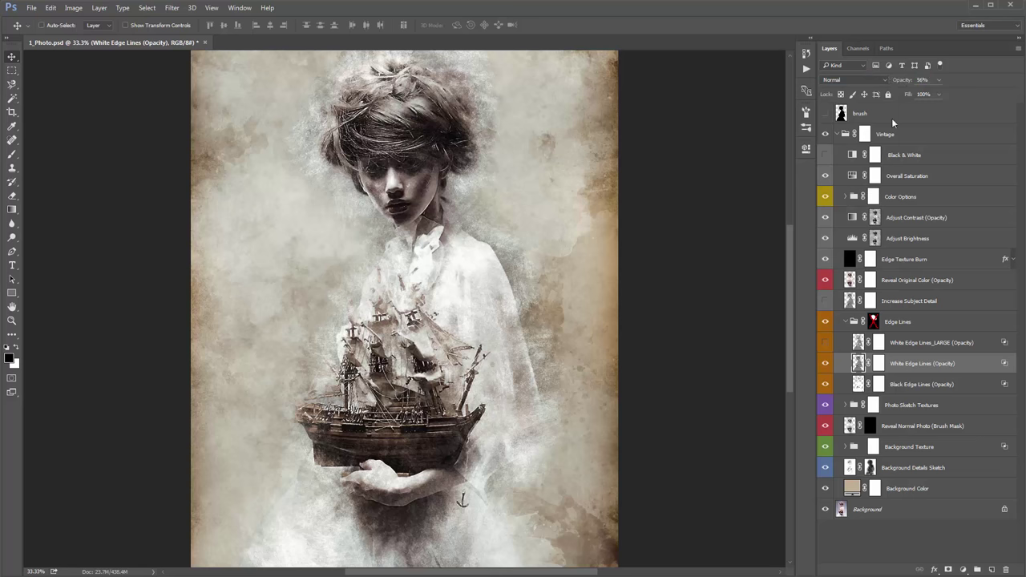
# Select the White Edge Lines_LARGE (Opacity) layer and switch its visibility on and off to compare, leaving it shown.
pyautogui.click(918, 343)
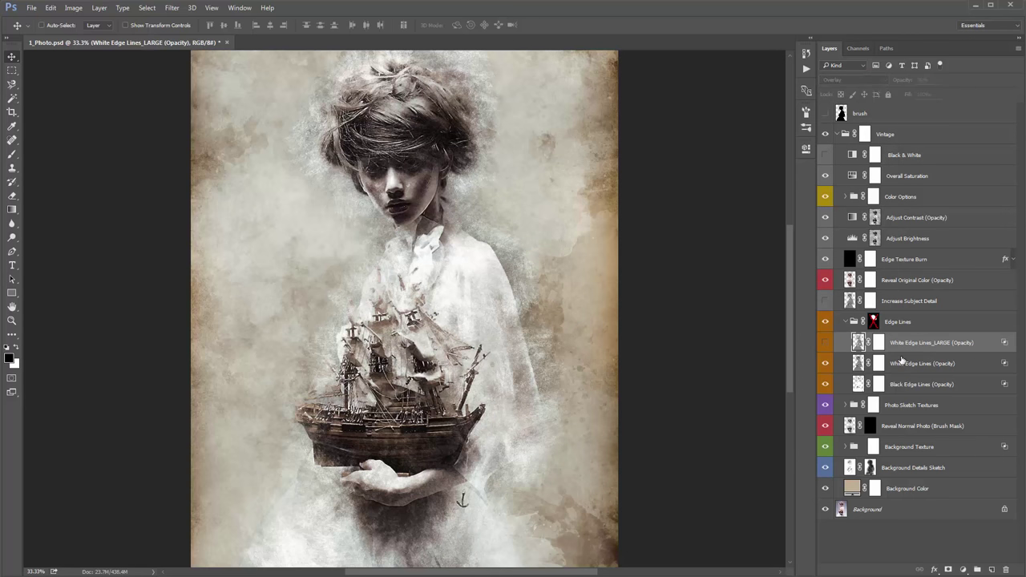
pyautogui.click(826, 343)
pyautogui.click(826, 342)
pyautogui.click(826, 343)
pyautogui.click(827, 343)
pyautogui.click(826, 343)
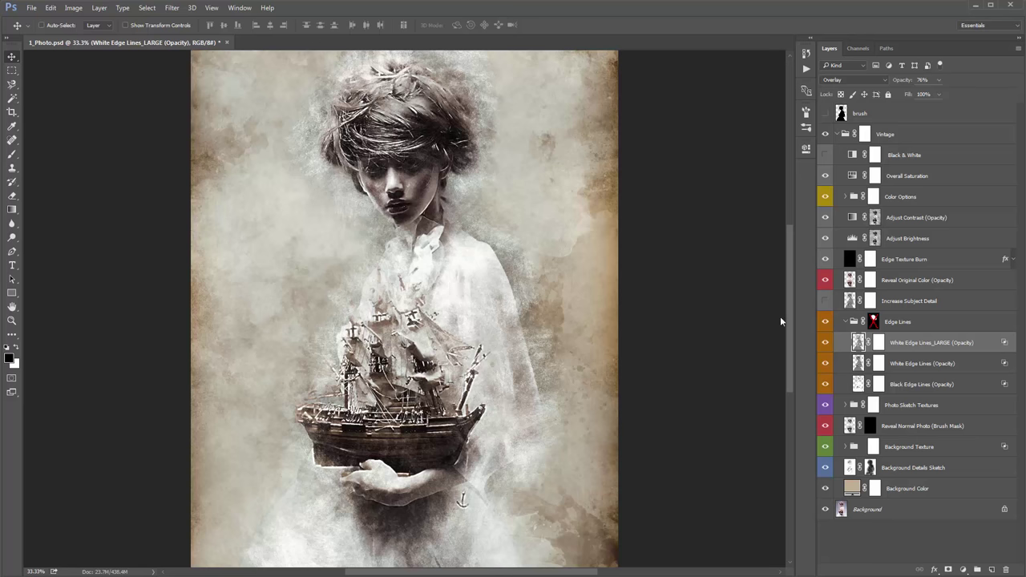
# Try moving the large white edge lines away from the subject, and undo the move.
pyautogui.moveTo(451, 210); pyautogui.dragTo(314, 190)
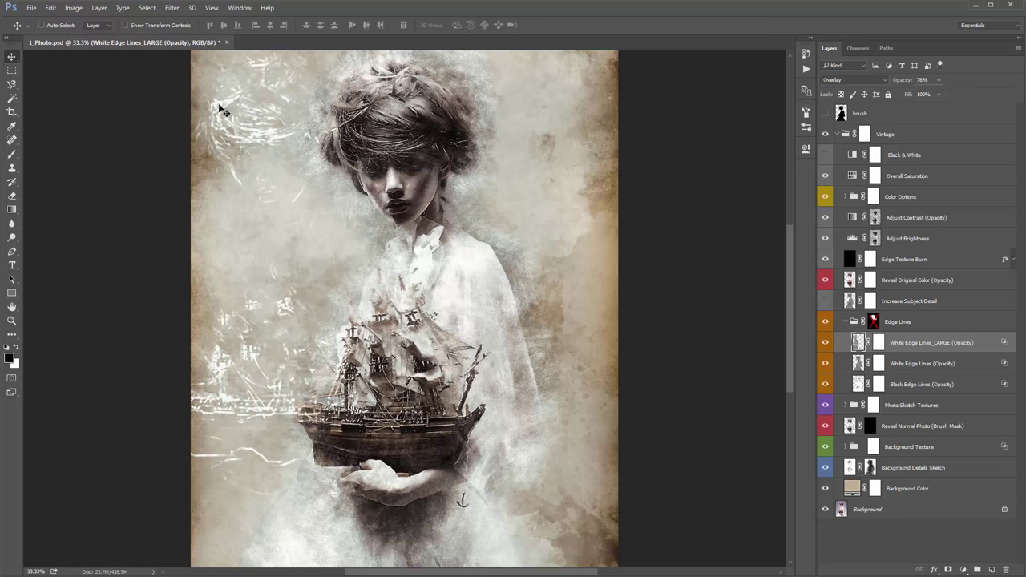
pyautogui.hotkey('ctrl', 'z')
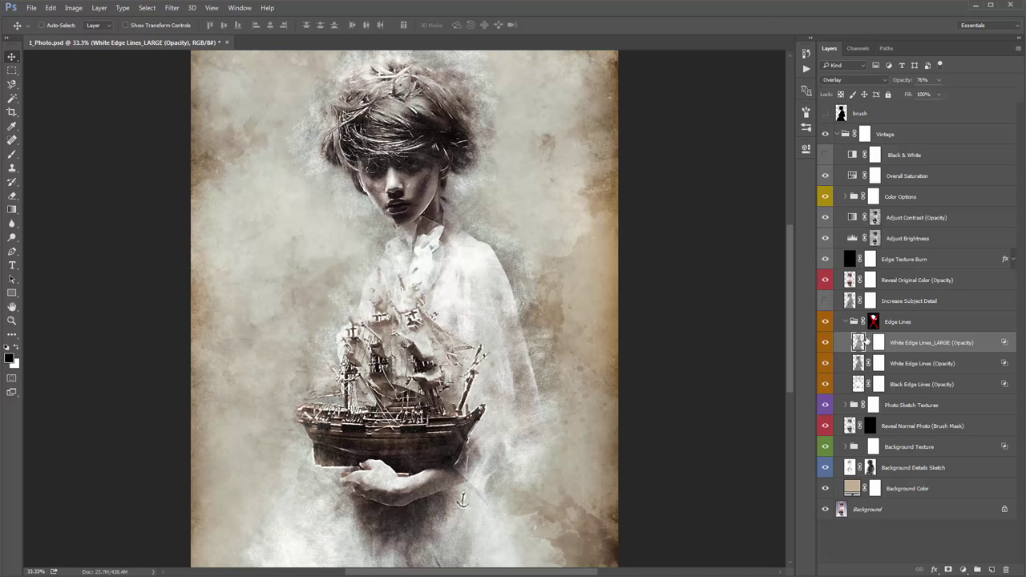
# Compare the large white lines with the smaller white and black edge lines by hiding and reshowing the three layers.
pyautogui.click(826, 363)
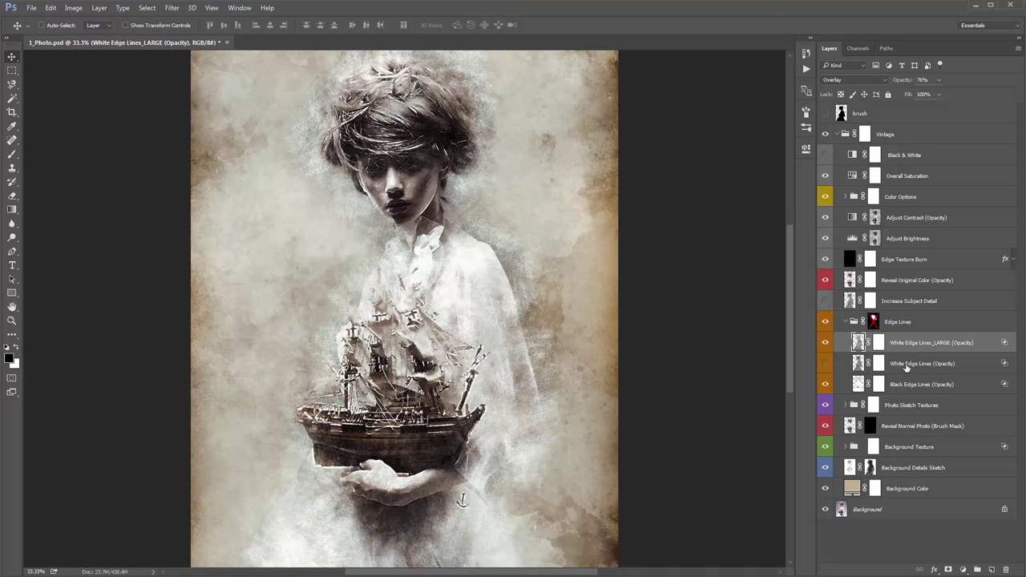
pyautogui.click(825, 384)
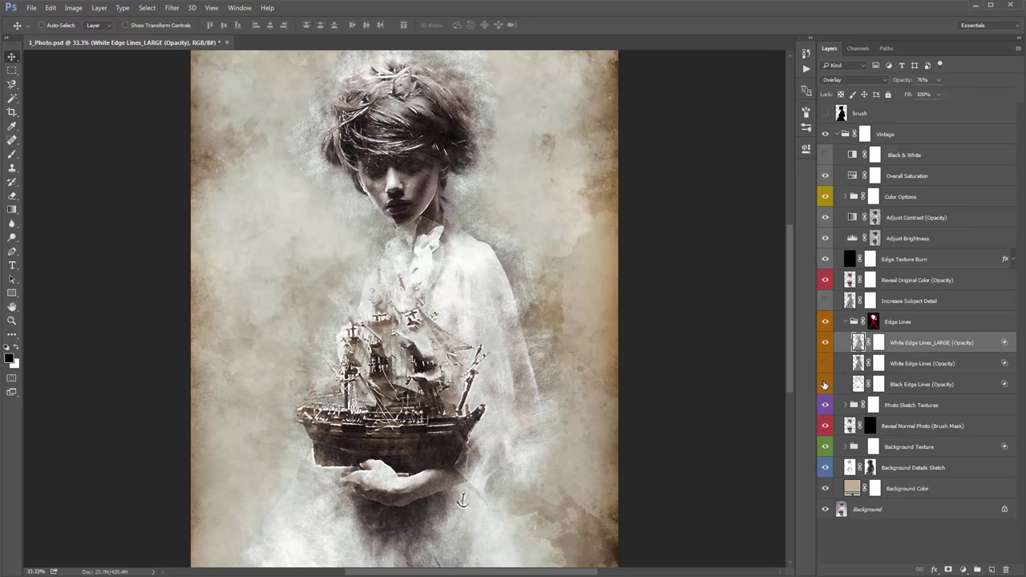
pyautogui.click(824, 343)
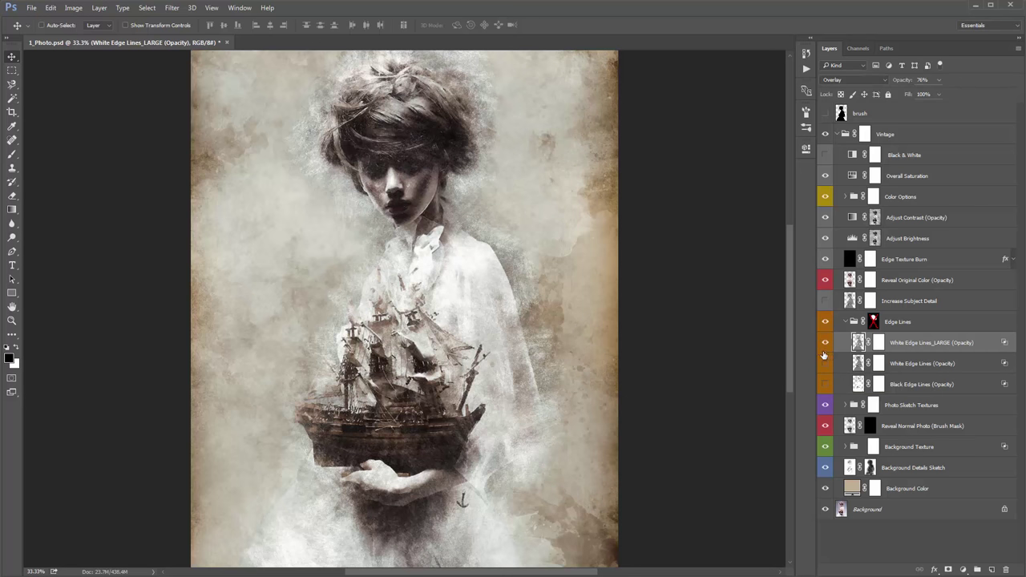
pyautogui.click(824, 363)
pyautogui.click(825, 384)
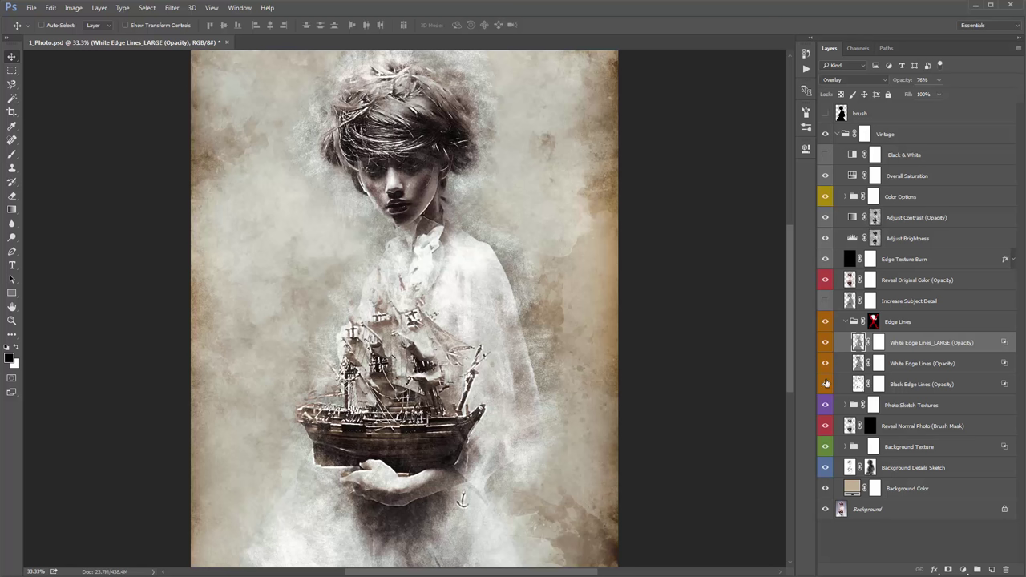
pyautogui.click(825, 342)
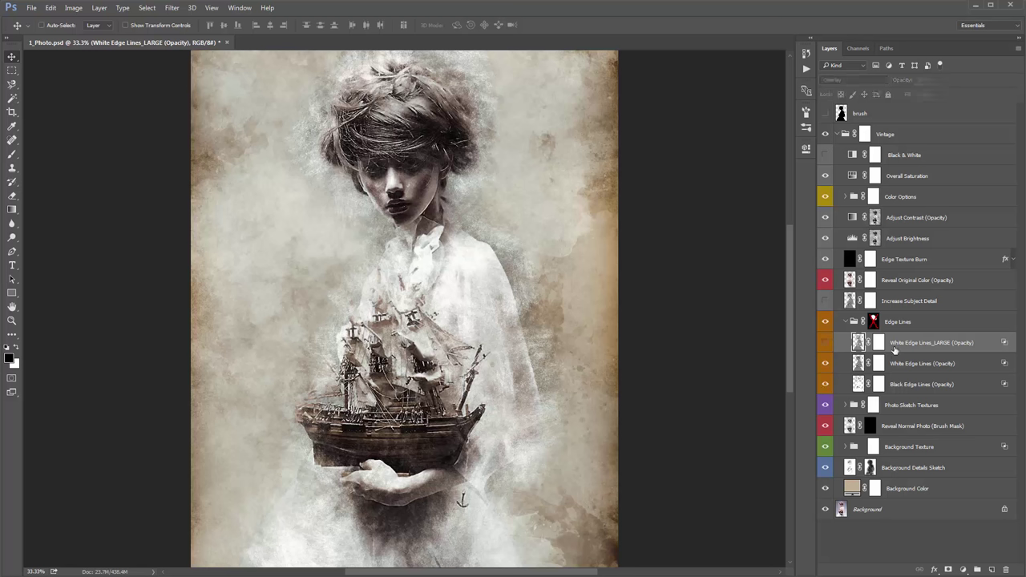
pyautogui.click(825, 343)
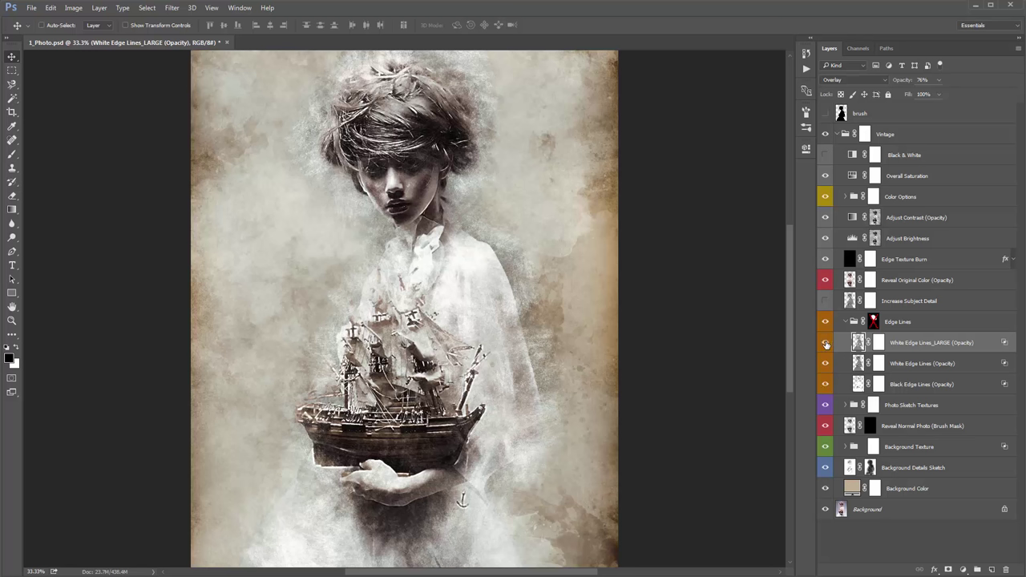
# Invert the White Edge Lines_LARGE (Opacity) layer's mask to black and brush white over the subject's hair to reveal its lines there.
pyautogui.click(877, 343)
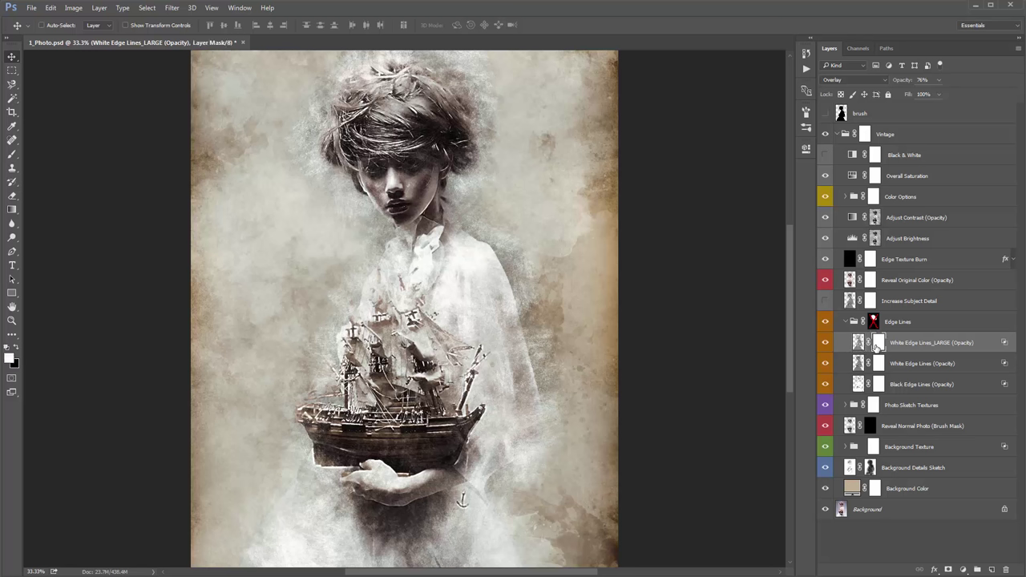
pyautogui.click(826, 343)
pyautogui.click(826, 343)
pyautogui.hotkey('ctrl', 'i')
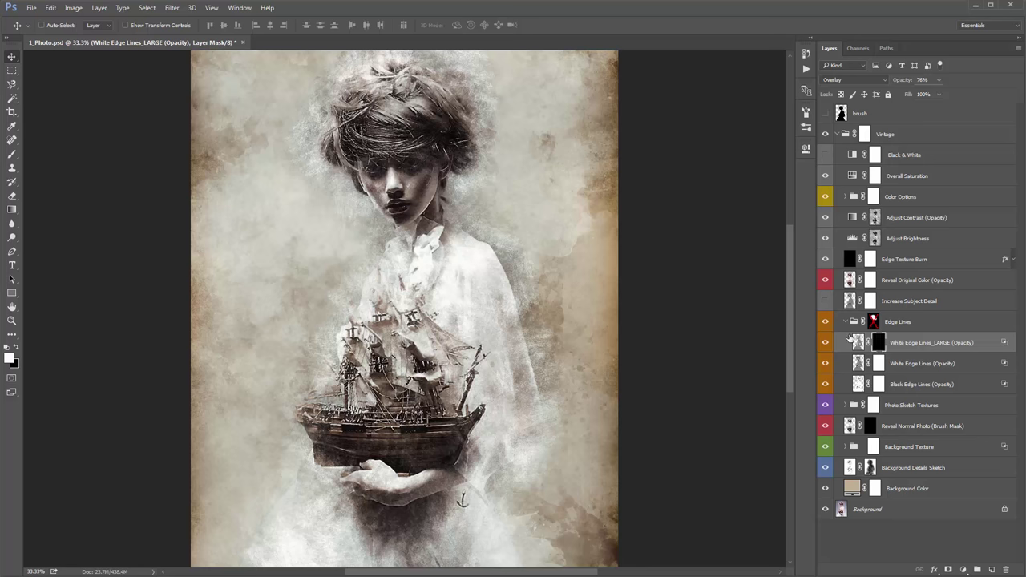
pyautogui.press('b')
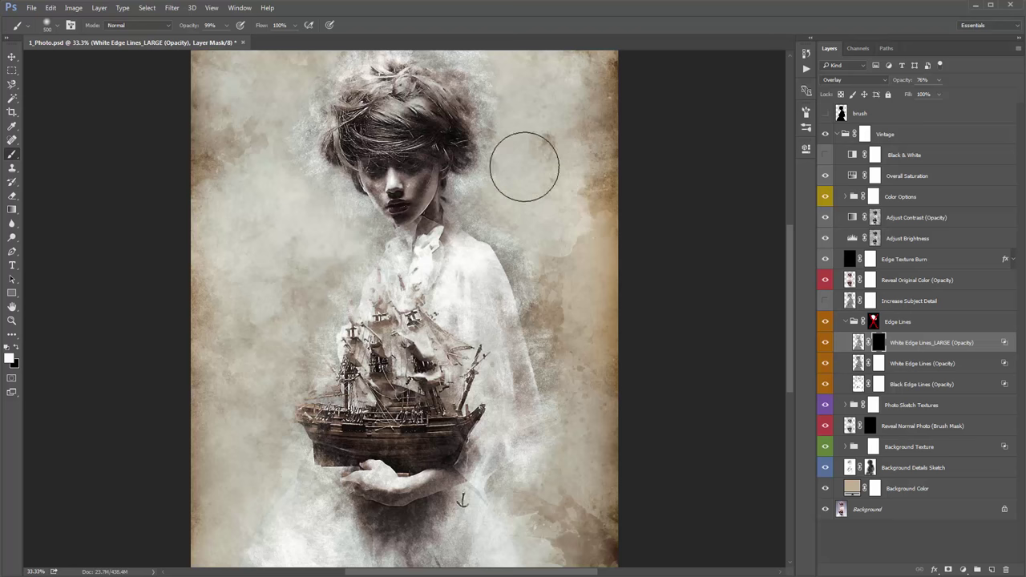
pyautogui.moveTo(347, 134)
pyautogui.mouseDown()
pyautogui.moveTo(441, 129)
pyautogui.moveTo(357, 149)
pyautogui.moveTo(468, 156)
pyautogui.moveTo(433, 166)
pyautogui.mouseUp()
# Re-enable the Edge Lines group's mask and set the White Edge Lines_LARGE (Opacity) layer's opacity to 44%.
pyautogui.click(872, 322)
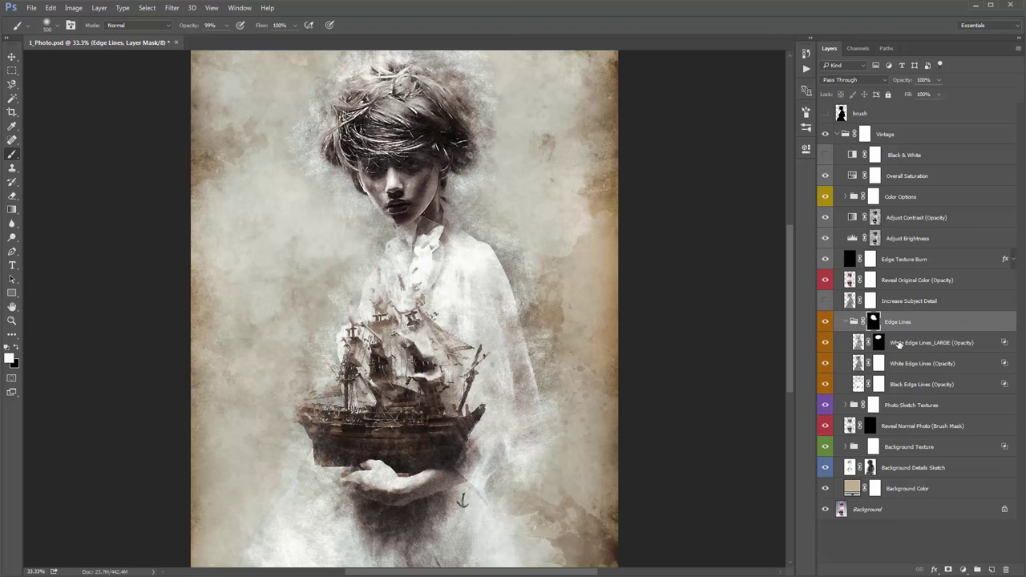
pyautogui.click(858, 342)
pyautogui.click(831, 342)
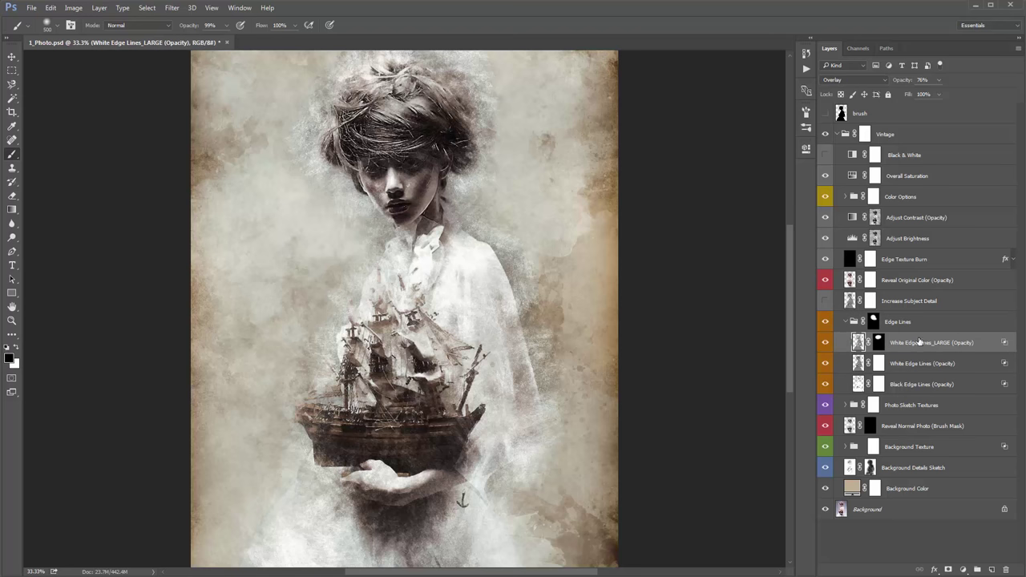
pyautogui.press('v')
pyautogui.moveTo(905, 83); pyautogui.dragTo(721, 91)
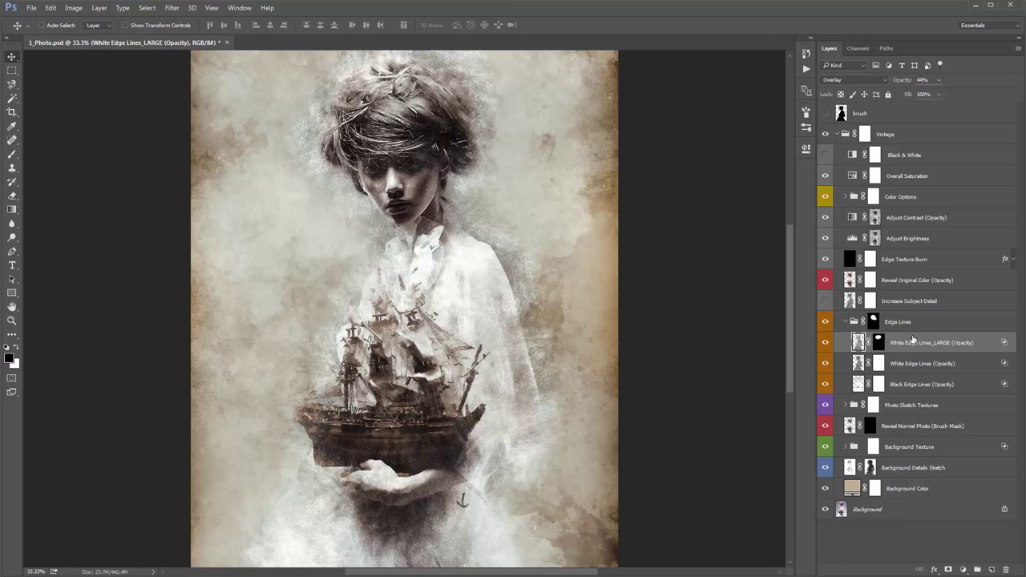
# Collapse the Edge Lines group, select the Photo Sketch Textures group, and hide and reshow it to compare.
pyautogui.click(847, 322)
pyautogui.click(906, 343)
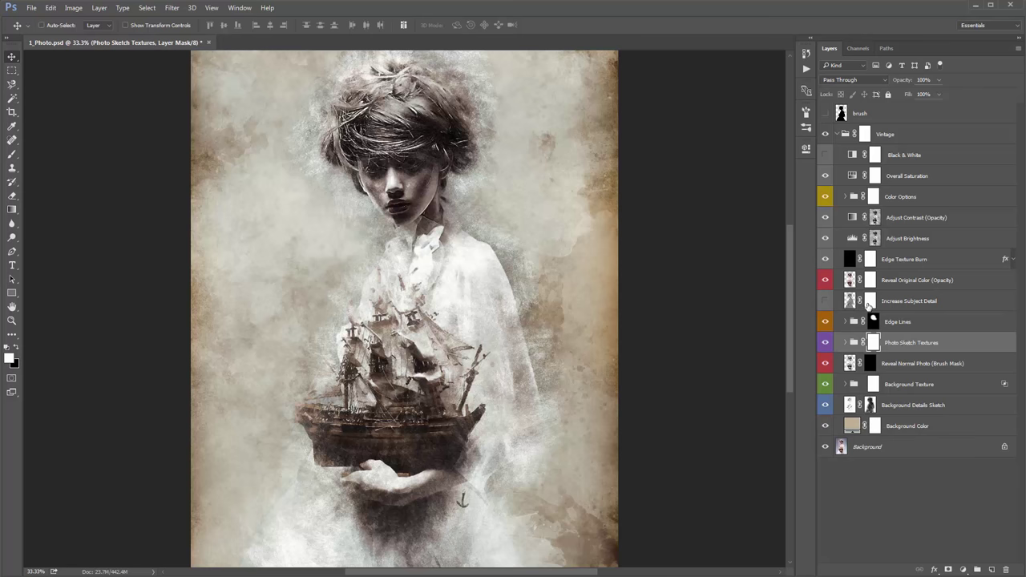
pyautogui.click(826, 342)
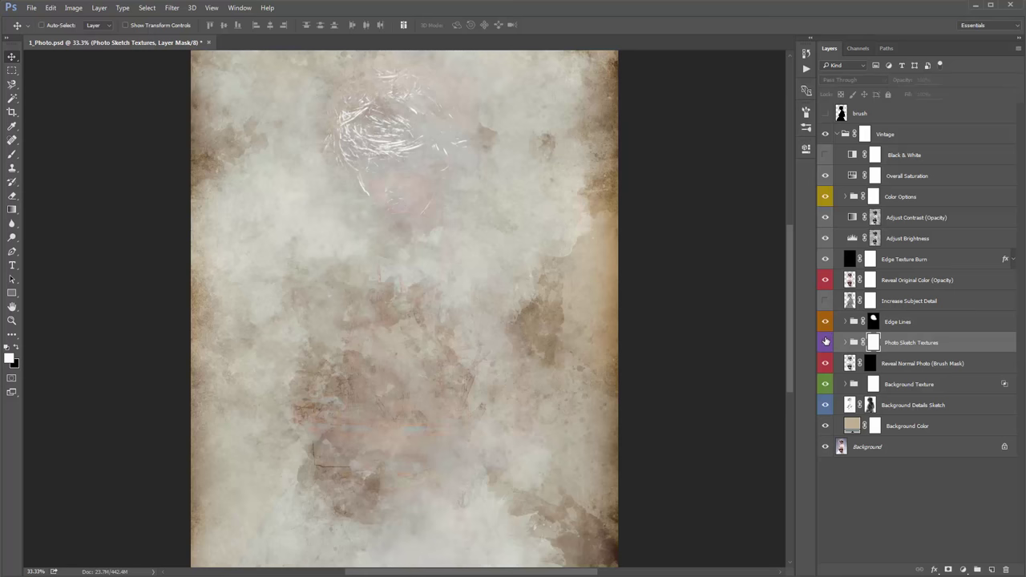
pyautogui.click(826, 342)
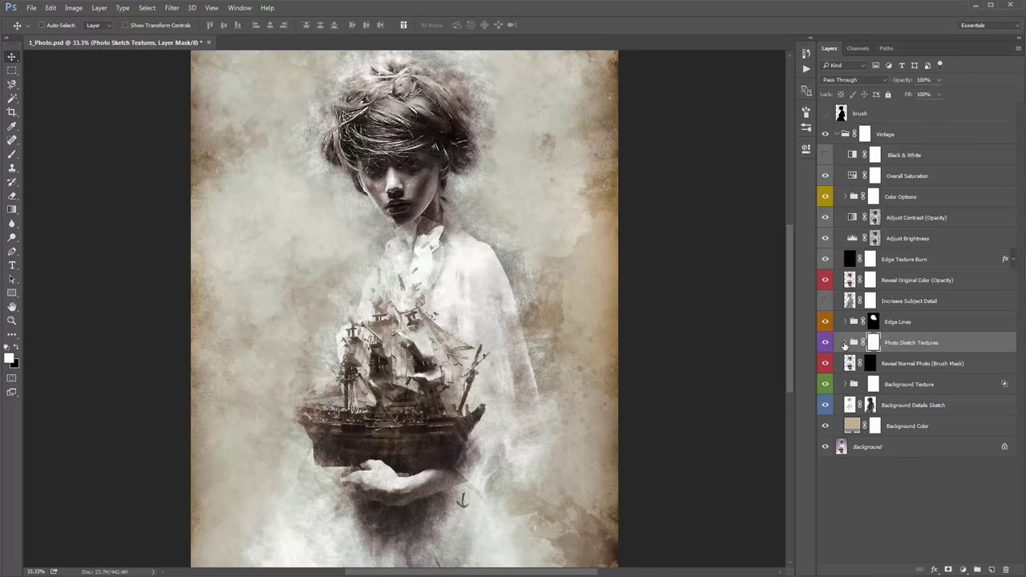
# Expand the Photo Sketch Textures group and hide all five of its white and black texture layers.
pyautogui.click(847, 343)
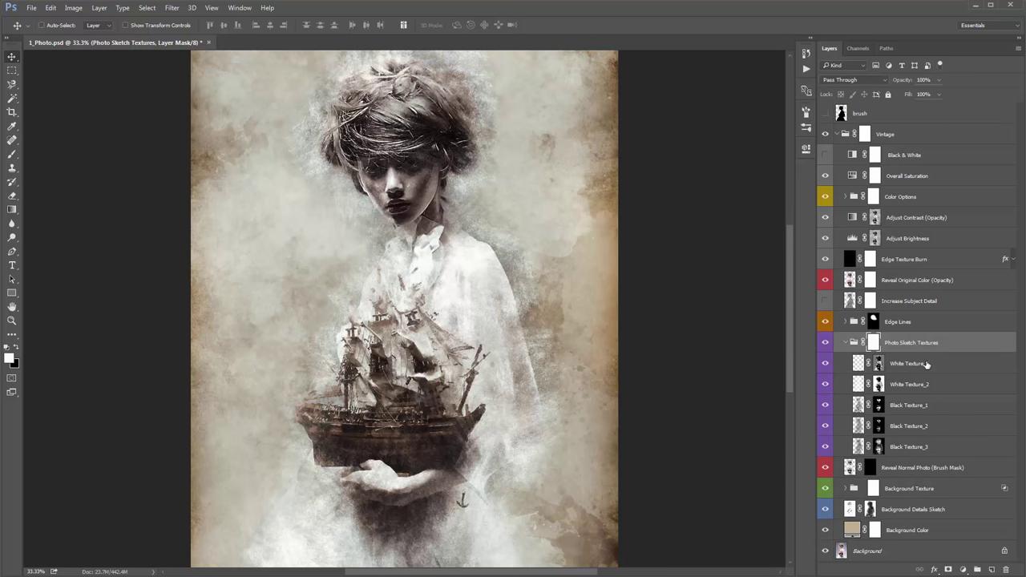
pyautogui.click(927, 365)
pyautogui.click(933, 383)
pyautogui.click(933, 366)
pyautogui.keyDown('shift'); pyautogui.click(936, 442); pyautogui.keyUp('shift')
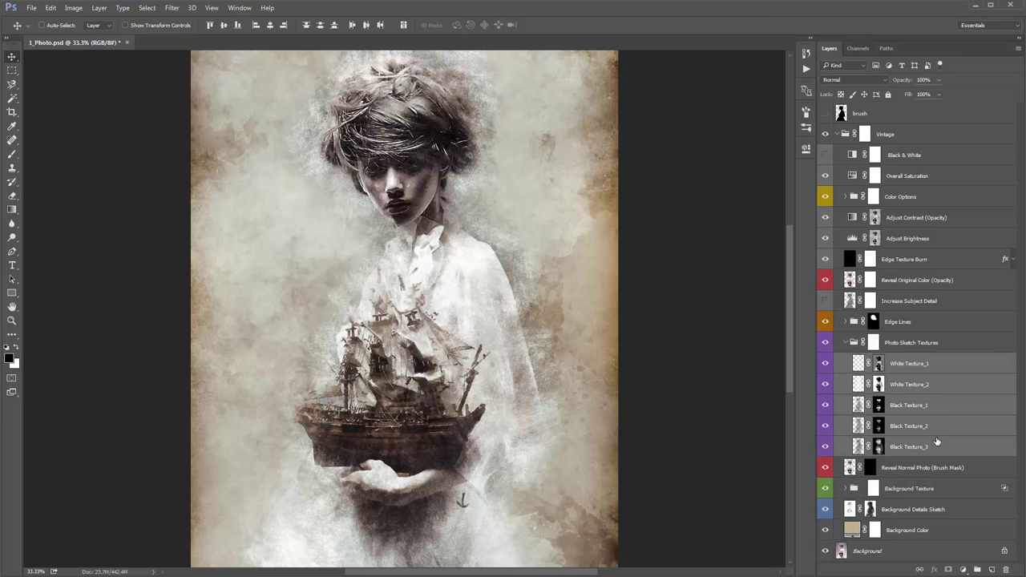
pyautogui.moveTo(823, 365); pyautogui.dragTo(826, 446)
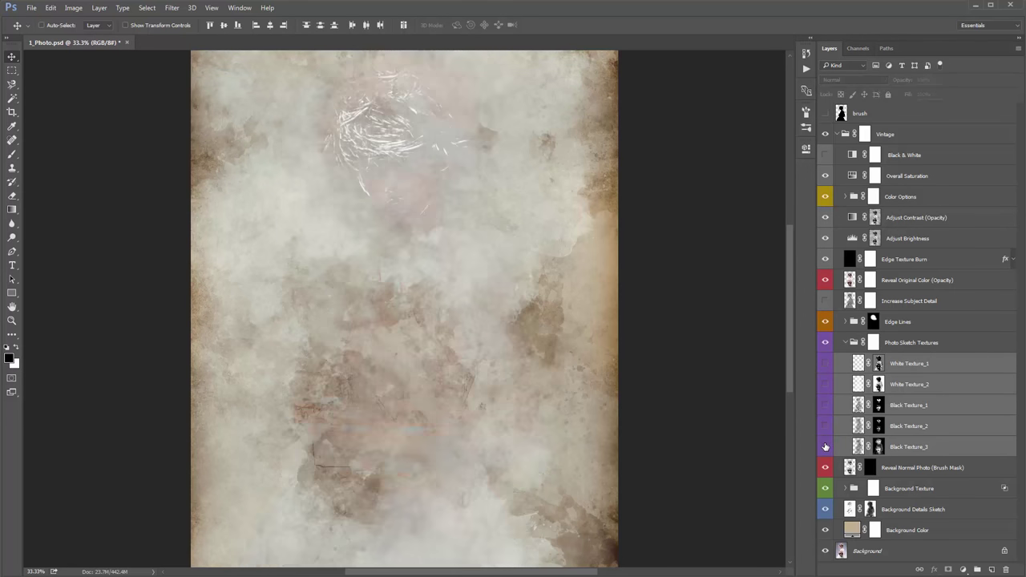
# Hide the Edge Lines group and show the Black Texture_3 layer alone among the sketch textures, toggling it to compare.
pyautogui.click(941, 389)
pyautogui.click(926, 428)
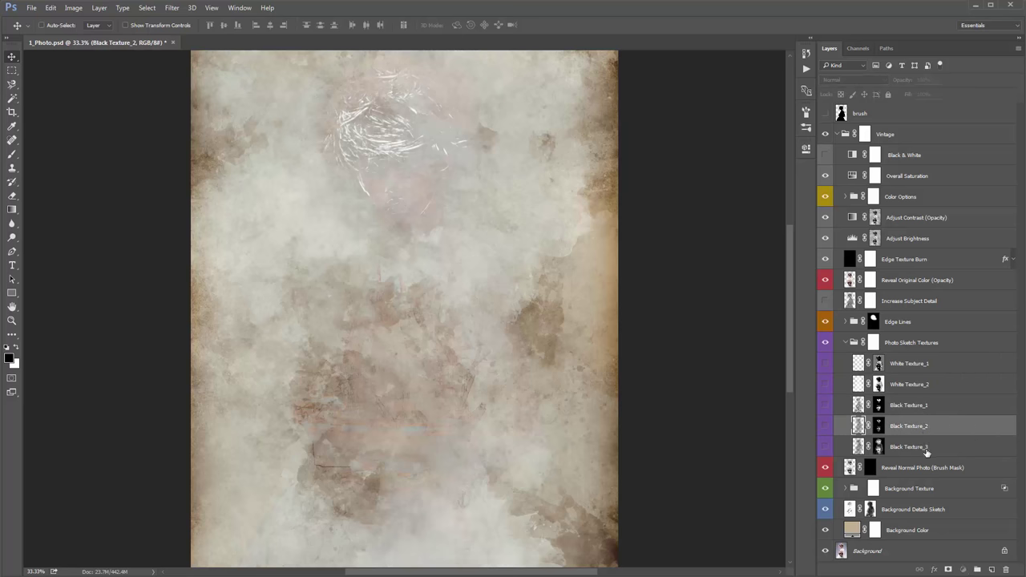
pyautogui.click(914, 451)
pyautogui.click(825, 447)
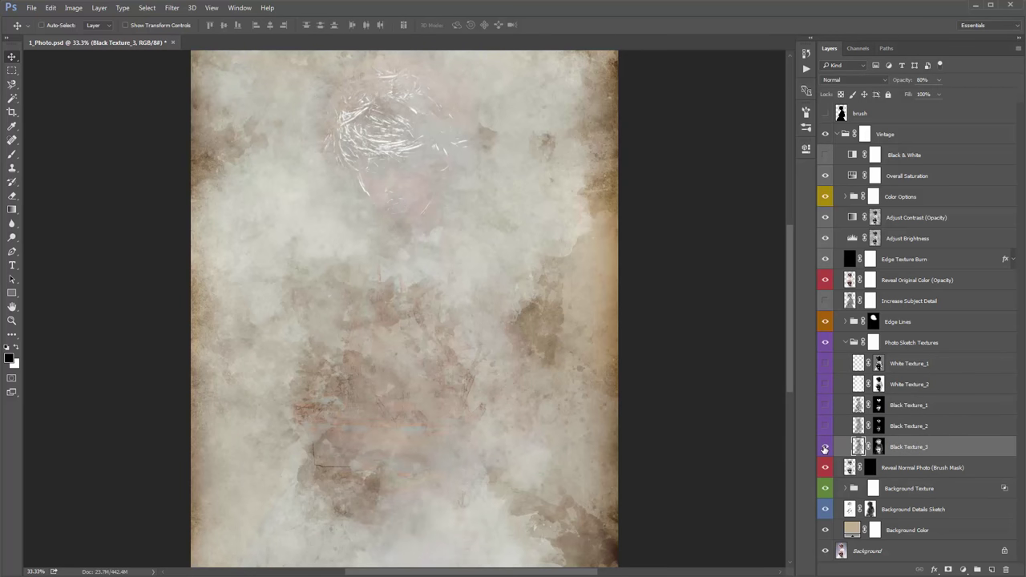
pyautogui.click(825, 322)
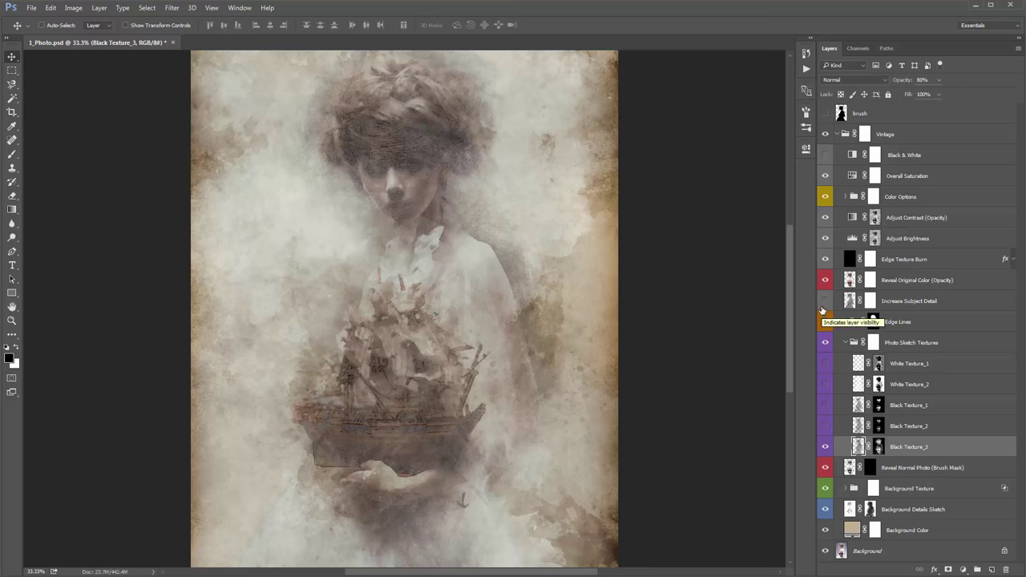
pyautogui.click(824, 446)
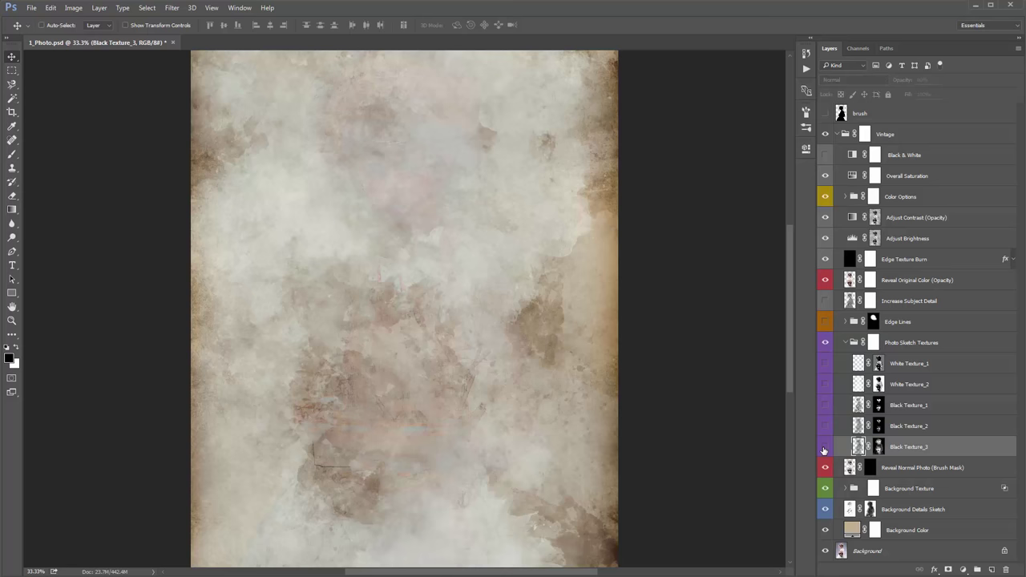
pyautogui.click(825, 447)
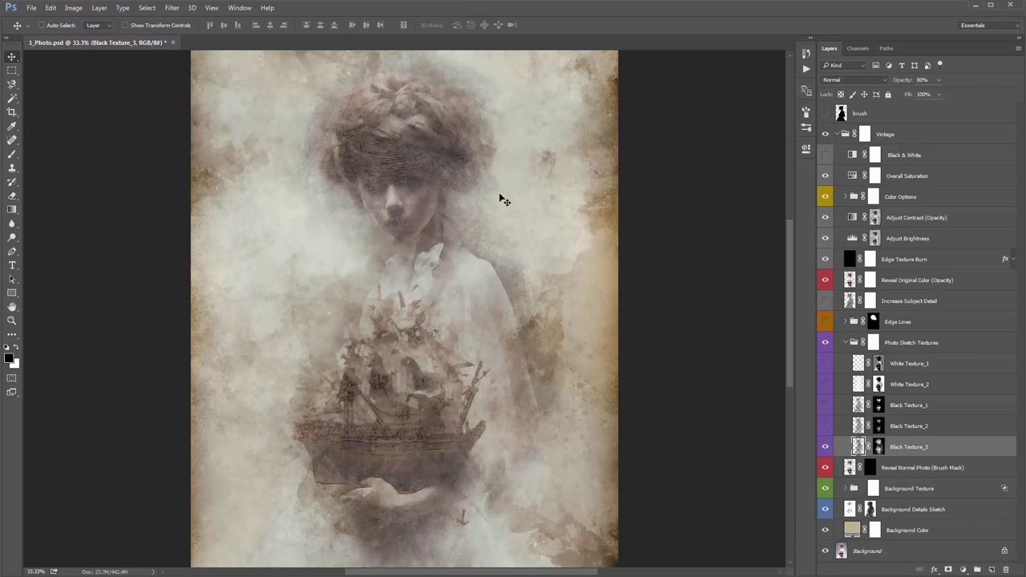
# Reveal the Black Texture_2, Black Texture_1 and White Texture_2 layers one after another.
pyautogui.moveTo(359, 294)
pyautogui.mouseDown()
pyautogui.moveTo(504, 355)
pyautogui.moveTo(470, 211)
pyautogui.moveTo(382, 210)
pyautogui.mouseUp()
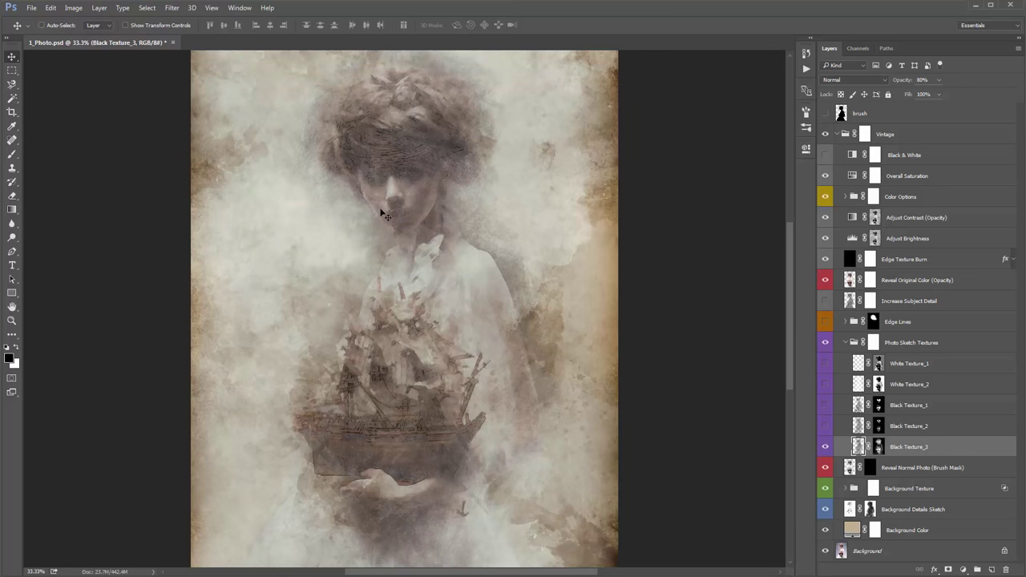
pyautogui.click(826, 427)
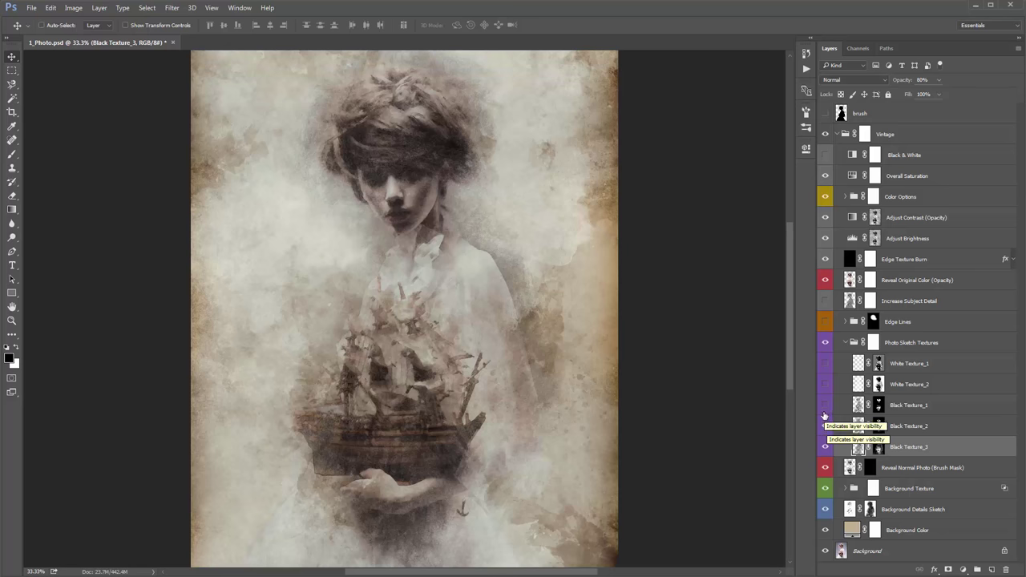
pyautogui.click(825, 405)
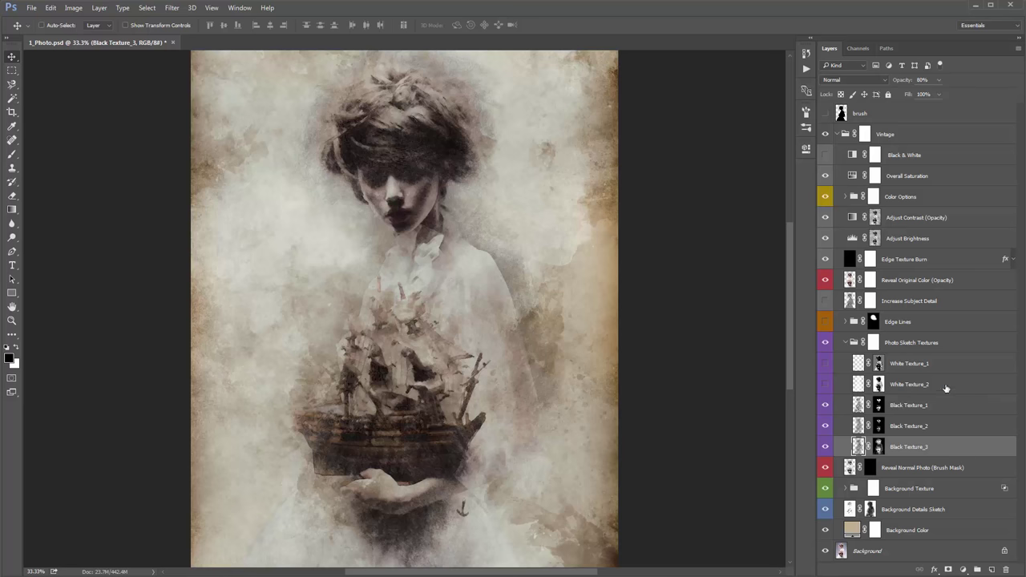
pyautogui.click(919, 385)
pyautogui.click(827, 385)
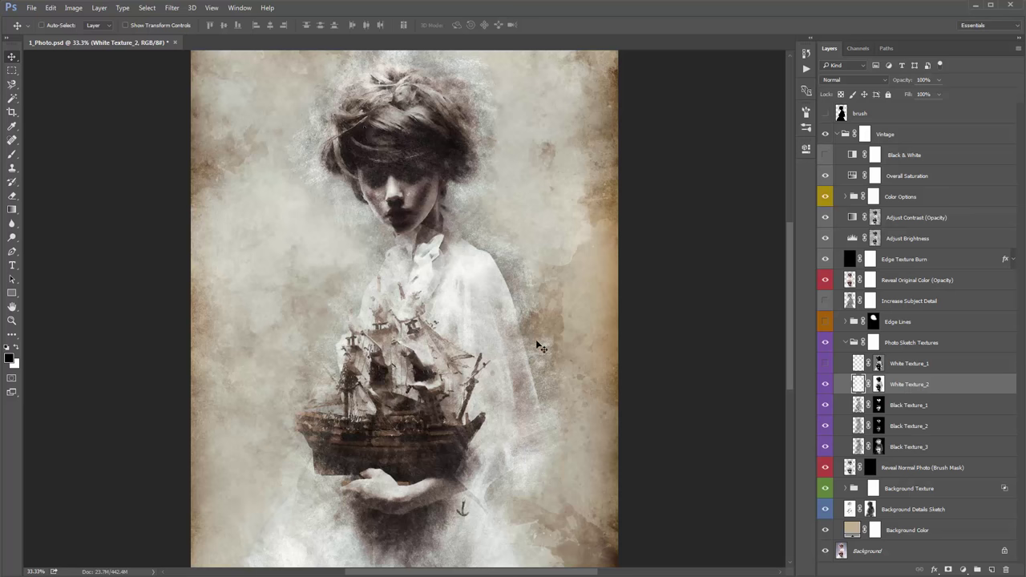
# Select the White Texture_1 layer, toggle its visibility to compare and leave it shown, and reselect the Photo Sketch Textures group.
pyautogui.click(890, 369)
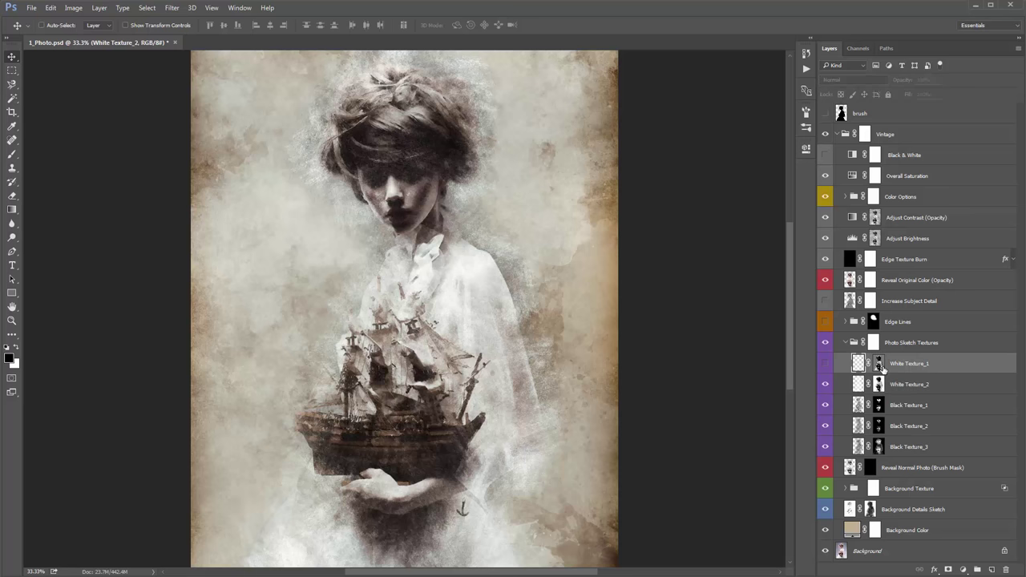
pyautogui.click(825, 365)
pyautogui.click(826, 365)
pyautogui.click(825, 364)
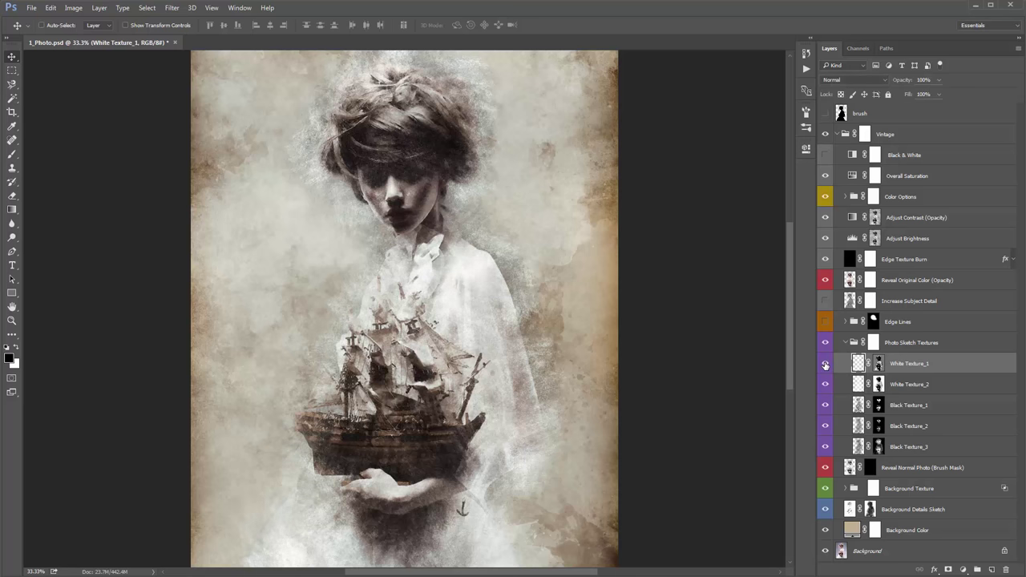
pyautogui.click(825, 365)
pyautogui.click(826, 364)
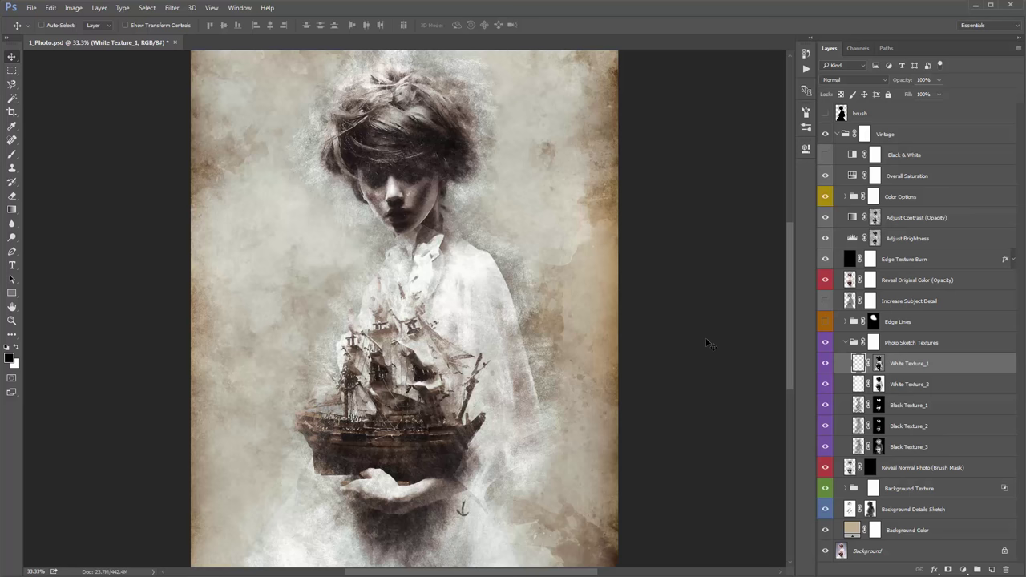
pyautogui.click(848, 343)
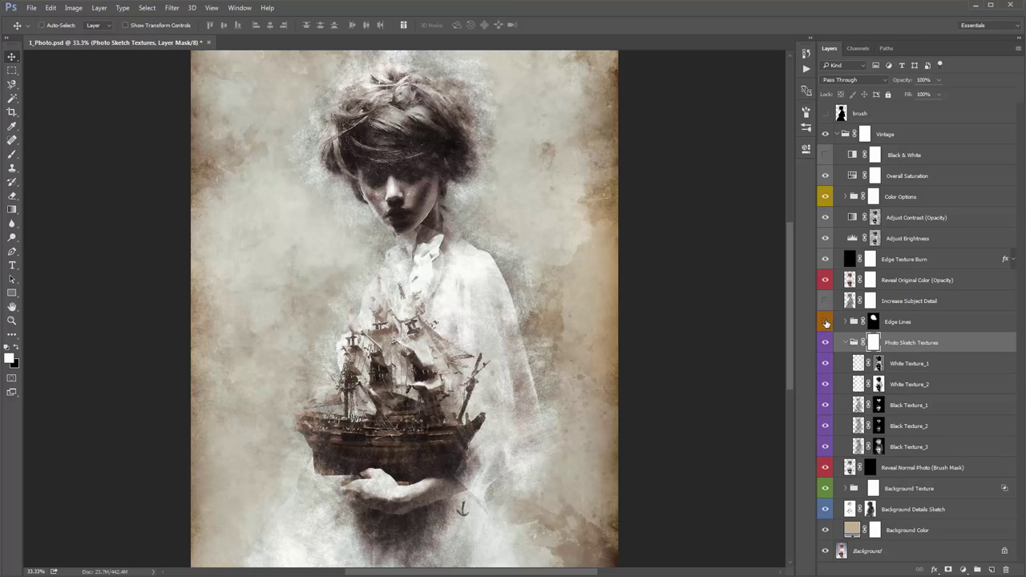
# Show the Edge Lines group and select the Black Texture_1 layer among the sketch textures.
pyautogui.click(826, 322)
pyautogui.click(914, 366)
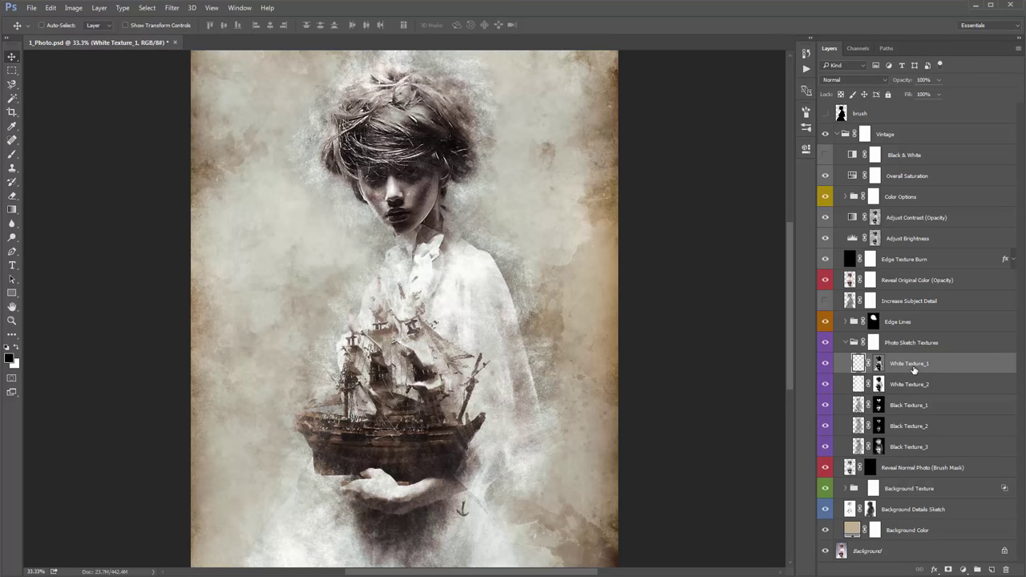
pyautogui.click(919, 386)
pyautogui.click(914, 403)
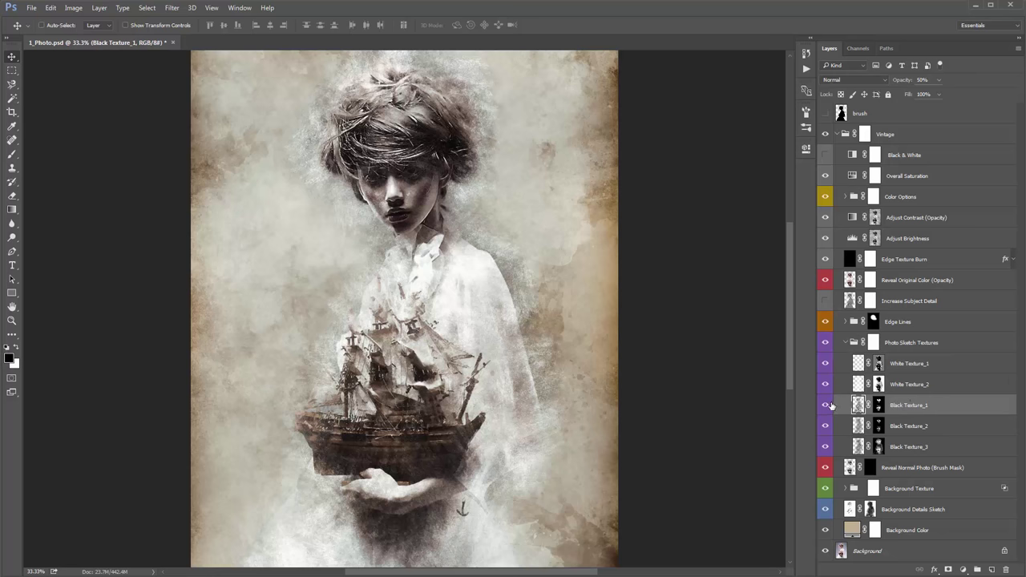
# Toggle the Black Texture_1, Black Texture_2 and White Texture_2 layers one at a time to compare, leaving all of them shown.
pyautogui.click(828, 405)
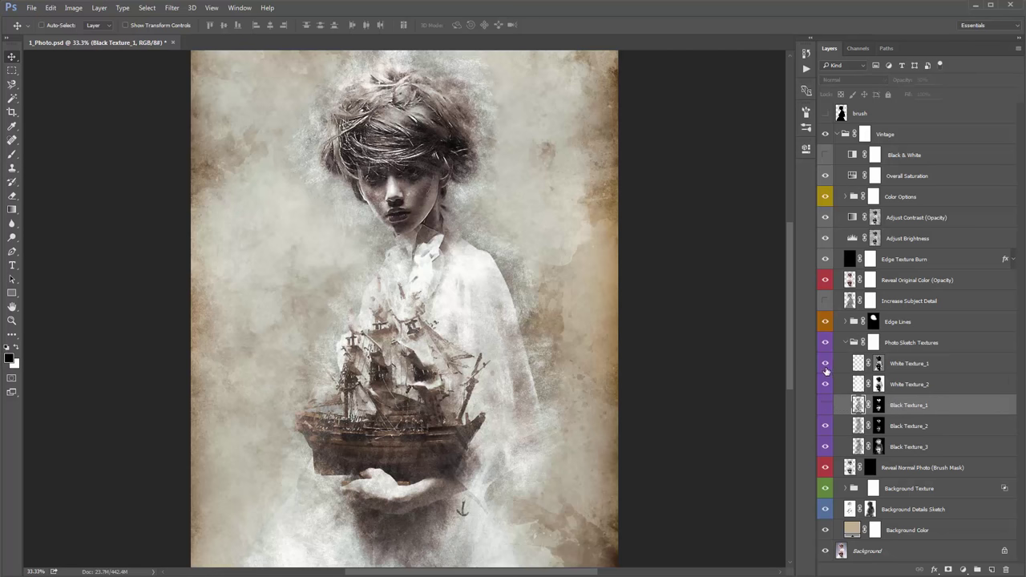
pyautogui.click(827, 406)
pyautogui.click(824, 425)
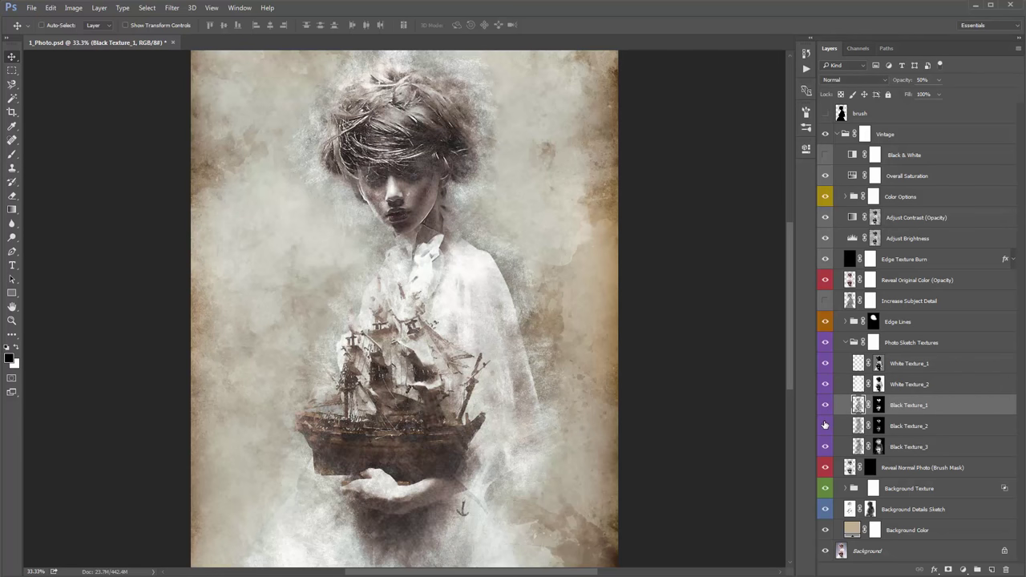
pyautogui.click(825, 426)
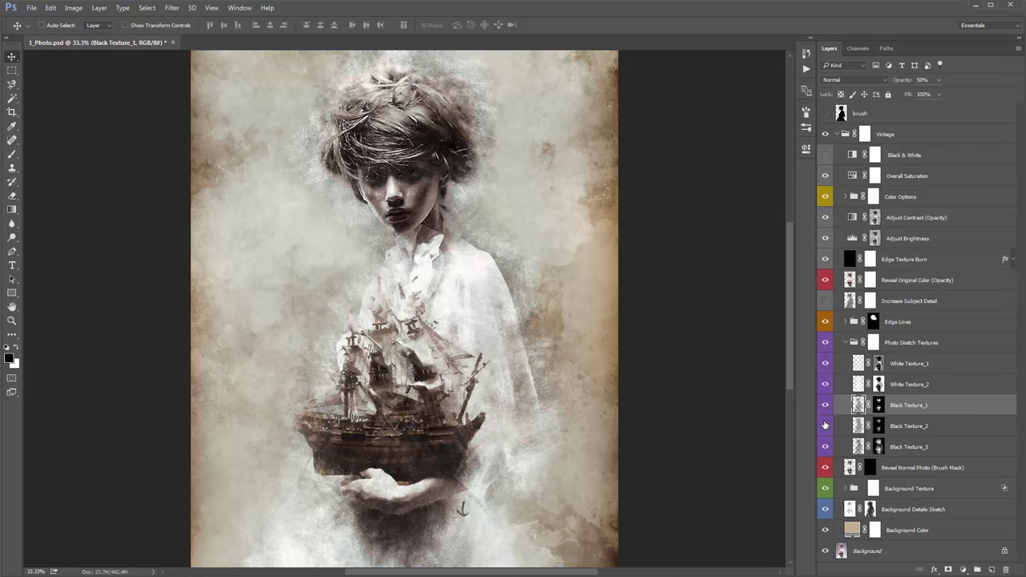
pyautogui.click(824, 426)
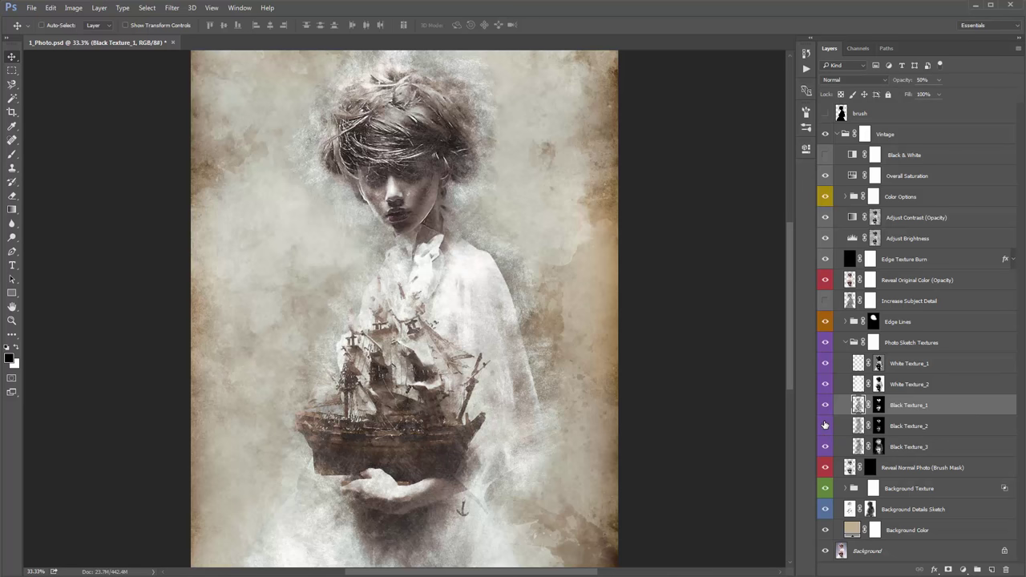
pyautogui.click(825, 425)
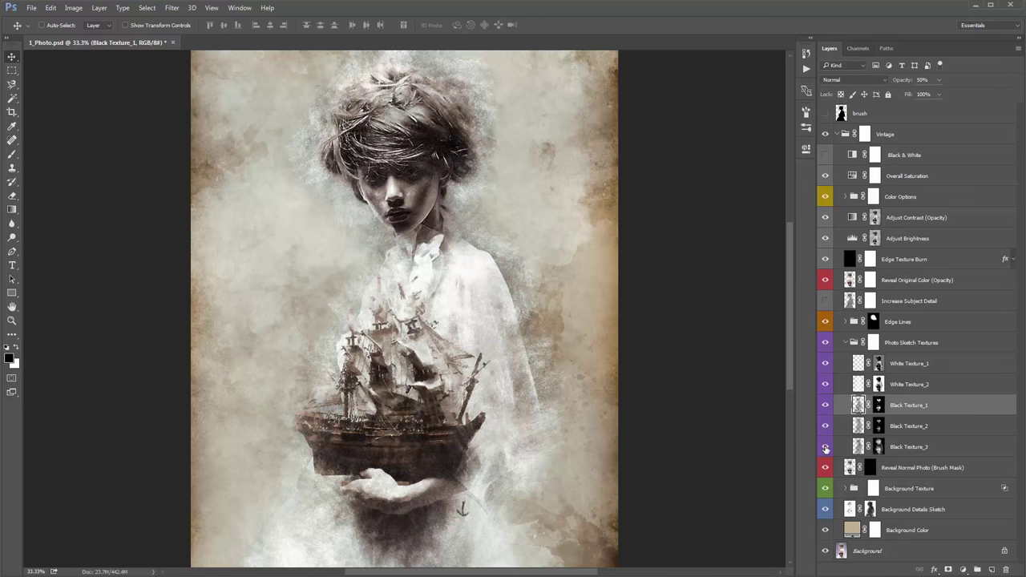
pyautogui.click(818, 386)
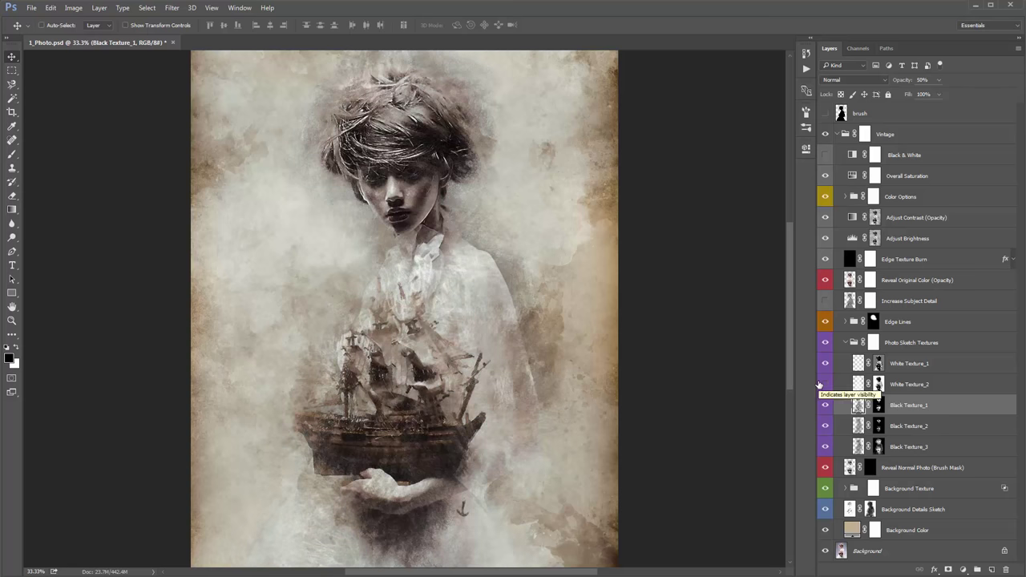
pyautogui.click(825, 384)
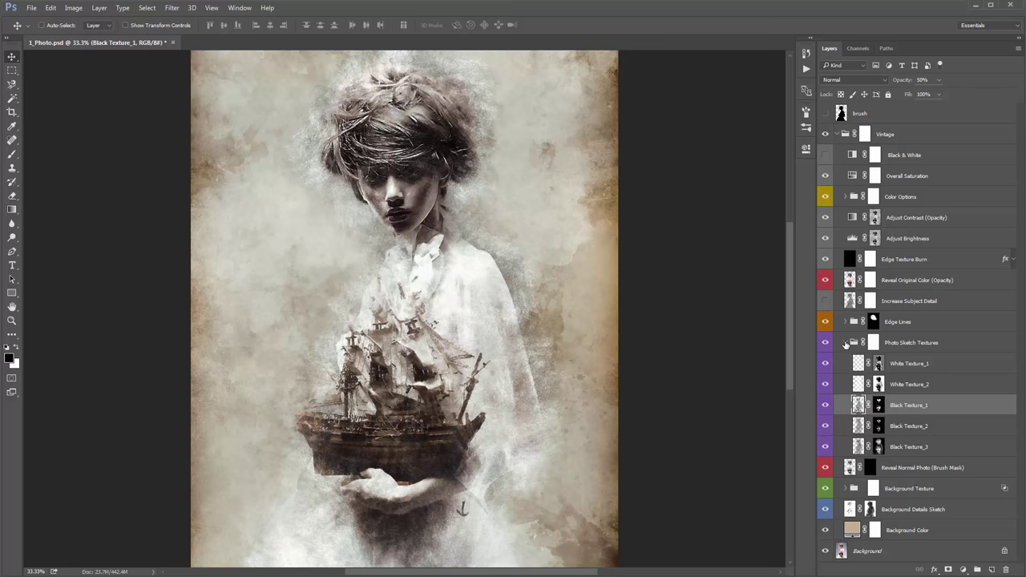
# Collapse the Photo Sketch Textures group and select the Background Texture group's mask.
pyautogui.click(845, 344)
pyautogui.click(915, 363)
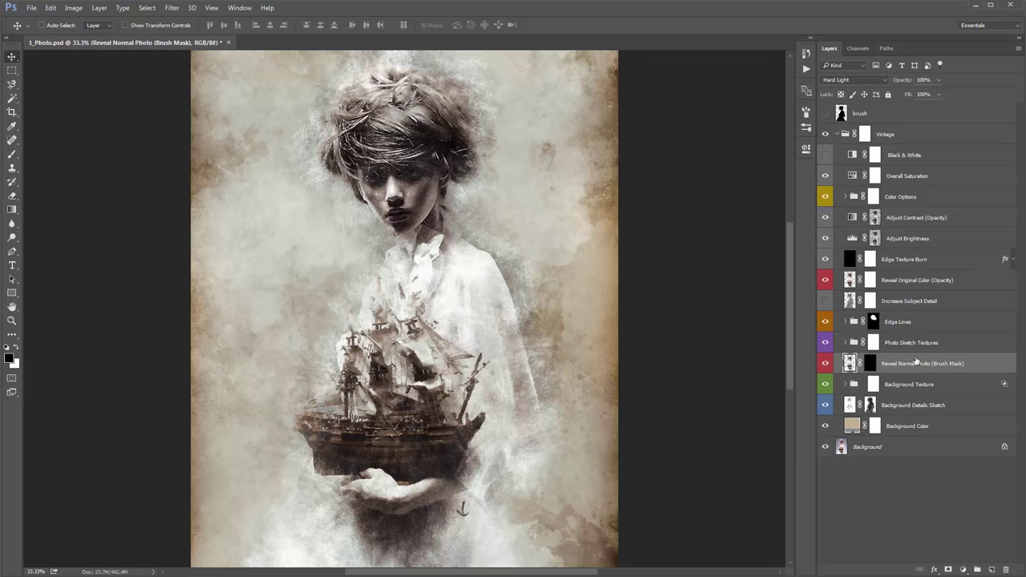
pyautogui.click(944, 389)
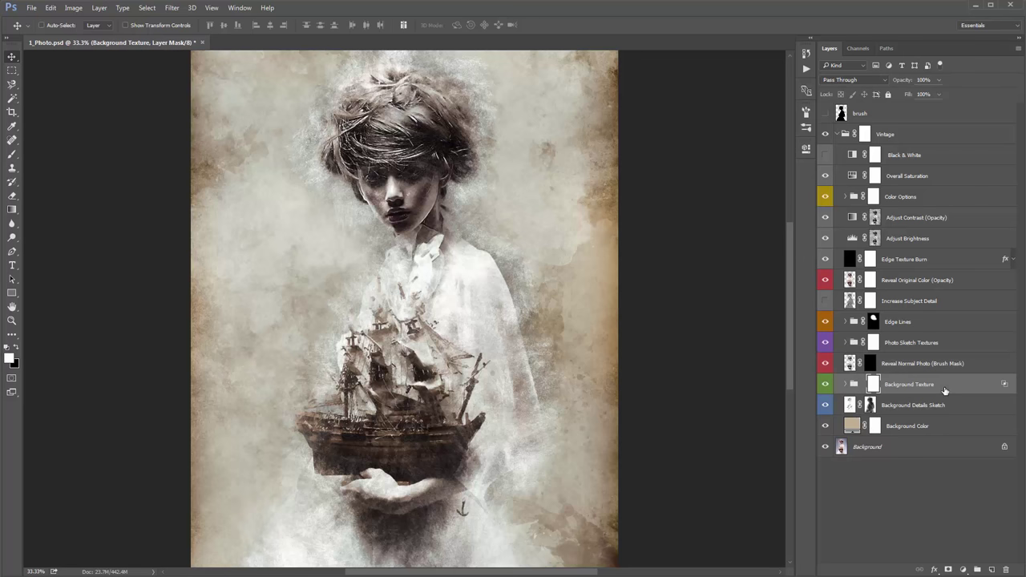
# Compare the image without the Background Texture and Photo Sketch Textures groups, and show both groups again.
pyautogui.click(825, 384)
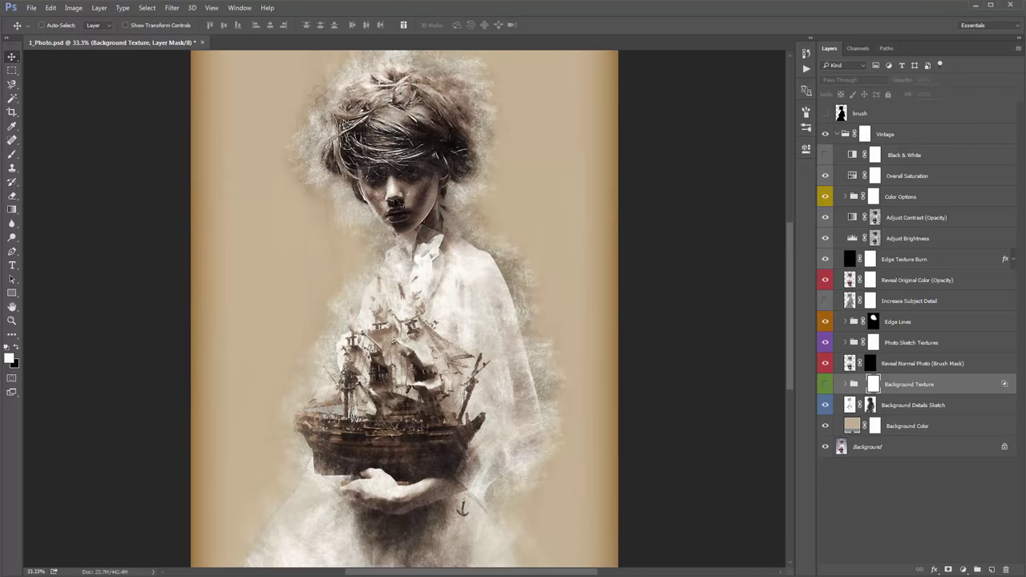
pyautogui.click(825, 342)
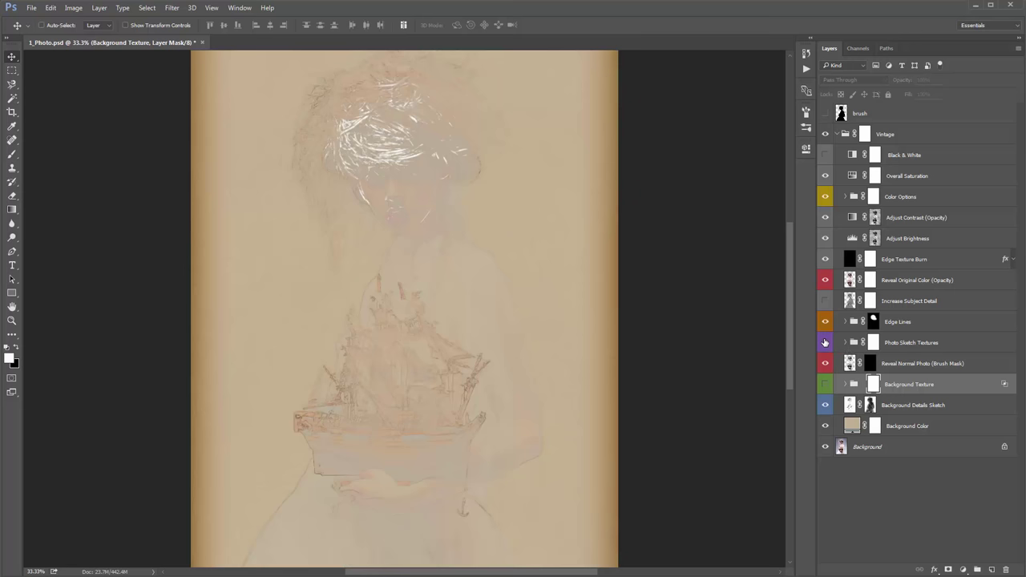
pyautogui.click(825, 342)
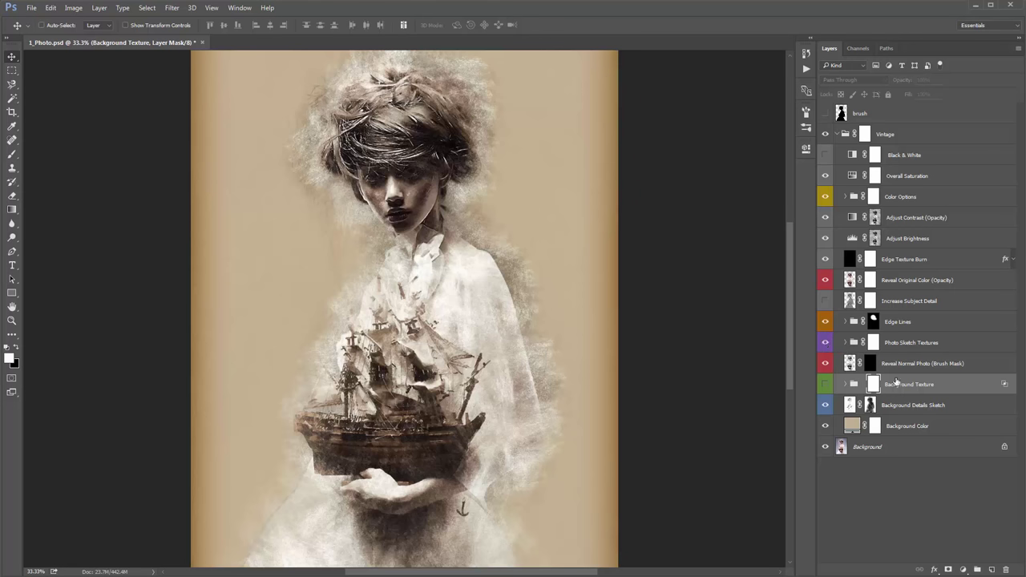
pyautogui.click(843, 385)
pyautogui.click(826, 384)
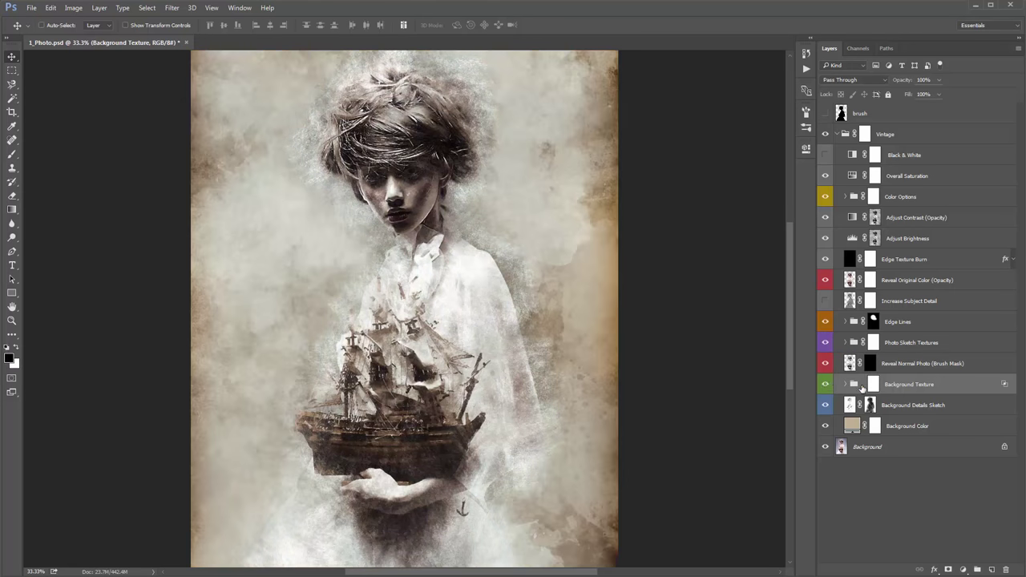
# Expand the Background Texture group and select its Paint Texture layer.
pyautogui.click(846, 385)
pyautogui.click(878, 386)
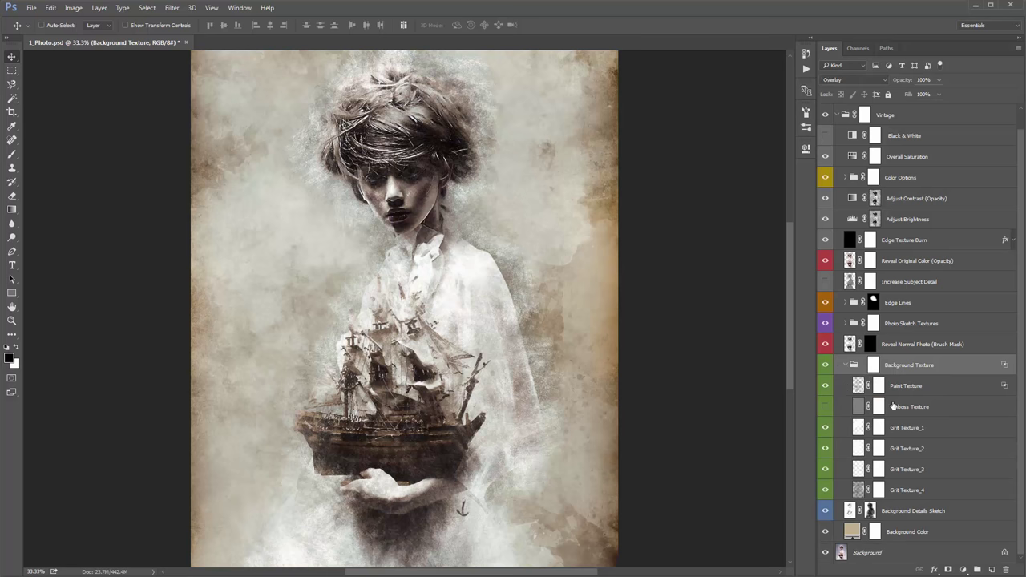
pyautogui.keyDown('shift'); pyautogui.click(920, 488); pyautogui.keyUp('shift')
pyautogui.click(915, 388)
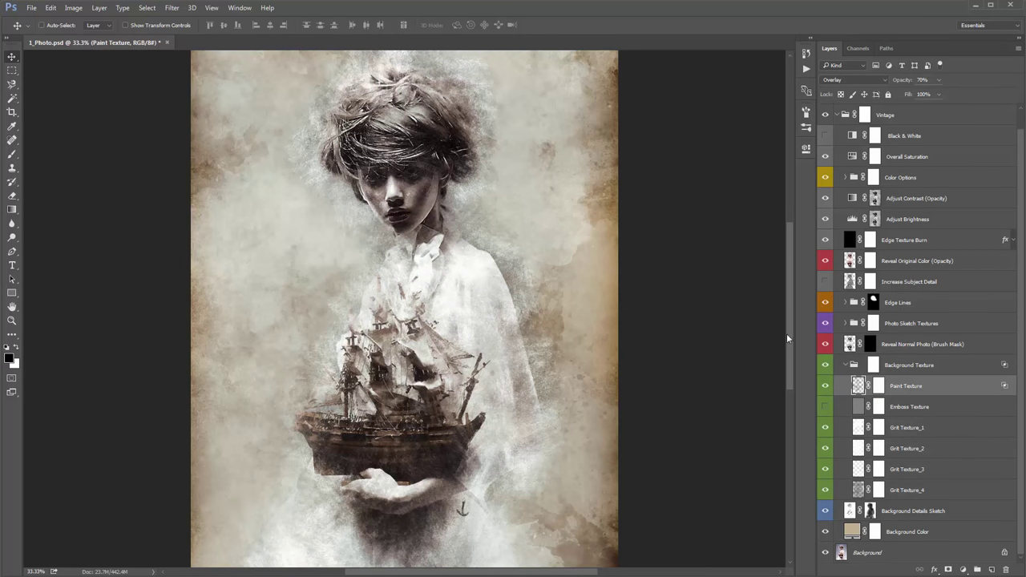
# Toggle the Paint Texture layer over the whole image to compare its effect, leaving it shown.
pyautogui.hotkey('ctrl', '0')
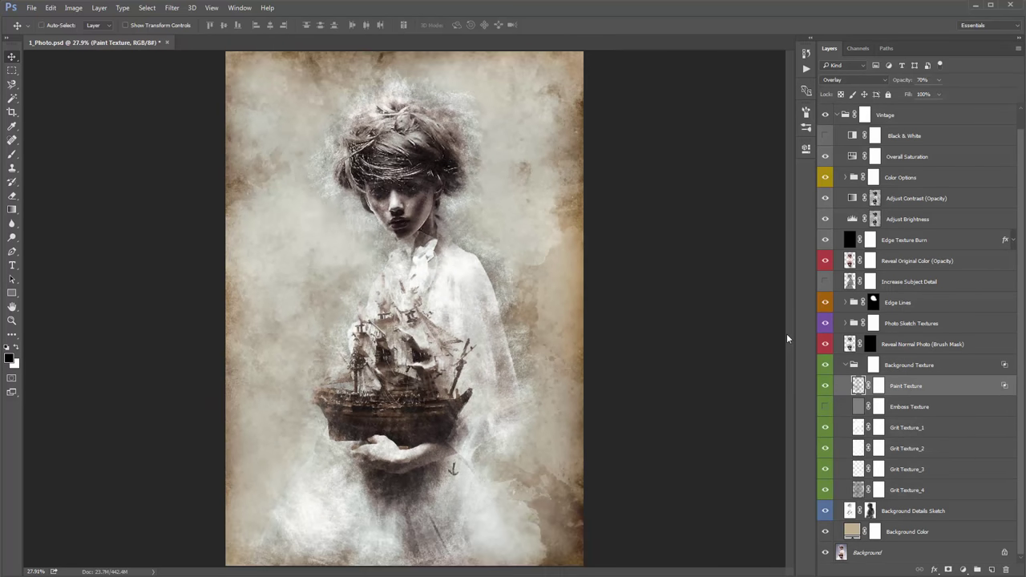
pyautogui.click(825, 386)
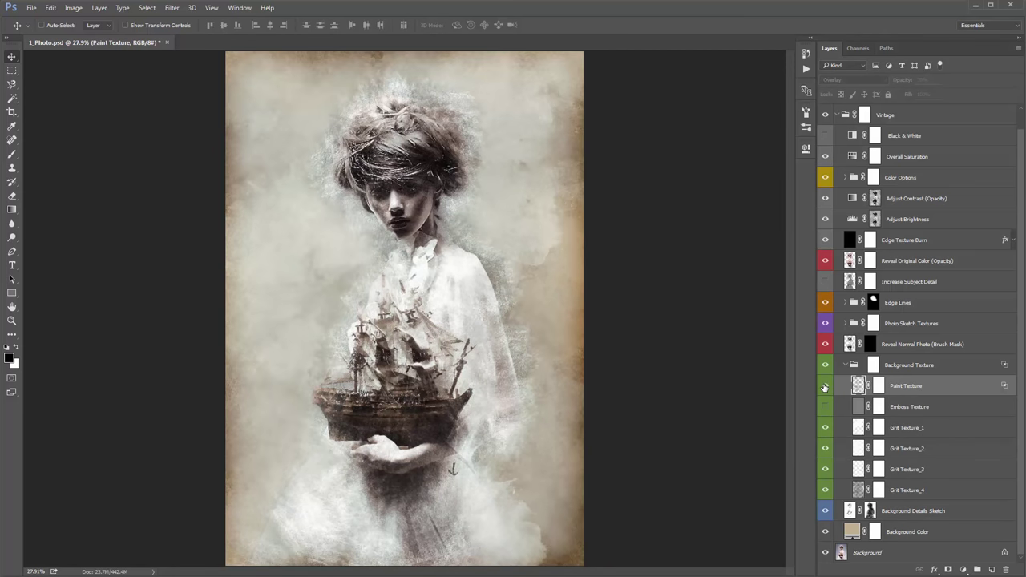
pyautogui.click(825, 386)
pyautogui.click(825, 386)
pyautogui.click(824, 386)
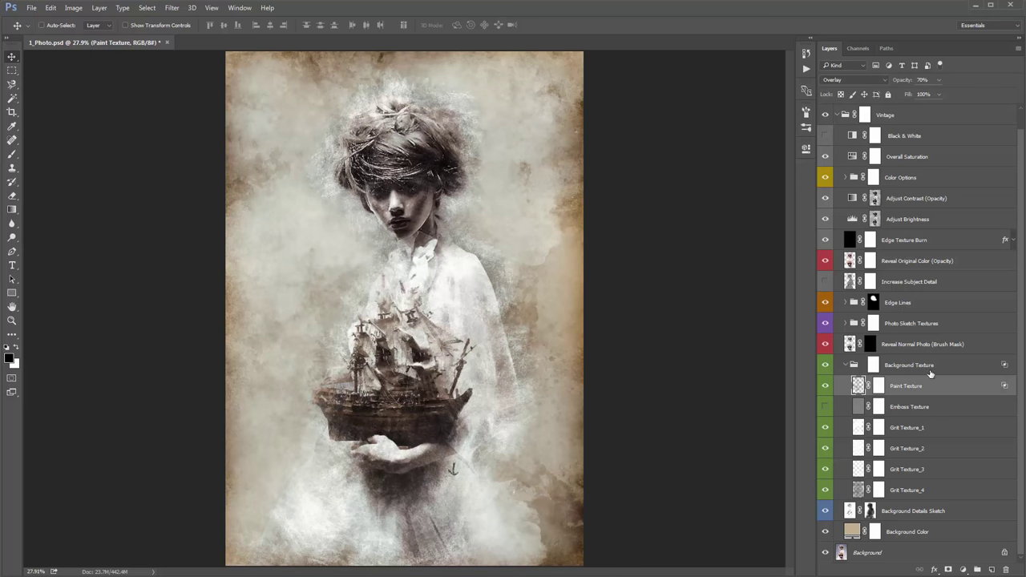
# Try 29% opacity on the Paint Texture layer and set it to 47%.
pyautogui.click(921, 81)
pyautogui.write('29')
pyautogui.press('Return')
pyautogui.write('47')
pyautogui.press('Return')
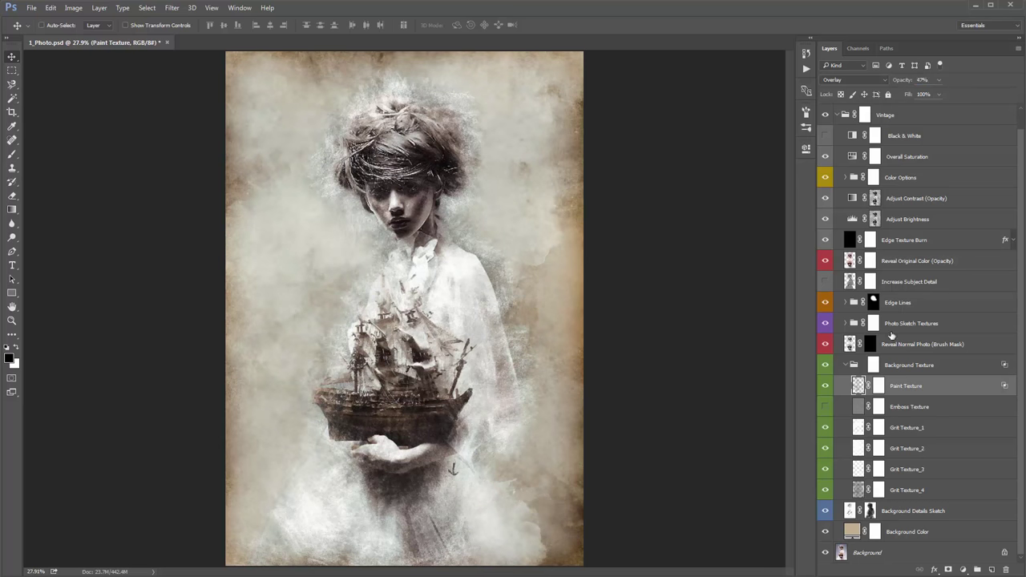
# Show the Emboss Texture layer and examine its effect on the background around the head and the ship.
pyautogui.click(902, 410)
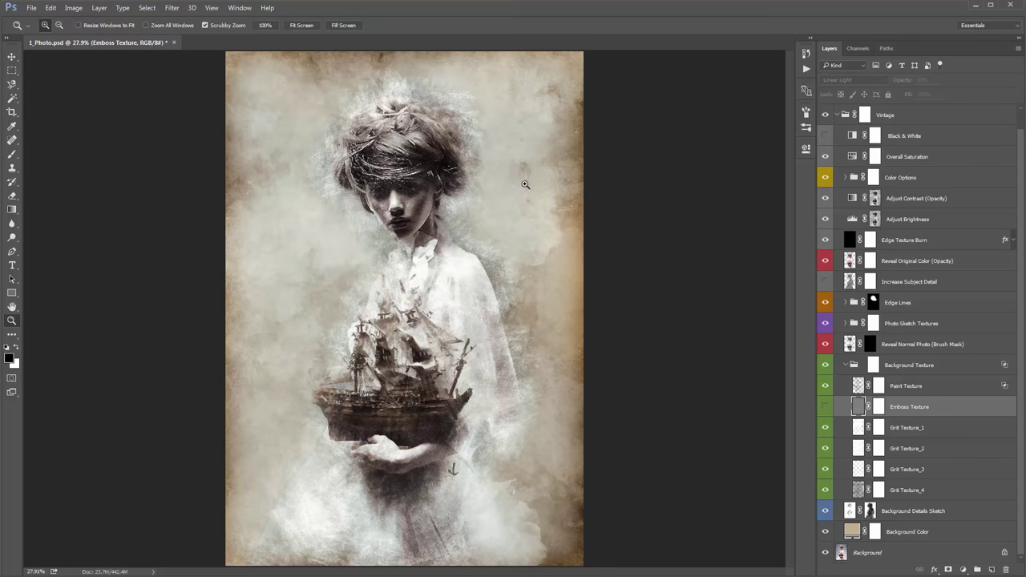
pyautogui.moveTo(519, 170); pyautogui.dragTo(620, 286)
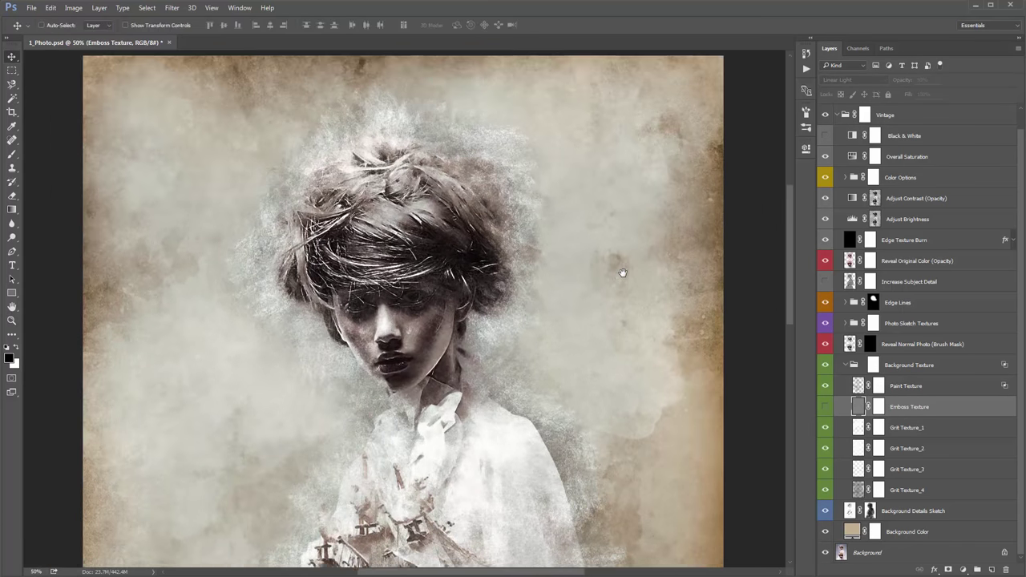
pyautogui.click(826, 407)
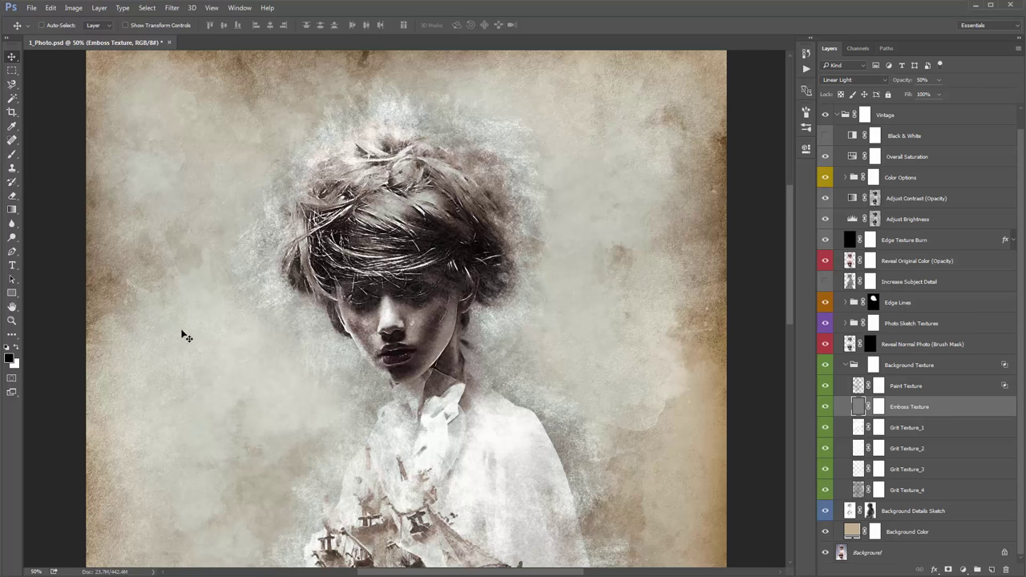
pyautogui.scroll(-6, 182, 332)
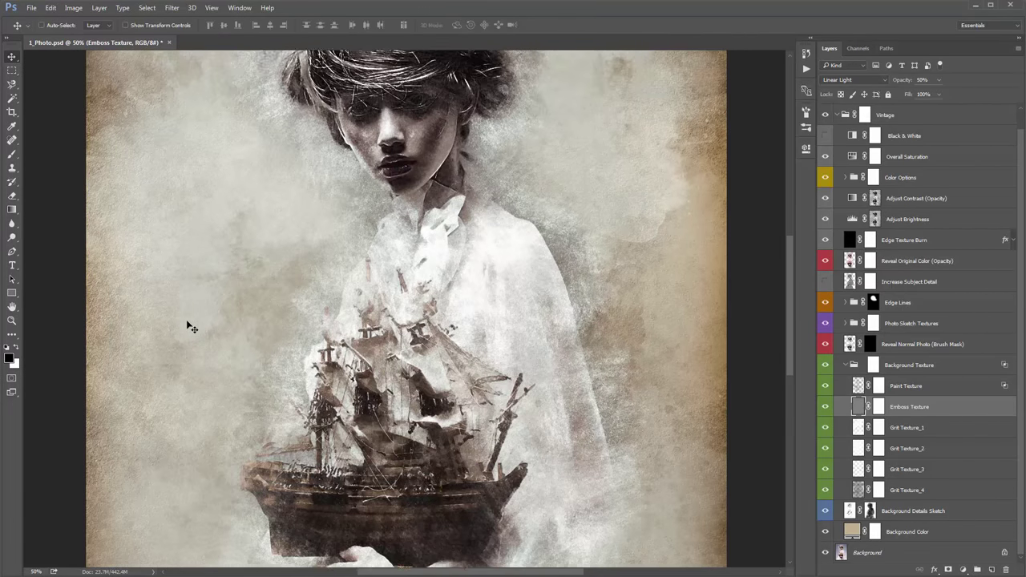
pyautogui.scroll(6, 190, 327)
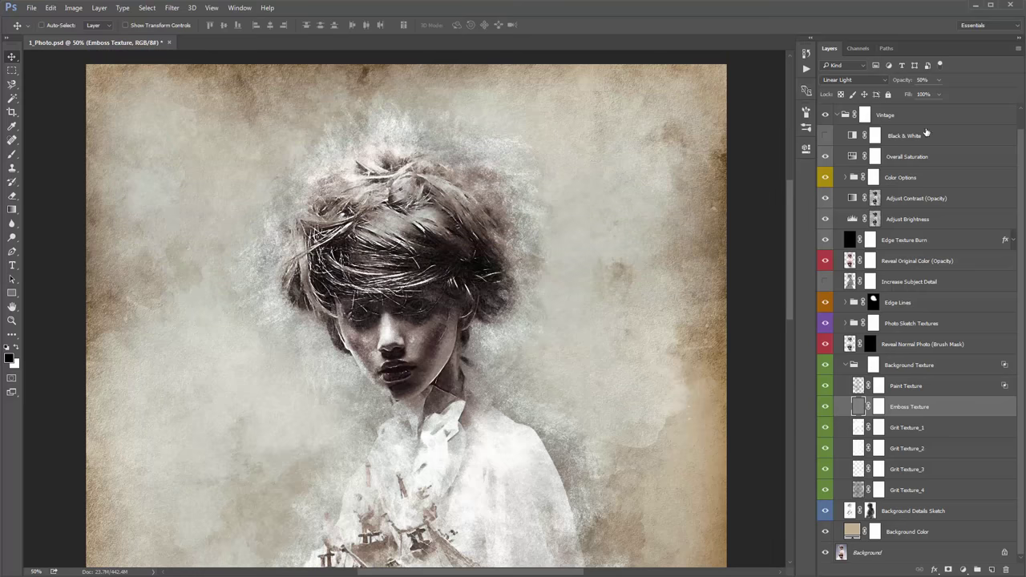
# Try higher and lower opacities on the Emboss Texture layer and hide the layer.
pyautogui.moveTo(903, 80); pyautogui.dragTo(1000, 94)
pyautogui.press('Return')
pyautogui.moveTo(906, 84); pyautogui.dragTo(118, 109)
pyautogui.click(824, 407)
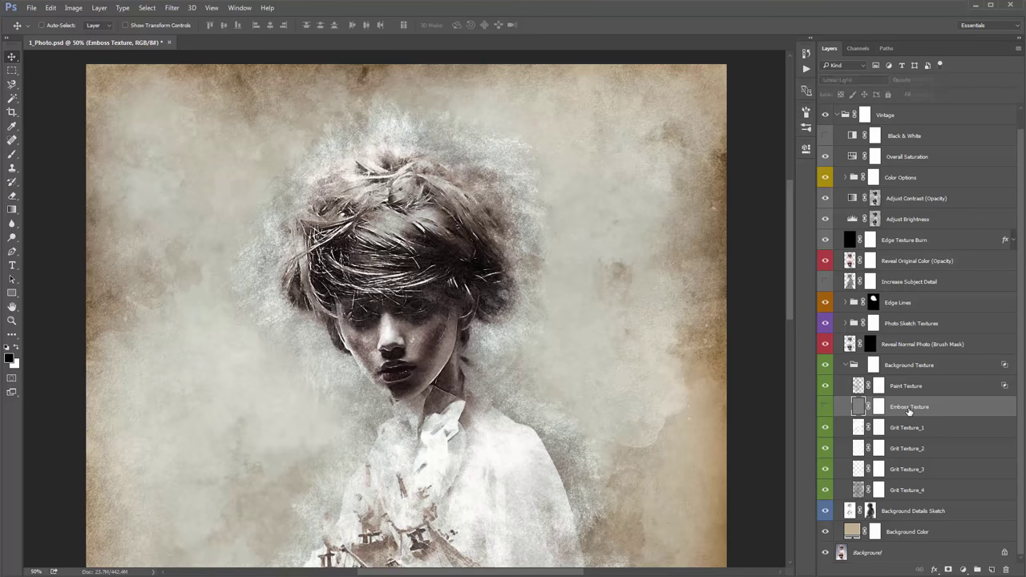
# Select the Grit Texture_1 layer, try it at 0% opacity, and set its opacity to 39%.
pyautogui.hotkey('ctrl', '-')
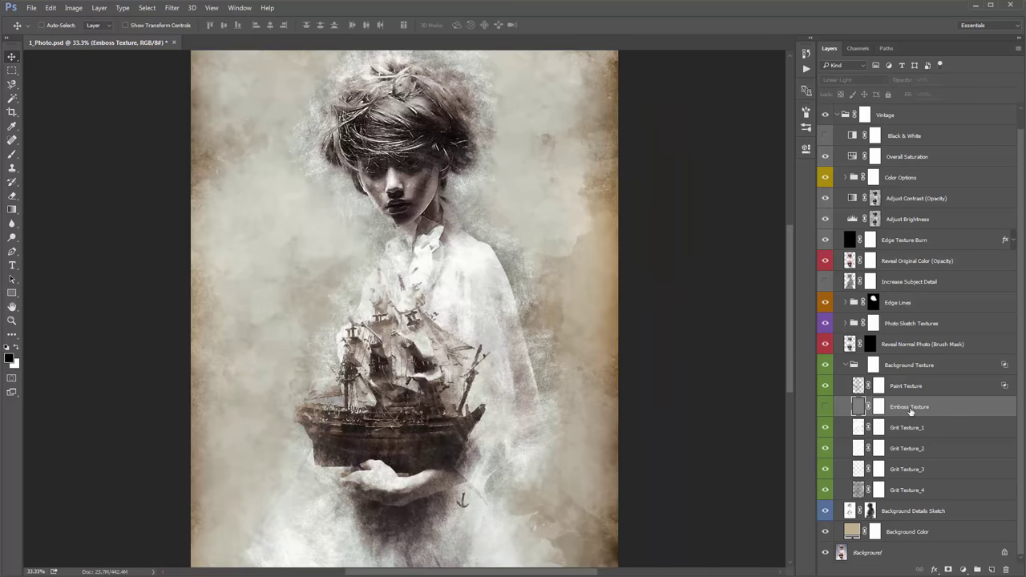
pyautogui.click(914, 428)
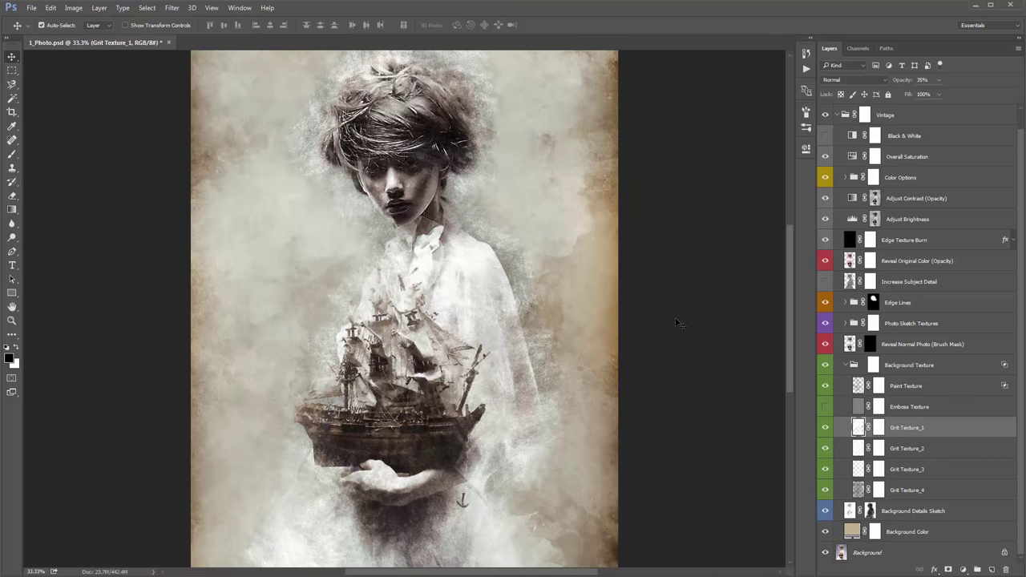
pyautogui.scroll(-2, 676, 323)
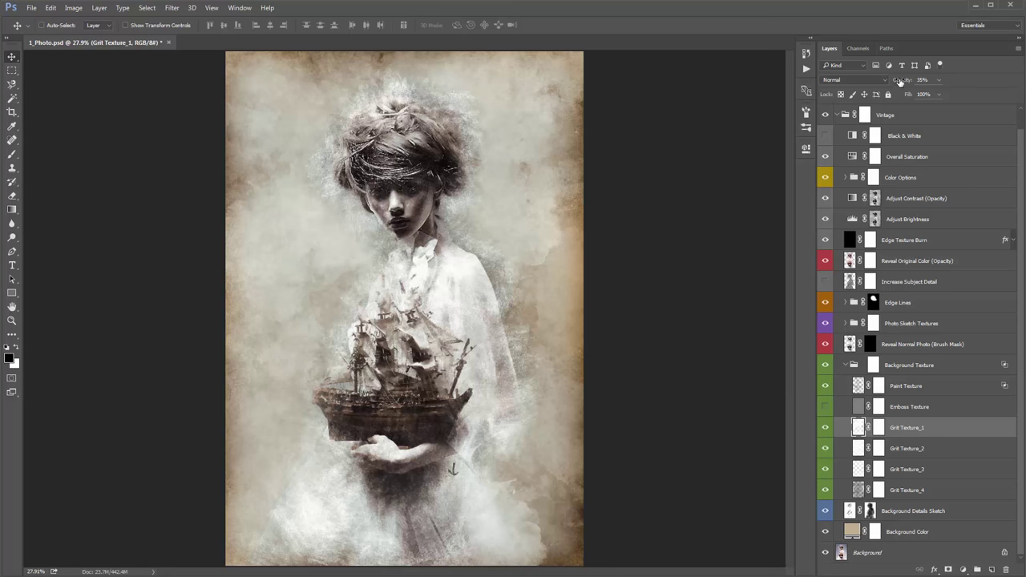
pyautogui.moveTo(902, 83)
pyautogui.mouseDown()
pyautogui.moveTo(922, 84)
pyautogui.moveTo(908, 83)
pyautogui.mouseUp()
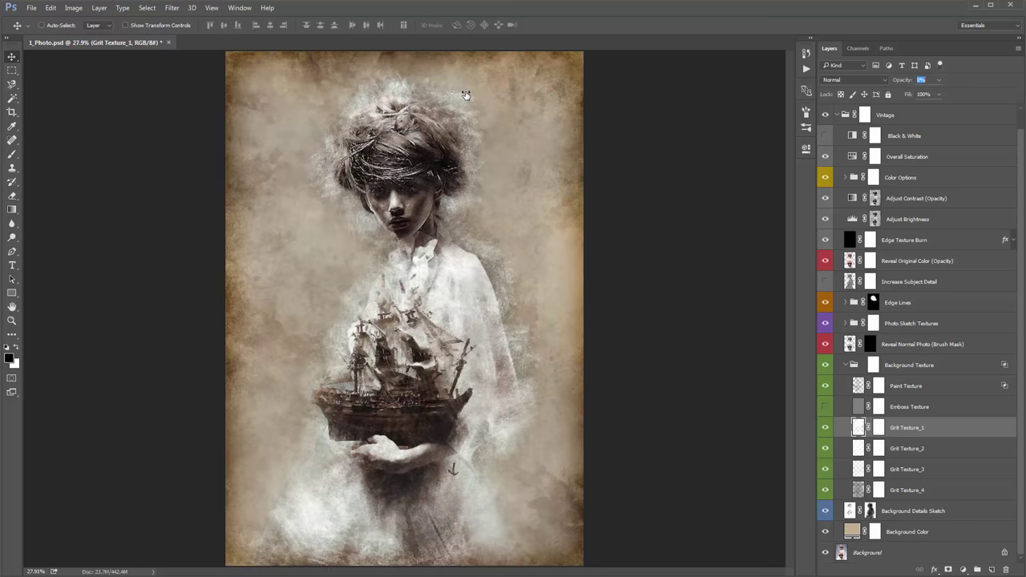
pyautogui.click(466, 95)
pyautogui.moveTo(898, 83); pyautogui.dragTo(920, 85)
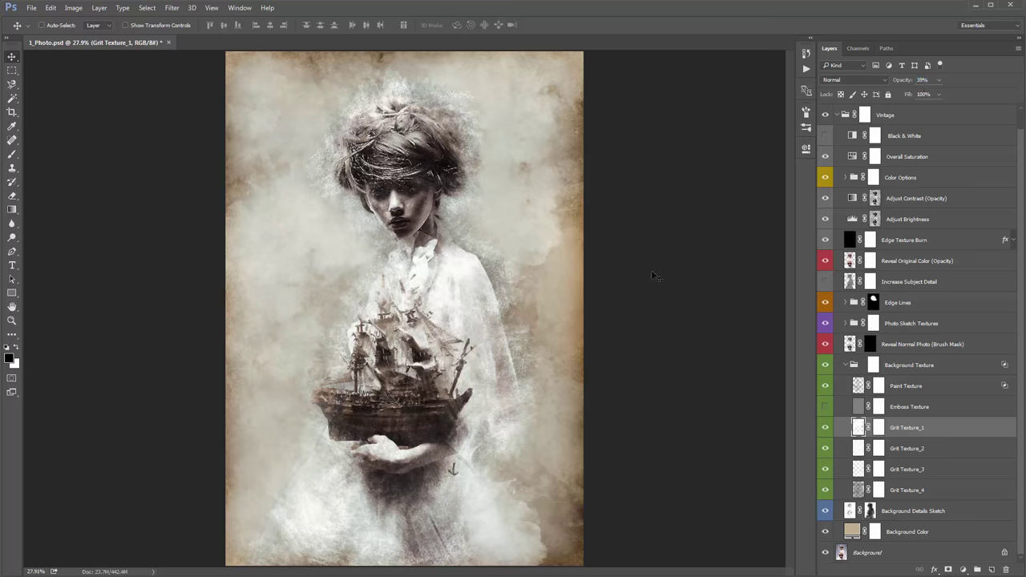
# Flip the Grit Texture_1 layer horizontally.
pyautogui.click(48, 8)
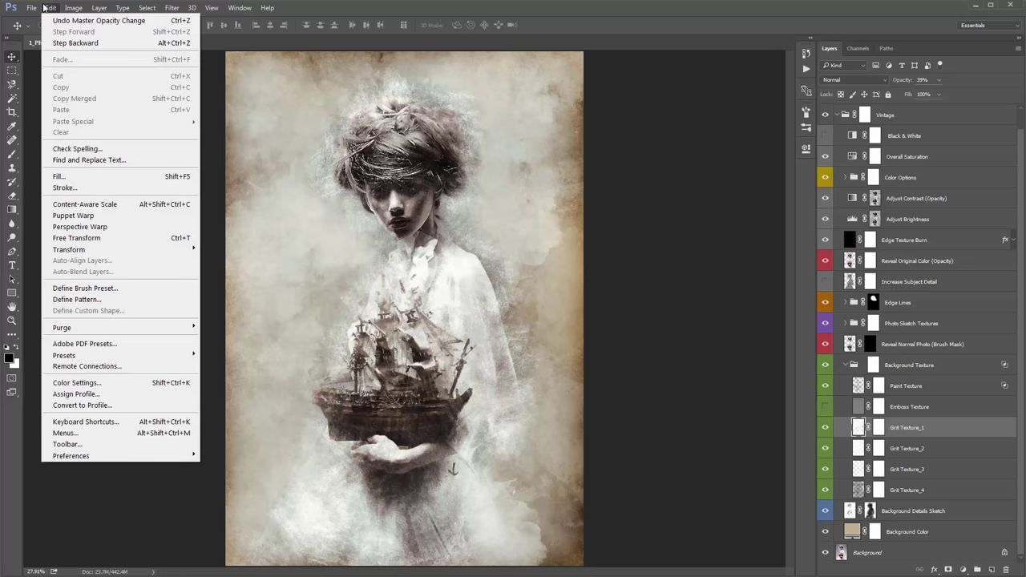
pyautogui.moveTo(80, 250)
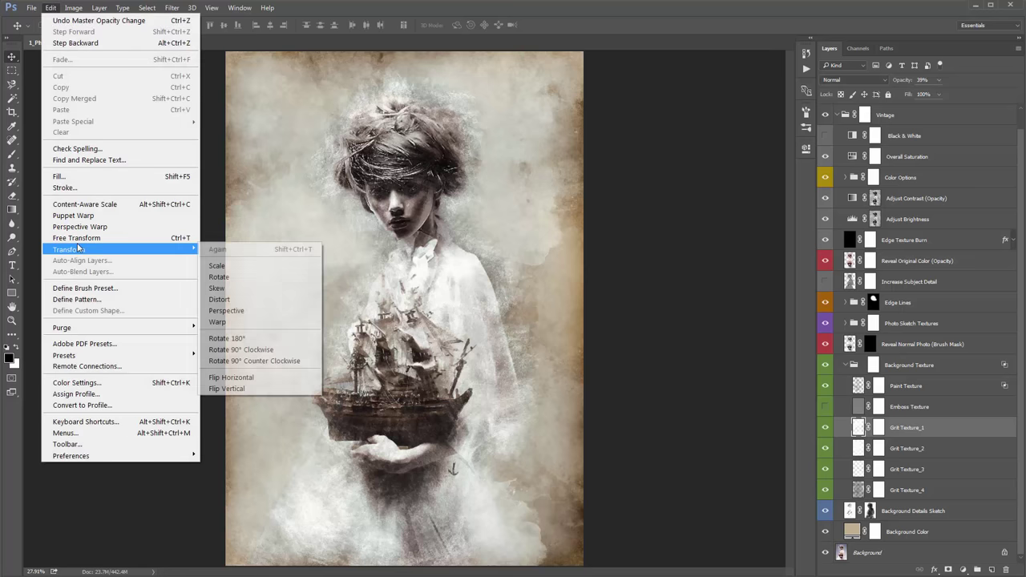
pyautogui.click(299, 377)
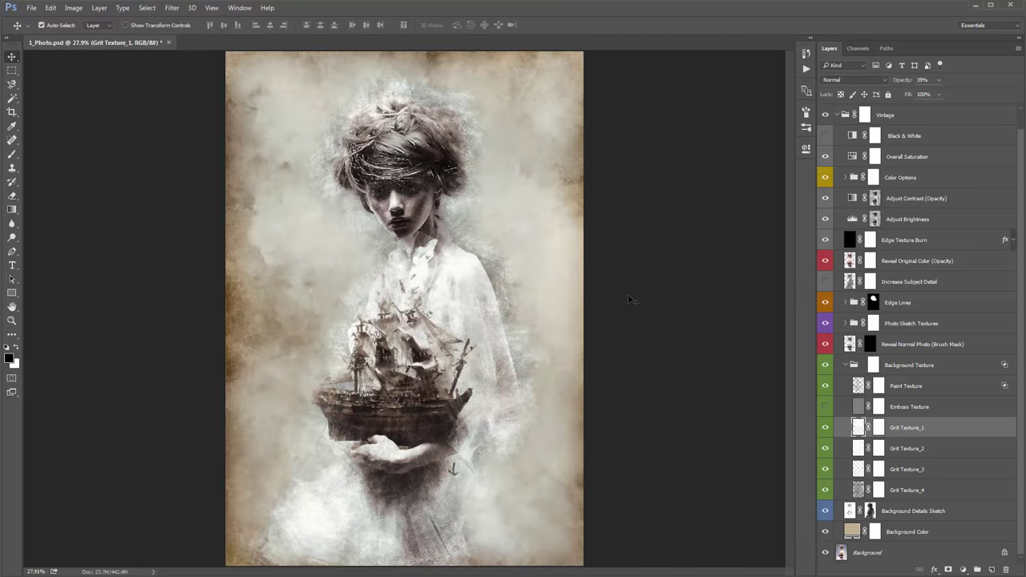
# Undo and reapply the horizontal flip on Grit Texture_1 to compare both versions of the background.
pyautogui.hotkey('ctrl', 'z')
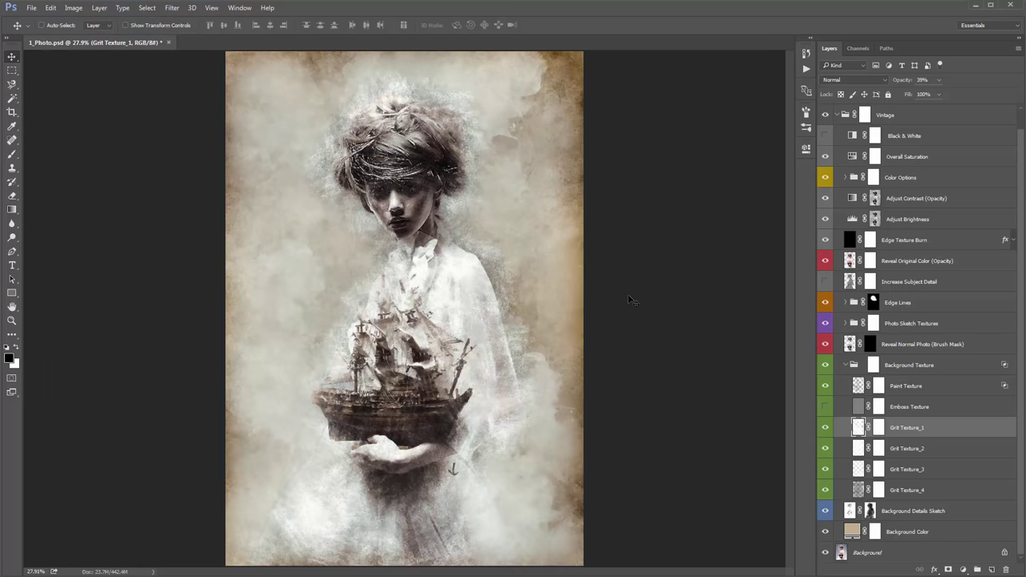
pyautogui.hotkey('ctrl', 'z')
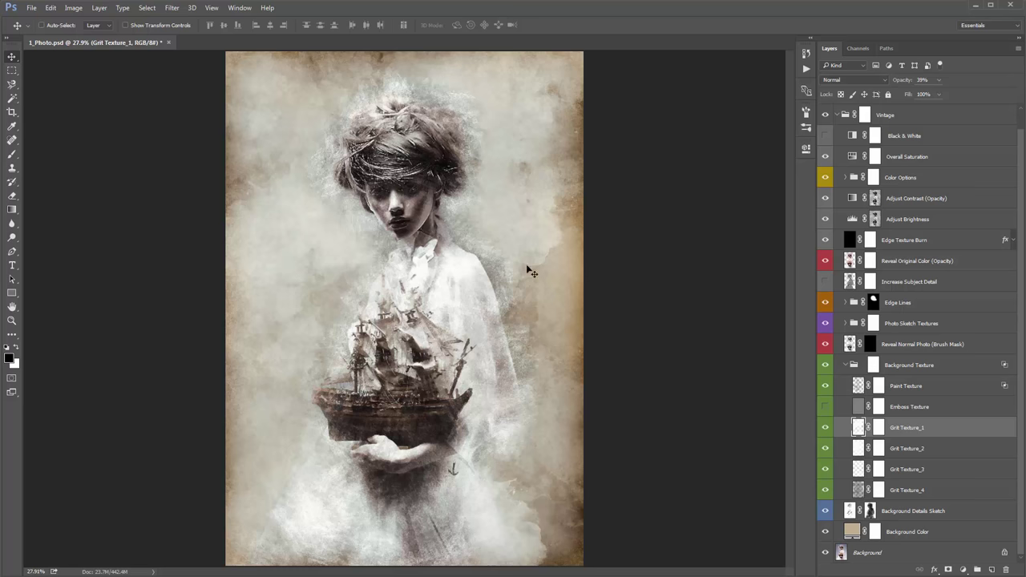
pyautogui.keyDown('ctrl'); pyautogui.click(410, 250); pyautogui.keyUp('ctrl')
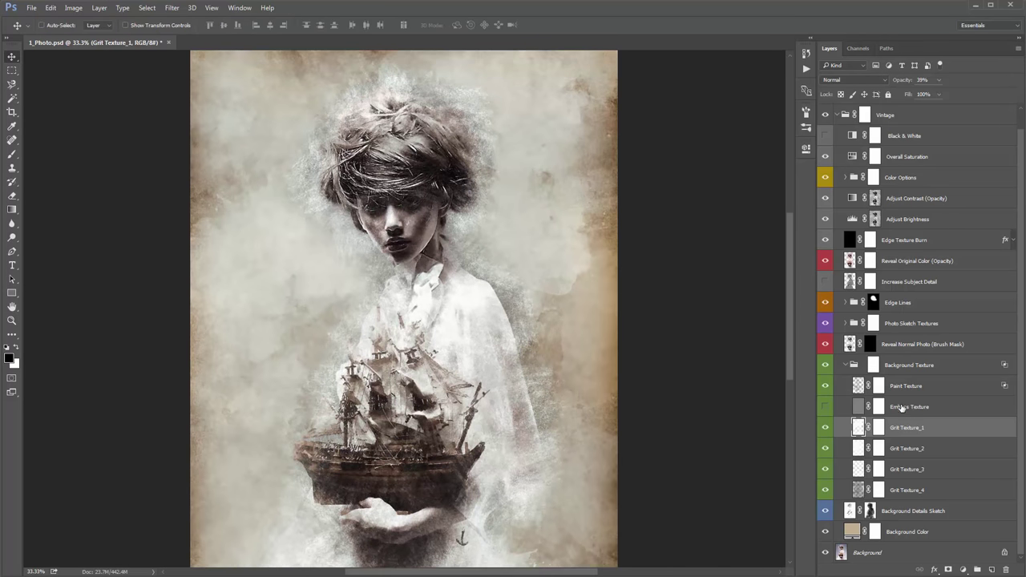
# Go through the remaining grit texture layers, try Grit Texture_3 at 63% opacity, and return it to 15%.
pyautogui.click(922, 451)
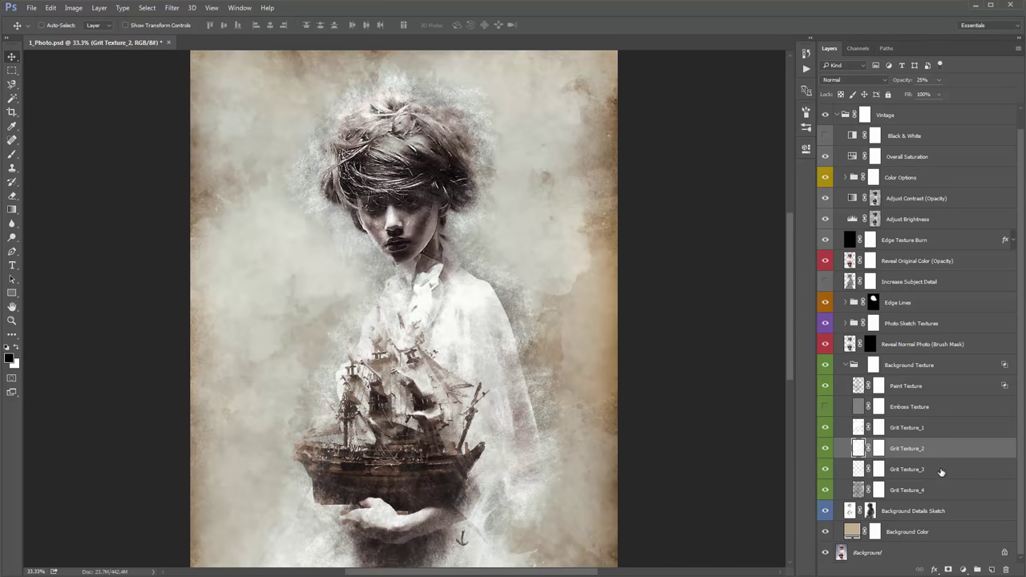
pyautogui.click(941, 484)
pyautogui.click(930, 450)
pyautogui.click(927, 472)
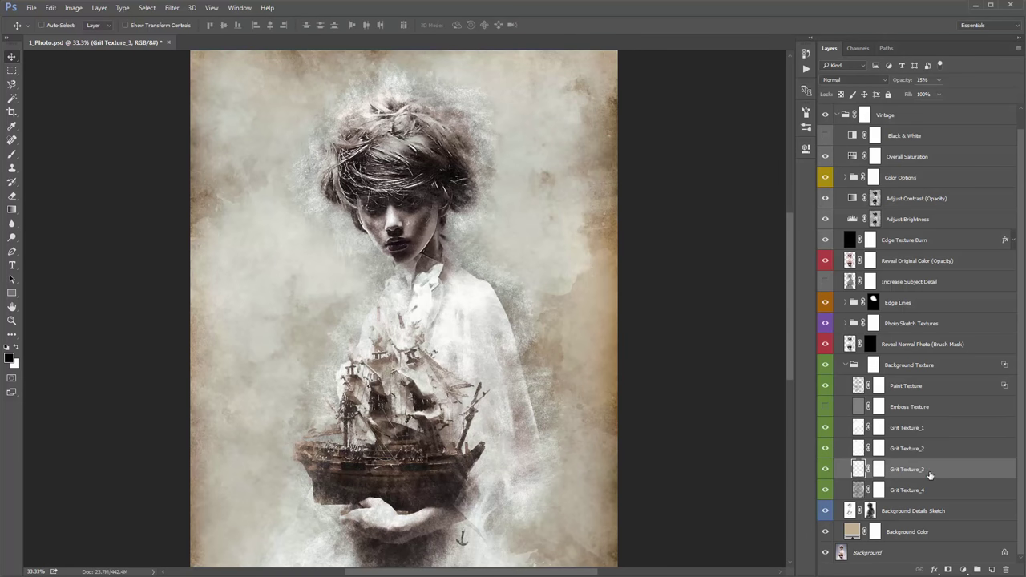
pyautogui.moveTo(912, 84); pyautogui.dragTo(898, 84)
pyautogui.scroll(-3, 674, 178)
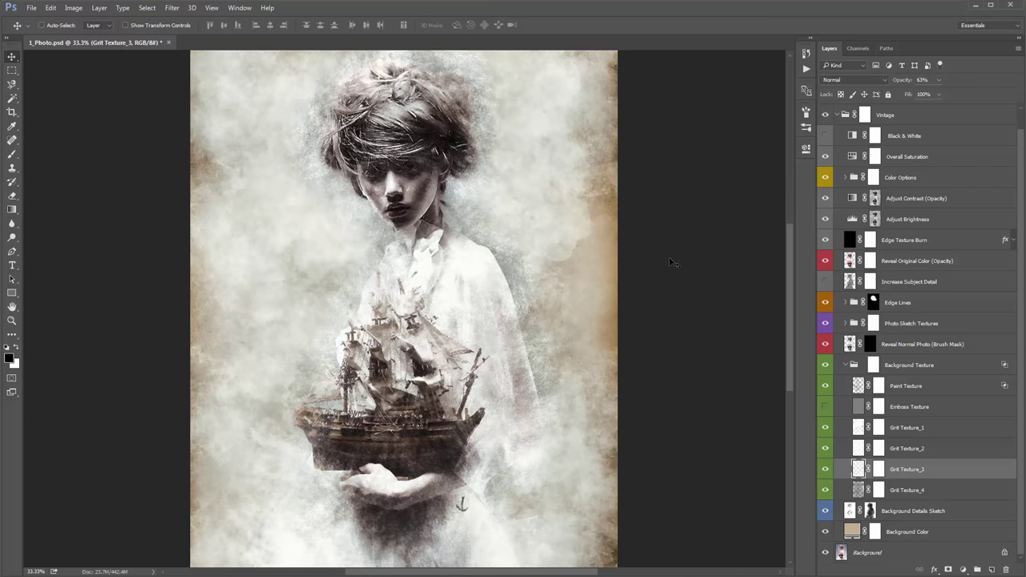
pyautogui.scroll(3, 242, 288)
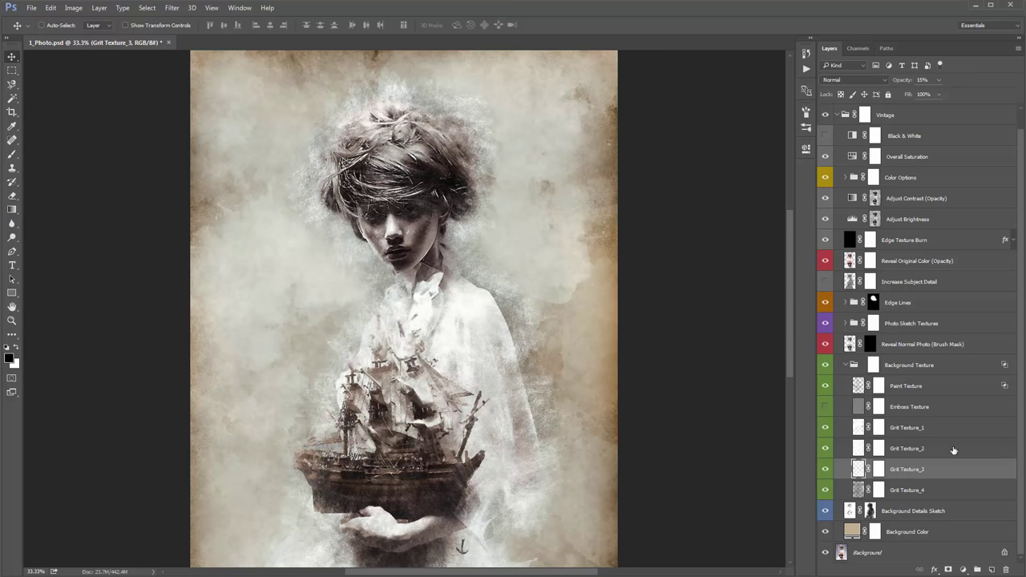
# Collapse the Background Texture group and compare the image with the Background Details Sketch layer hidden and shown.
pyautogui.click(910, 365)
pyautogui.click(848, 365)
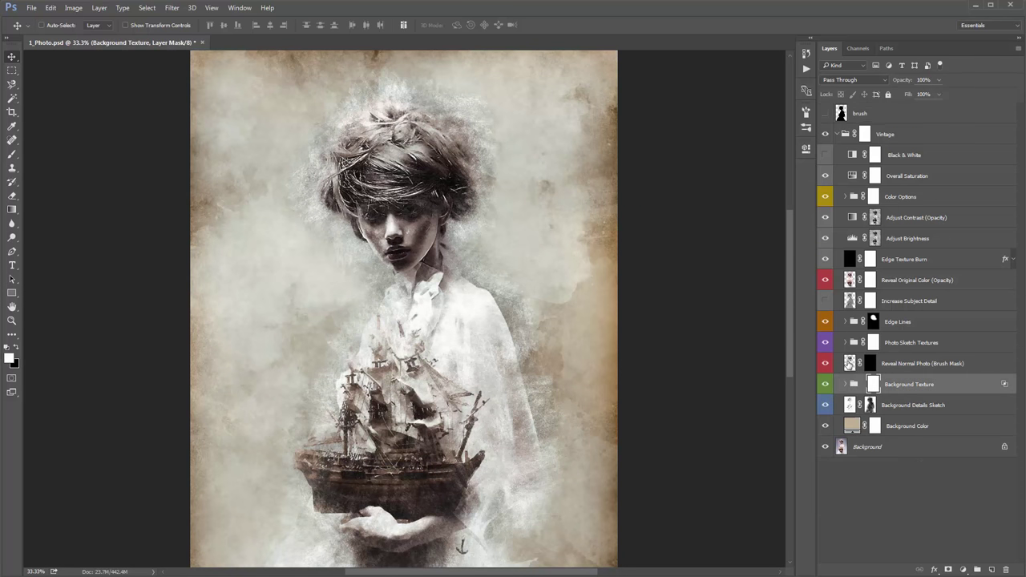
pyautogui.click(930, 407)
pyautogui.click(825, 404)
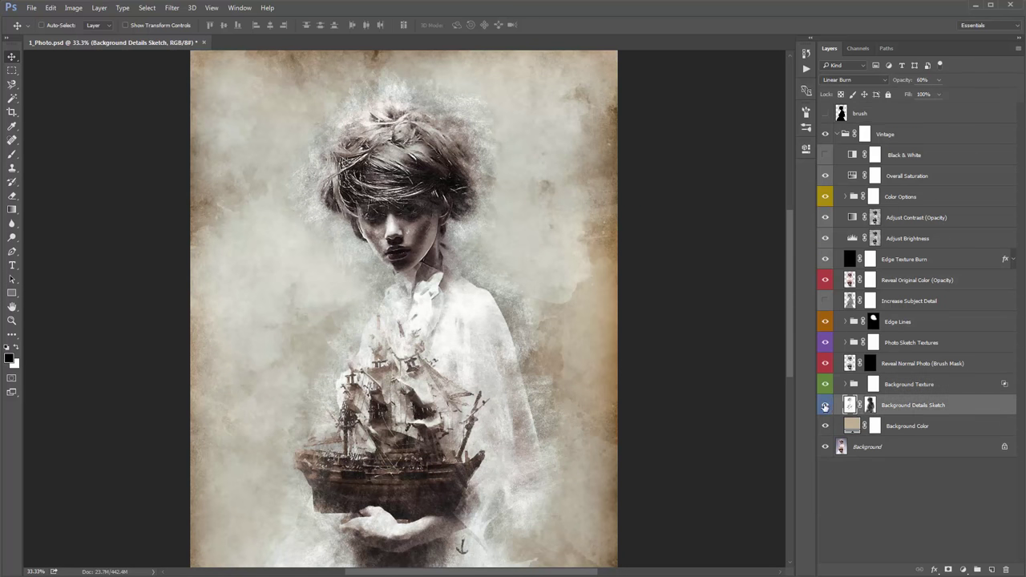
pyautogui.click(825, 405)
pyautogui.scroll(-2, 606, 313)
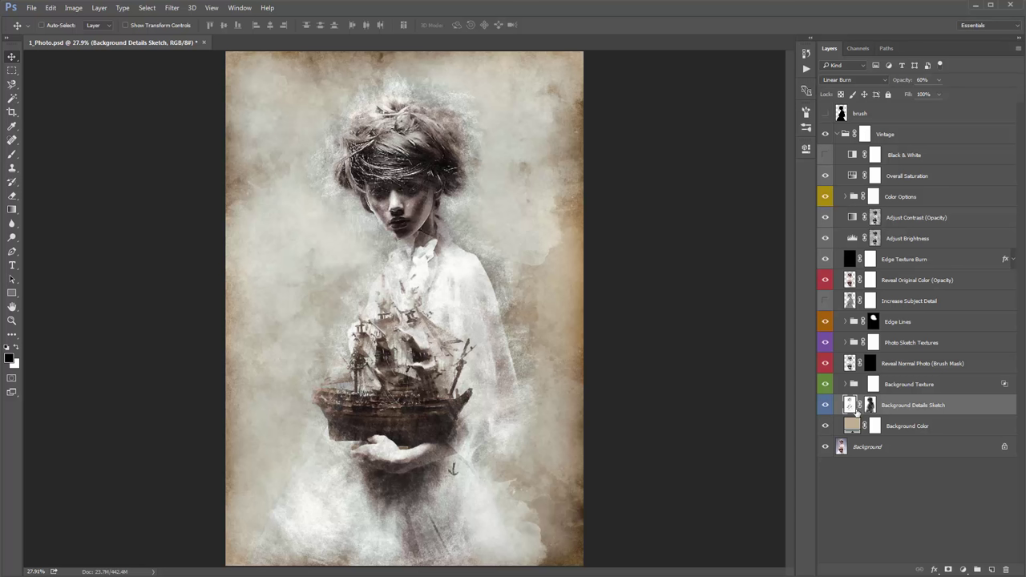
pyautogui.click(825, 405)
pyautogui.click(826, 406)
# Try neutral grey c2c2c2 and light blue a5bdd5 as the Background Color fill, and cancel the color change.
pyautogui.click(853, 426)
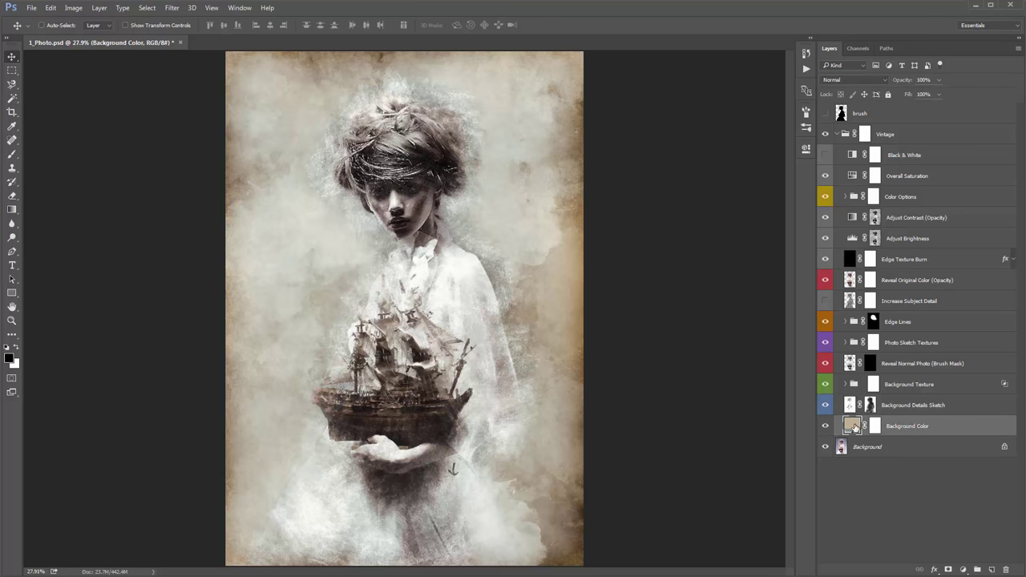
pyautogui.doubleClick(852, 426)
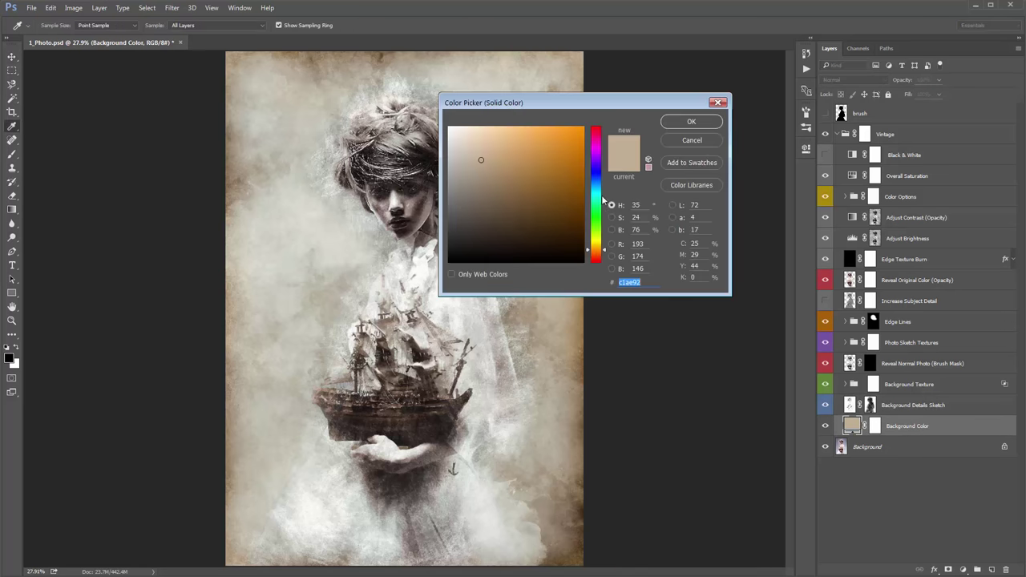
pyautogui.moveTo(529, 102); pyautogui.dragTo(662, 91)
pyautogui.moveTo(614, 143); pyautogui.dragTo(579, 147)
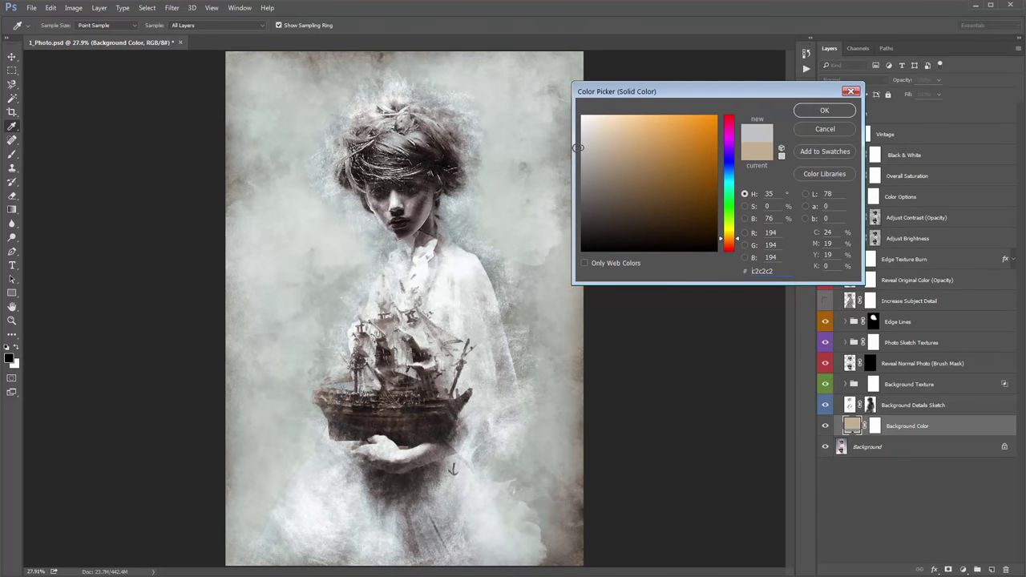
pyautogui.click(729, 172)
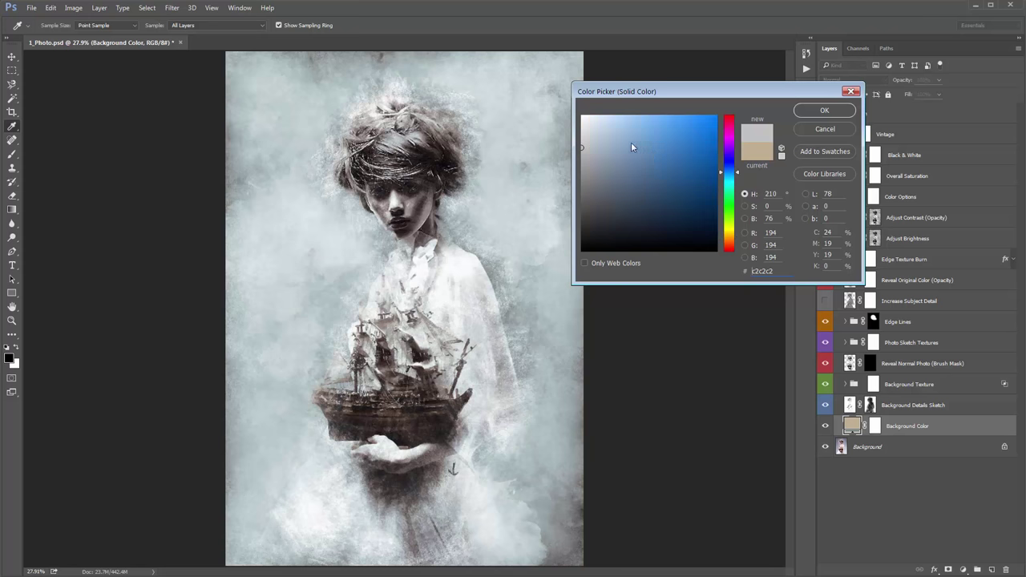
pyautogui.moveTo(601, 149); pyautogui.dragTo(611, 137)
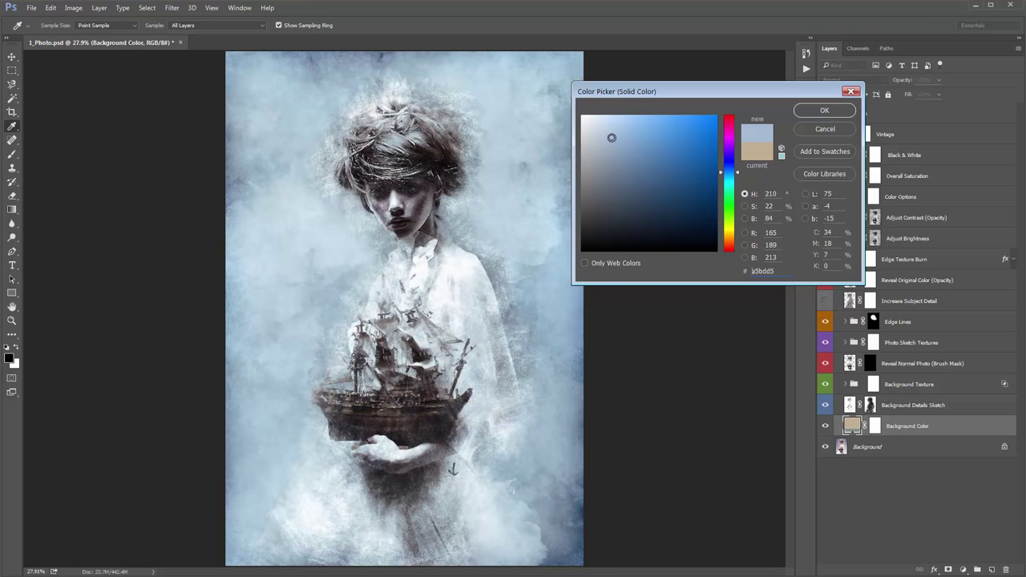
pyautogui.click(825, 129)
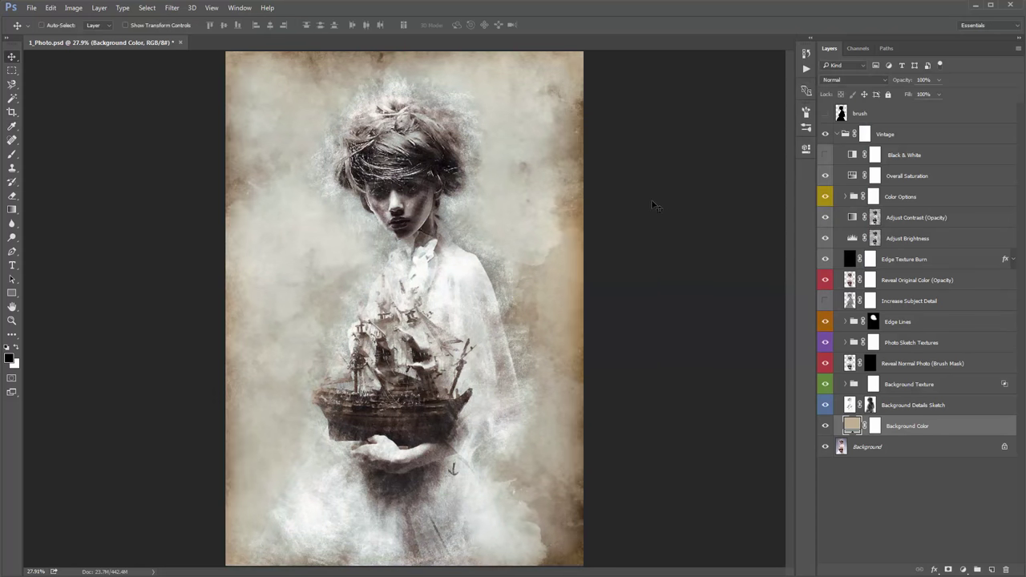
# Preview Color Option 1 and Color Option 3 in place of Color Option 14 within the Color Options group, and collapse the group.
pyautogui.click(846, 197)
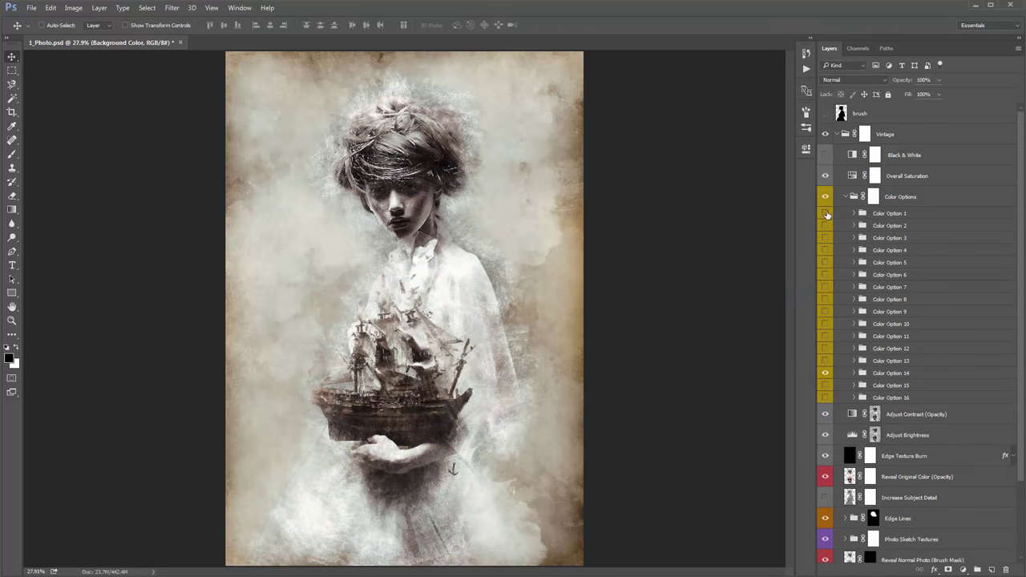
pyautogui.click(825, 373)
pyautogui.click(886, 212)
pyautogui.click(825, 213)
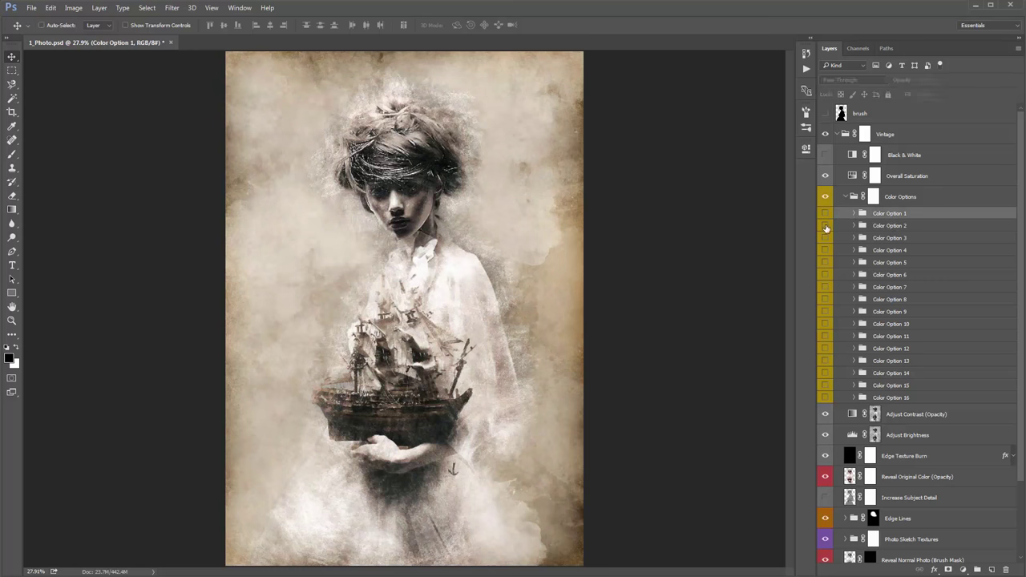
pyautogui.click(826, 238)
pyautogui.click(825, 238)
pyautogui.click(826, 213)
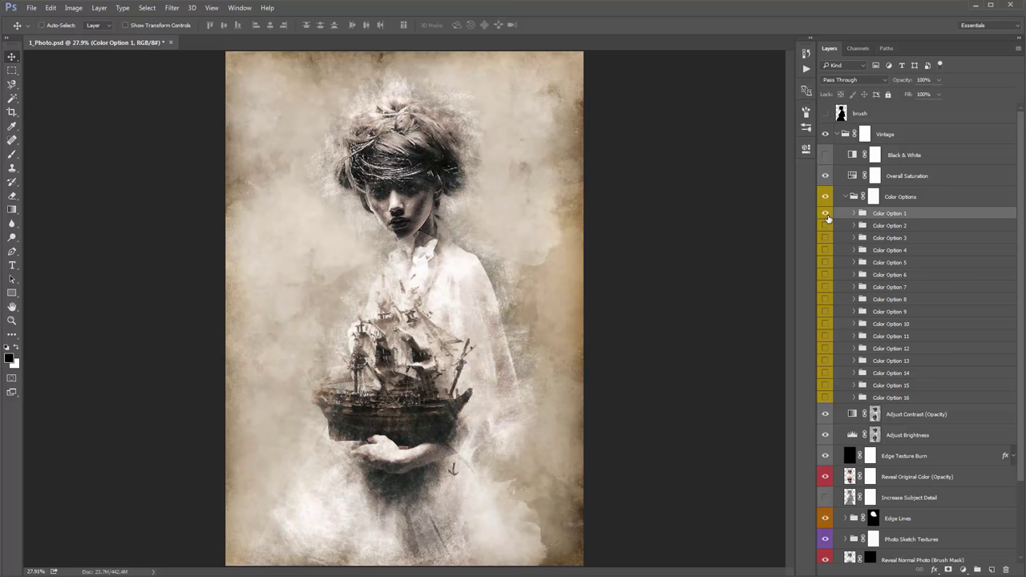
pyautogui.click(826, 373)
pyautogui.moveTo(912, 80); pyautogui.dragTo(451, 93)
pyautogui.click(847, 196)
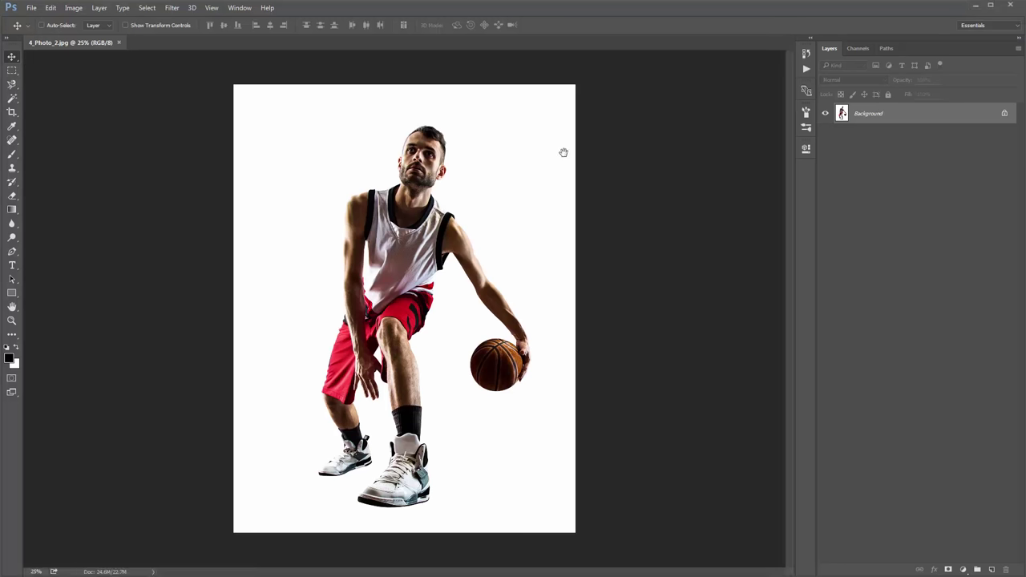
# Select the basketball player by picking the white backdrop with the Magic Wand and inverting the selection.
pyautogui.press('w')
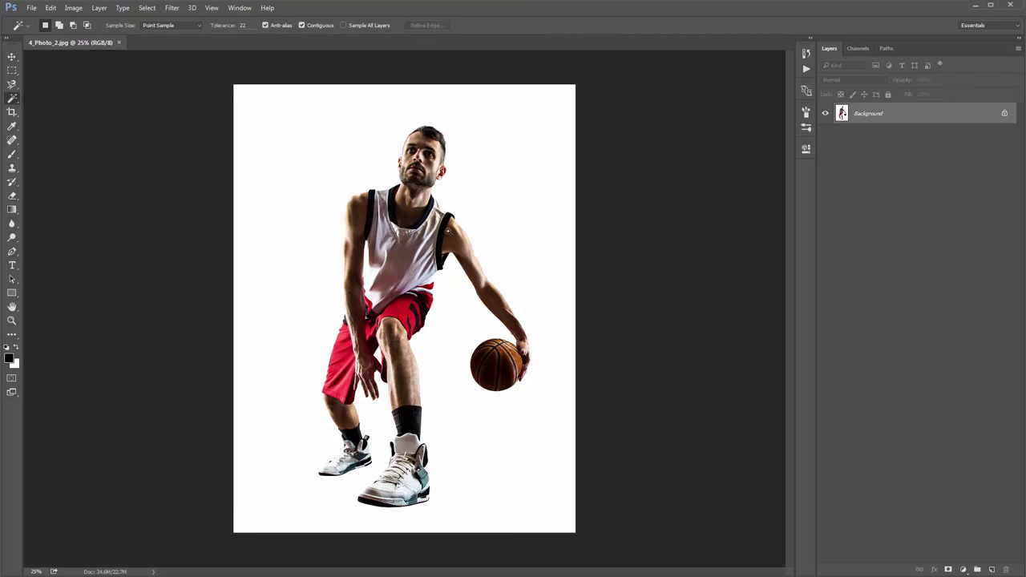
pyautogui.scroll(2, 446, 231)
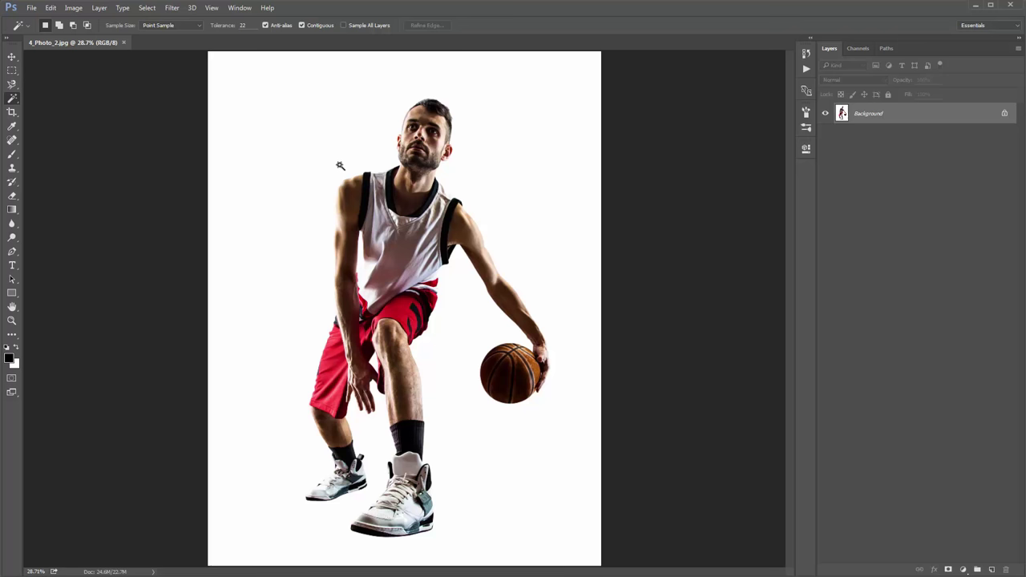
pyautogui.click(284, 122)
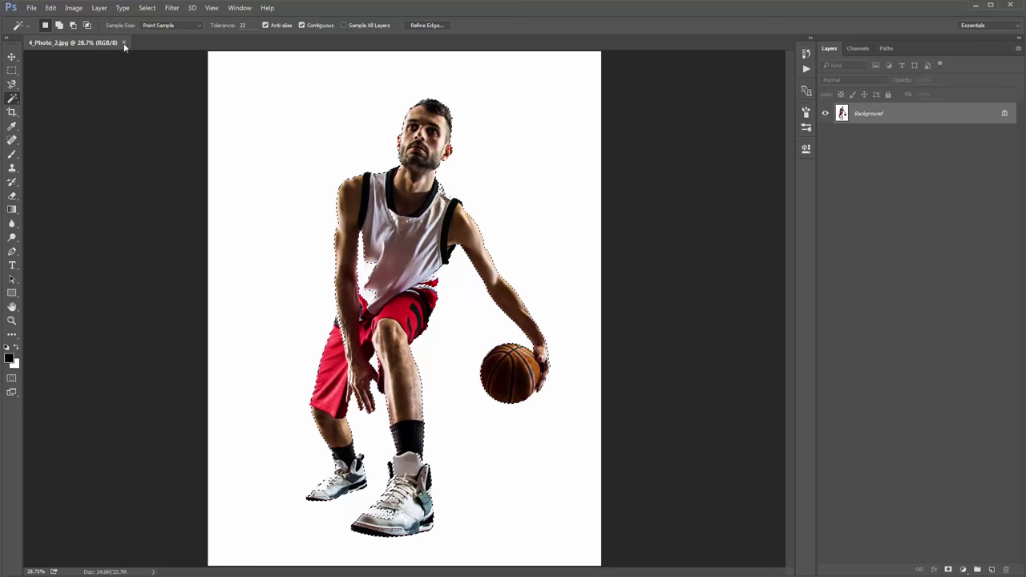
# Create a new layer named brush, fill the player selection with black on it, and deselect.
pyautogui.click(99, 7)
pyautogui.moveTo(106, 20)
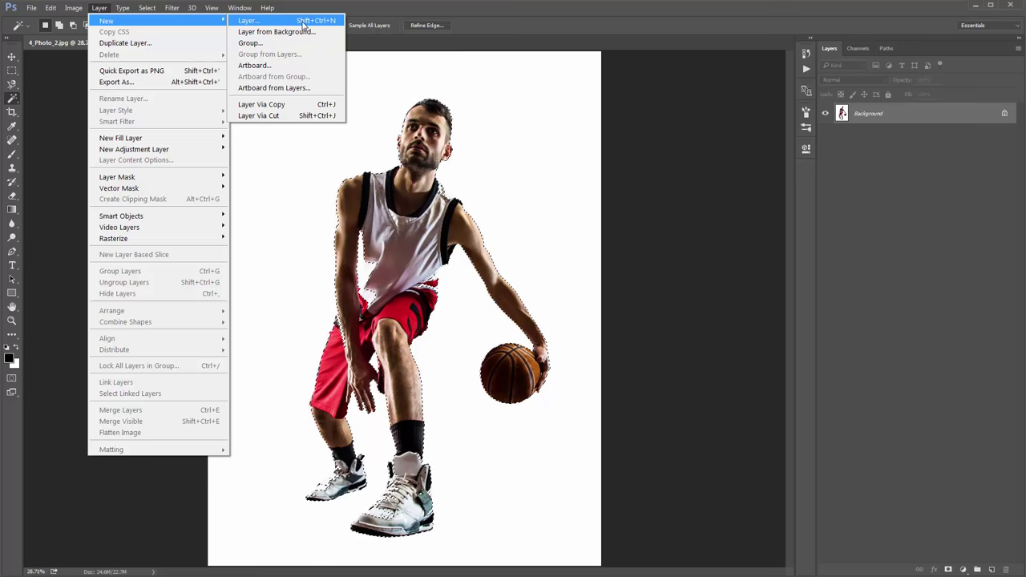
pyautogui.click(303, 24)
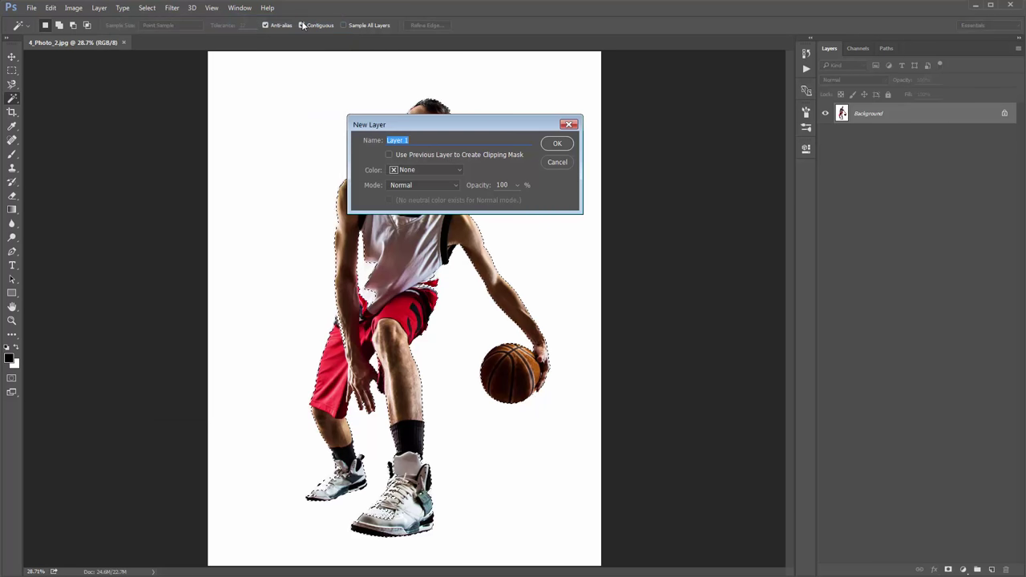
pyautogui.click(571, 142)
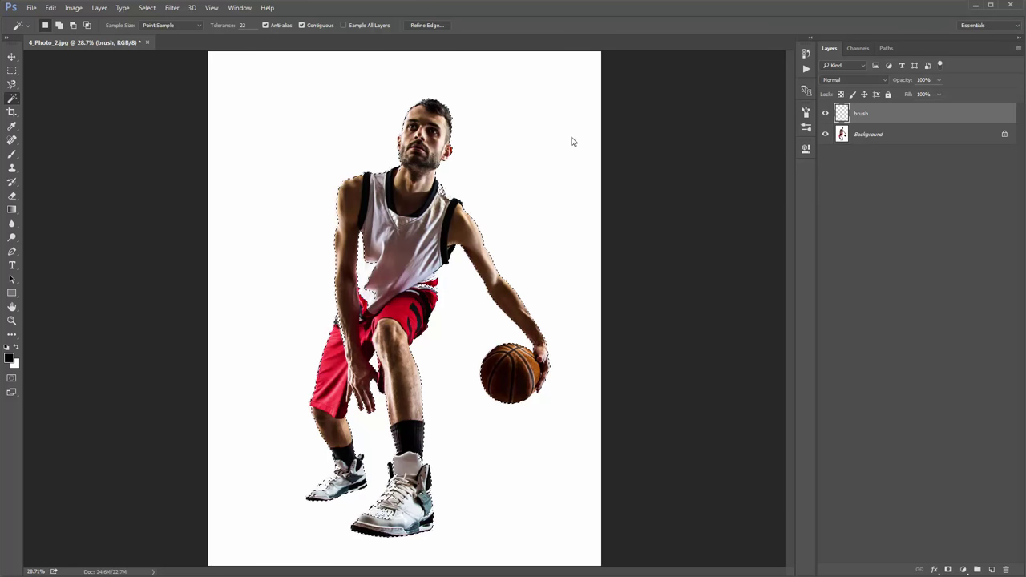
pyautogui.hotkey('alt', 'BackSpace')
pyautogui.hotkey('ctrl', 'd')
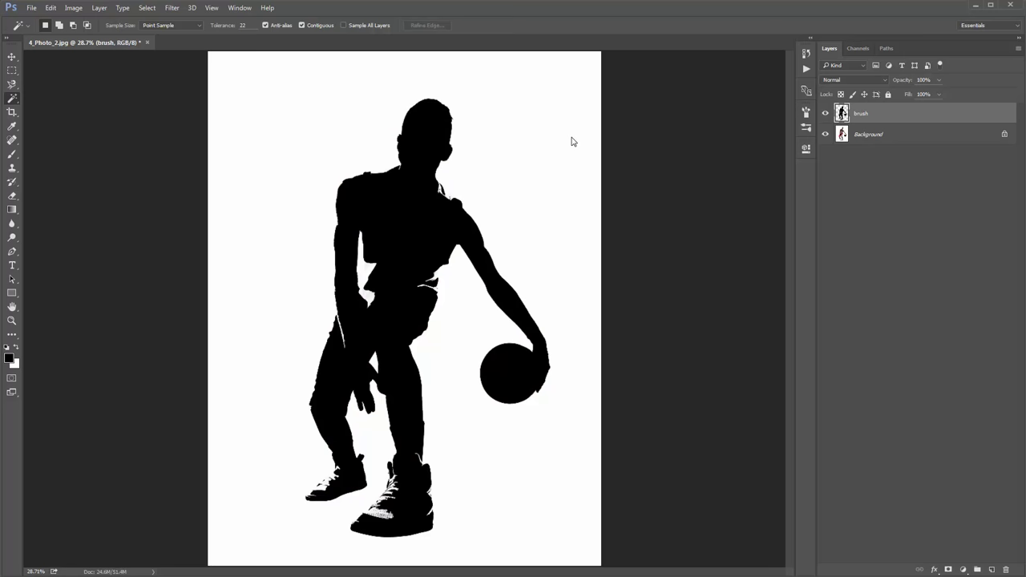
pyautogui.press('v')
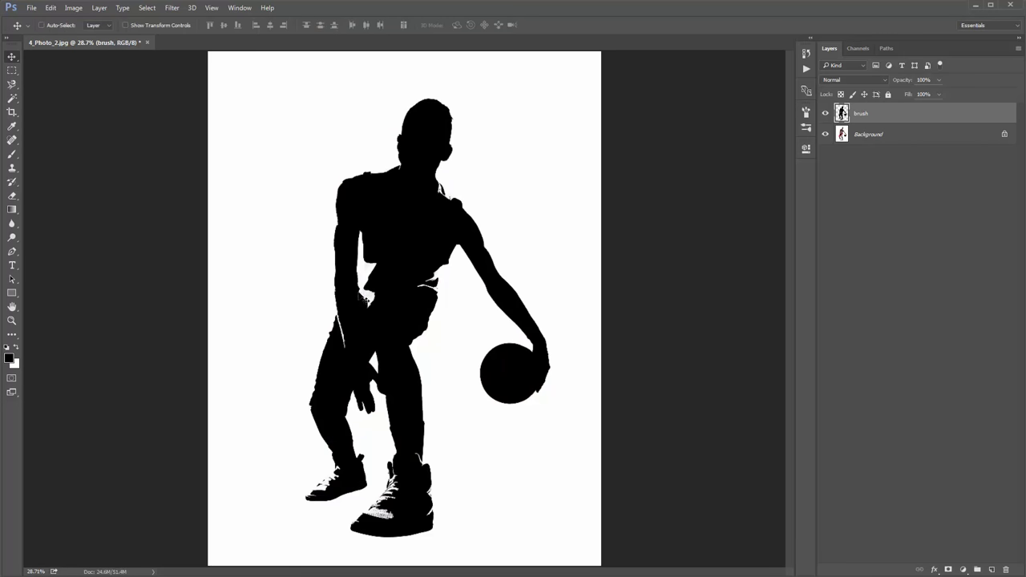
# Hide the brush layer, trace the missed white shirt area beside the arm with the Pen tool, and load the path as a selection.
pyautogui.click(825, 114)
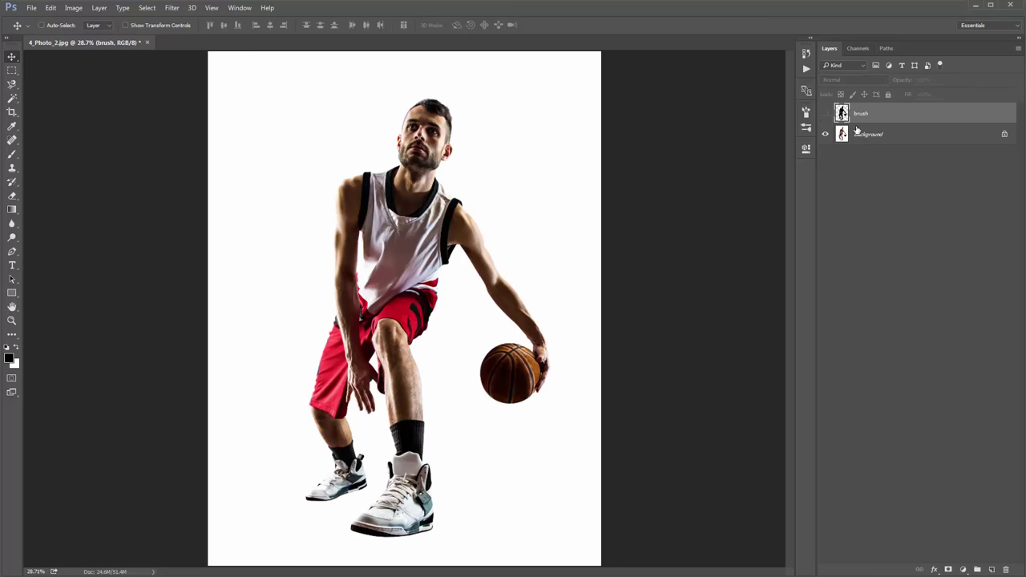
pyautogui.press('p')
pyautogui.scroll(1, 372, 232)
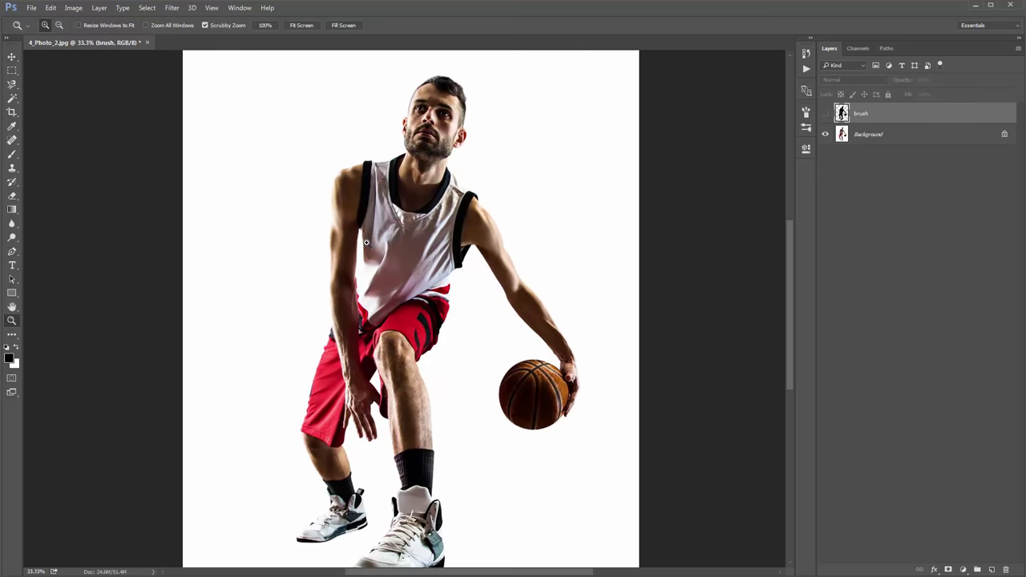
pyautogui.moveTo(372, 233); pyautogui.dragTo(366, 182)
pyautogui.click(360, 176)
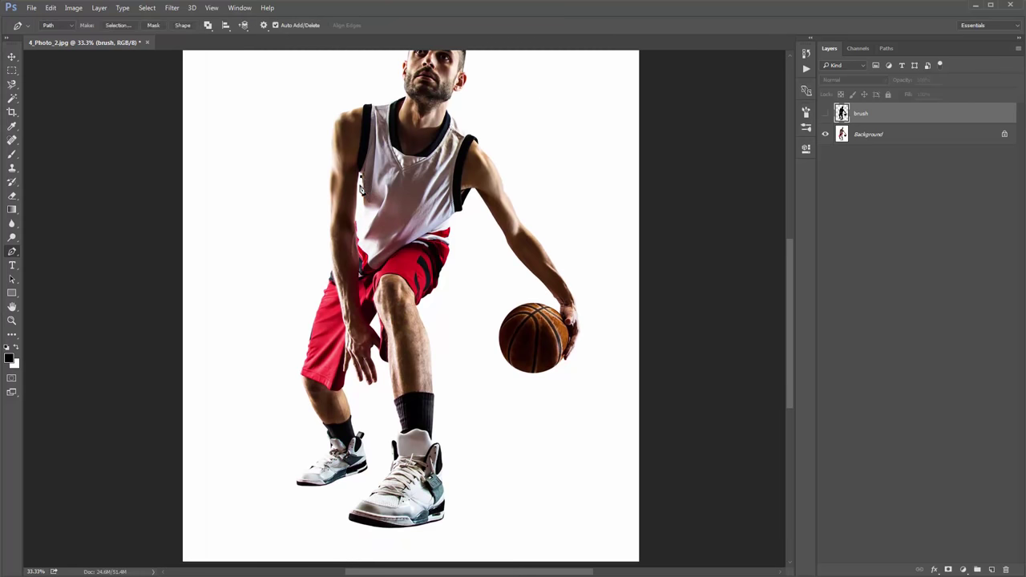
pyautogui.click(358, 223)
pyautogui.click(362, 245)
pyautogui.click(399, 234)
pyautogui.click(410, 188)
pyautogui.hotkey('ctrl', 'Return')
# Show the brush layer, fill the traced shirt area with black, and deselect.
pyautogui.click(825, 113)
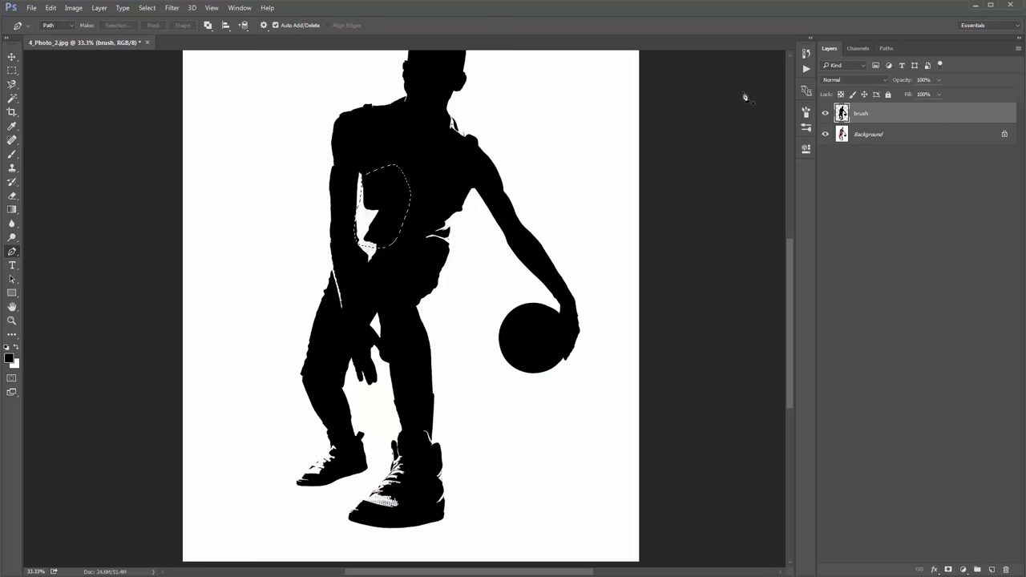
pyautogui.hotkey('alt', 'BackSpace')
pyautogui.hotkey('ctrl', 'd')
# Outline the white gap at the player's waist beside the forearm with the Pen tool, convert it to a selection, and fill it with black.
pyautogui.click(348, 243)
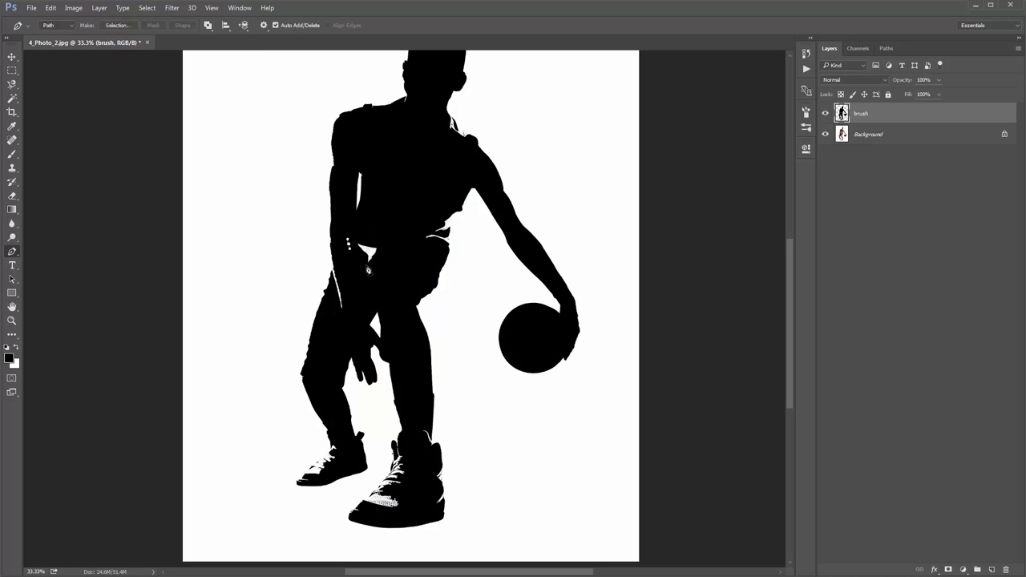
pyautogui.click(369, 266)
pyautogui.click(381, 255)
pyautogui.click(382, 237)
pyautogui.click(363, 230)
pyautogui.click(349, 246)
pyautogui.hotkey('ctrl', 'Return')
pyautogui.moveTo(432, 227); pyautogui.dragTo(433, 234)
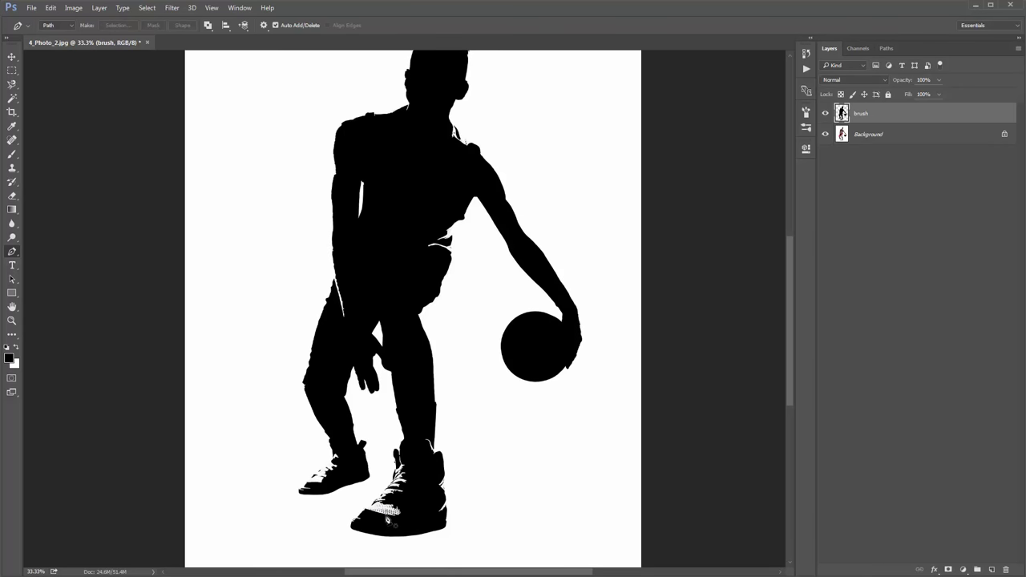
pyautogui.moveTo(416, 375); pyautogui.dragTo(382, 355)
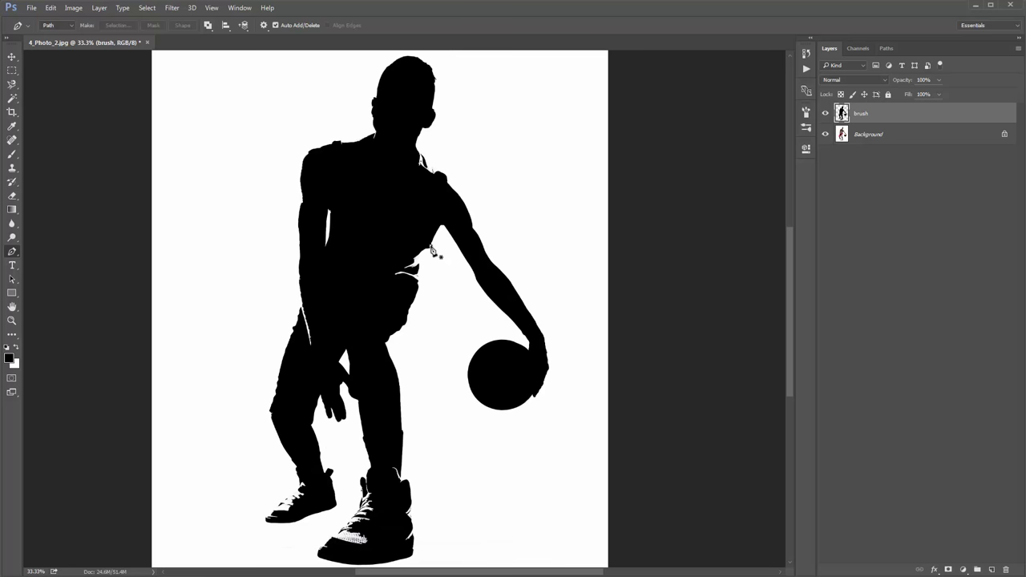
# Trace a closed Pen tool path around the white gap at the side of the player's waist, below the outstretched arm.
pyautogui.click(434, 245)
pyautogui.click(425, 265)
pyautogui.click(421, 279)
pyautogui.click(417, 290)
pyautogui.click(411, 290)
pyautogui.click(378, 270)
pyautogui.click(391, 239)
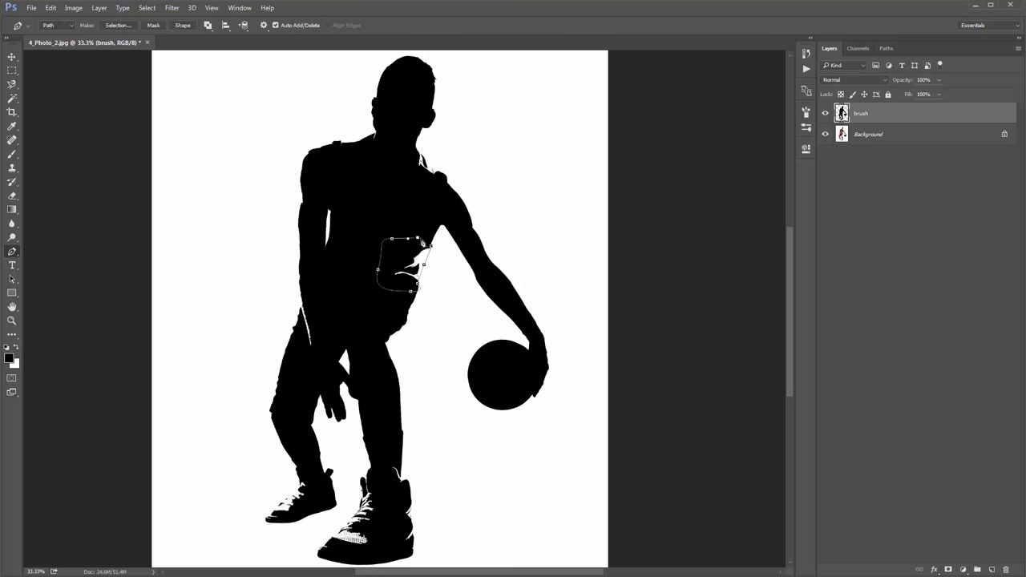
pyautogui.click(412, 237)
pyautogui.click(423, 241)
pyautogui.click(433, 246)
# Convert the waist path to a selection, fill it with black on the brush layer, and deselect.
pyautogui.hotkey('ctrl', 'Return')
pyautogui.hotkey('alt', 'BackSpace')
pyautogui.hotkey('ctrl', 'd')
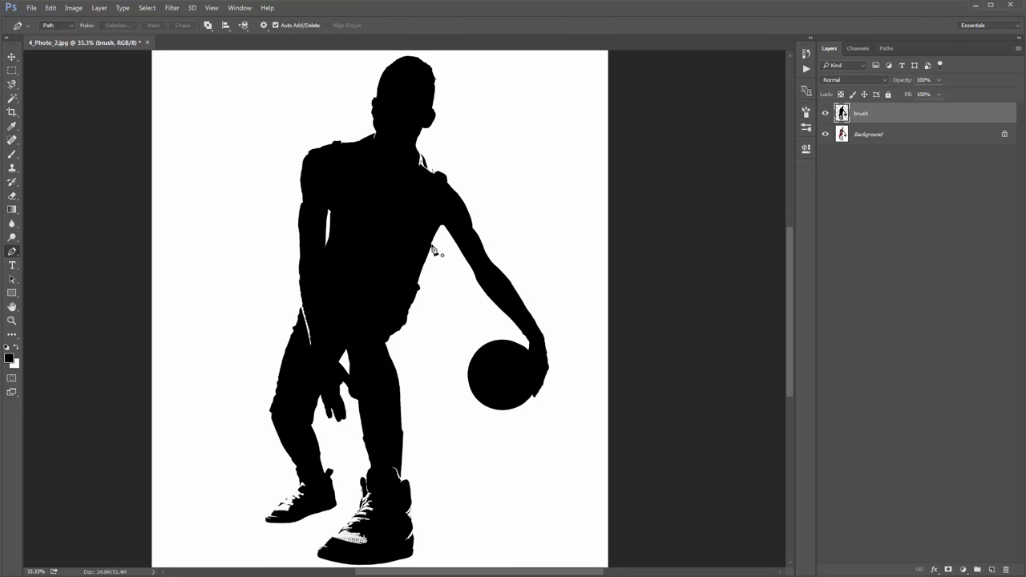
# Check the brush layer against the photo, and outline the small black bump protruding from the player's waist with the Pen tool.
pyautogui.press('v')
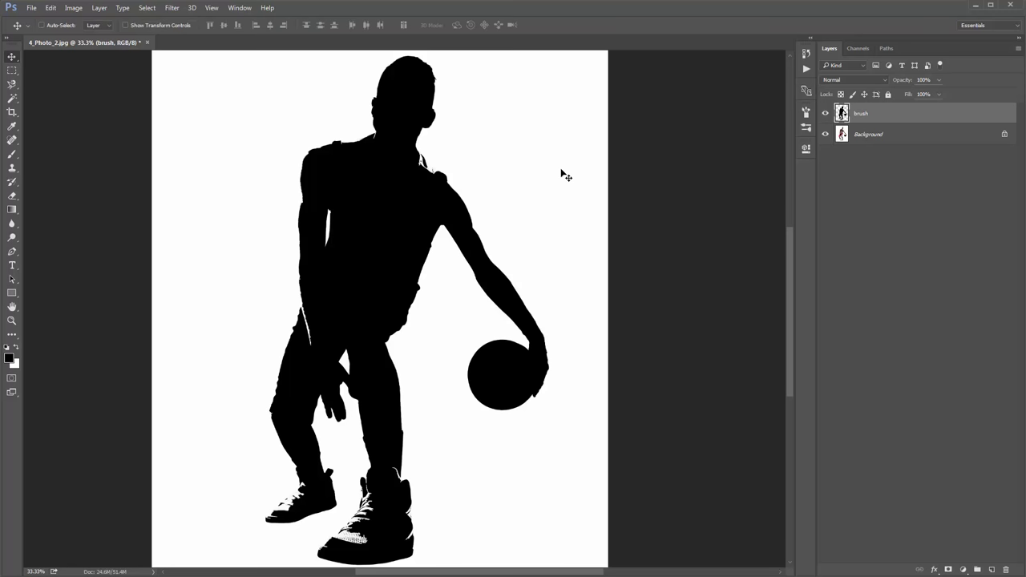
pyautogui.click(825, 114)
pyautogui.click(826, 114)
pyautogui.moveTo(454, 284)
pyautogui.mouseDown()
pyautogui.moveTo(468, 286)
pyautogui.moveTo(460, 280)
pyautogui.mouseUp()
pyautogui.press('p')
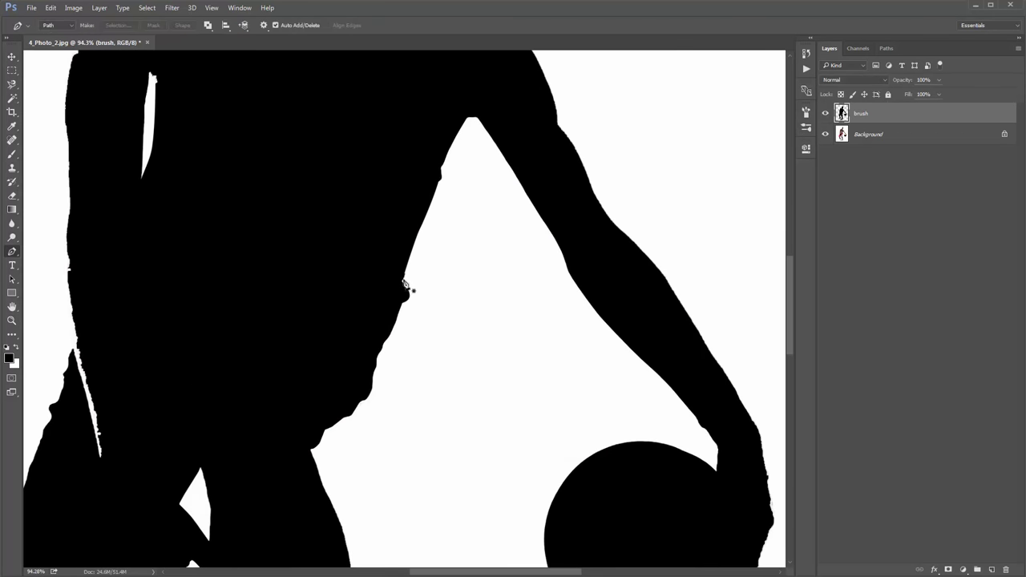
pyautogui.click(401, 279)
pyautogui.moveTo(400, 297); pyautogui.dragTo(400, 312)
pyautogui.click(412, 320)
pyautogui.click(428, 296)
pyautogui.click(428, 275)
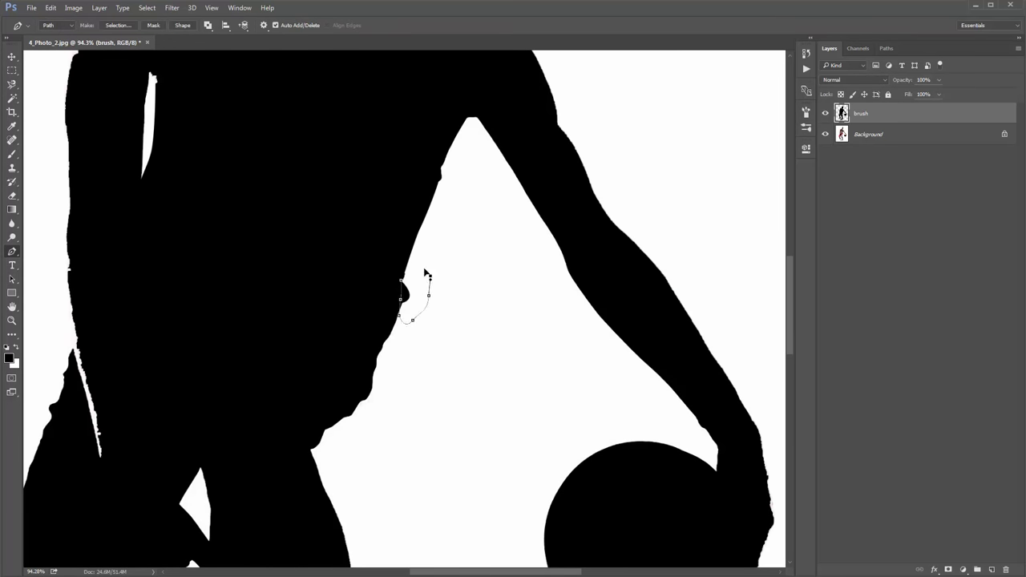
pyautogui.click(401, 280)
# Convert the path around the bump to a selection, delete the black inside it from the brush layer, and deselect.
pyautogui.hotkey('ctrl', 'Return')
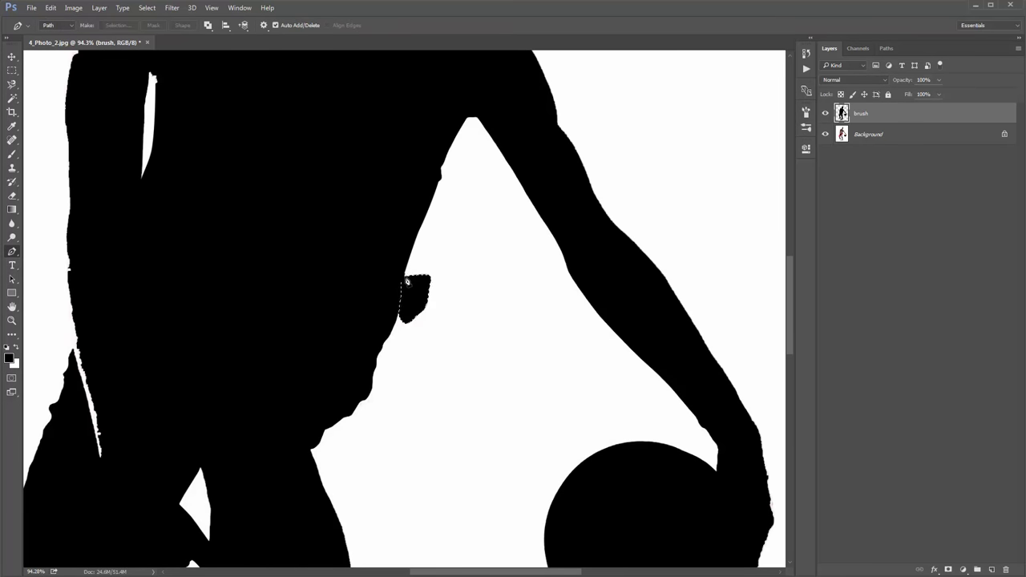
pyautogui.press('Delete')
pyautogui.hotkey('ctrl', 'd')
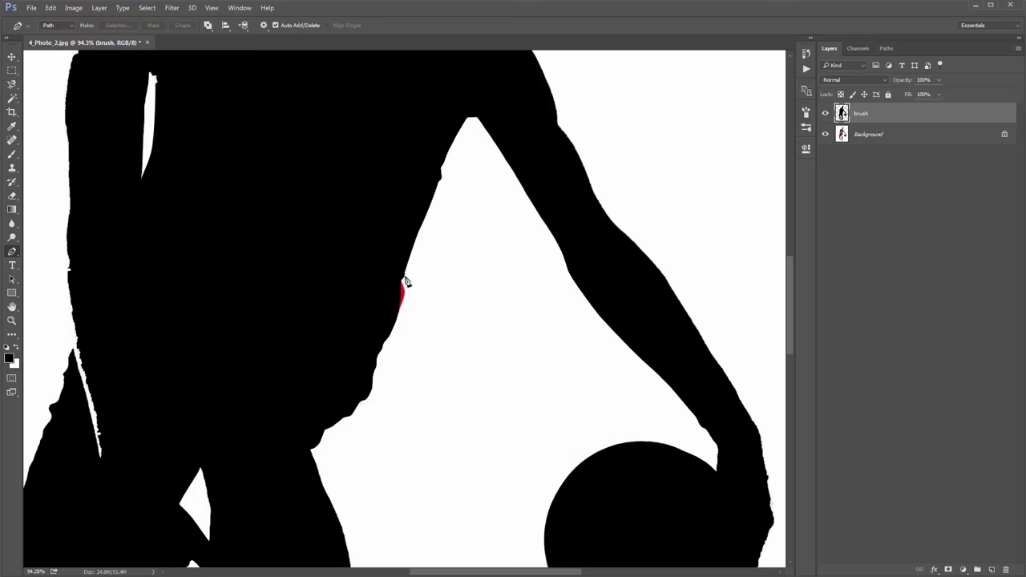
# Expand the Vintage action set and its Vintage action, and select the Select layer "brush" command.
pyautogui.hotkey('ctrl', '0')
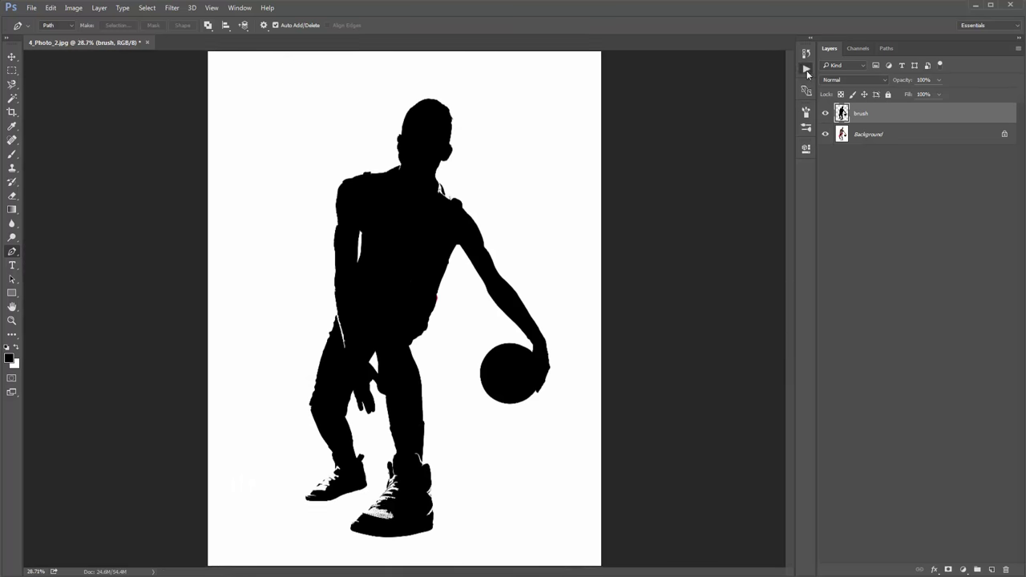
pyautogui.click(807, 70)
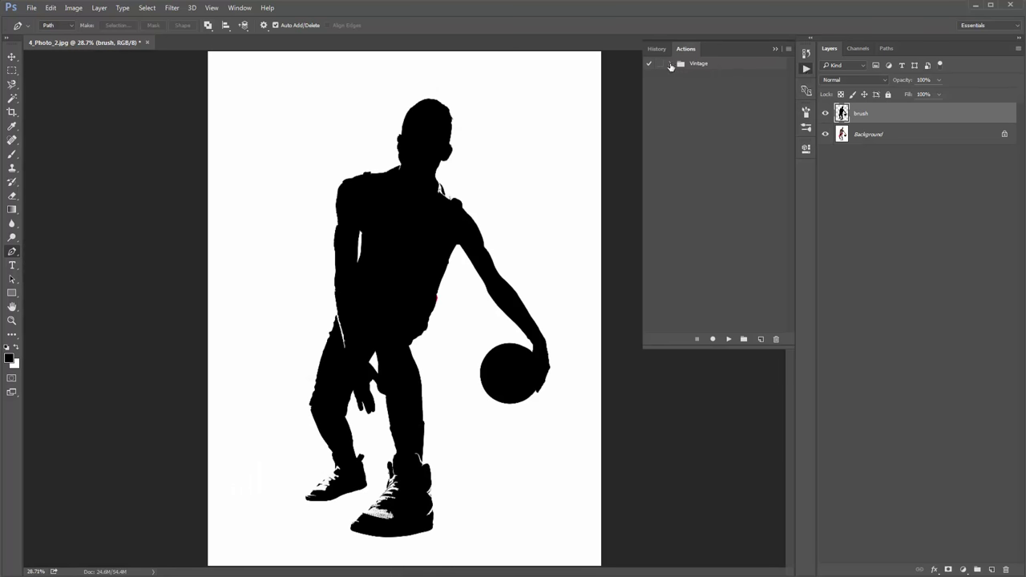
pyautogui.click(670, 64)
pyautogui.press('v')
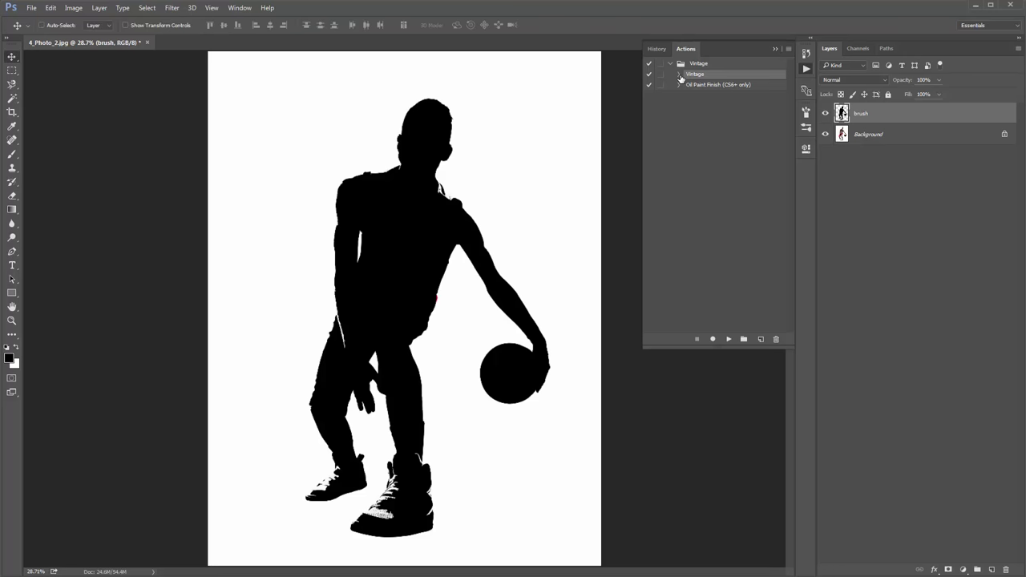
pyautogui.click(679, 73)
pyautogui.click(715, 85)
# Set the Brush tool's opacity to 100%.
pyautogui.press('b')
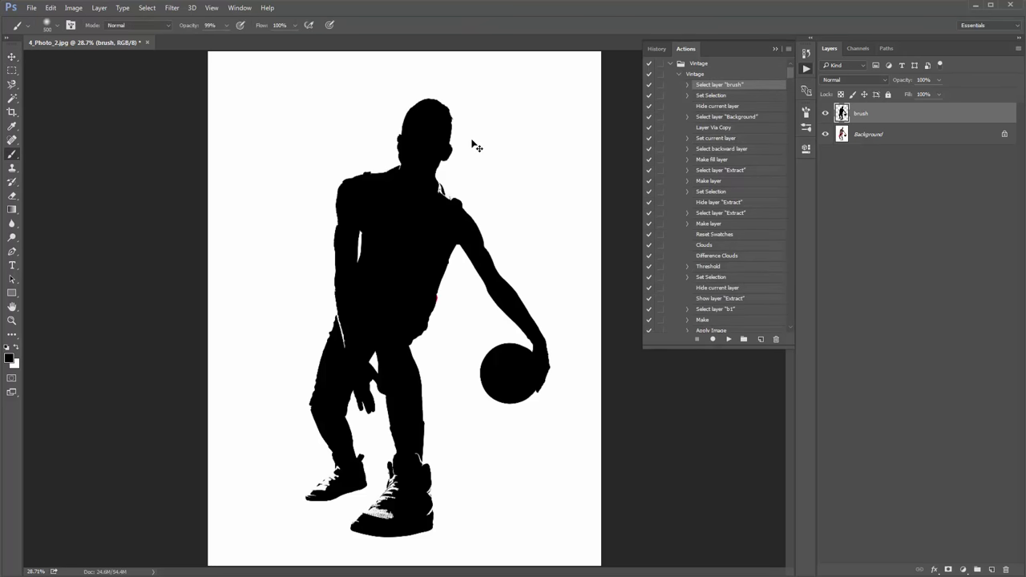
pyautogui.click(227, 25)
pyautogui.moveTo(227, 37); pyautogui.dragTo(238, 40)
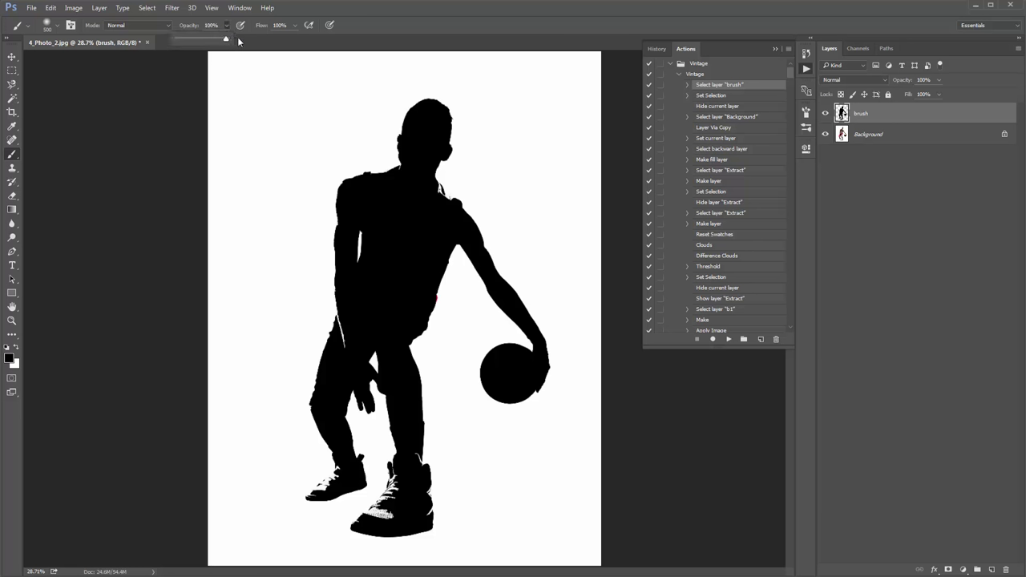
pyautogui.click(262, 79)
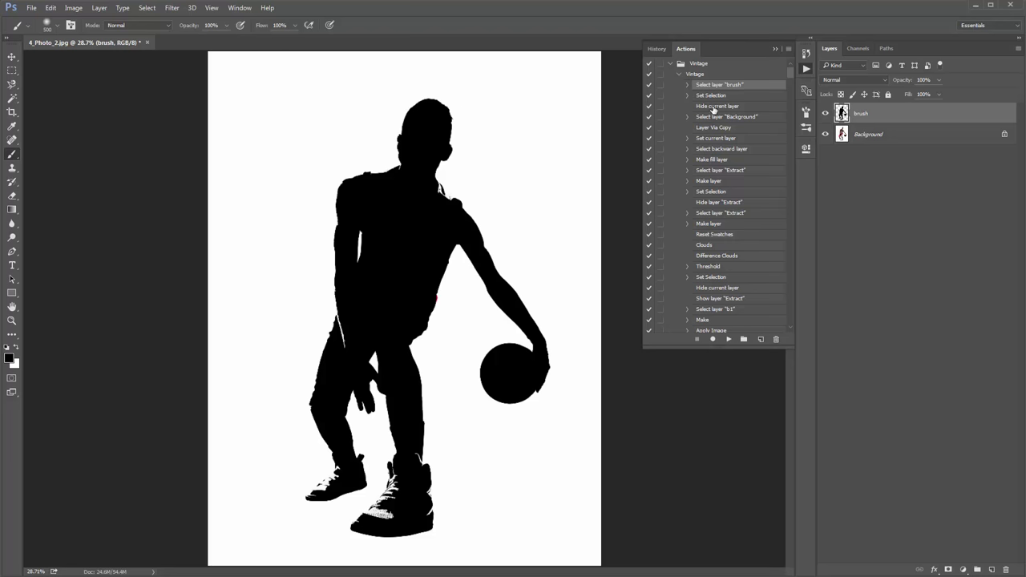
# Play the Vintage action from its Select layer "brush" command and put the action list away once it has run.
pyautogui.click(728, 339)
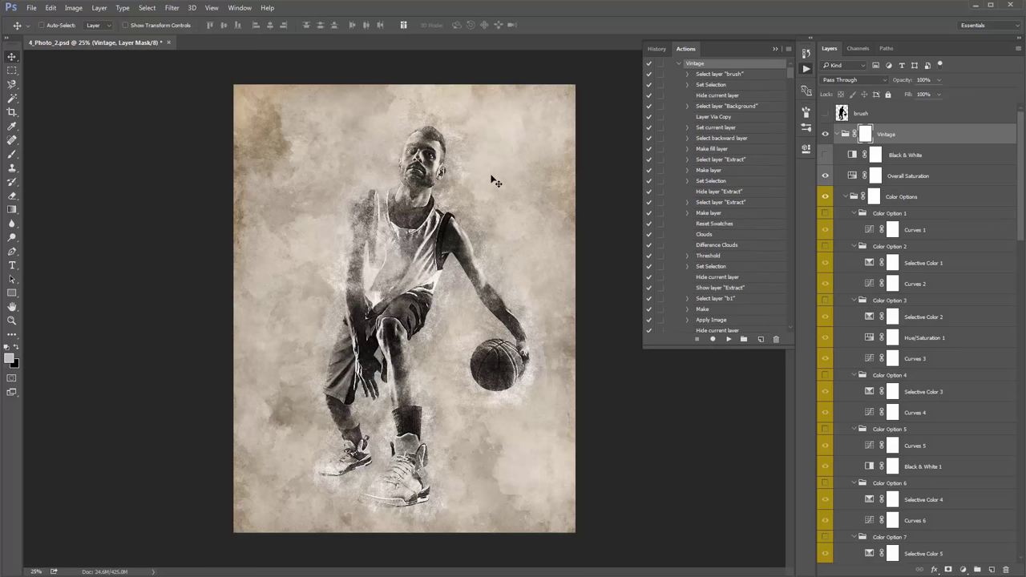
pyautogui.click(678, 63)
pyautogui.click(774, 49)
# Collapse all nested groups inside the Vintage layer group so only its top-level contents are listed.
pyautogui.click(851, 135)
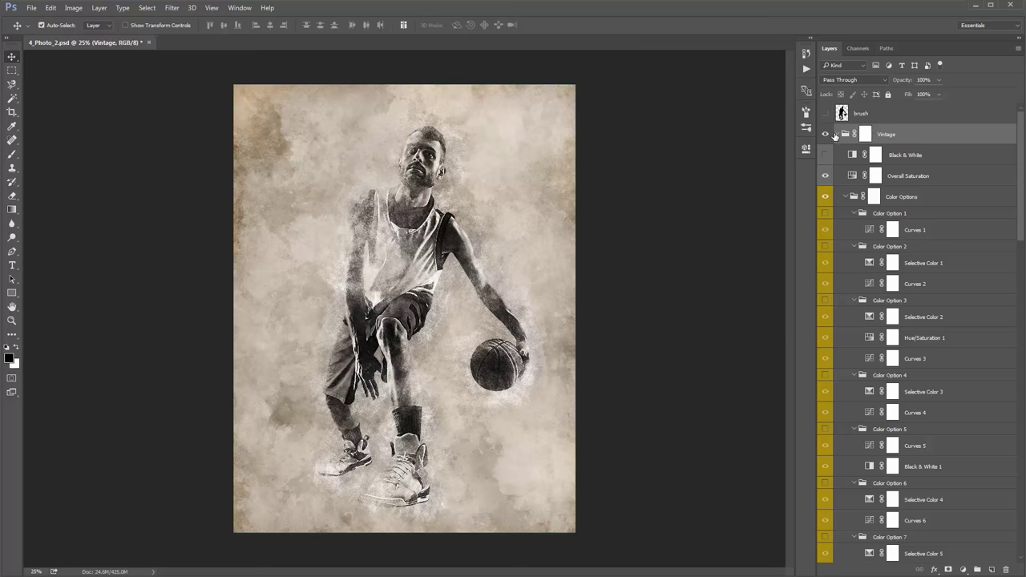
pyautogui.keyDown('alt'); pyautogui.click(837, 136); pyautogui.keyUp('alt')
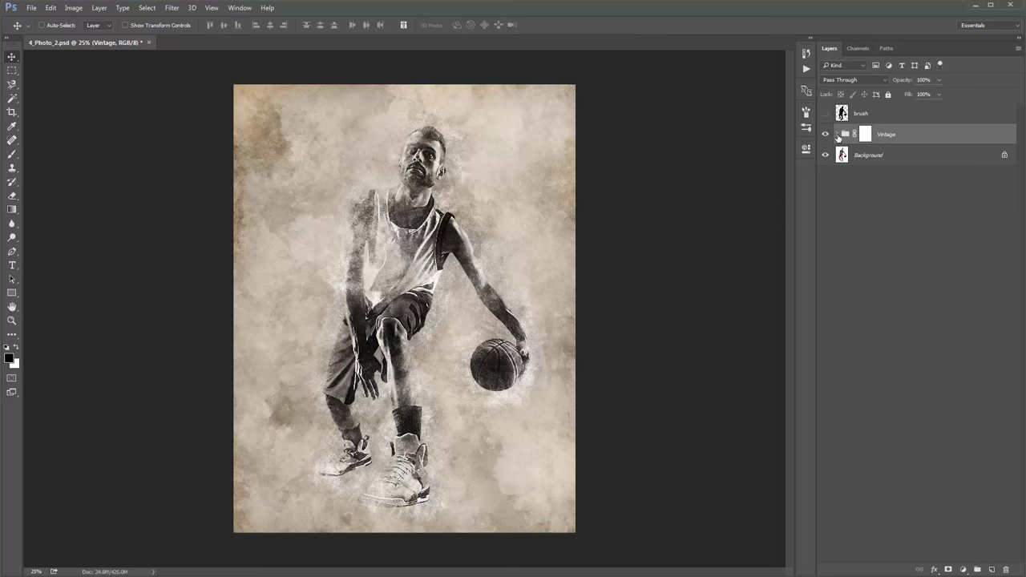
pyautogui.click(837, 136)
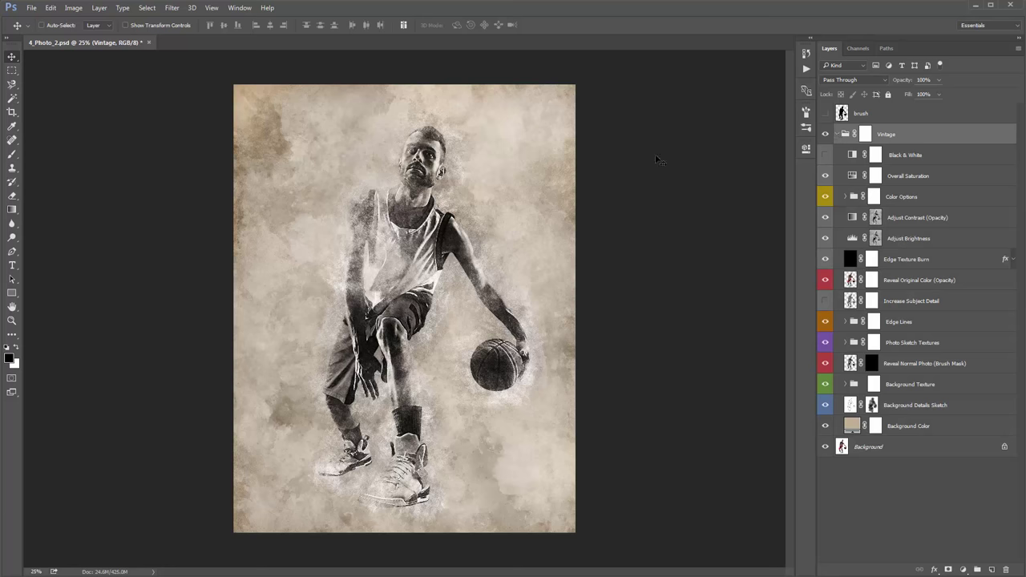
# Target the mask of the Reveal Normal Photo (Brush Mask) layer and choose the 600 px textured brush with white as the foreground color.
pyautogui.hotkey('ctrl', '+')
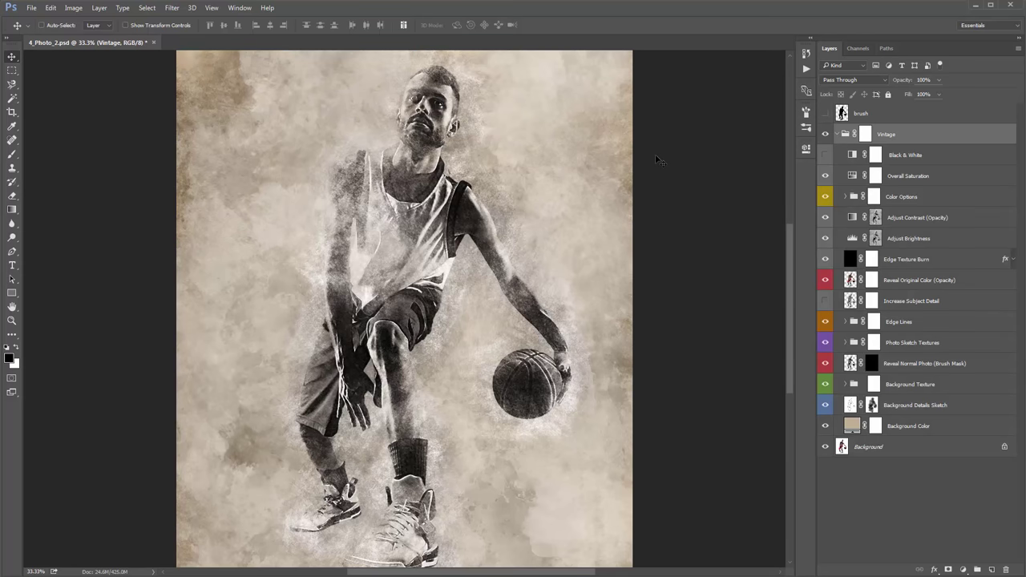
pyautogui.scroll(1, 610, 204)
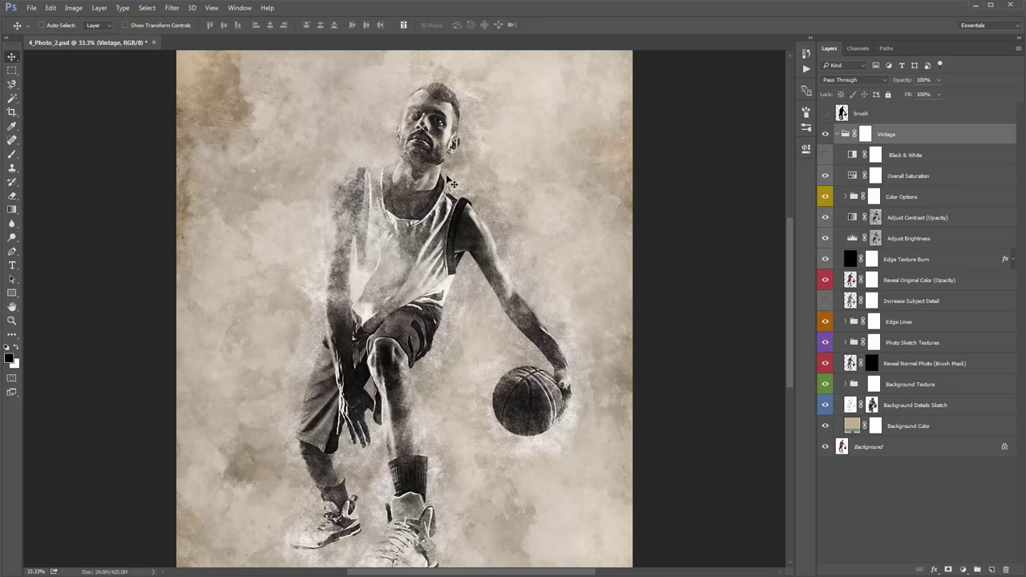
pyautogui.click(915, 365)
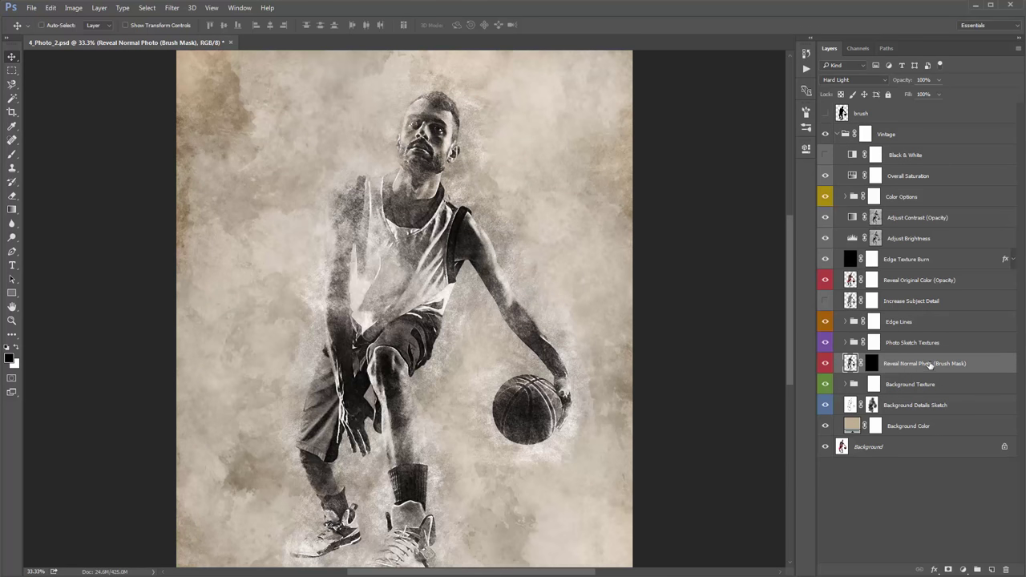
pyautogui.click(872, 364)
pyautogui.press('b')
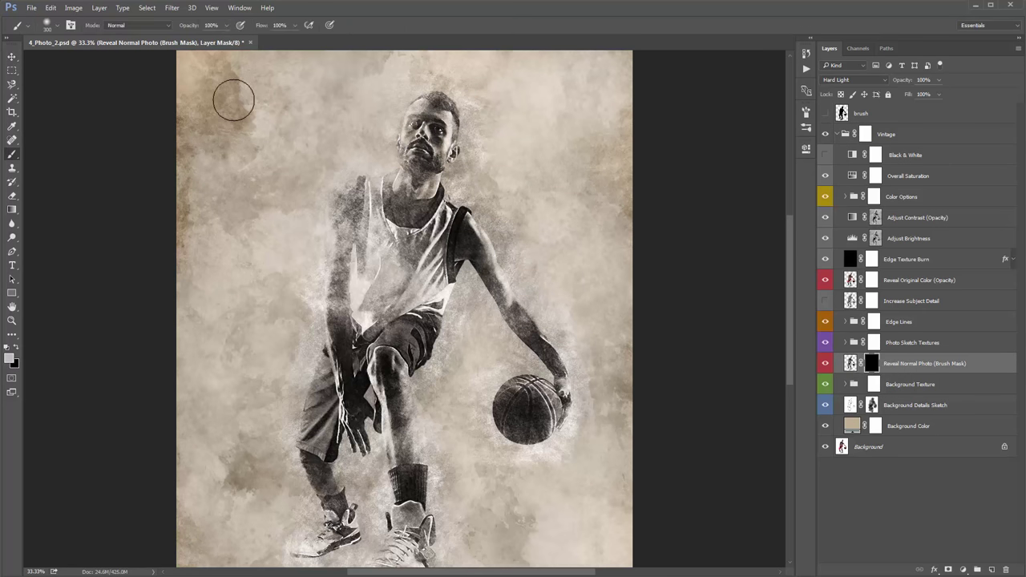
pyautogui.rightClick(229, 97)
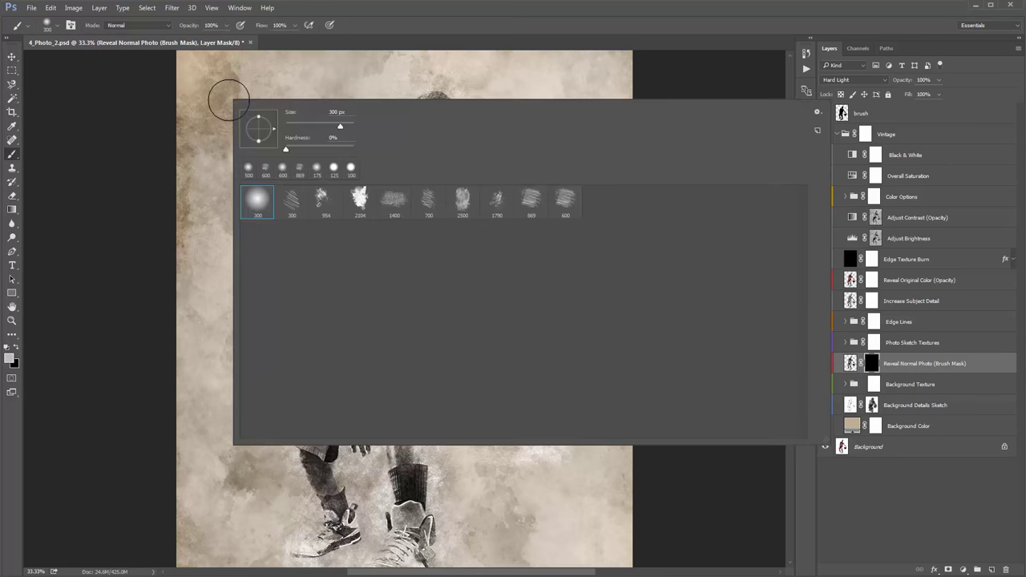
pyautogui.doubleClick(564, 208)
pyautogui.moveTo(328, 232); pyautogui.dragTo(296, 185)
pyautogui.press('x')
pyautogui.press('x')
pyautogui.press('x')
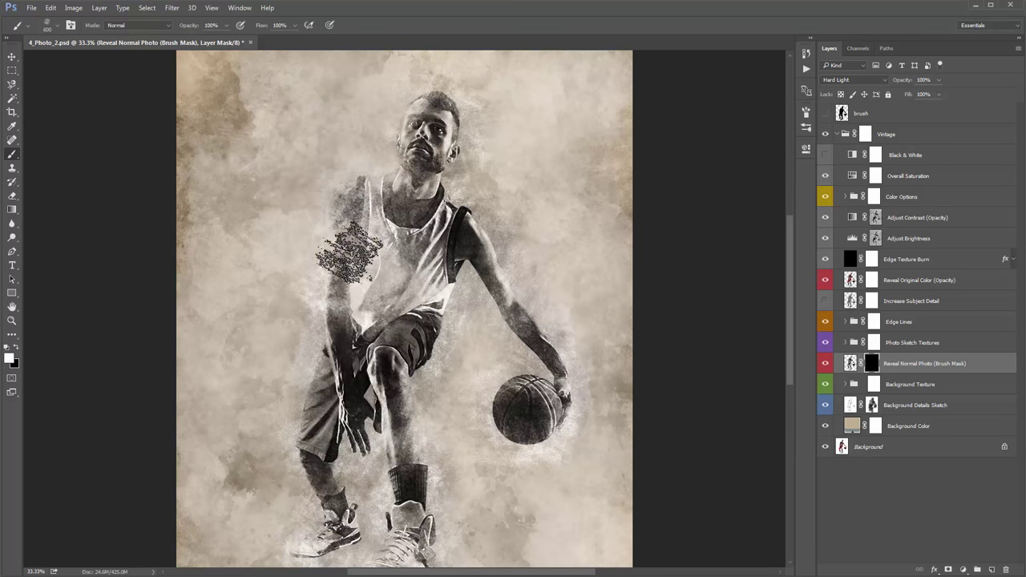
# Try painting white on the mask over the player's faded arm, shoulder and head, and undo the painting.
pyautogui.moveTo(349, 253)
pyautogui.mouseDown()
pyautogui.moveTo(329, 203)
pyautogui.moveTo(320, 286)
pyautogui.mouseUp()
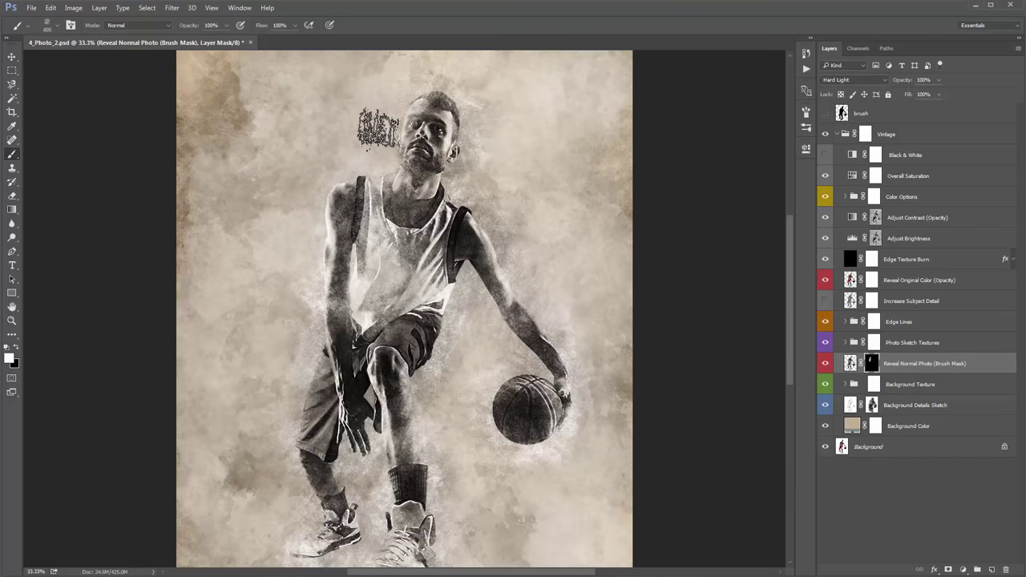
pyautogui.click(405, 112)
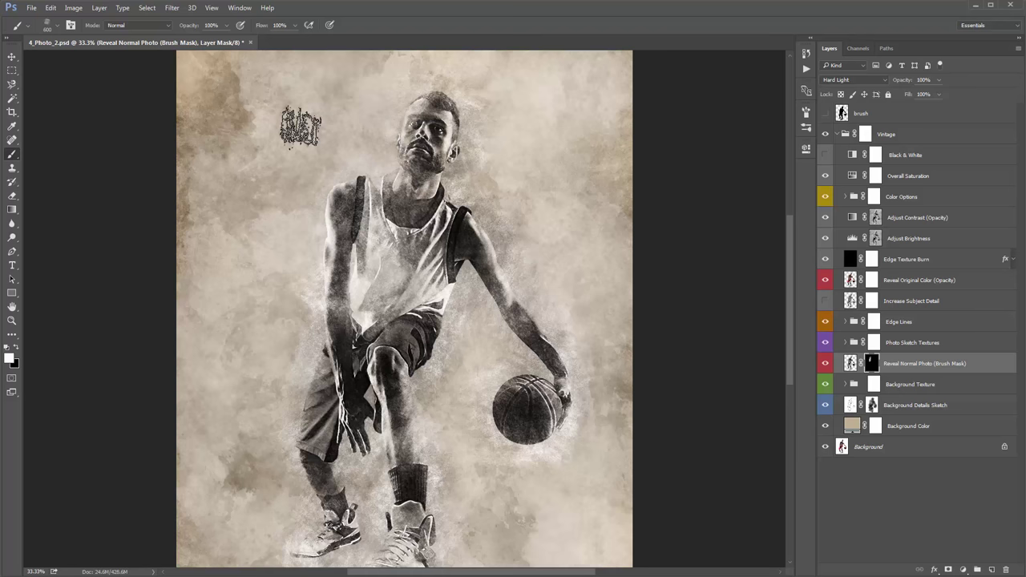
pyautogui.hotkey('ctrl', 'z')
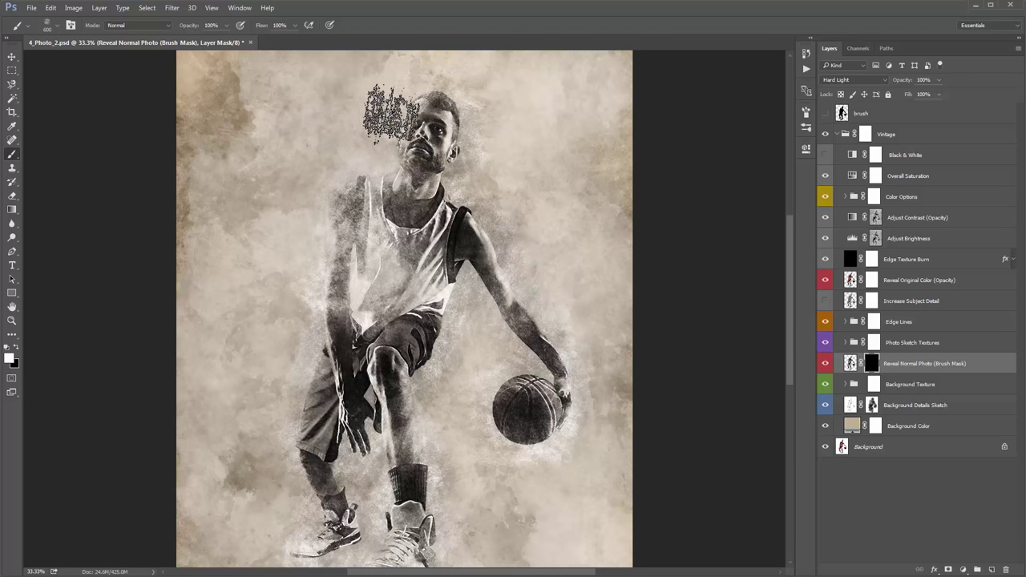
# Paint white on the Reveal Normal Photo mask over the player's head, shoulder and faded arm to bring back the photo detail.
pyautogui.moveTo(395, 126)
pyautogui.mouseDown()
pyautogui.moveTo(396, 96)
pyautogui.moveTo(374, 103)
pyautogui.moveTo(393, 103)
pyautogui.mouseUp()
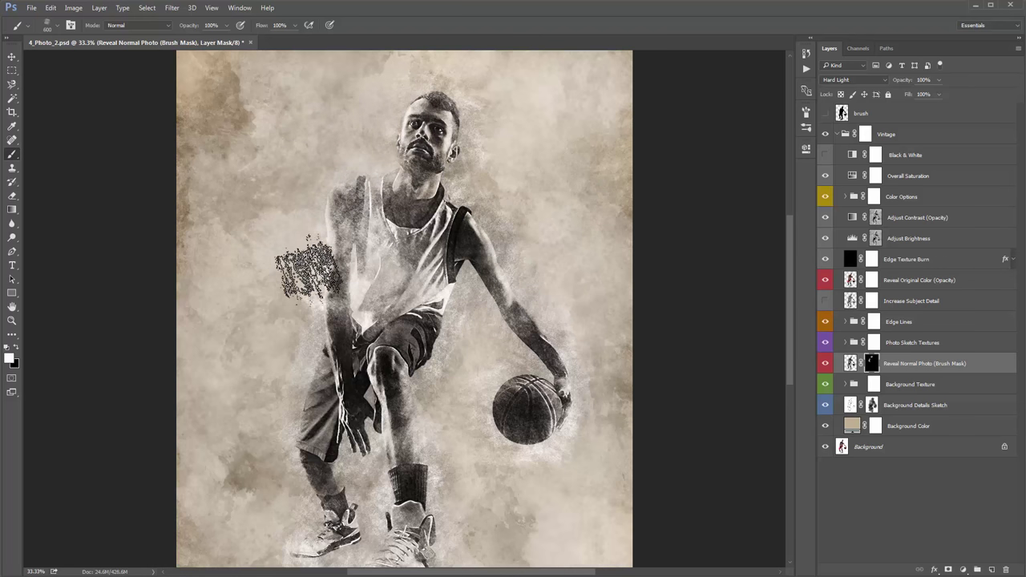
pyautogui.press('v')
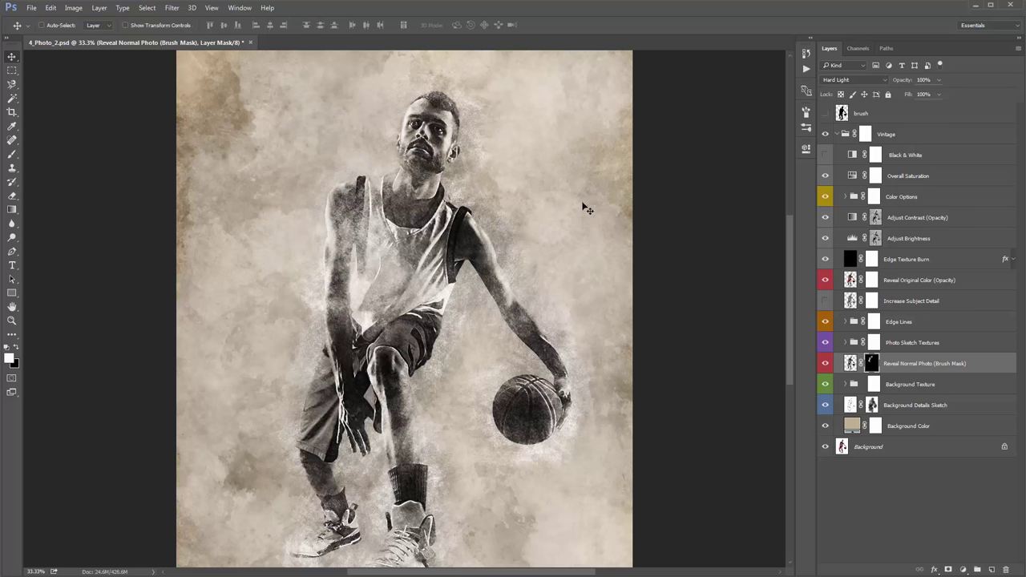
pyautogui.hotkey('ctrl', '0')
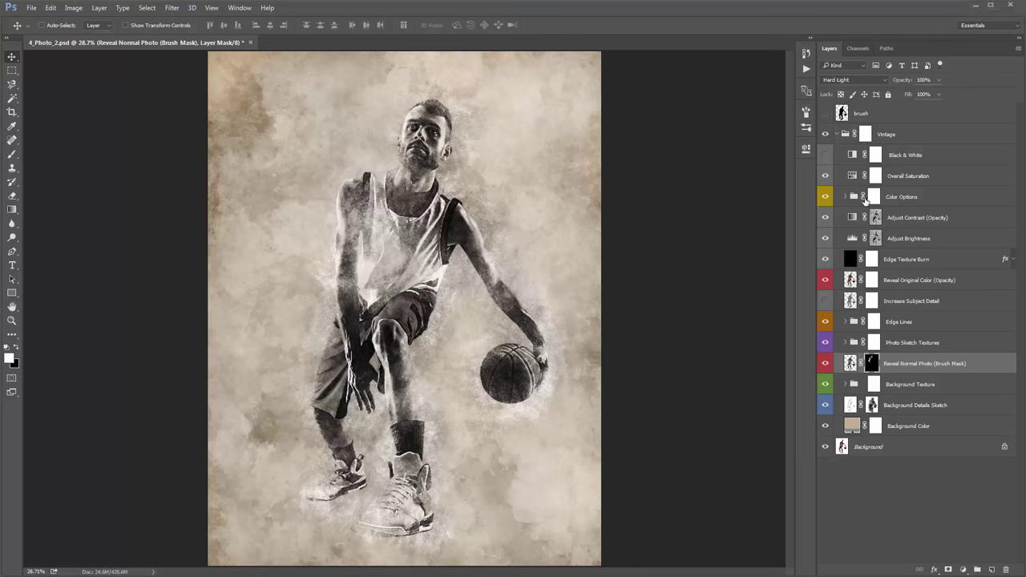
# Expand the Color Options group and preview Color Options 16, 15 and 13 one at a time.
pyautogui.click(871, 196)
pyautogui.click(845, 196)
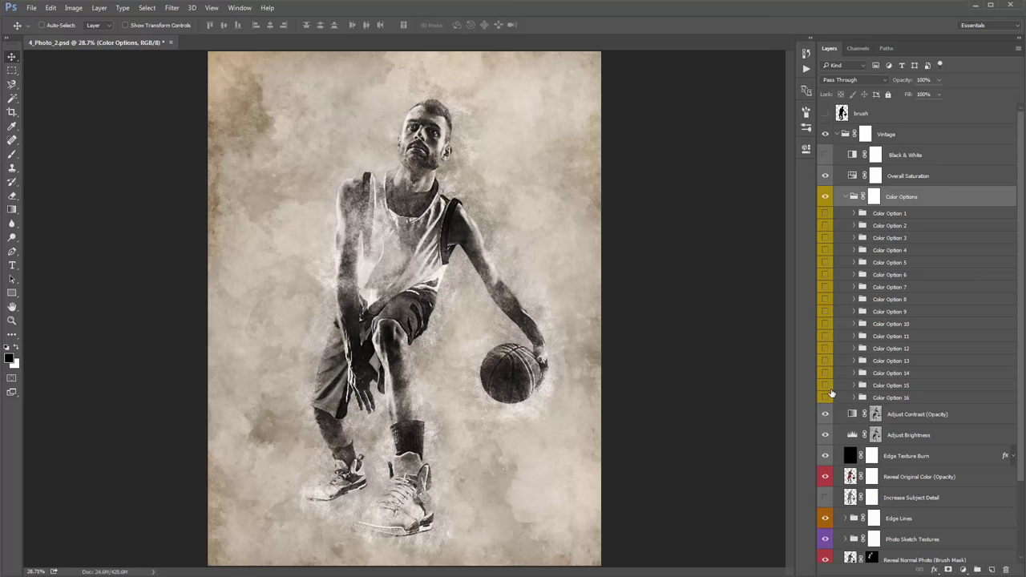
pyautogui.click(825, 398)
pyautogui.click(825, 398)
pyautogui.click(826, 386)
pyautogui.click(826, 386)
pyautogui.click(826, 361)
# Turn on Color Option 12 and set its opacity to 30%.
pyautogui.click(826, 349)
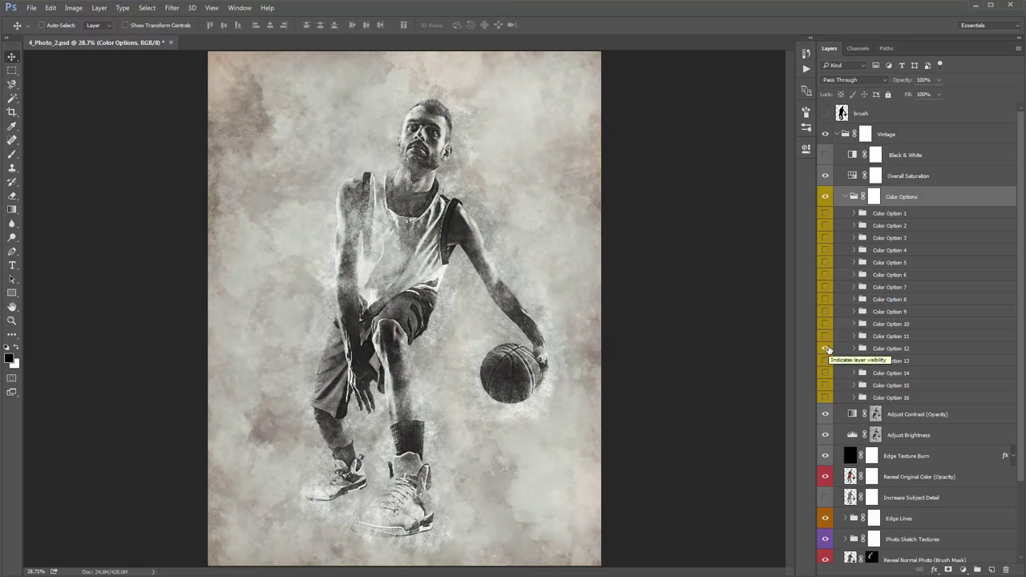
pyautogui.click(886, 349)
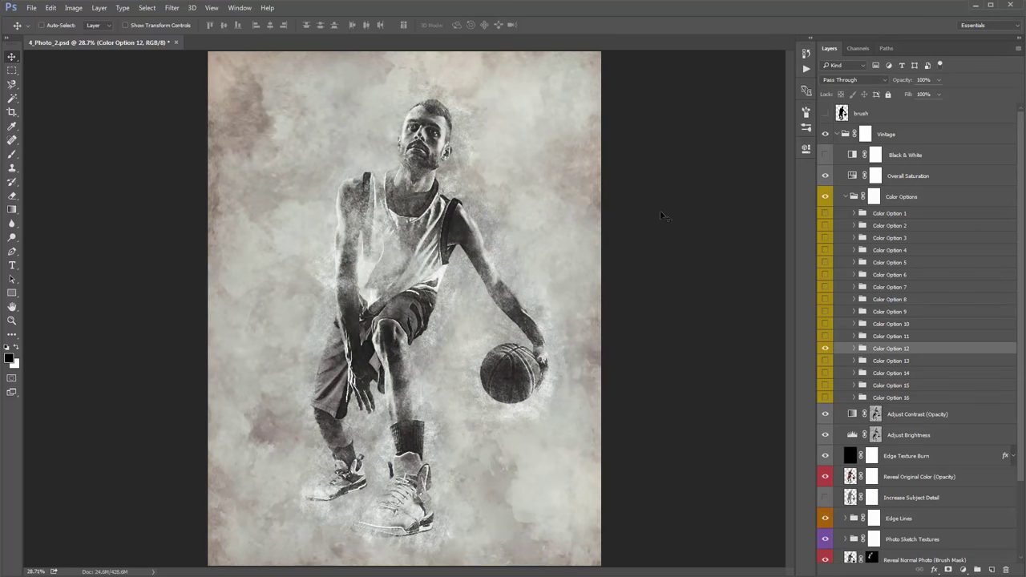
# Preview Color Options 11, 10 and 9 in turn, trying Color Option 10 at 50% opacity, and hide each again.
pyautogui.click(825, 335)
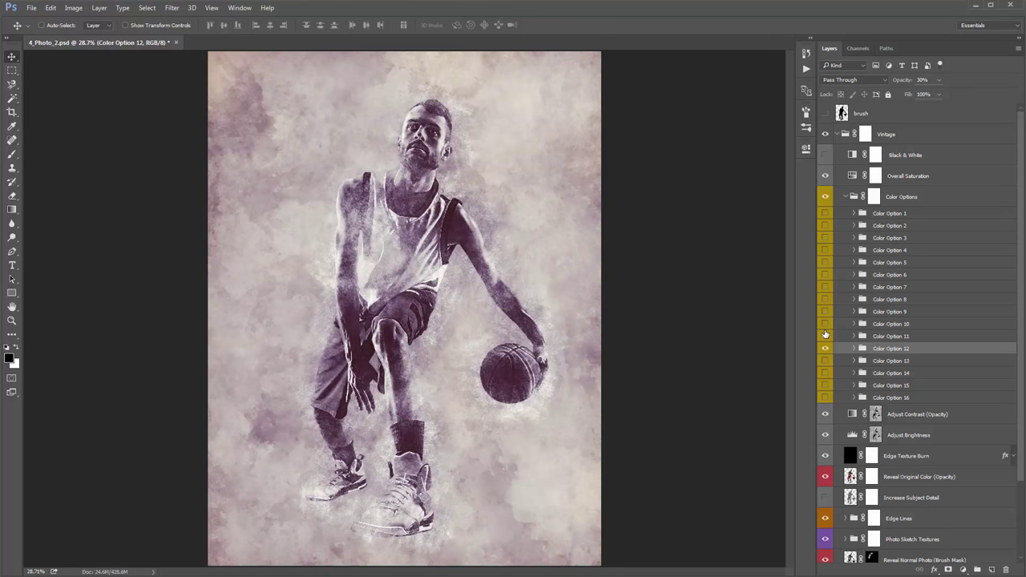
pyautogui.click(826, 335)
pyautogui.click(826, 324)
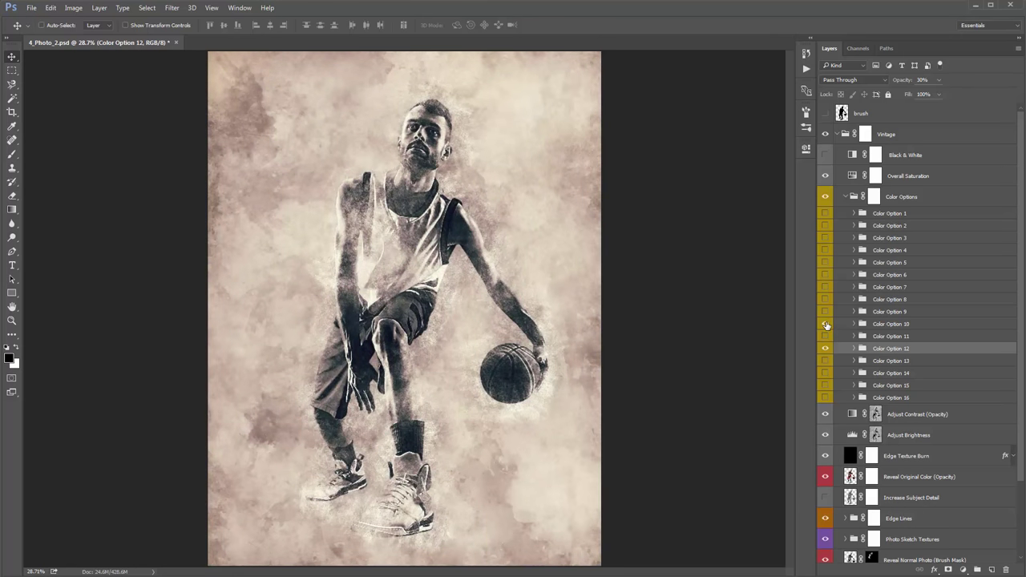
pyautogui.click(892, 326)
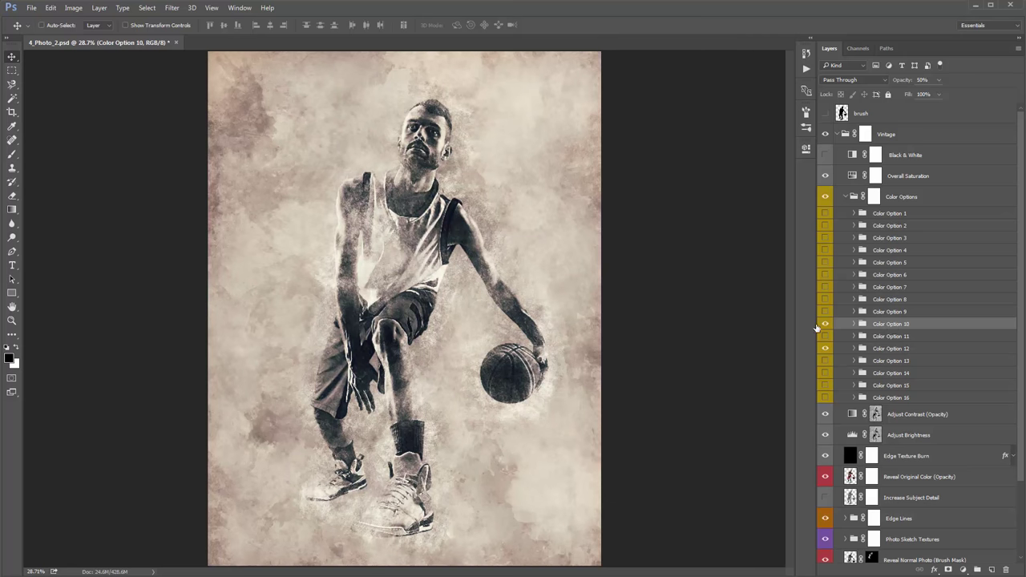
pyautogui.click(825, 324)
pyautogui.click(825, 311)
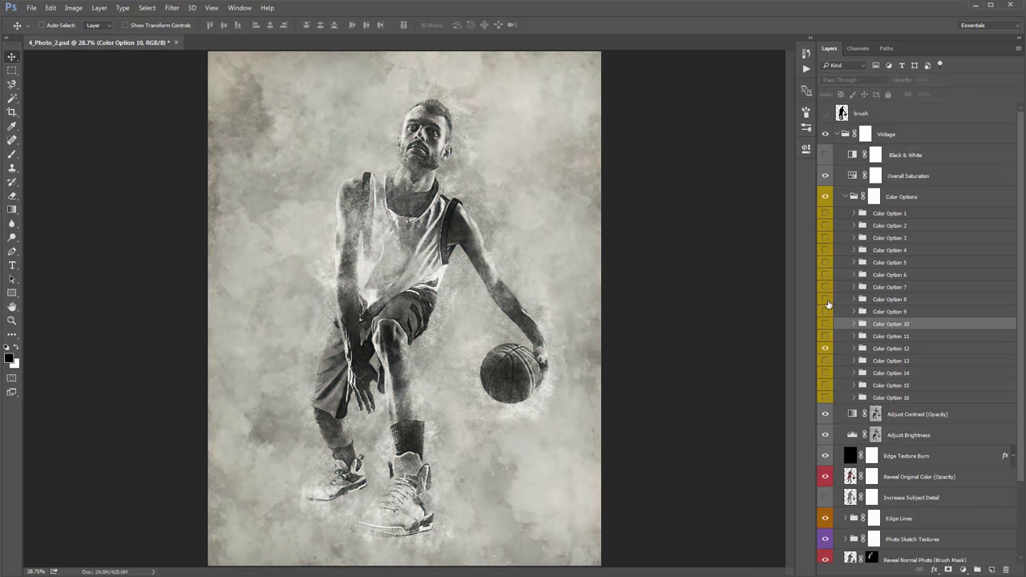
pyautogui.click(826, 311)
# Turn on Color Option 7 and set its opacity to 28%.
pyautogui.click(826, 287)
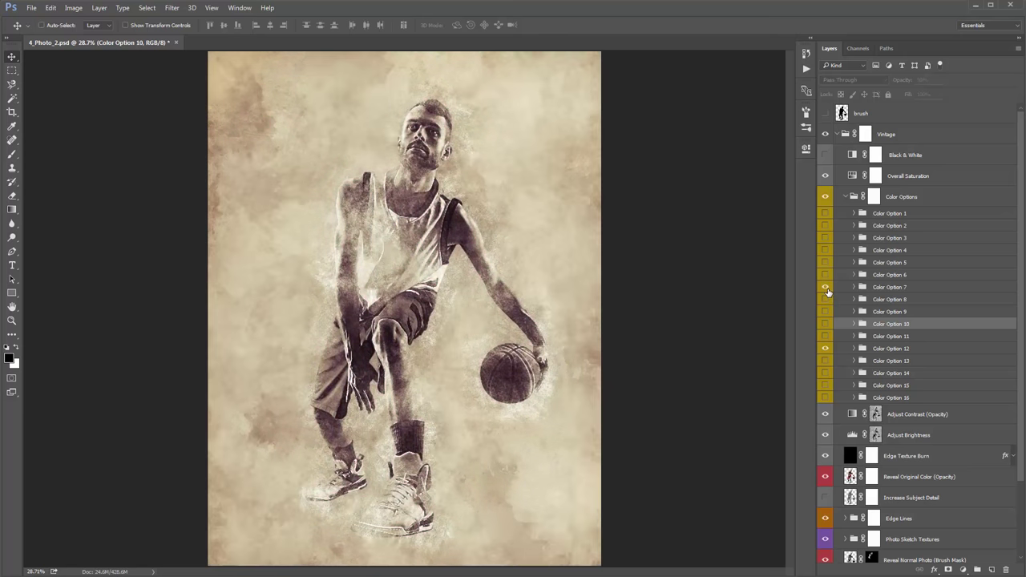
pyautogui.click(890, 287)
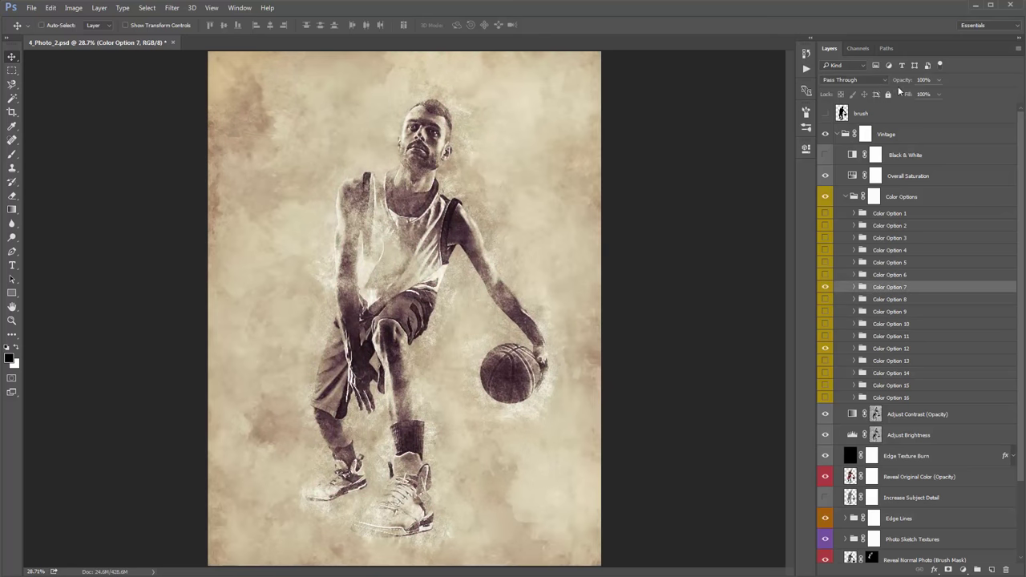
pyautogui.press('2')
pyautogui.press('3')
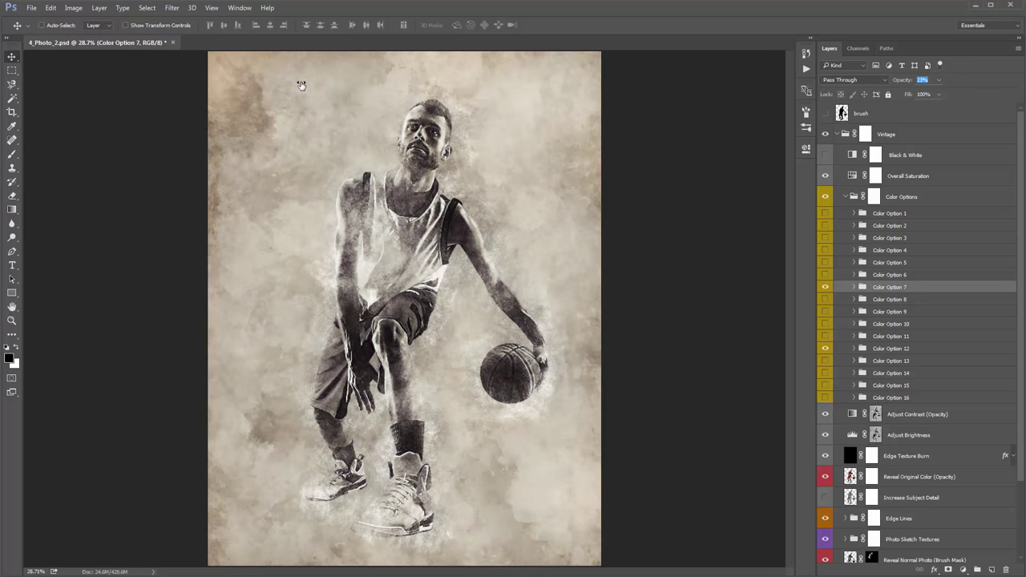
pyautogui.press('2')
pyautogui.press('8')
# Compare Color Options 6 and 5, and turn on Color Option 16 at 60% opacity.
pyautogui.click(825, 275)
pyautogui.click(826, 264)
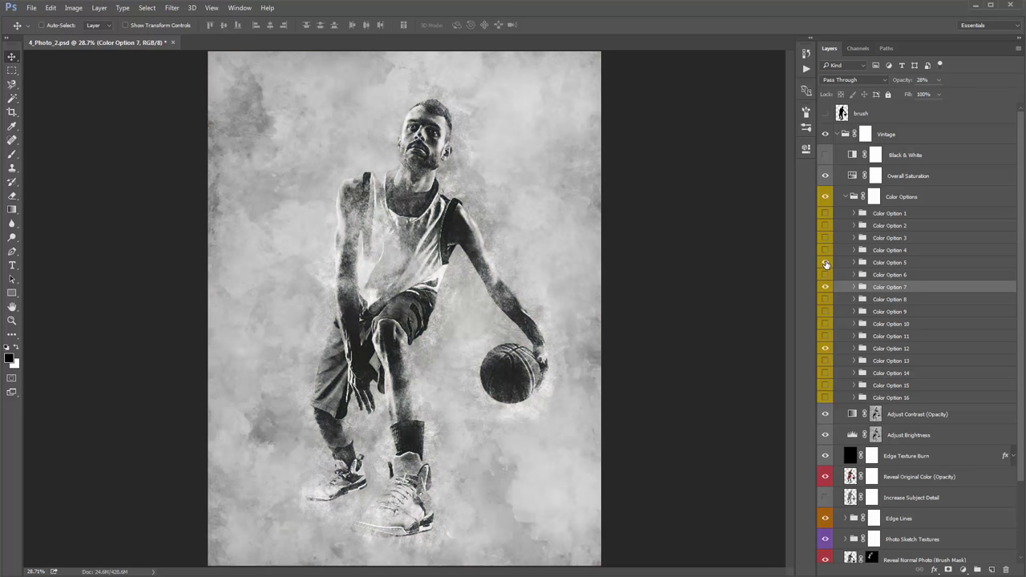
pyautogui.click(825, 398)
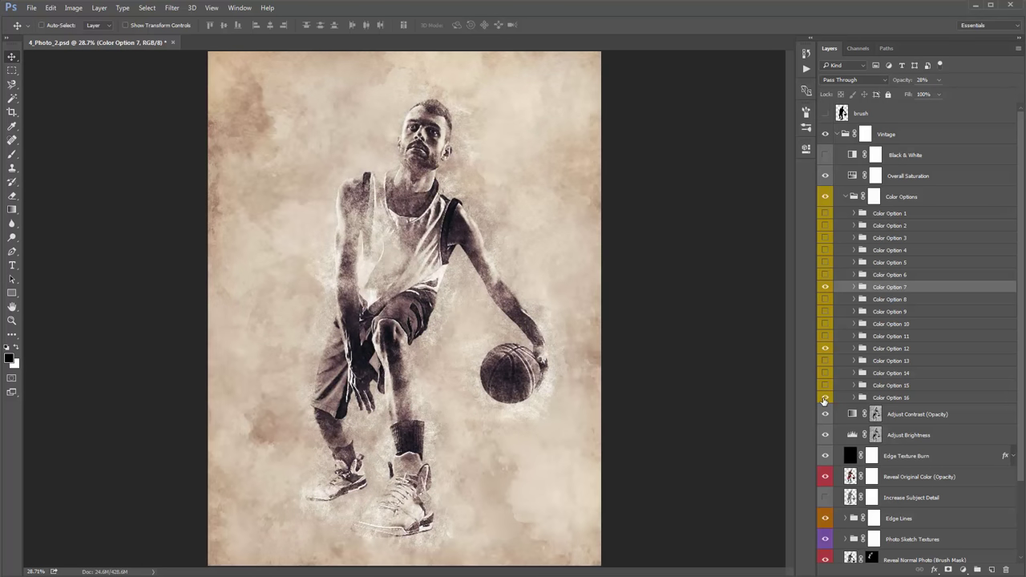
pyautogui.click(906, 400)
pyautogui.moveTo(904, 80); pyautogui.dragTo(624, 94)
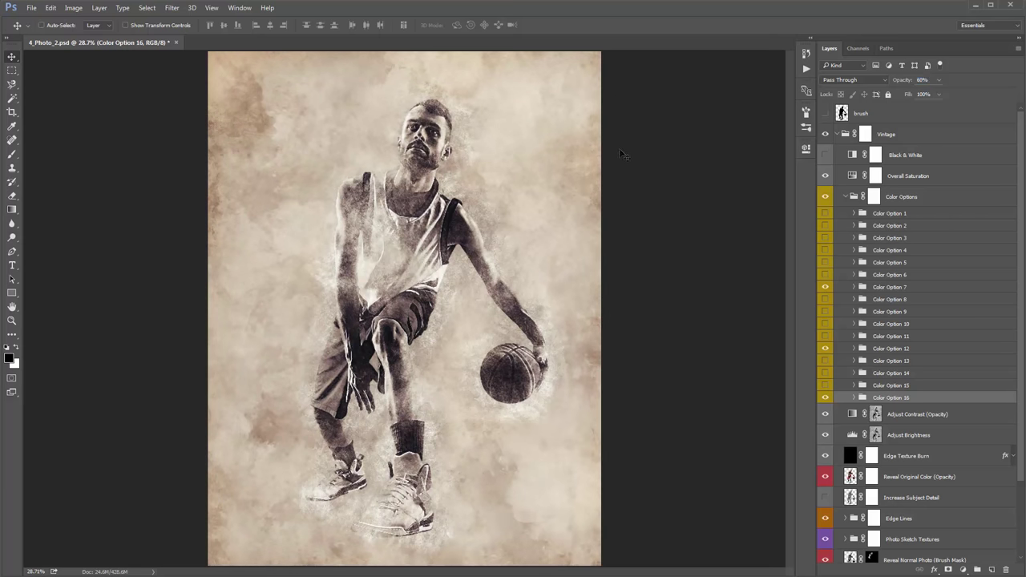
# Collapse the Color Options group and set the opacity of the Reveal Original Color layer to 23%.
pyautogui.click(845, 196)
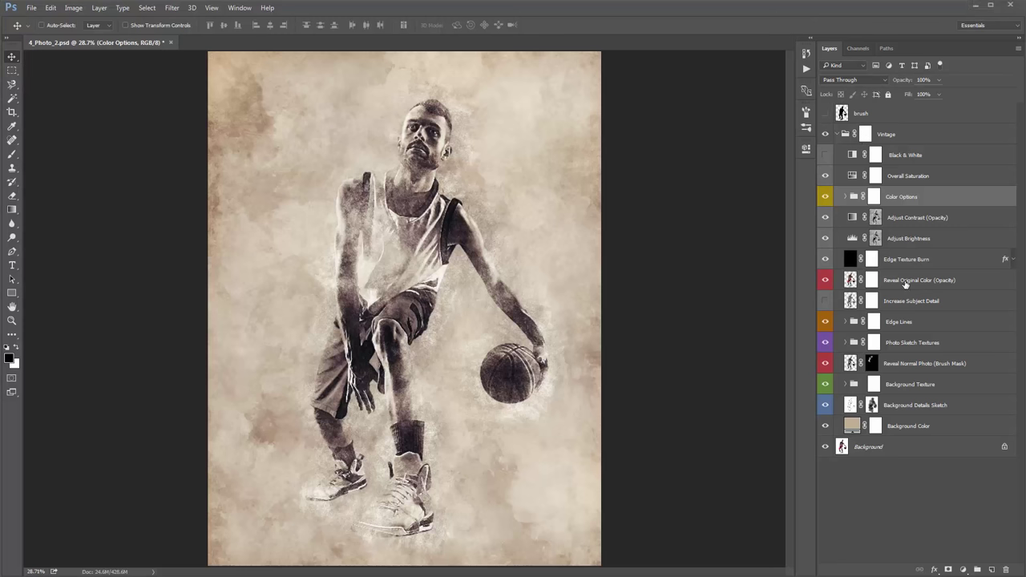
pyautogui.click(905, 283)
pyautogui.click(901, 81)
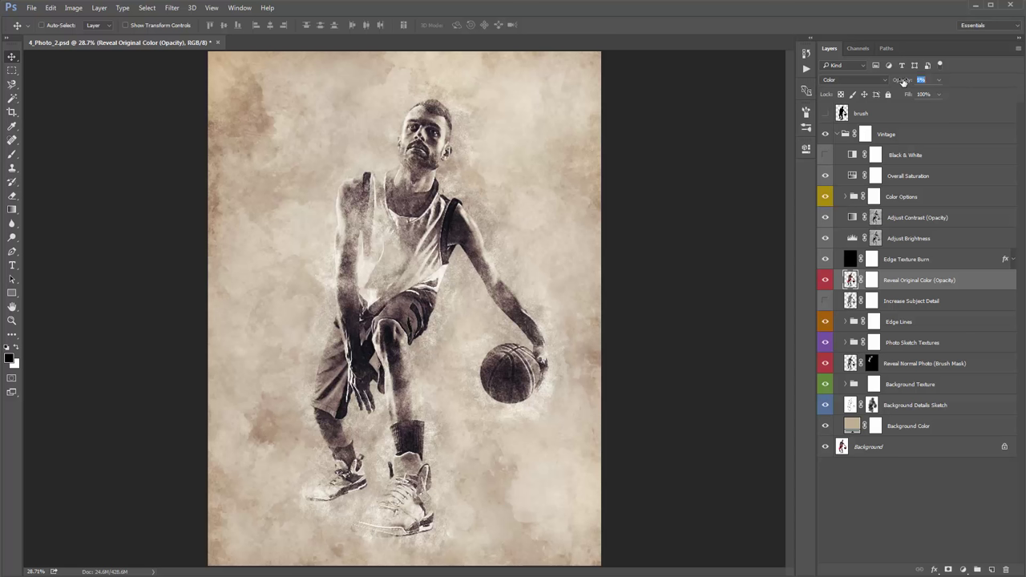
pyautogui.moveTo(902, 81); pyautogui.dragTo(909, 81)
pyautogui.moveTo(909, 82); pyautogui.dragTo(910, 83)
# In the Edge Lines group, hide Black Edge Lines, turn on White Edge Lines, and preview White Edge Lines_LARGE before hiding it again.
pyautogui.click(845, 322)
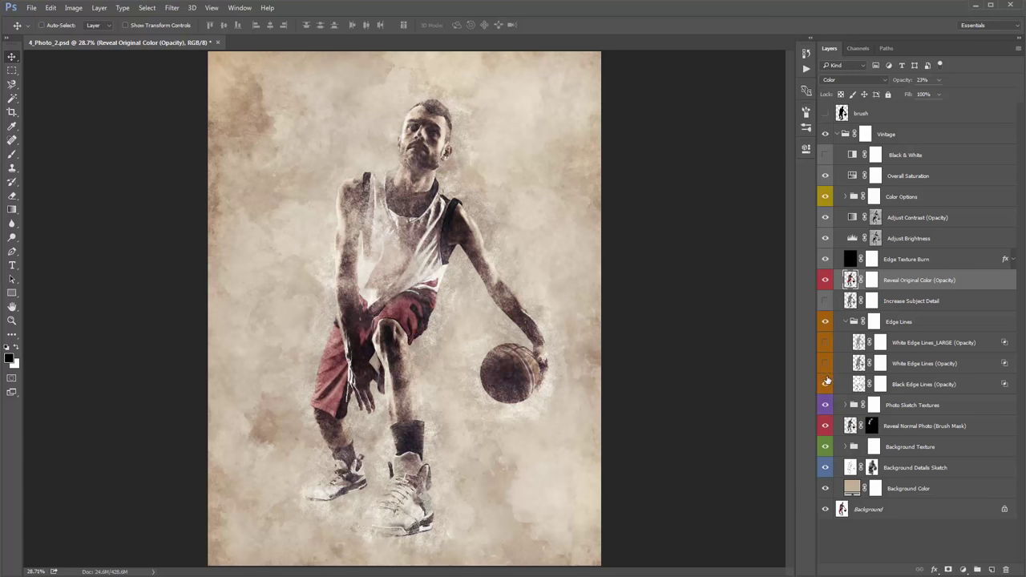
pyautogui.click(826, 384)
pyautogui.click(827, 363)
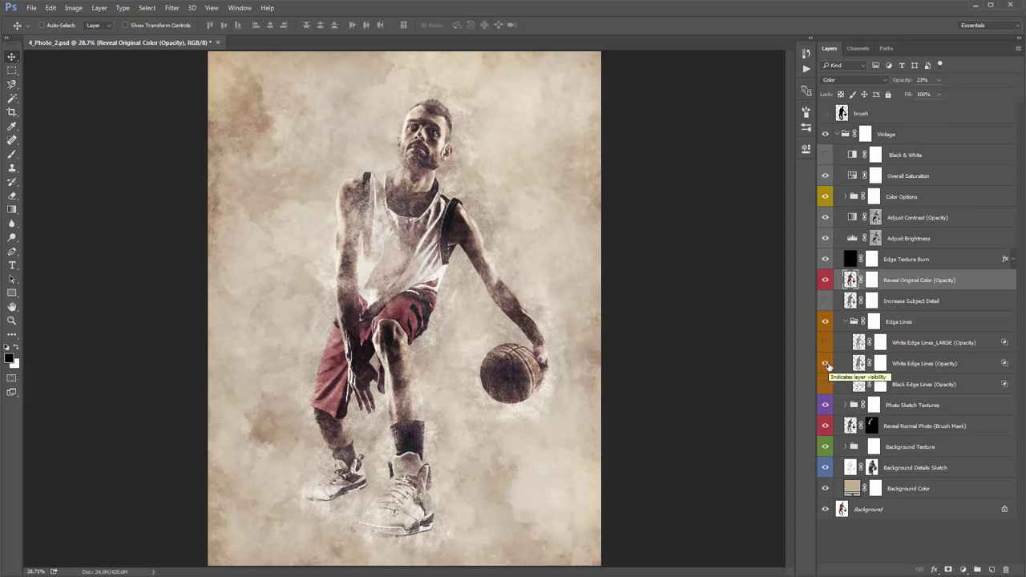
pyautogui.click(827, 342)
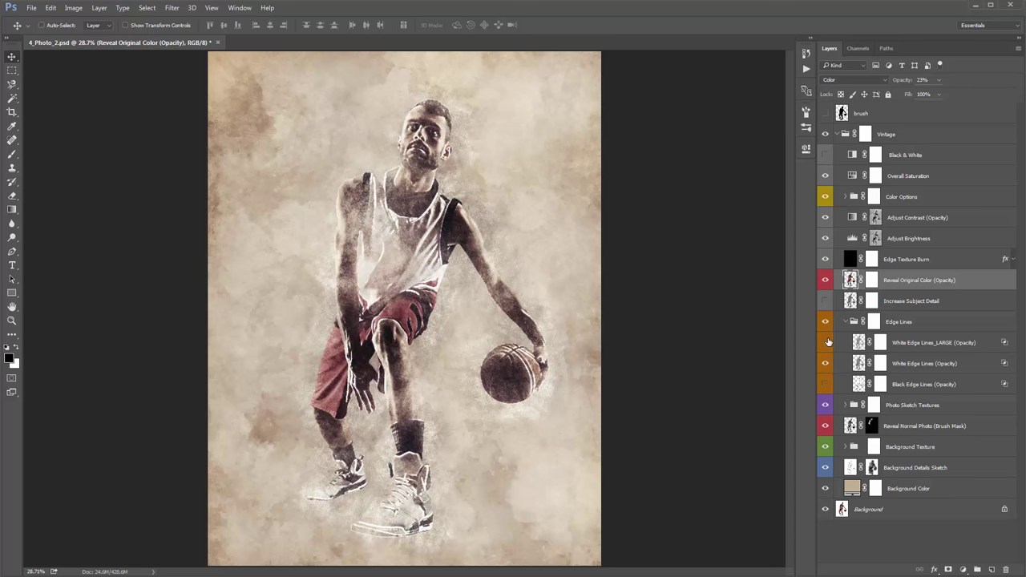
pyautogui.click(826, 343)
# Turn the Black Edge Lines layer back on and collapse the Edge Lines group.
pyautogui.click(826, 384)
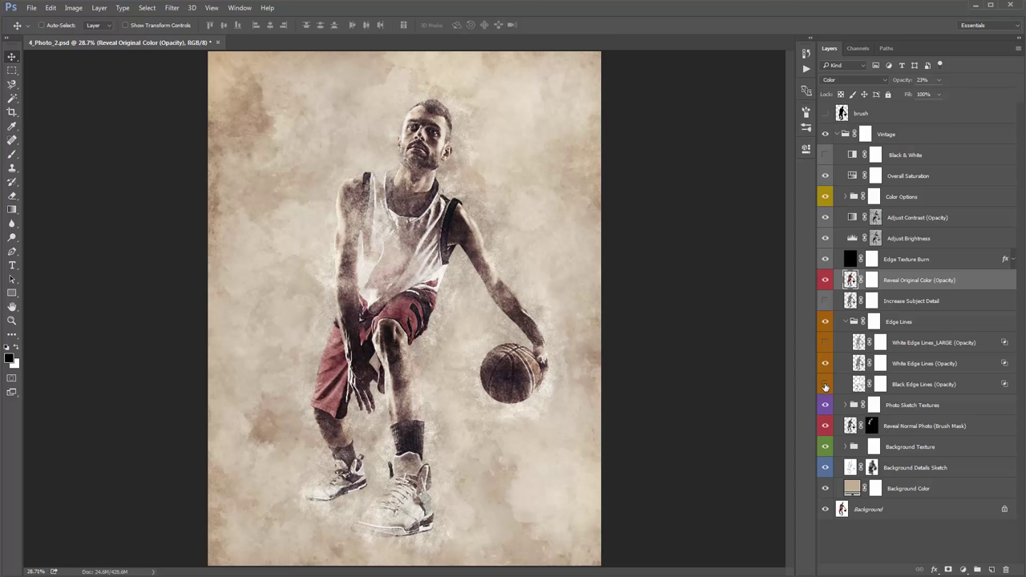
pyautogui.click(826, 385)
pyautogui.click(838, 385)
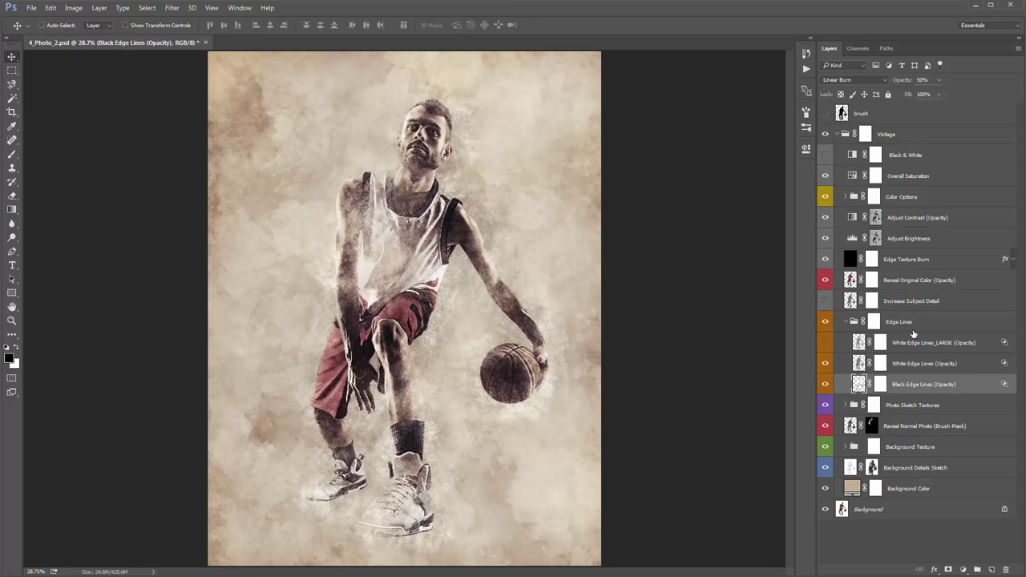
pyautogui.click(836, 323)
pyautogui.click(846, 322)
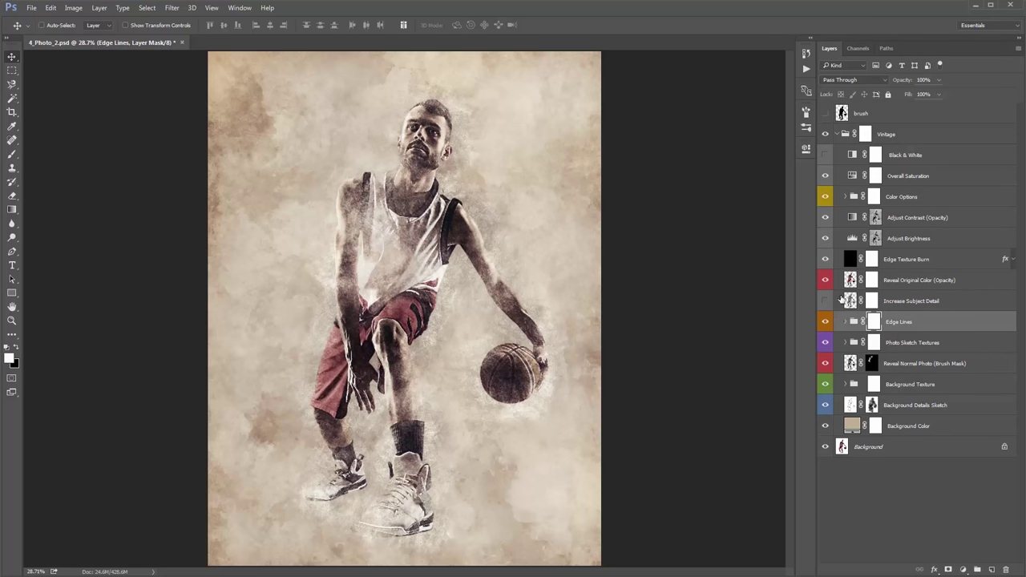
# Expand the Background Texture group and set the opacity of Grit Texture_1 to 51%.
pyautogui.click(846, 384)
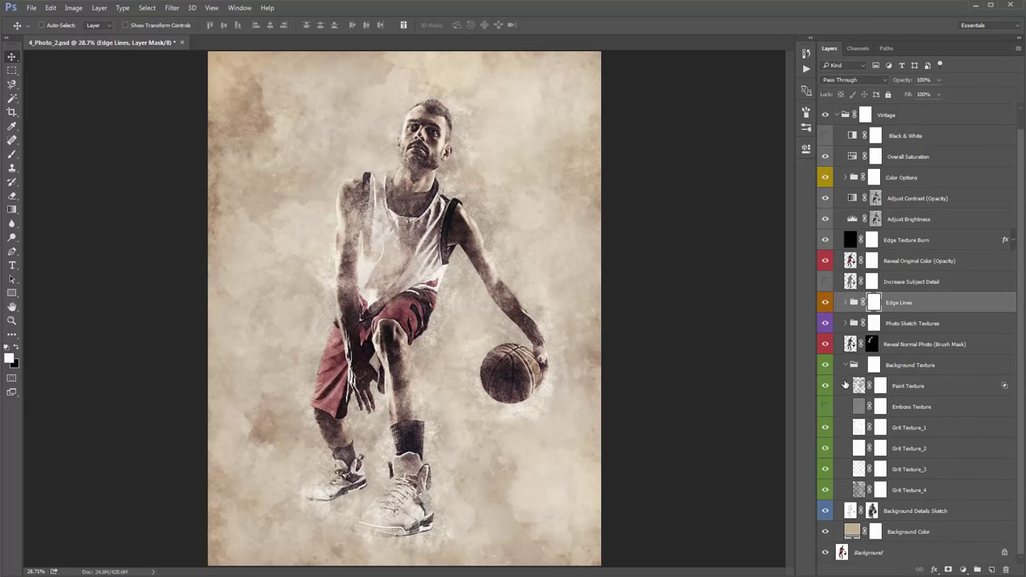
pyautogui.click(902, 427)
pyautogui.moveTo(893, 81); pyautogui.dragTo(904, 81)
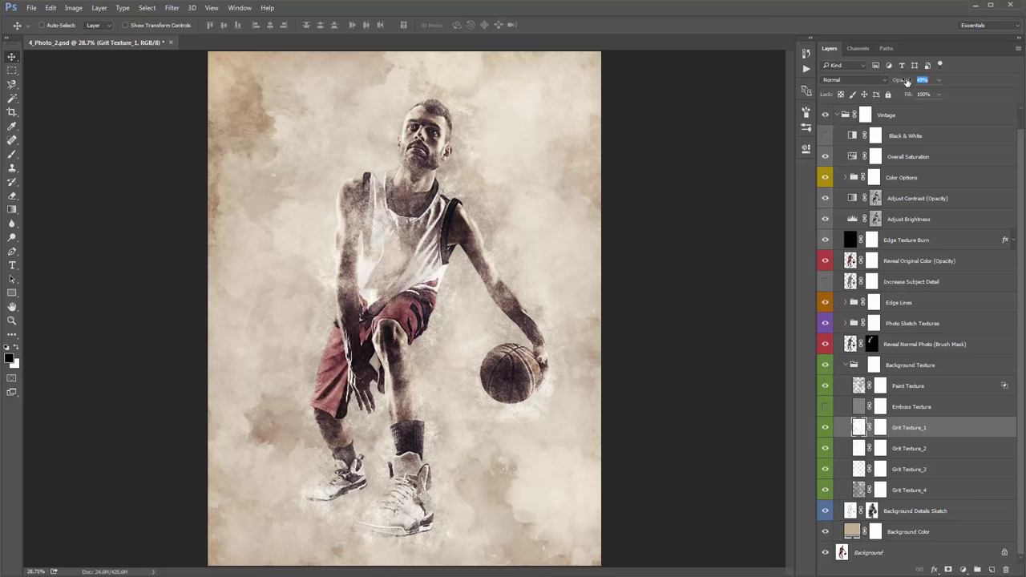
pyautogui.moveTo(906, 81); pyautogui.dragTo(909, 81)
# Try vertical and horizontal flips on the Grit Texture_1 layer and return it to its original orientation.
pyautogui.click(53, 10)
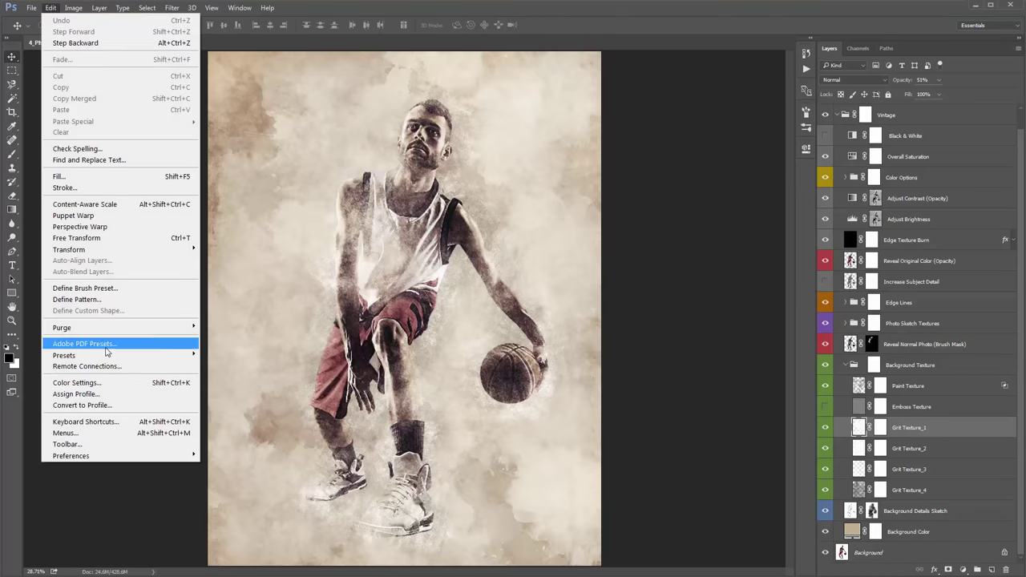
pyautogui.moveTo(144, 250)
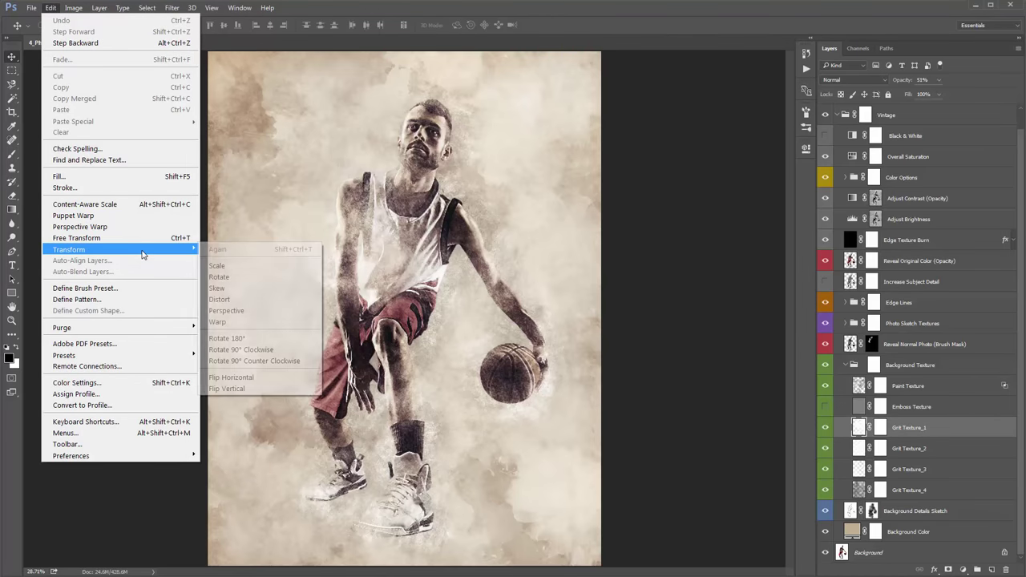
pyautogui.click(269, 389)
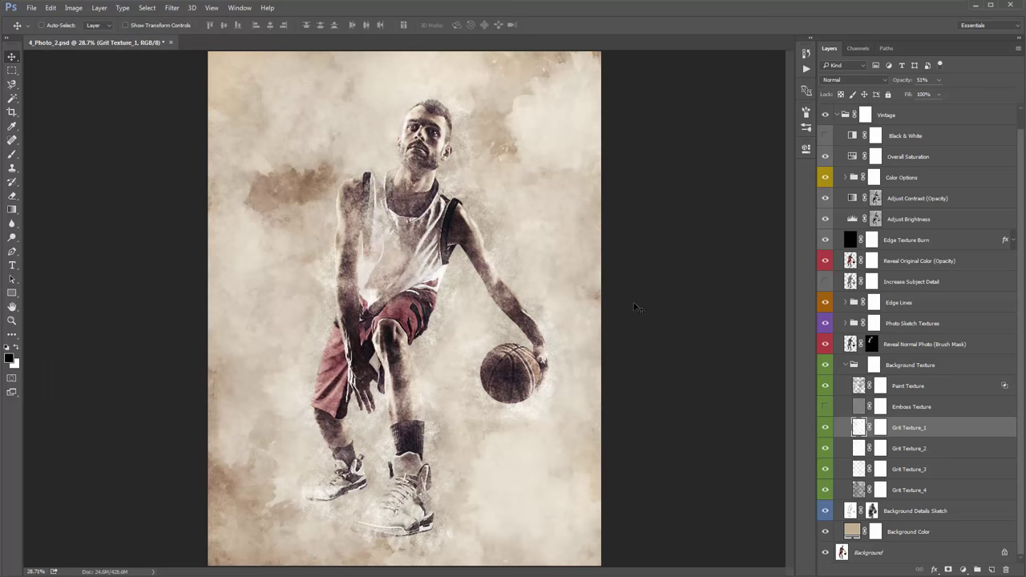
pyautogui.hotkey('alt', 'e')
pyautogui.press('a')
pyautogui.press('a')
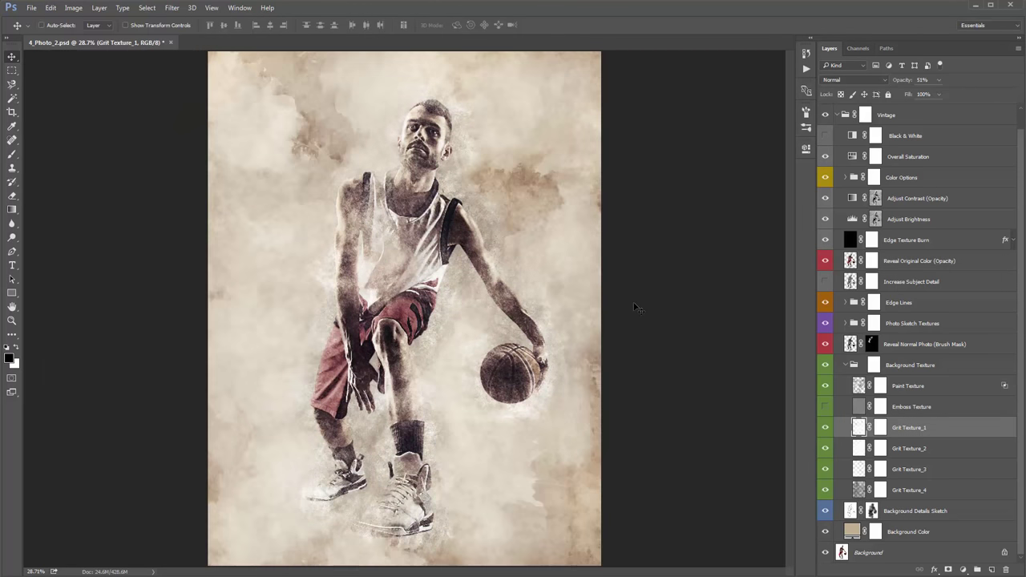
pyautogui.hotkey('alt', 'e')
pyautogui.press('a')
pyautogui.press('h')
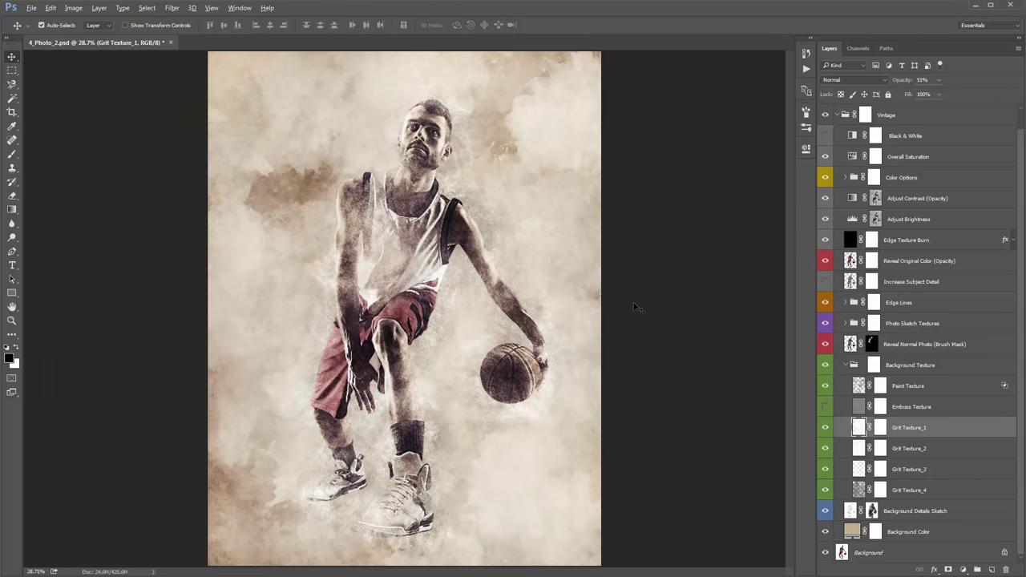
pyautogui.hotkey('alt', 'e')
pyautogui.press('a')
pyautogui.press('v')
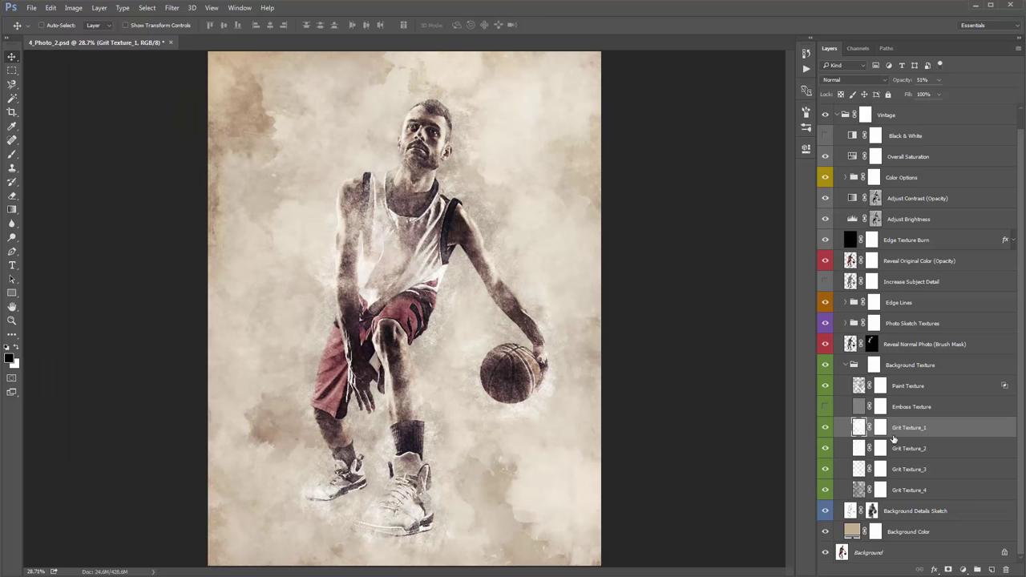
# Set the opacity of Grit Texture_2 to 41% and of Paint Texture to 90%, and collapse the Background Texture group.
pyautogui.click(922, 450)
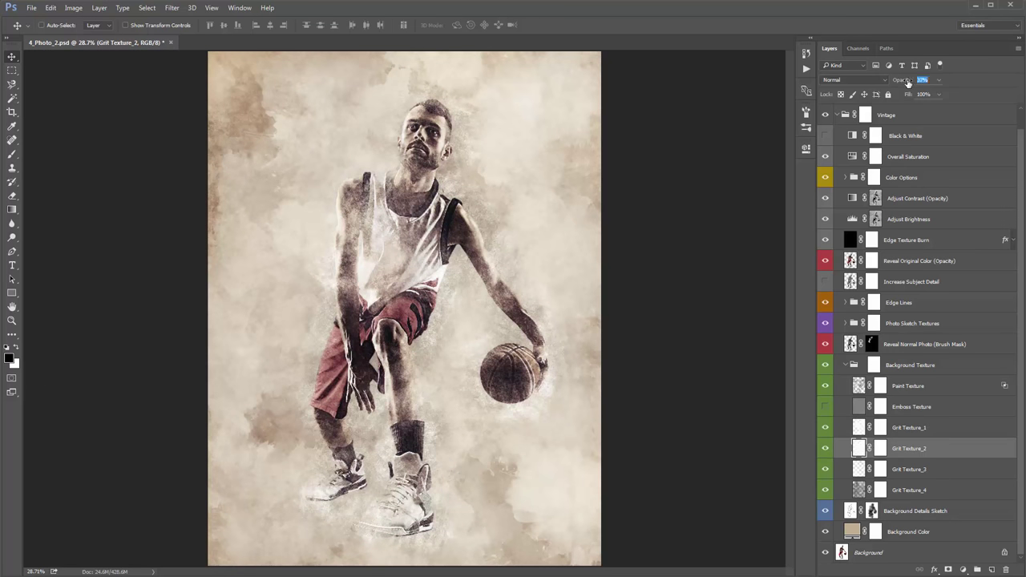
pyautogui.moveTo(901, 81); pyautogui.dragTo(907, 83)
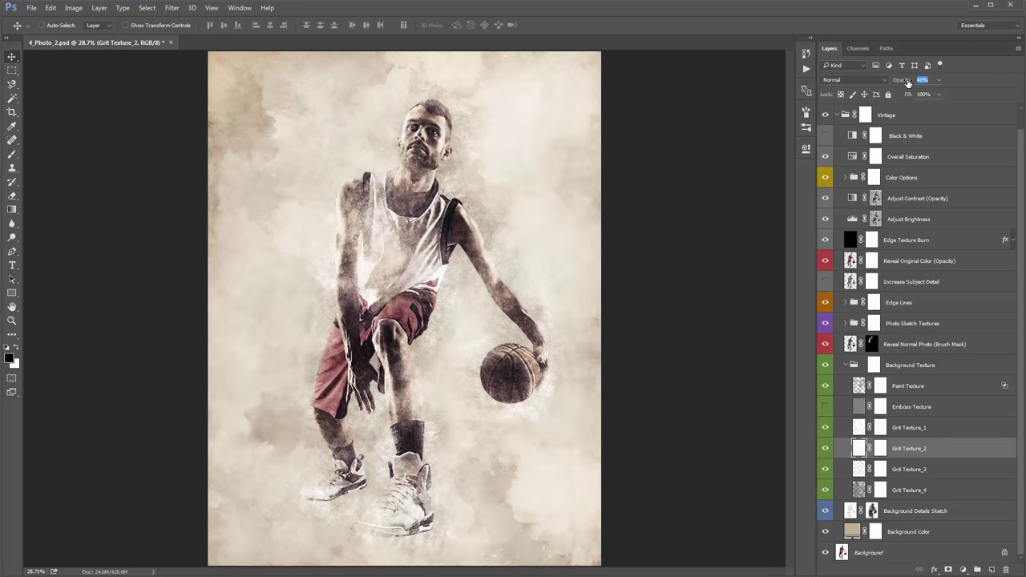
pyautogui.click(904, 386)
pyautogui.moveTo(901, 81); pyautogui.dragTo(918, 82)
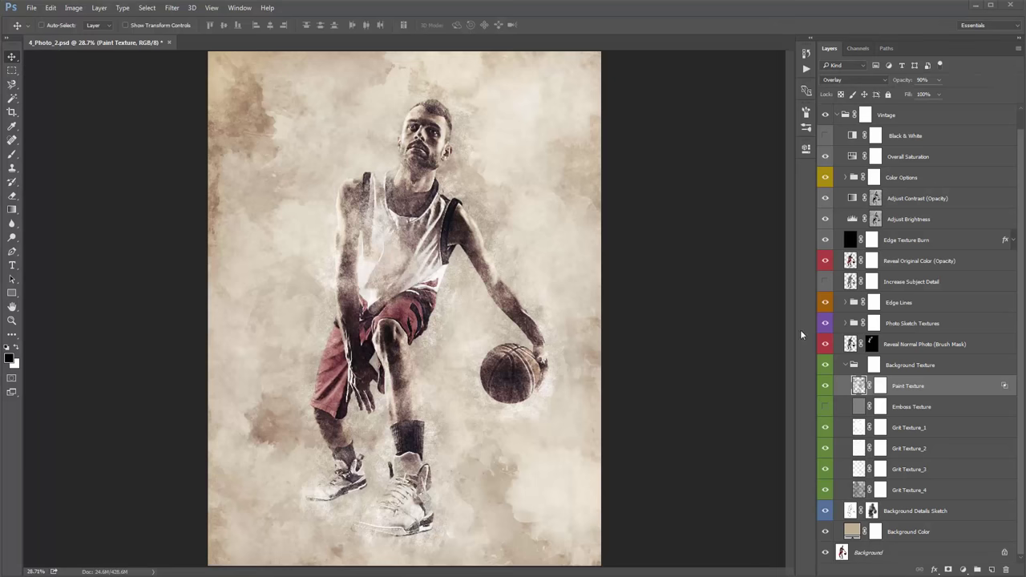
pyautogui.click(849, 365)
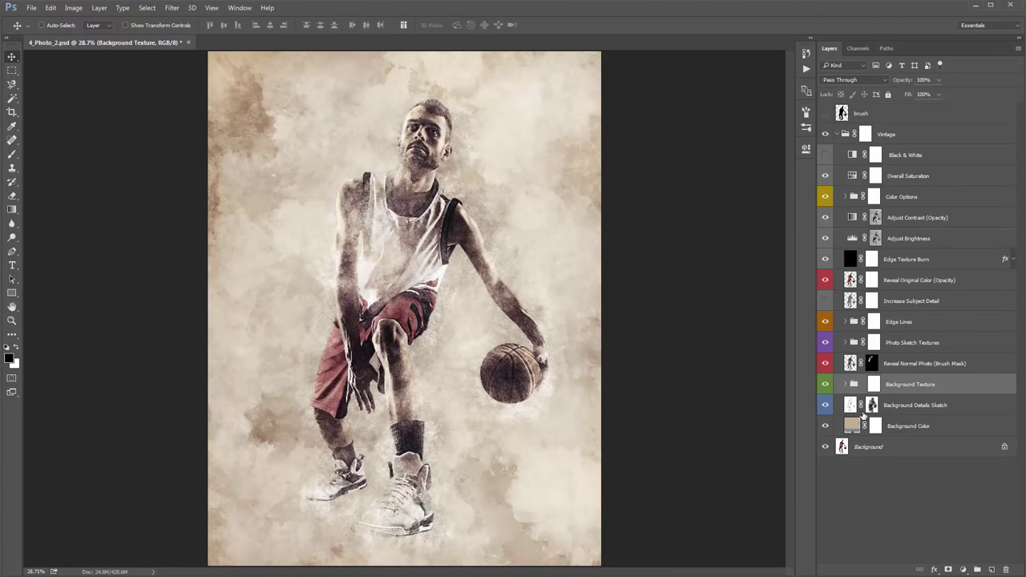
# Place City.jpg as an embedded image directly above the Background Details Sketch layer.
pyautogui.click(920, 407)
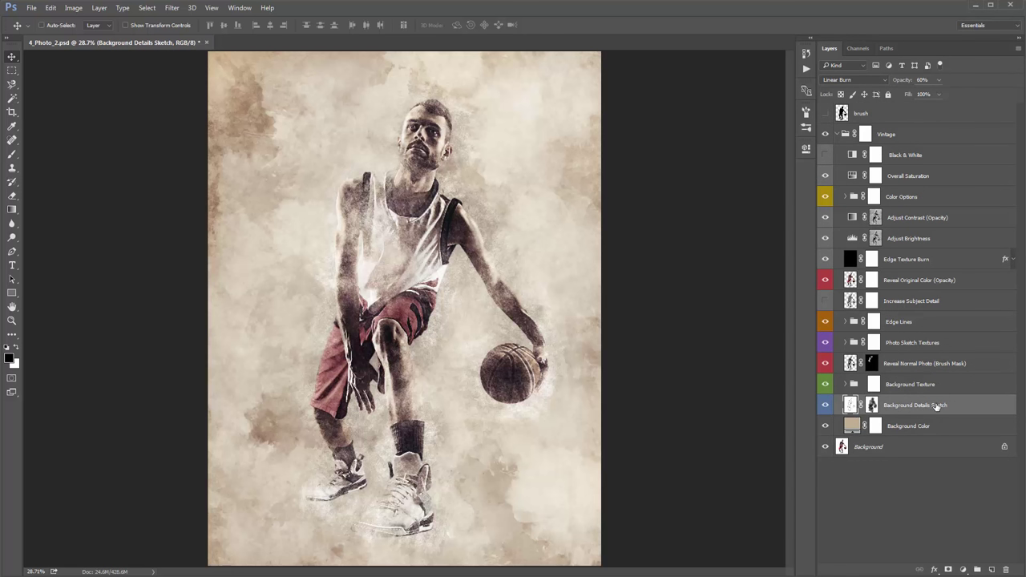
pyautogui.click(31, 8)
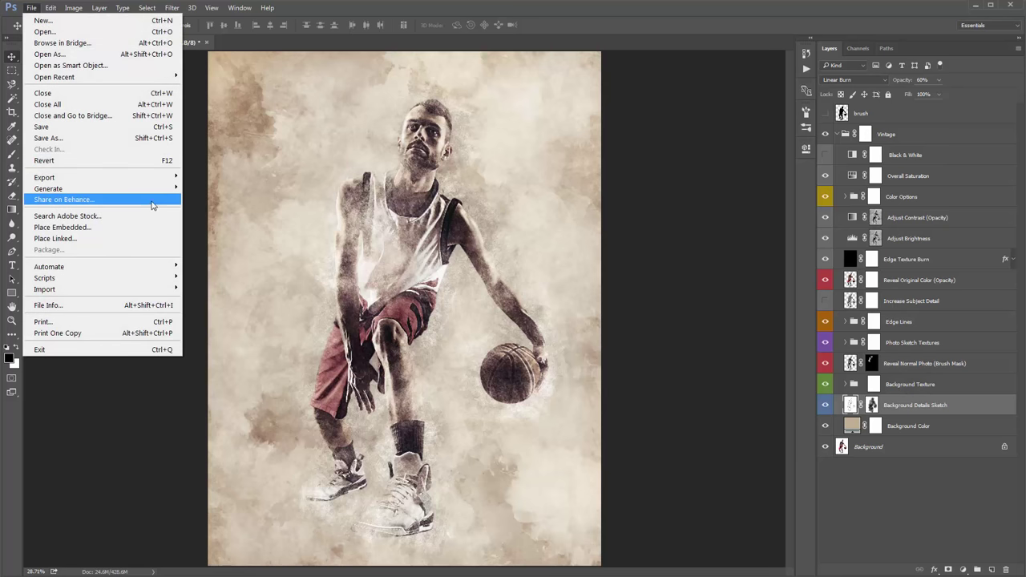
pyautogui.click(96, 227)
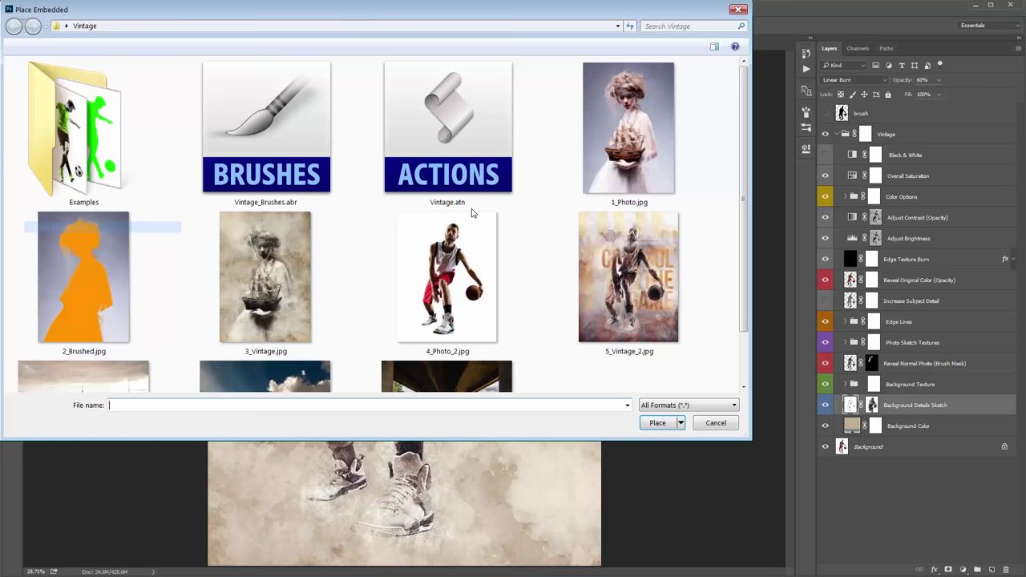
pyautogui.moveTo(744, 140); pyautogui.dragTo(740, 226)
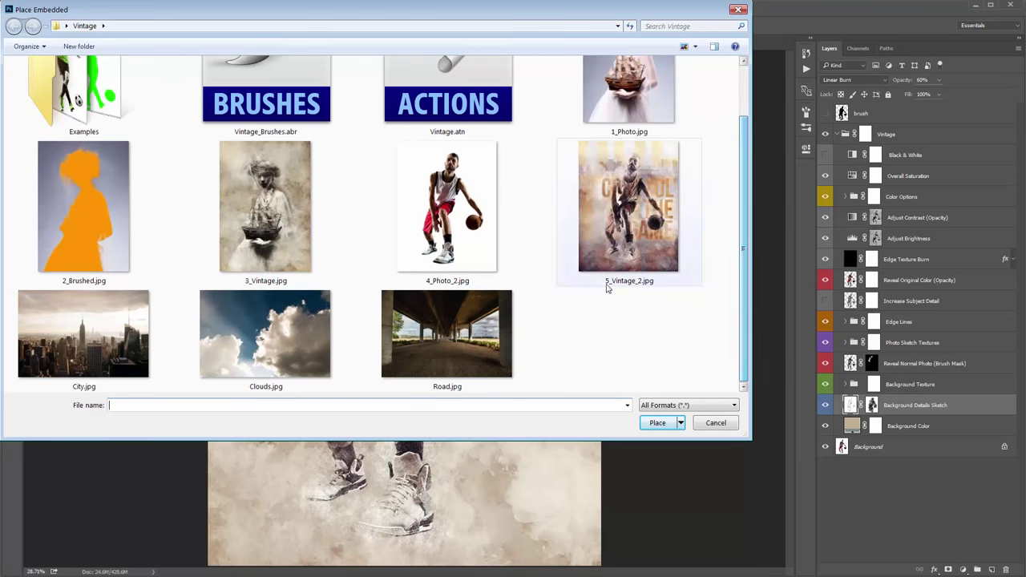
pyautogui.click(93, 341)
pyautogui.doubleClick(94, 341)
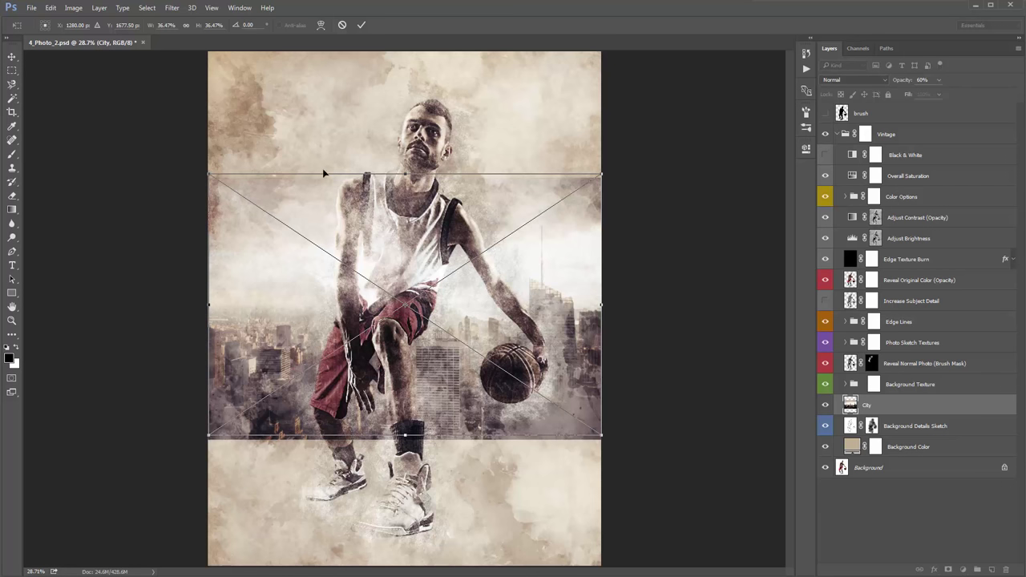
# Shift the placed City image slightly upward, scale it to 45.53% so it spans the canvas width, and commit the placement.
pyautogui.moveTo(393, 218); pyautogui.dragTo(394, 196)
pyautogui.moveTo(206, 155); pyautogui.dragTo(159, 117)
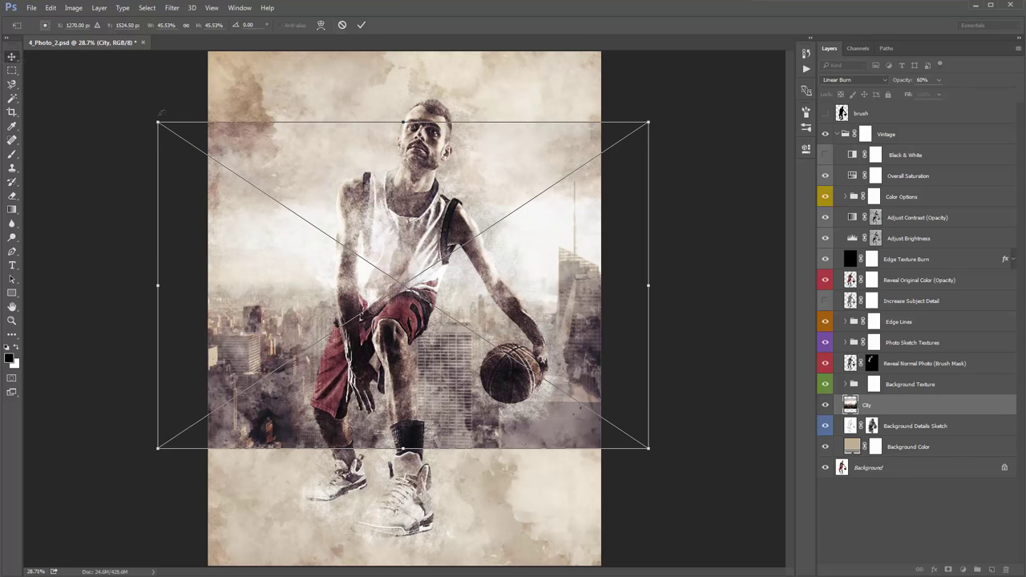
pyautogui.press('Return')
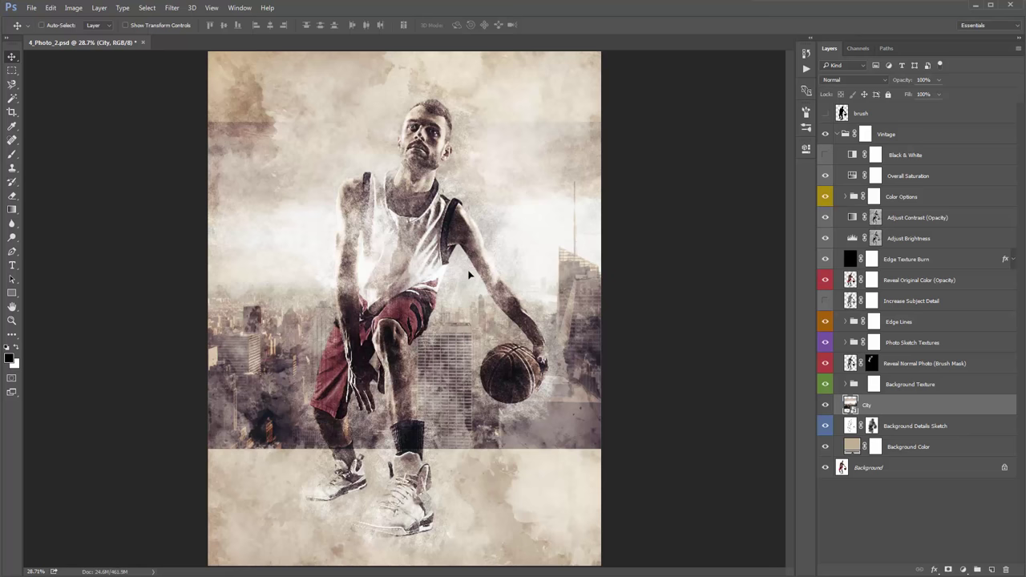
# Move the City layer up so its skyline sits behind the player's head and scale it to about 49.3%.
pyautogui.moveTo(471, 276); pyautogui.dragTo(471, 152)
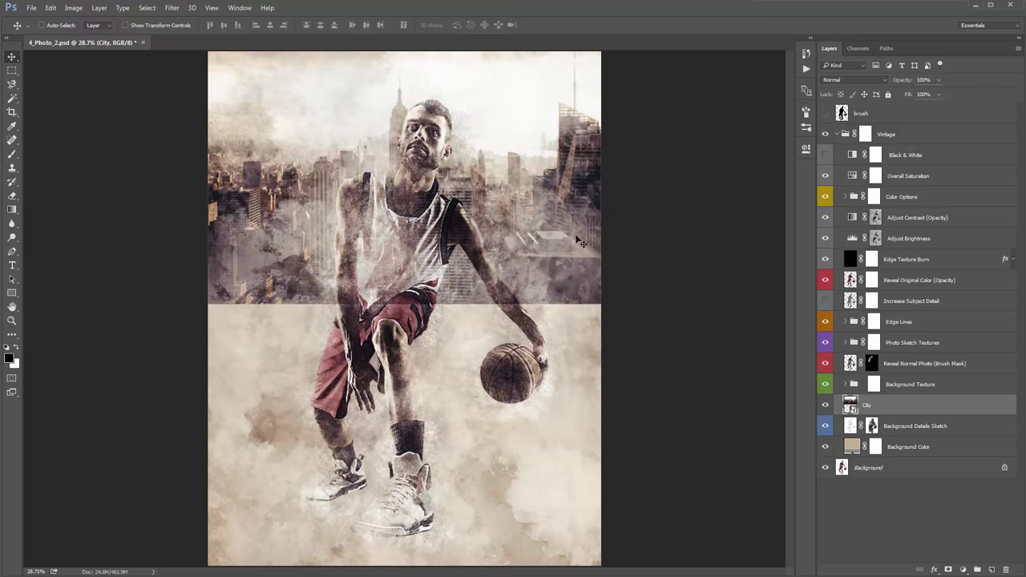
pyautogui.hotkey('ctrl', 't')
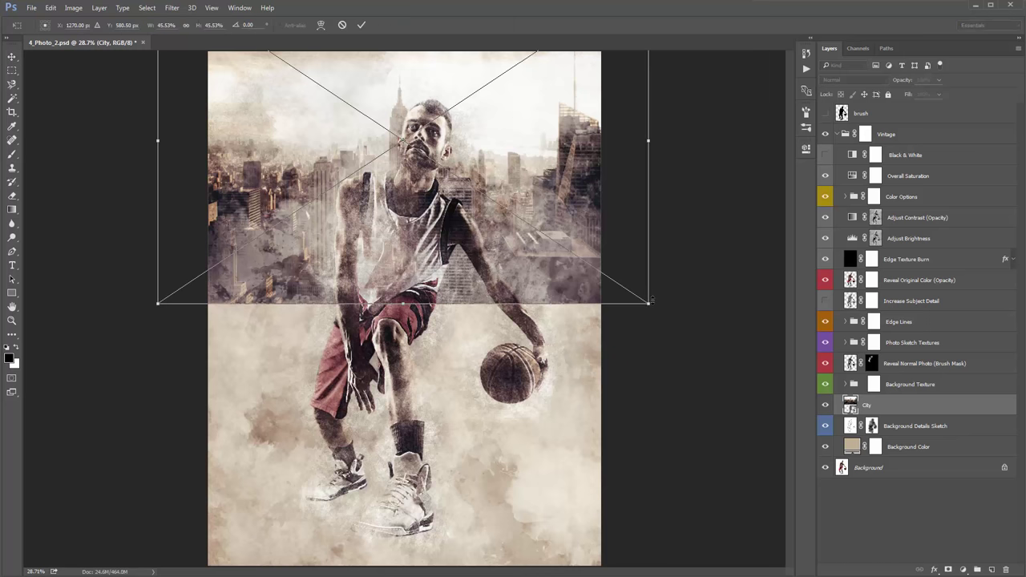
pyautogui.moveTo(648, 305); pyautogui.dragTo(668, 317)
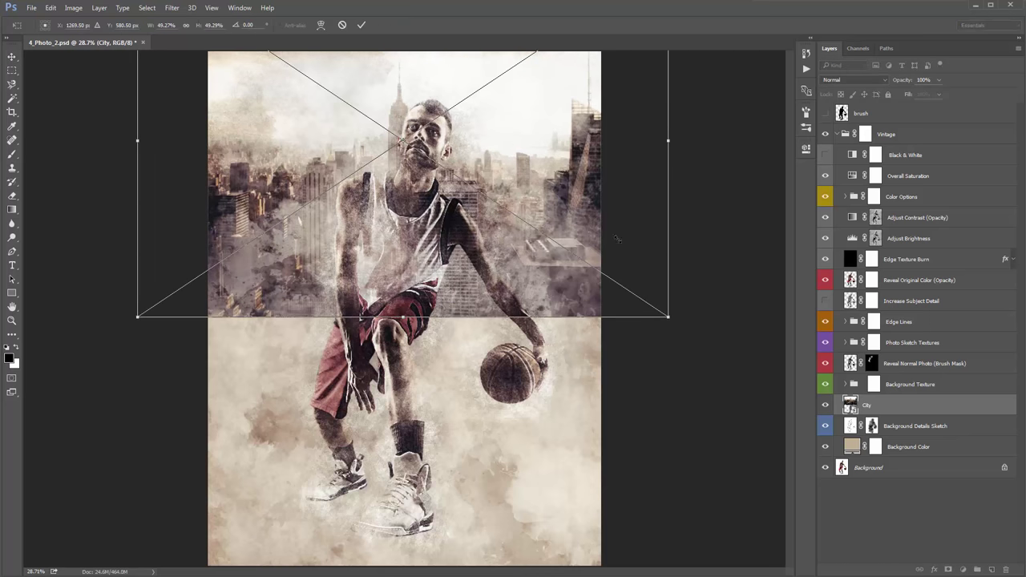
pyautogui.moveTo(615, 241); pyautogui.dragTo(616, 231)
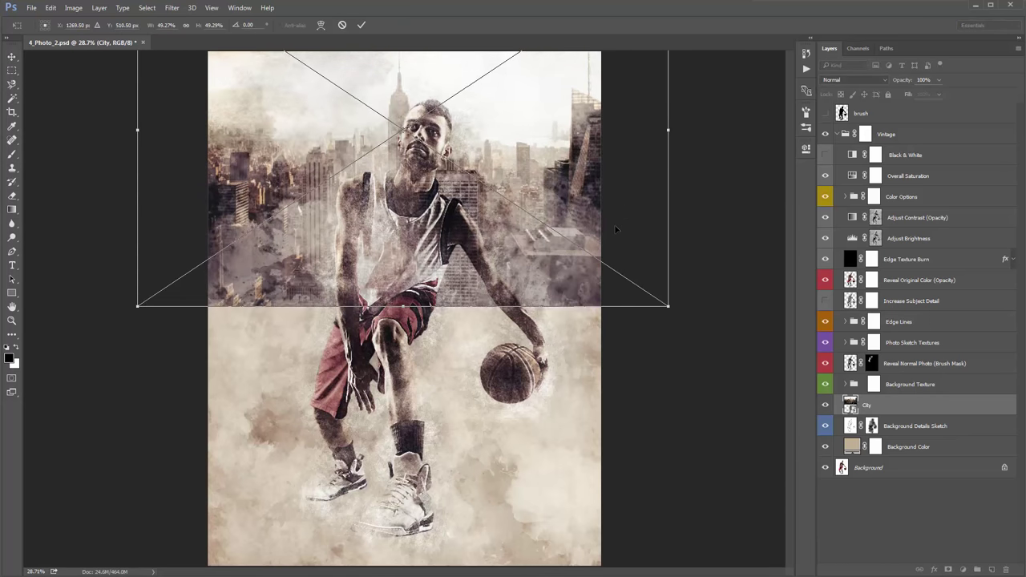
pyautogui.press('Return')
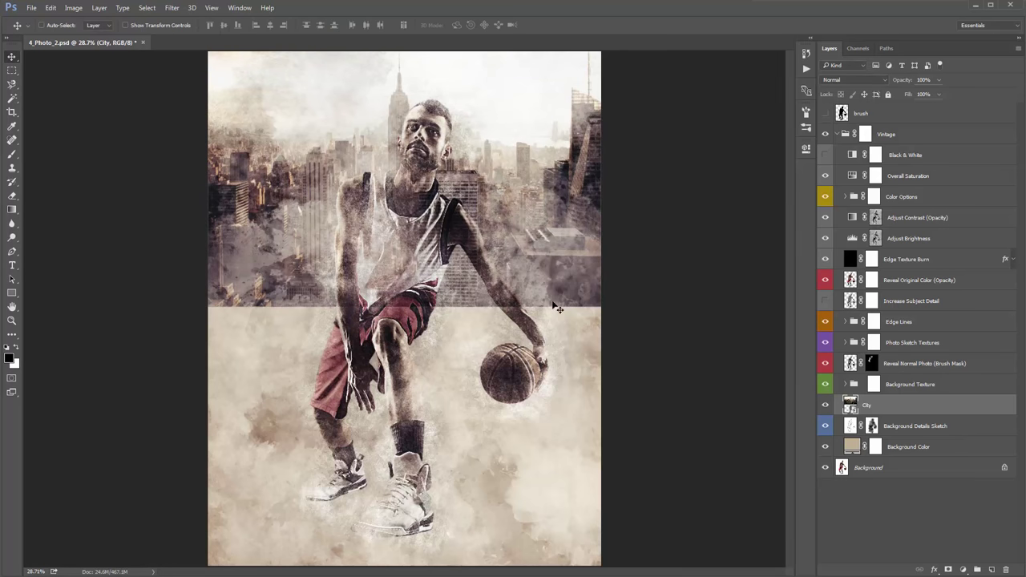
pyautogui.press('z')
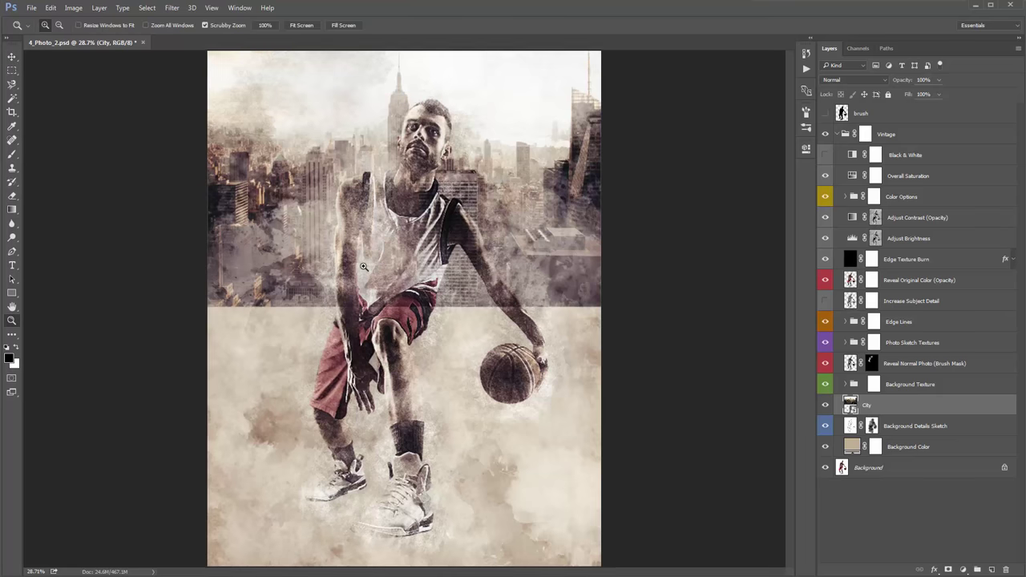
pyautogui.click(362, 267)
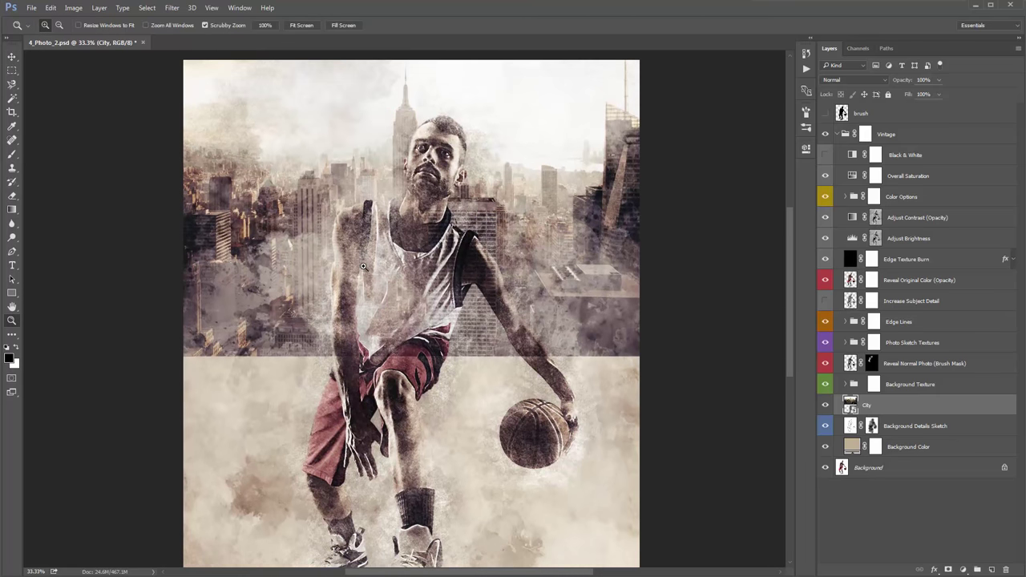
pyautogui.press('v')
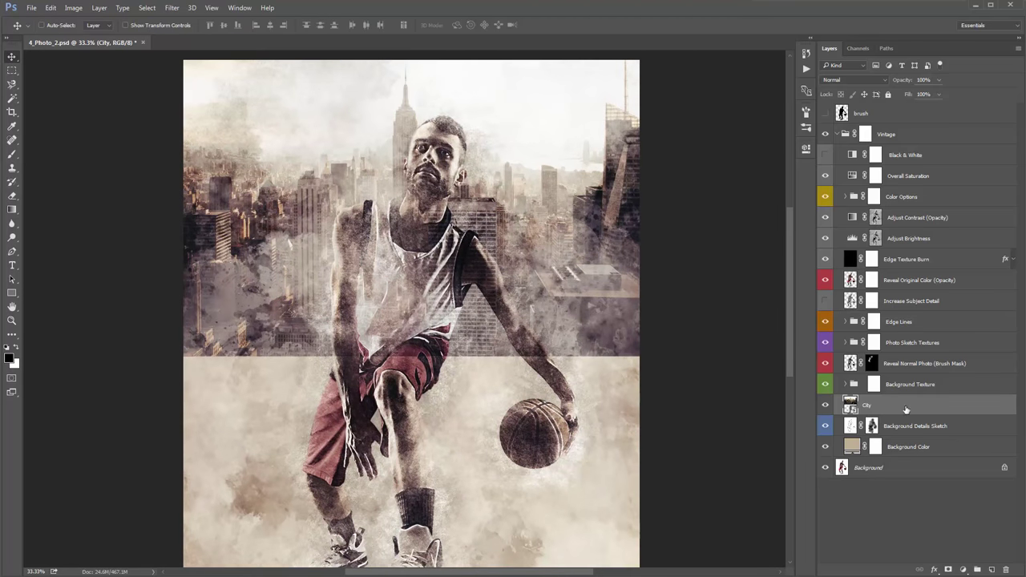
# Add a layer mask to the City layer and fade out the city's lower part with a vertical black-to-white linear gradient.
pyautogui.click(949, 570)
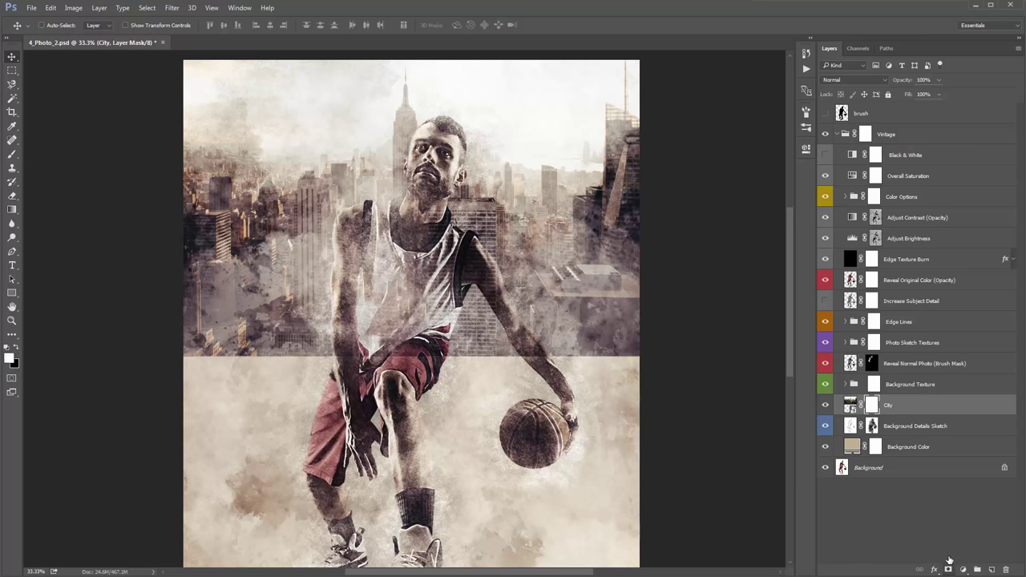
pyautogui.press('g')
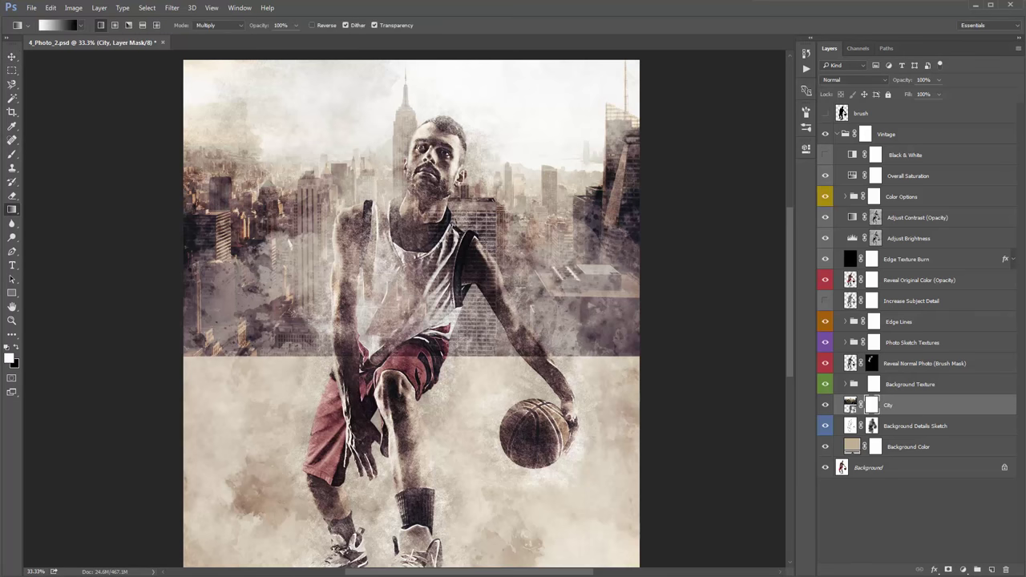
pyautogui.press('x')
pyautogui.click(58, 25)
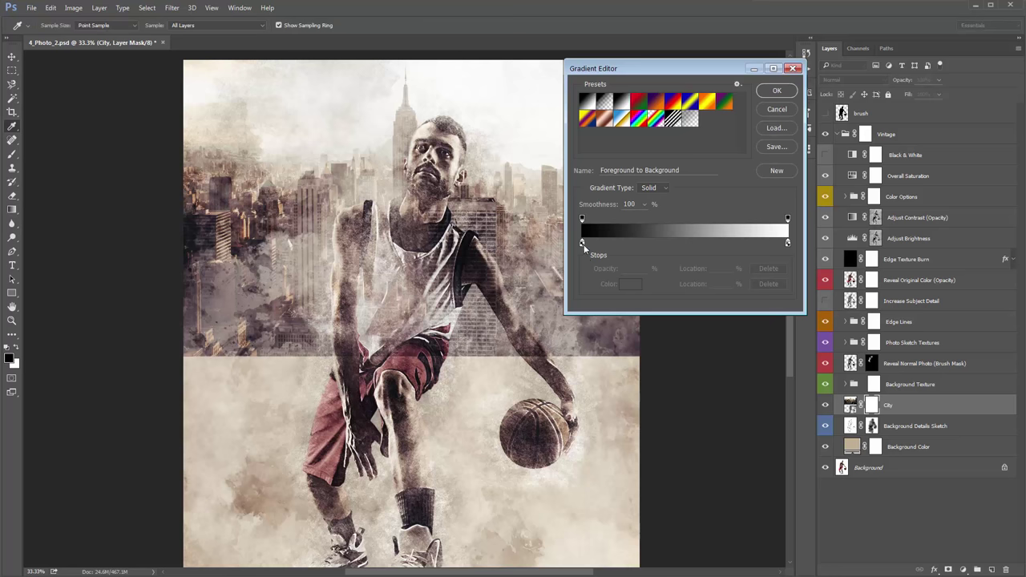
pyautogui.click(777, 91)
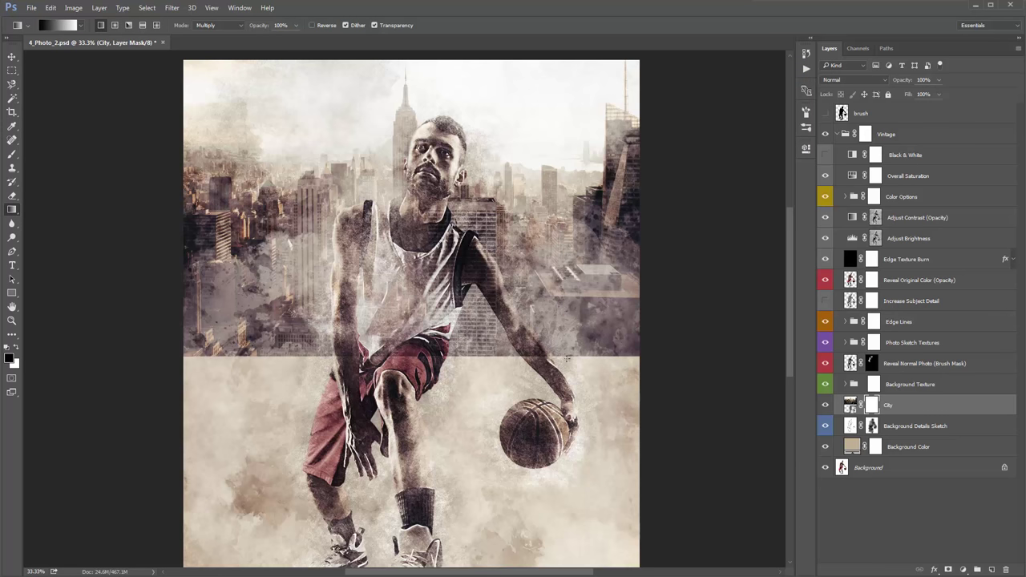
pyautogui.moveTo(568, 273); pyautogui.dragTo(561, 120)
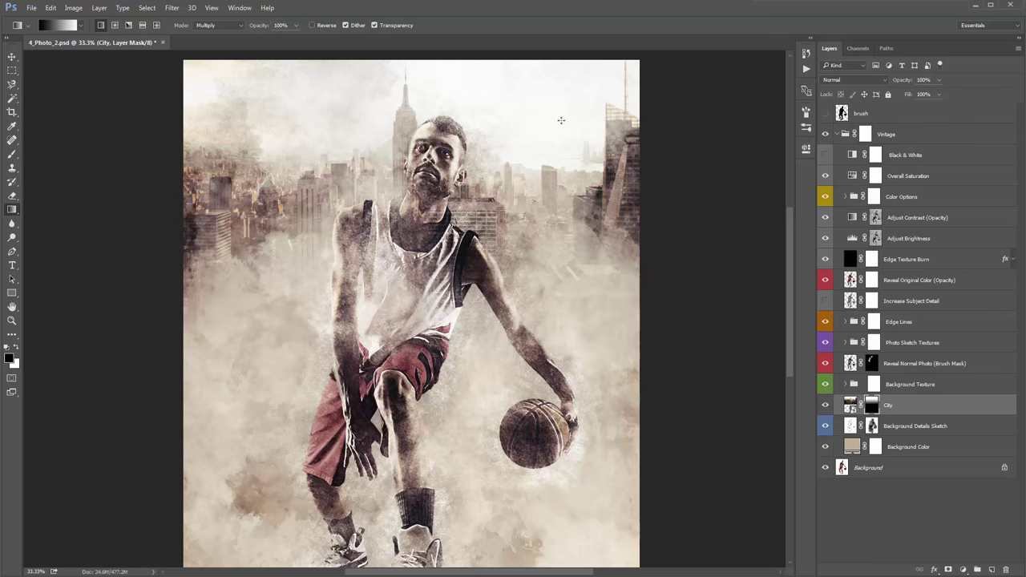
pyautogui.press('v')
# Display the City mask on its own, return to the layer's image content, and rasterize the City layer.
pyautogui.keyDown('alt'); pyautogui.click(871, 406); pyautogui.keyUp('alt')
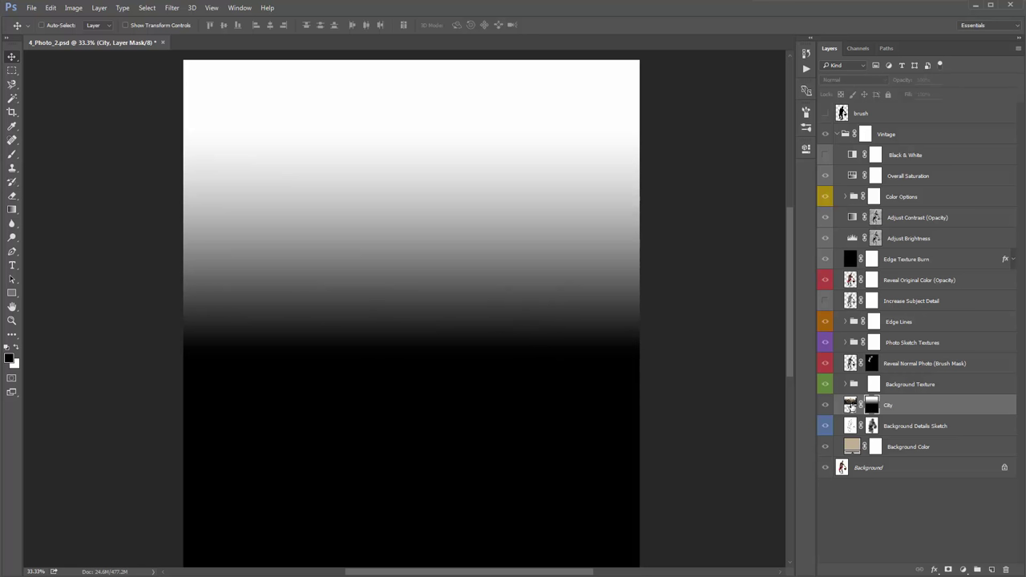
pyautogui.click(850, 405)
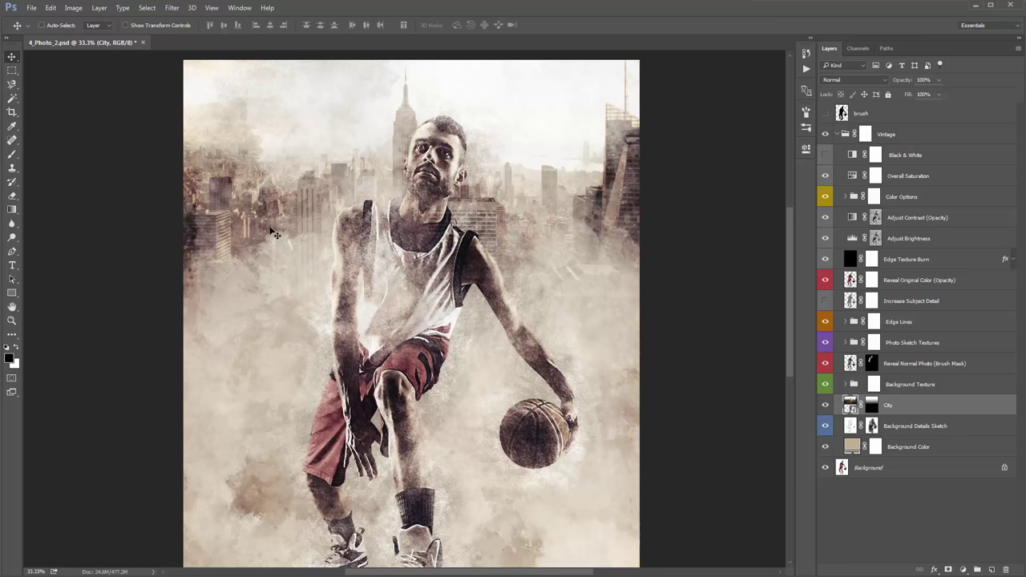
pyautogui.rightClick(898, 407)
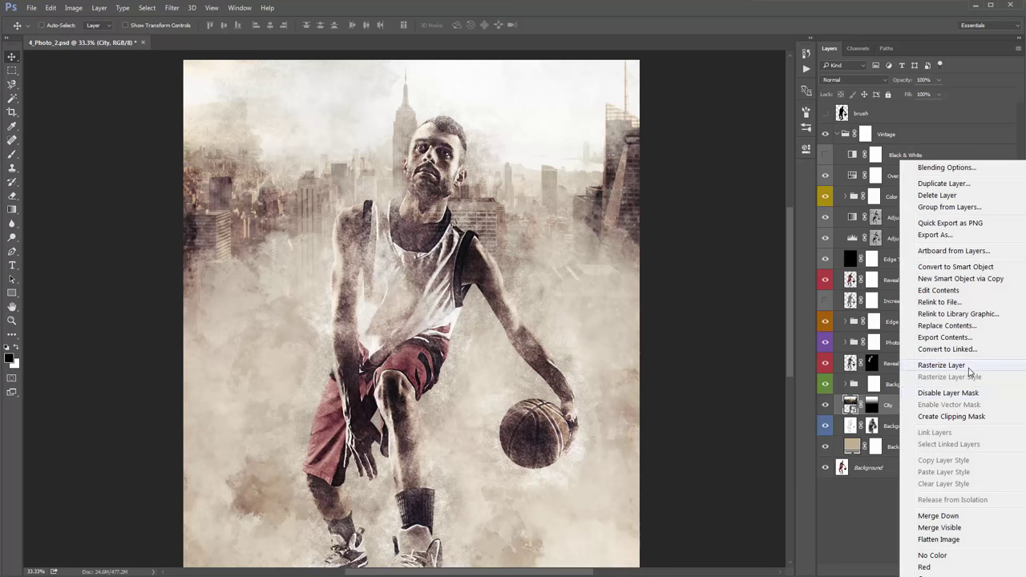
pyautogui.click(966, 366)
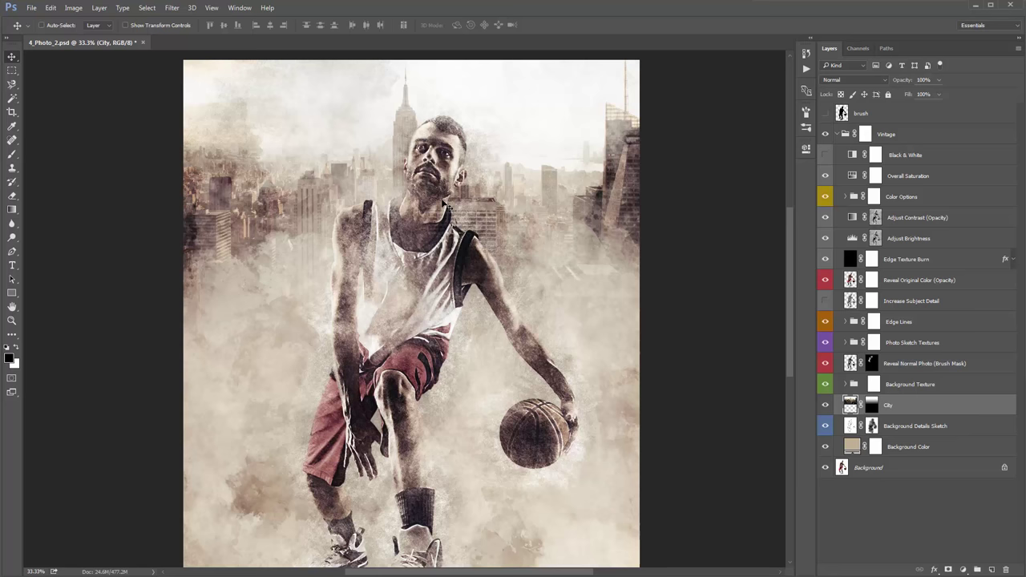
pyautogui.press('ctrl')
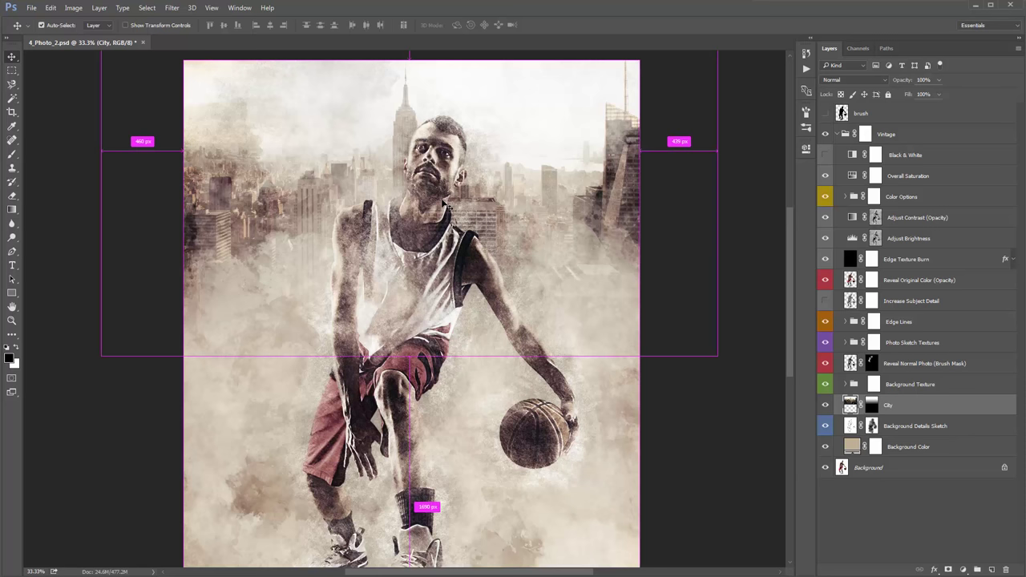
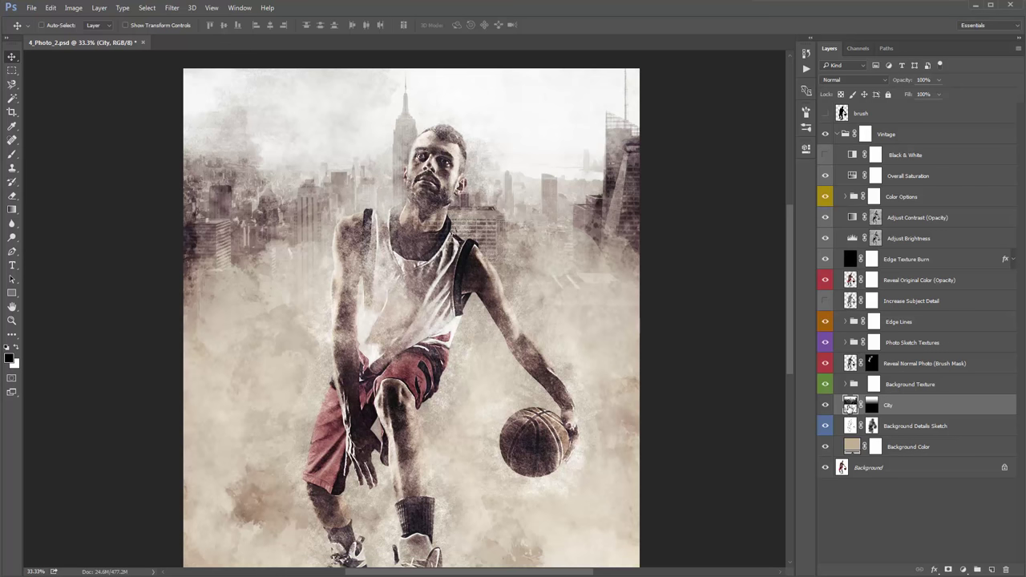
# Clone clear sky from beside the player's head over the tall tower's spire on the City layer, using a 500 px Clone Stamp brush.
pyautogui.press('s')
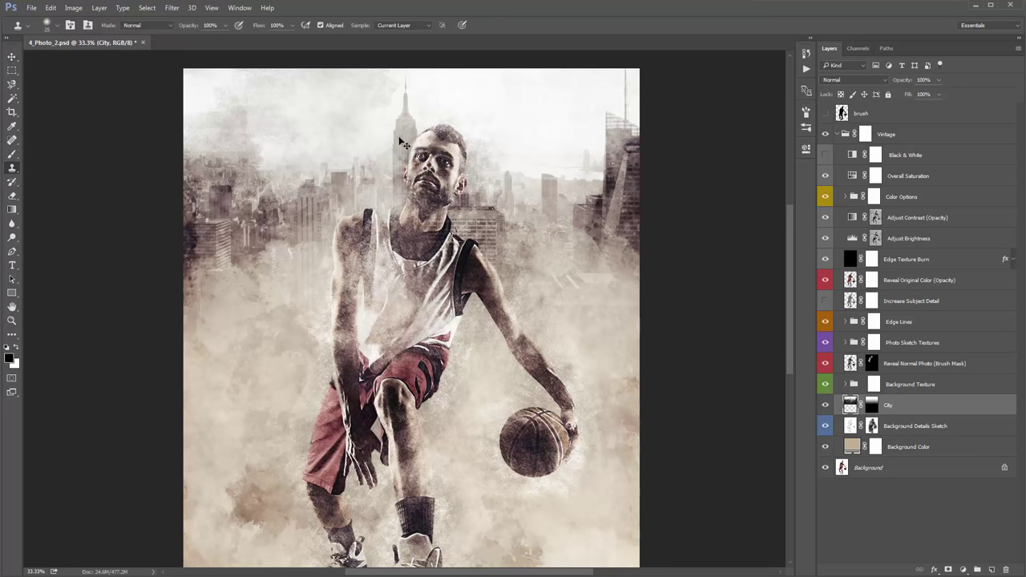
pyautogui.rightClick(12, 167)
pyautogui.click(69, 169)
pyautogui.scroll(-1, 341, 105)
pyautogui.press(']')
pyautogui.press(']')
pyautogui.press(']')
pyautogui.press(']')
pyautogui.press(']')
pyautogui.press(']')
pyautogui.press(']')
pyautogui.press(']')
pyautogui.press(']')
pyautogui.press(']')
pyautogui.press(']')
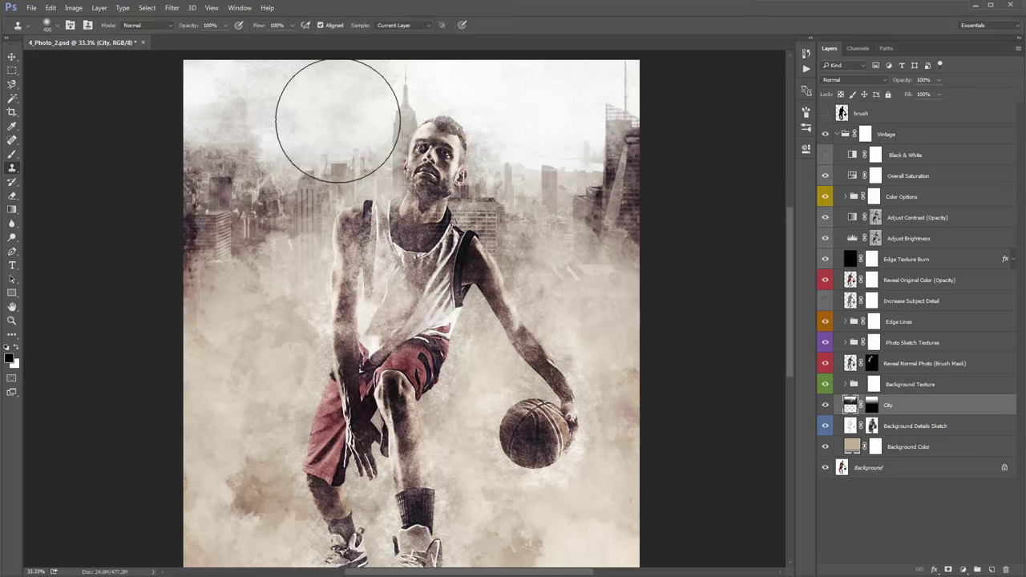
pyautogui.scroll(3, 337, 120)
pyautogui.press('[')
pyautogui.press('[')
pyautogui.press('[')
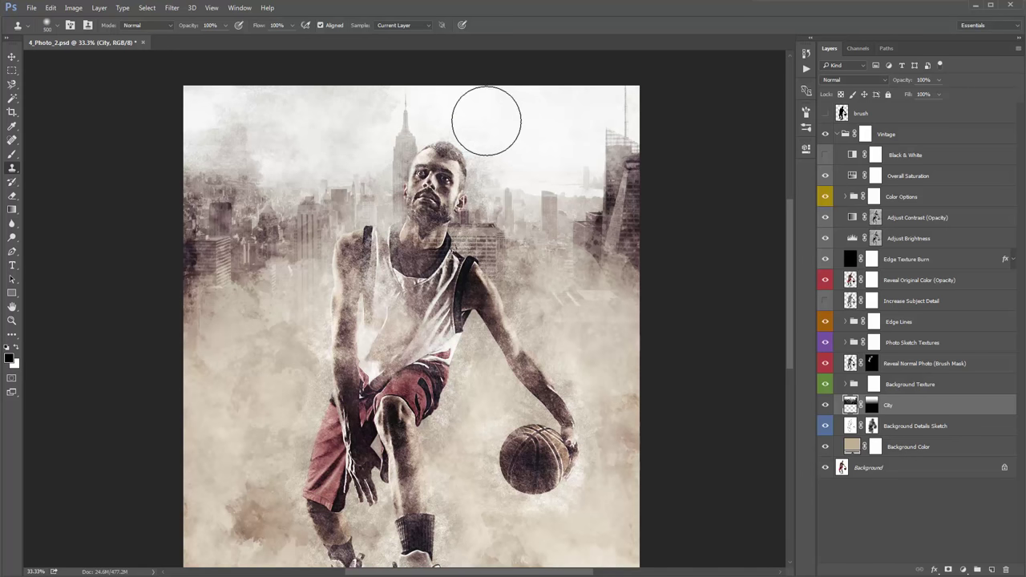
pyautogui.keyDown('alt'); pyautogui.click(490, 115); pyautogui.keyUp('alt')
pyautogui.click(405, 117)
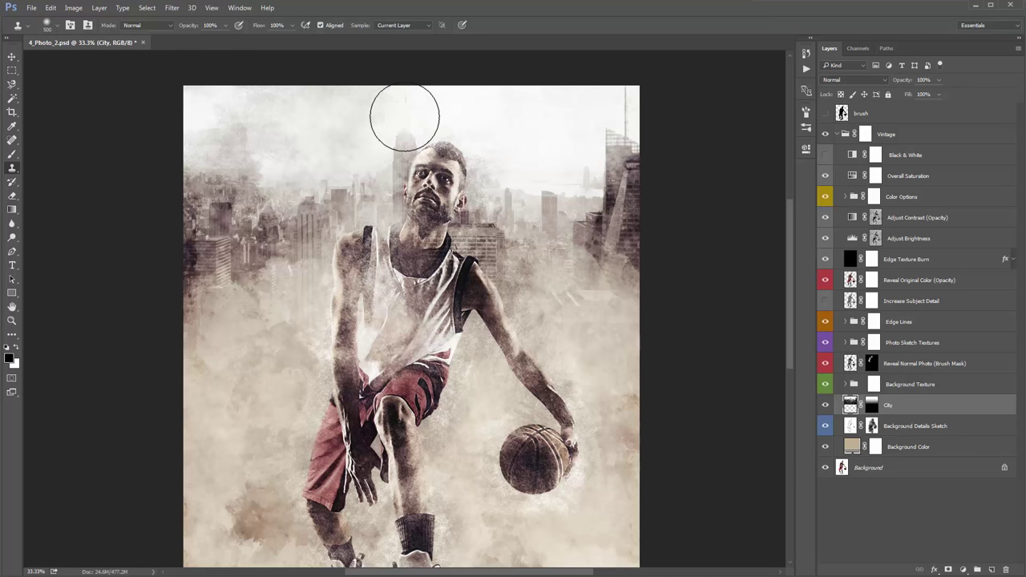
pyautogui.moveTo(405, 116); pyautogui.dragTo(410, 138)
# Clone sky from the other side over the tower's remains beside the player's head, adjusting the brush size between 200 and 300 px.
pyautogui.keyDown('alt'); pyautogui.click(344, 120); pyautogui.keyUp('alt')
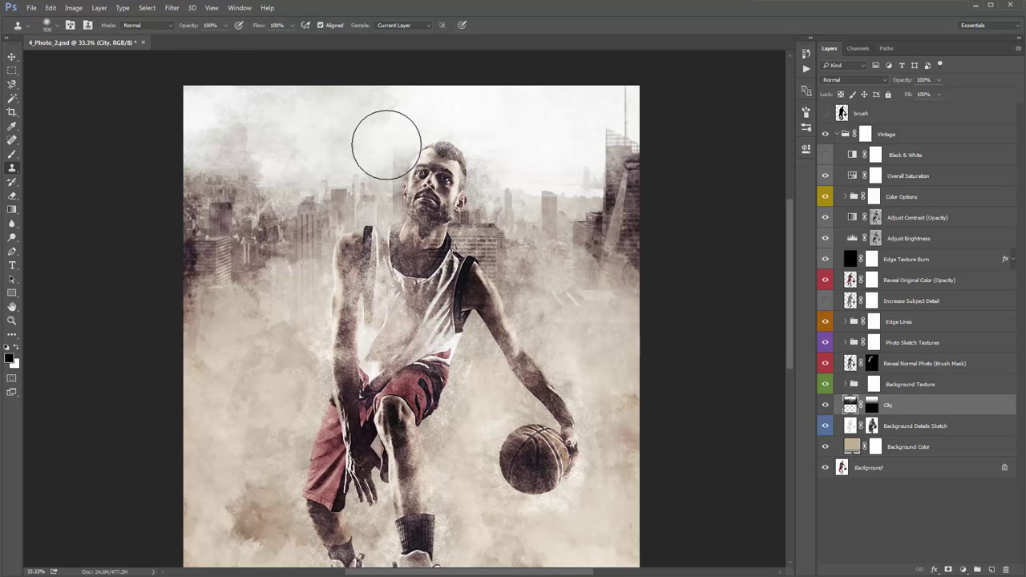
pyautogui.press('[')
pyautogui.press('[')
pyautogui.press('[')
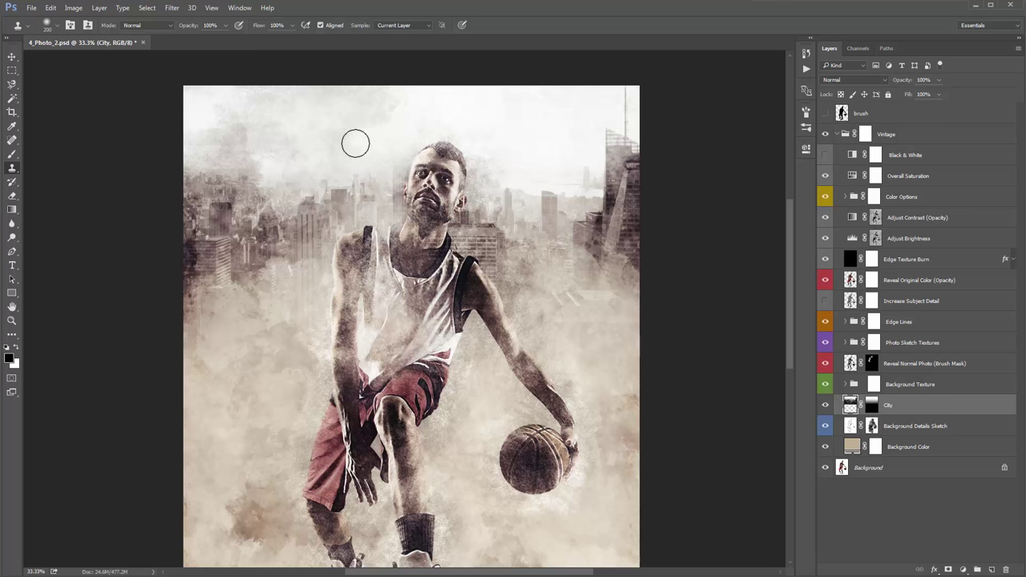
pyautogui.press(']')
pyautogui.press(']')
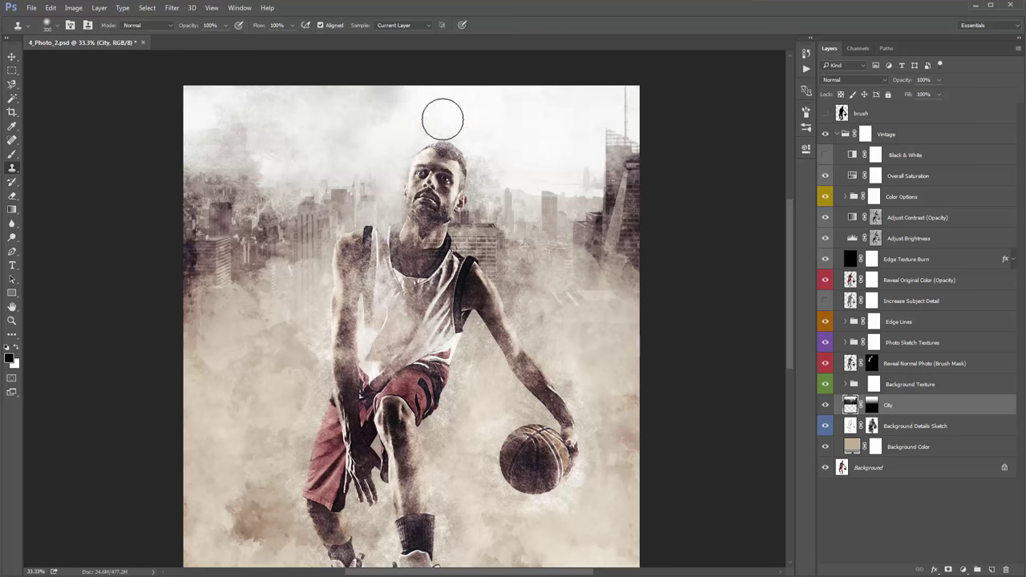
pyautogui.press('v')
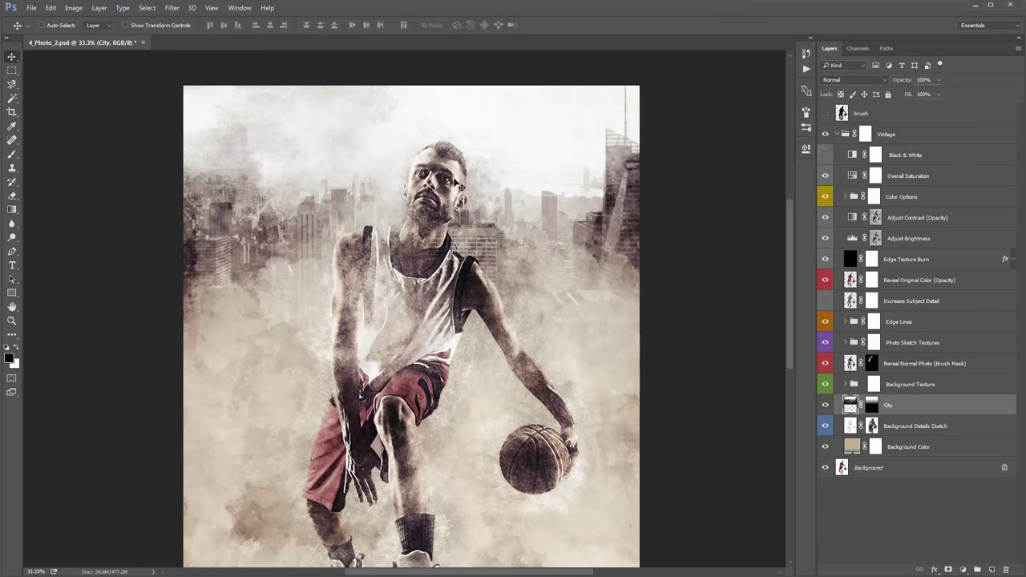
# Try the Overlay and Soft Light blend modes on the City layer, and return it to Normal.
pyautogui.scroll(-3, 505, 249)
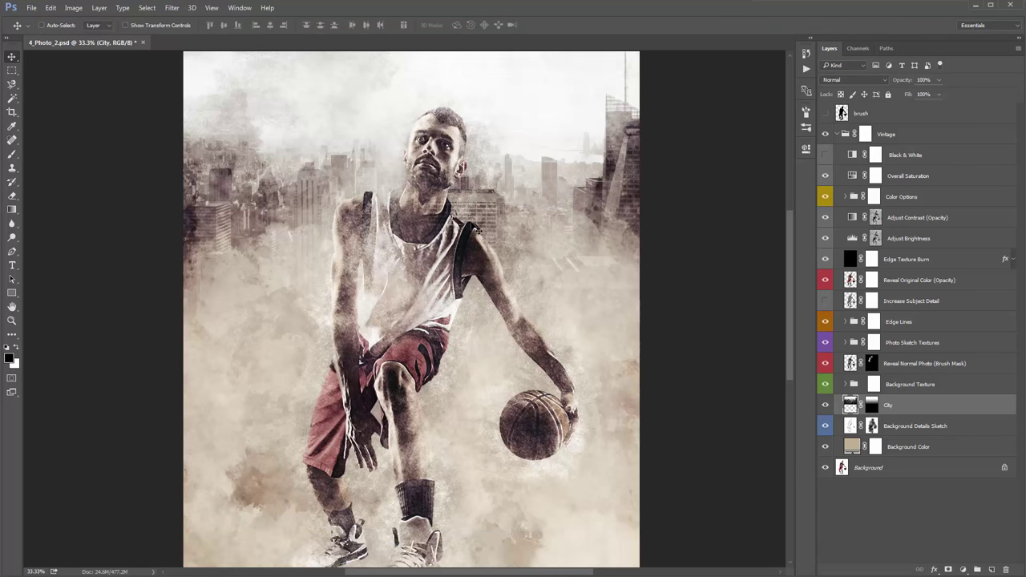
pyautogui.click(842, 80)
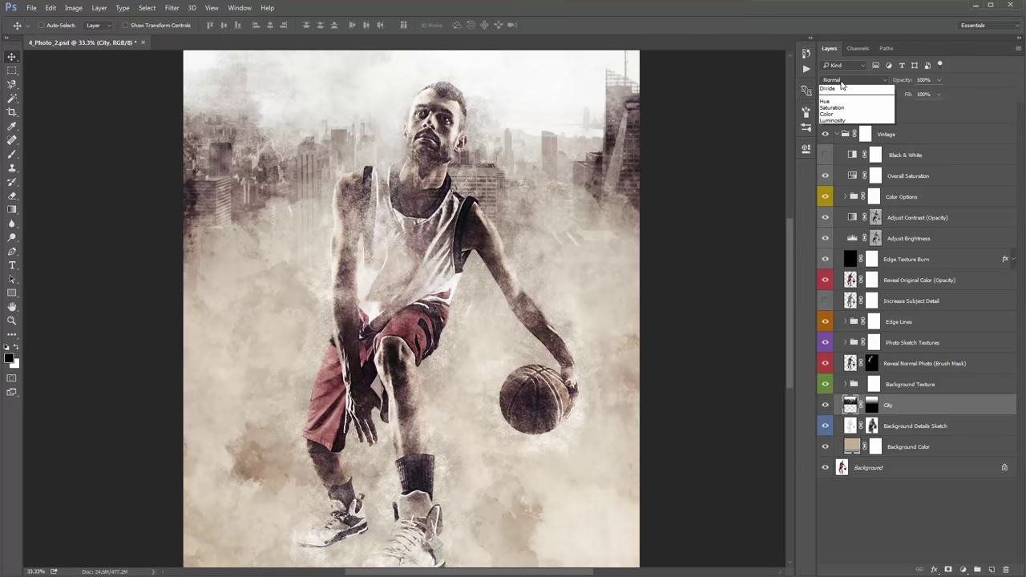
pyautogui.click(850, 189)
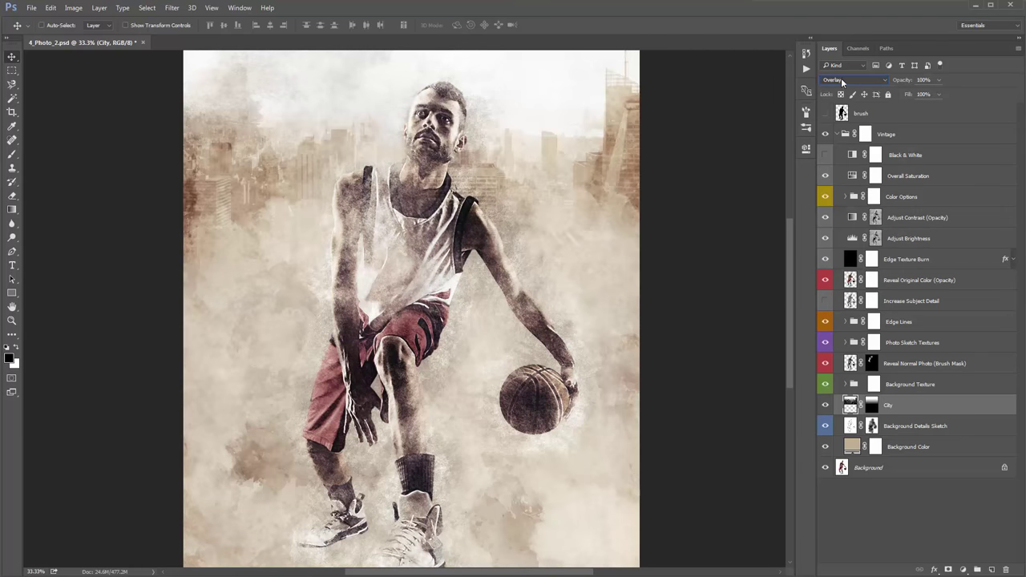
pyautogui.scroll(-1, 842, 81)
pyautogui.click(841, 80)
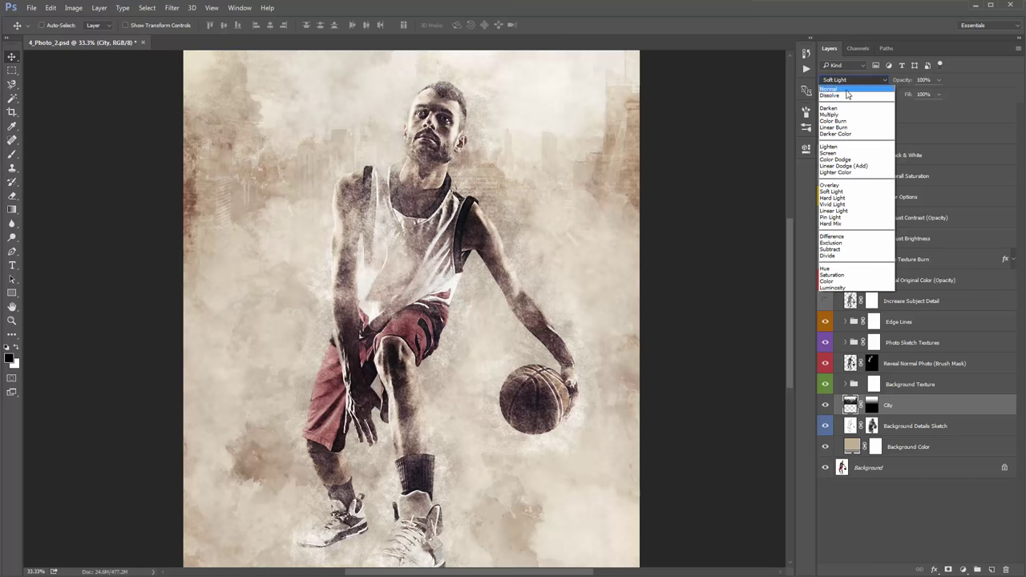
pyautogui.click(837, 105)
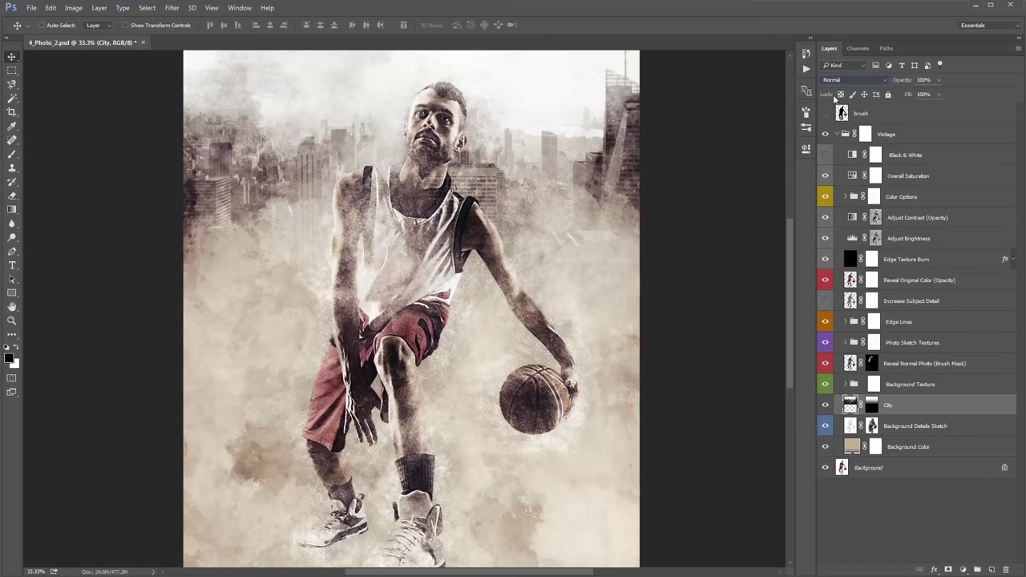
pyautogui.scroll(1, 604, 215)
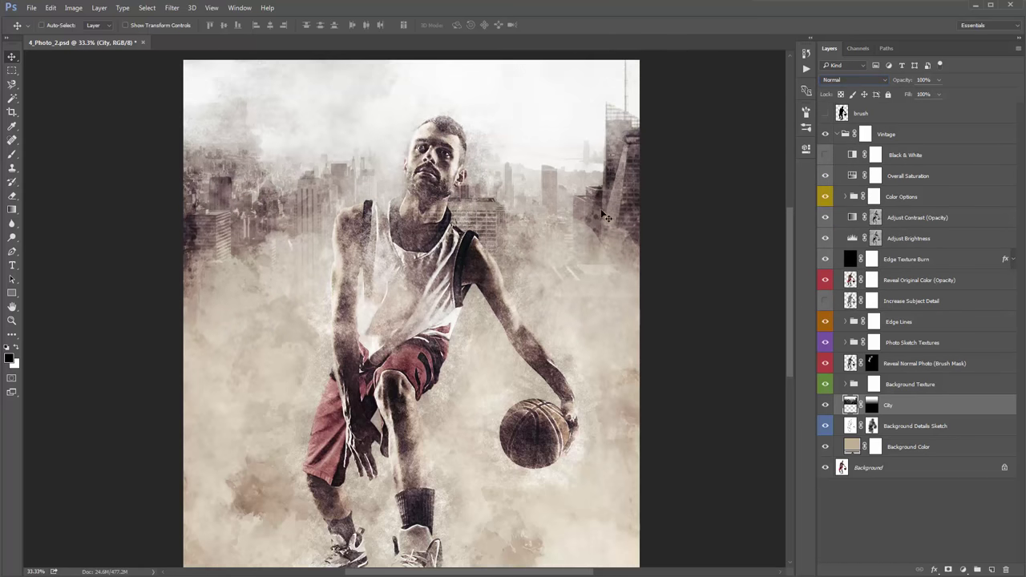
# Lower the City layer's opacity to 76% and shift the layer slightly upward.
pyautogui.moveTo(904, 81); pyautogui.dragTo(894, 82)
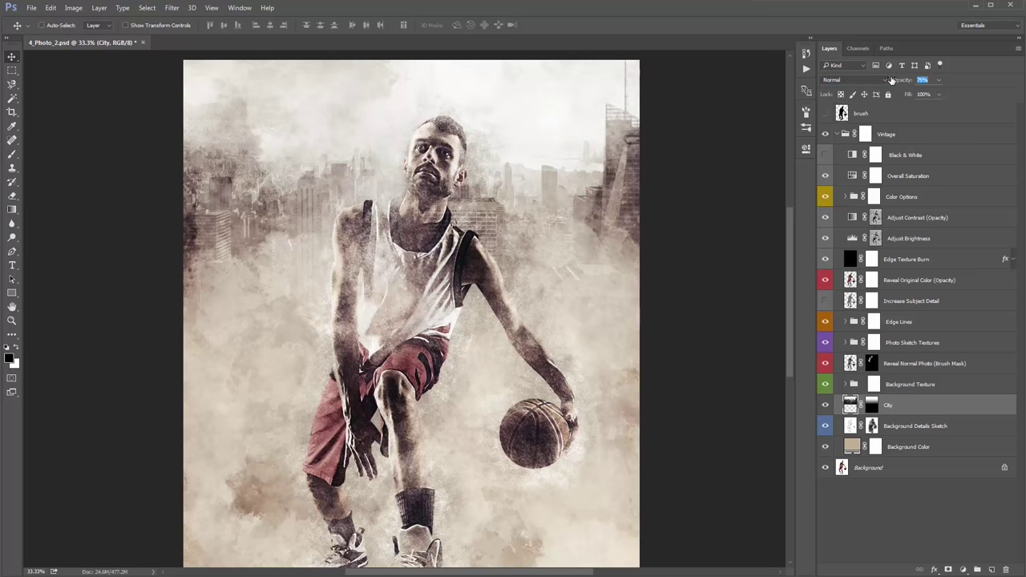
pyautogui.moveTo(730, 230); pyautogui.dragTo(723, 209)
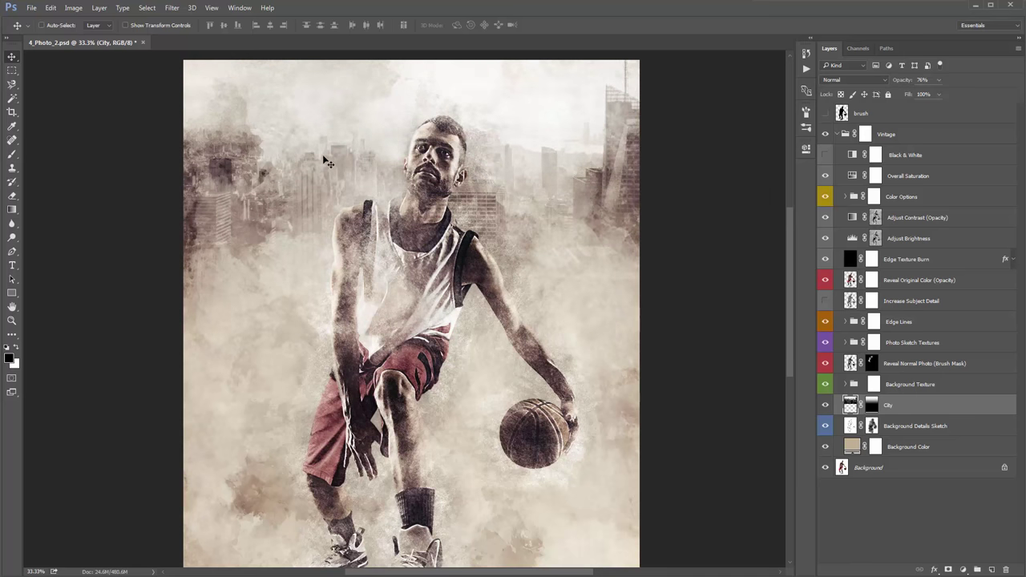
pyautogui.scroll(-5, 562, 244)
pyautogui.scroll(-2, 562, 245)
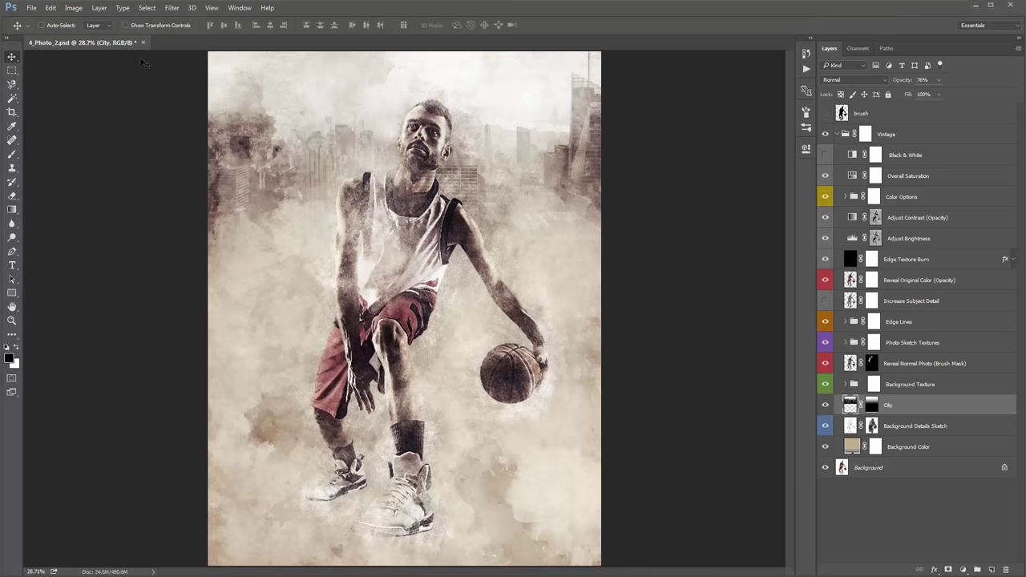
# Place Clouds.jpg as an embedded image above the City layer, scale it to about 83.5%, and commit the placement.
pyautogui.click(31, 7)
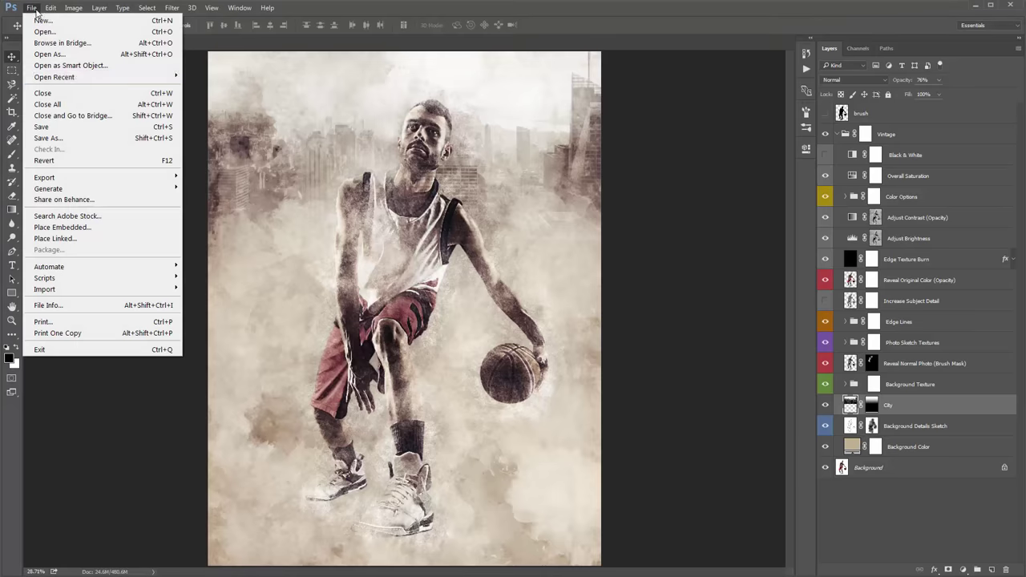
pyautogui.click(129, 228)
pyautogui.scroll(-1, 739, 132)
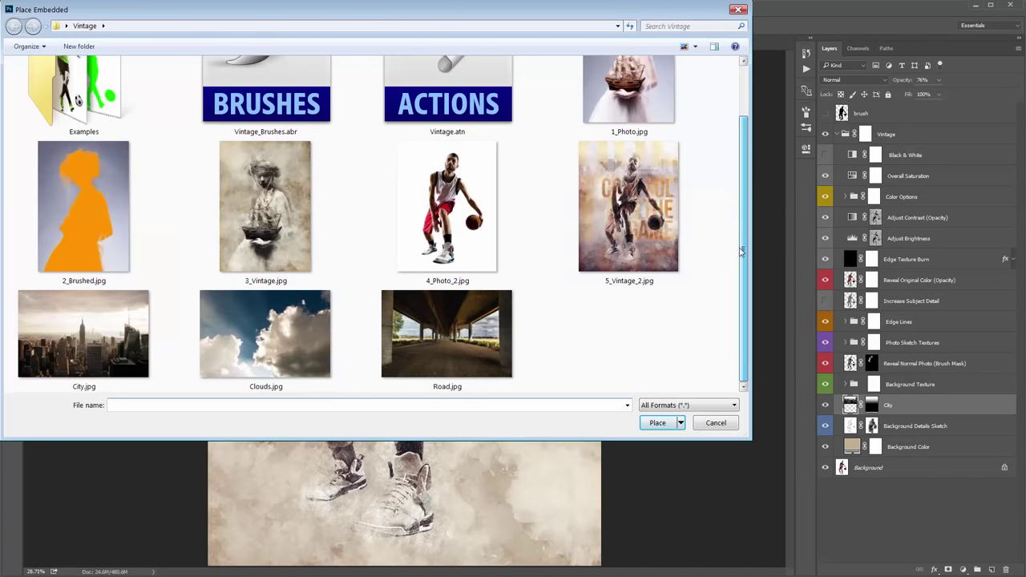
pyautogui.click(265, 333)
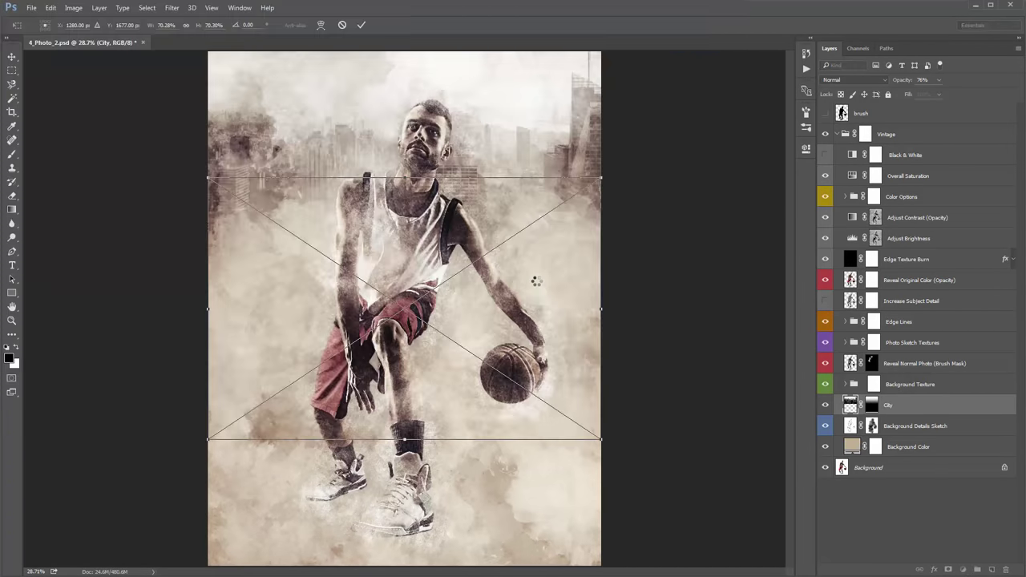
pyautogui.moveTo(604, 175); pyautogui.dragTo(639, 151)
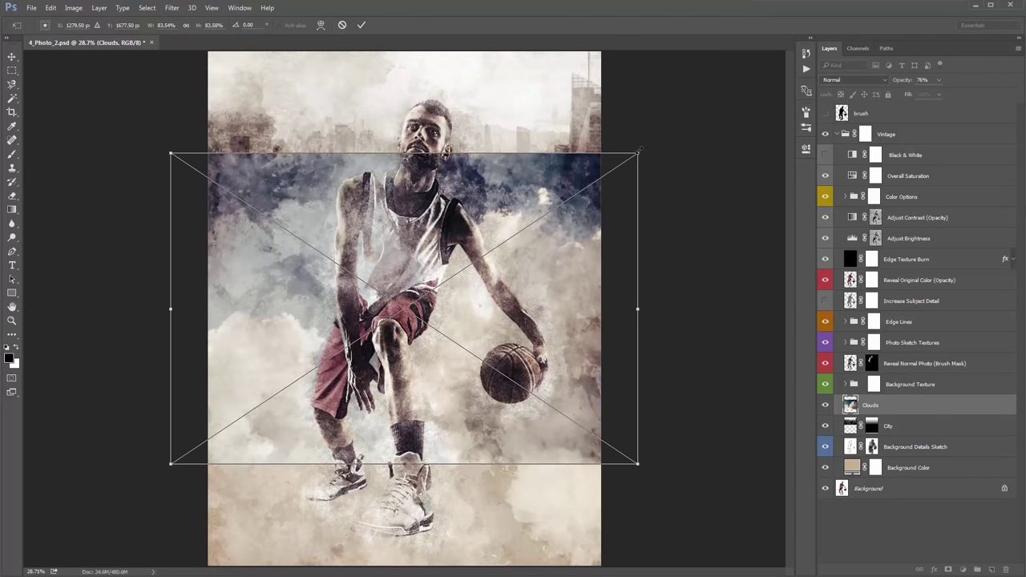
pyautogui.press('Return')
# Flip the Clouds layer horizontally and compare it with the unflipped version.
pyautogui.click(51, 8)
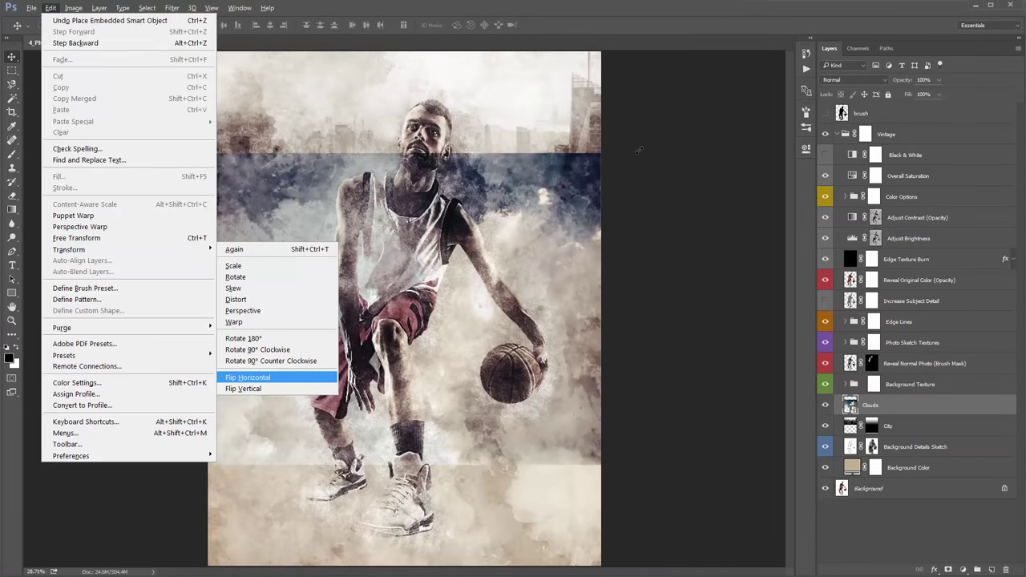
pyautogui.click(289, 373)
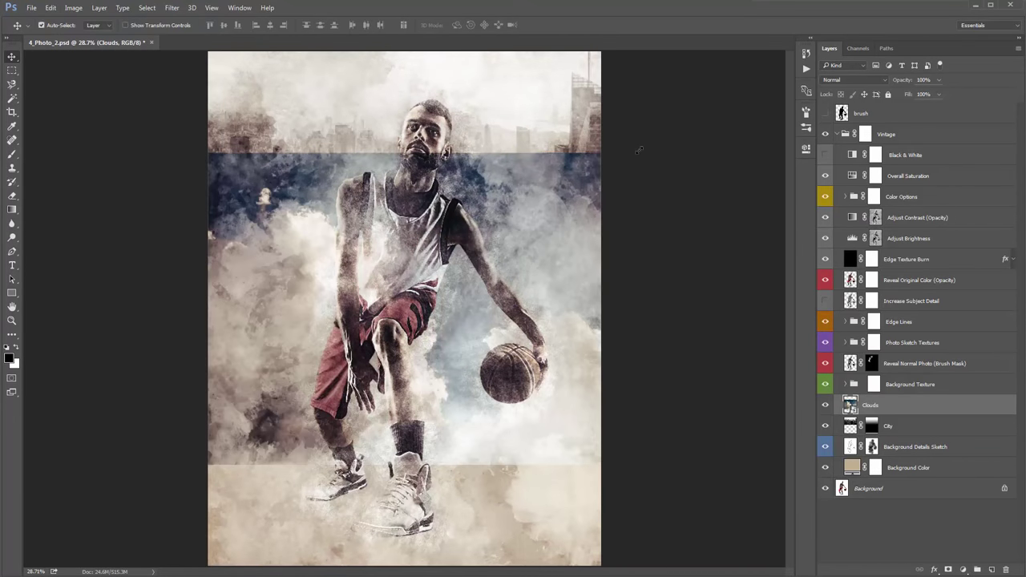
pyautogui.hotkey('ctrl', 'z')
pyautogui.hotkey('ctrl', 'z')
# Add a layer mask to the Clouds layer and fade its upper and lower edges with black-to-white gradients.
pyautogui.click(949, 569)
pyautogui.press('g')
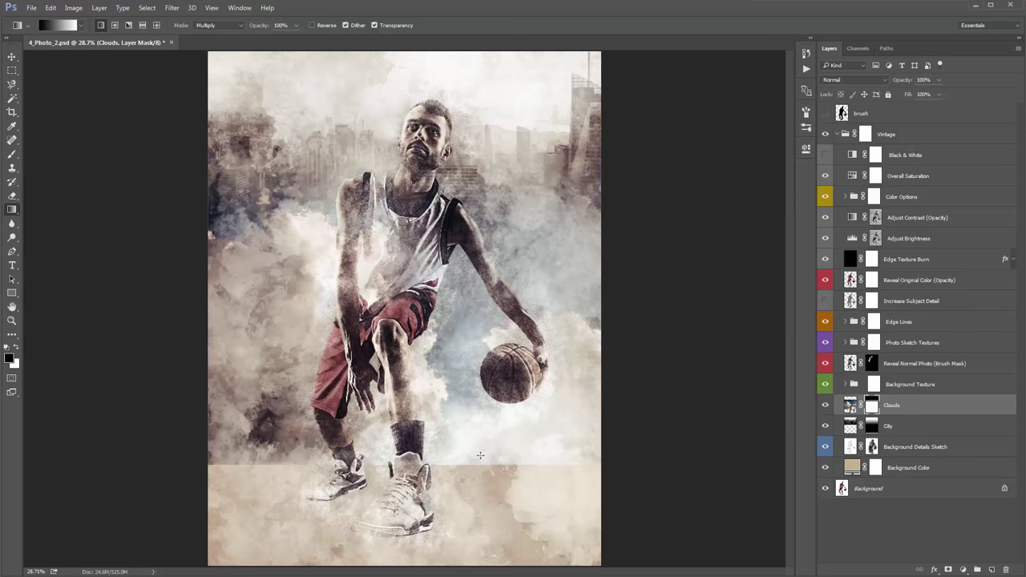
pyautogui.moveTo(486, 321); pyautogui.dragTo(485, 321)
pyautogui.press('v')
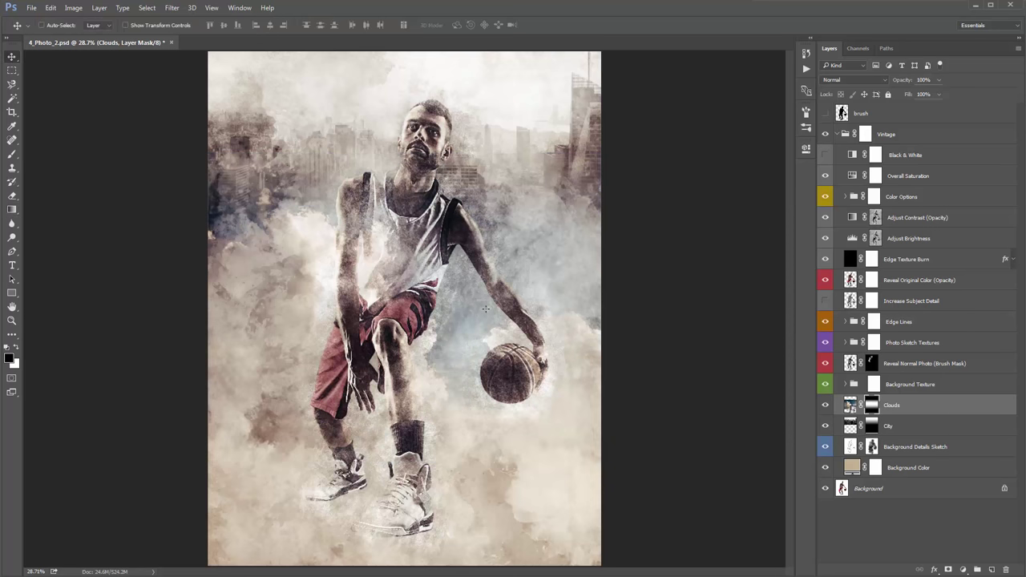
pyautogui.hotkey('ctrl', '+')
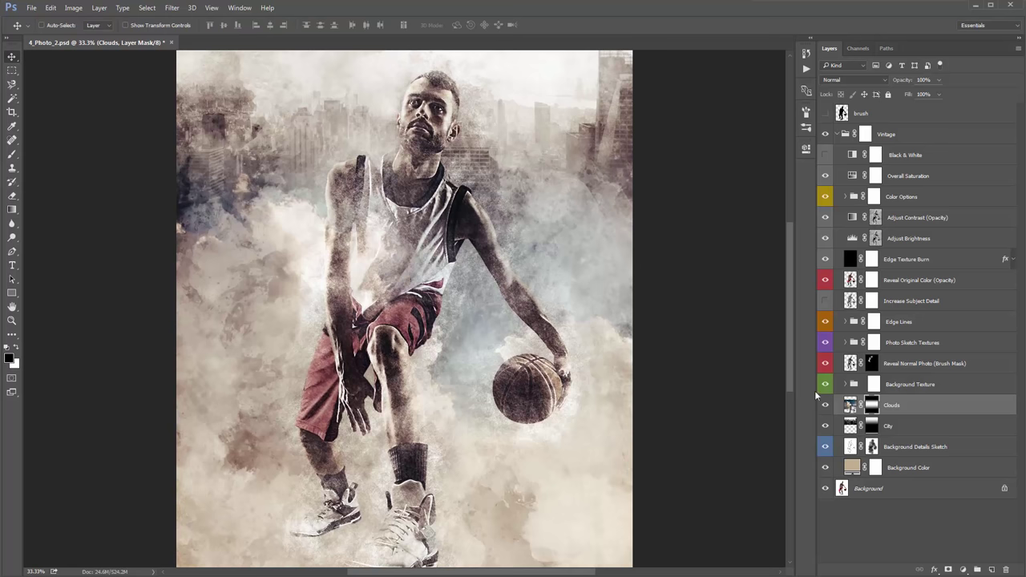
# Flip the Clouds layer's image horizontally.
pyautogui.click(850, 409)
pyautogui.click(50, 7)
pyautogui.moveTo(92, 248)
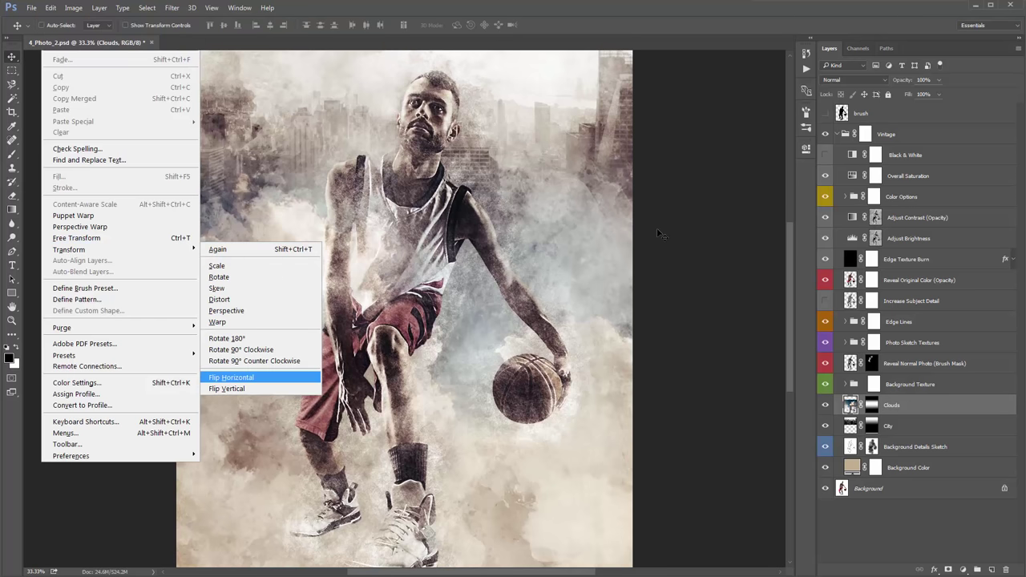
pyautogui.click(240, 387)
pyautogui.moveTo(663, 206); pyautogui.dragTo(650, 276)
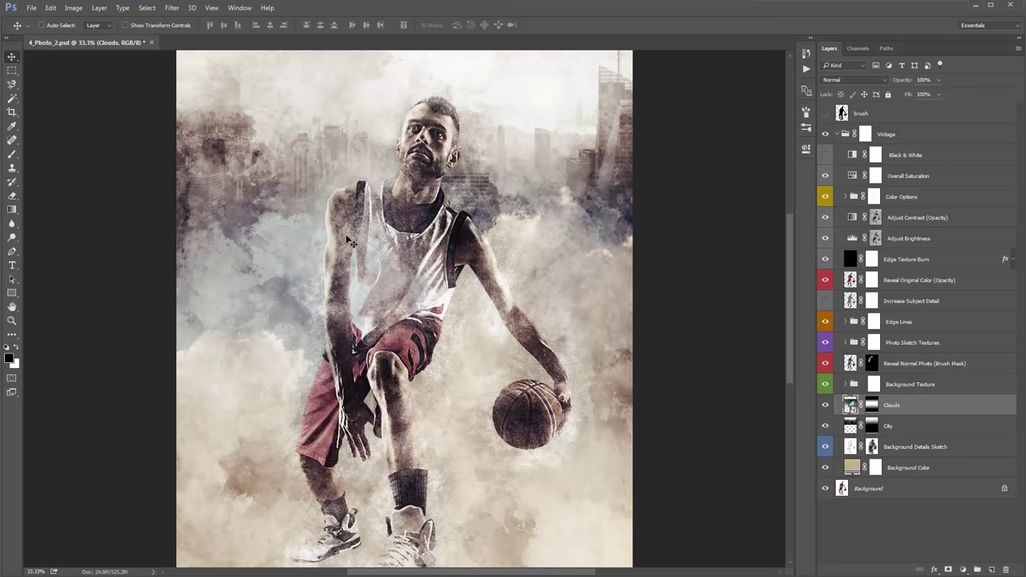
# Try the Overlay, Soft Light and Hard Light blend modes on the Clouds layer and return it to Normal.
pyautogui.click(873, 79)
pyautogui.click(856, 186)
pyautogui.press('Down')
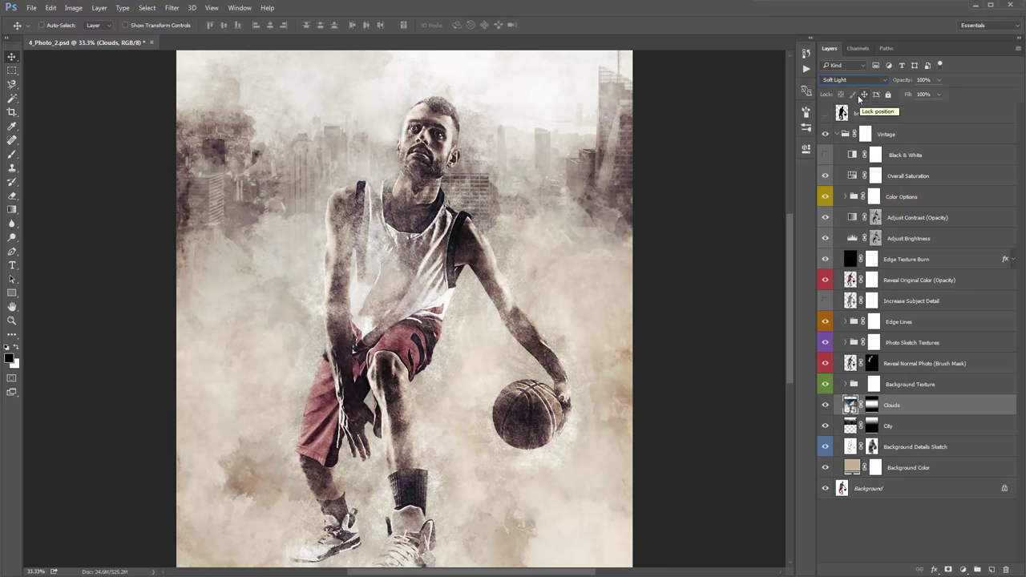
pyautogui.click(852, 81)
pyautogui.click(850, 193)
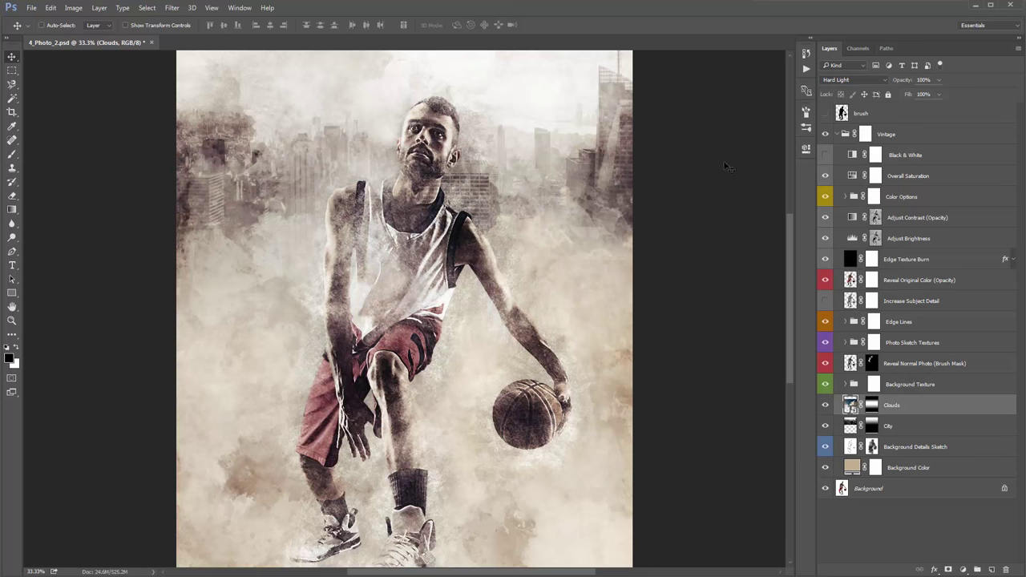
pyautogui.click(844, 80)
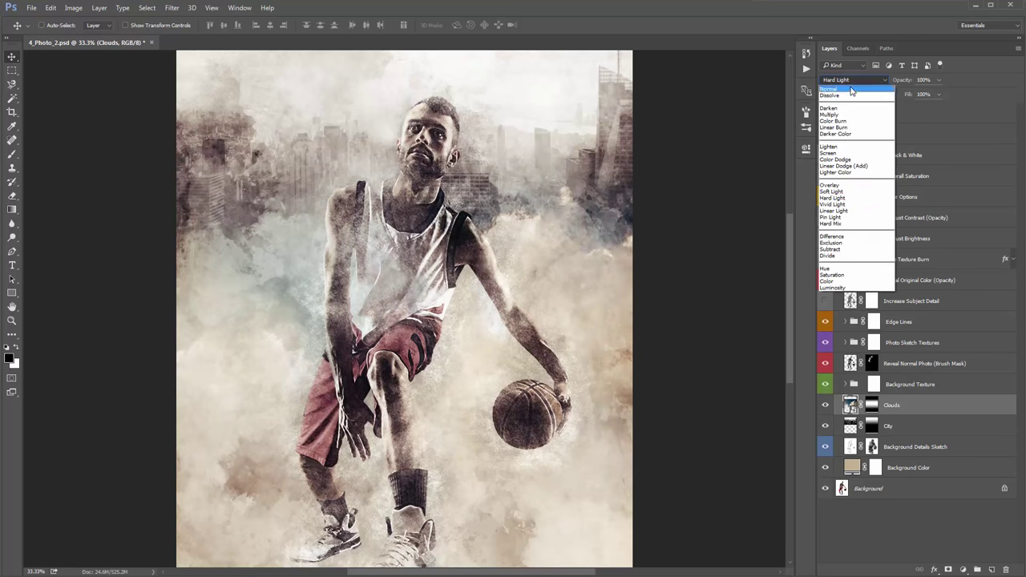
pyautogui.click(838, 81)
pyautogui.hotkey('ctrl', 'z')
pyautogui.hotkey('ctrl', 'z')
pyautogui.hotkey('ctrl', 'z')
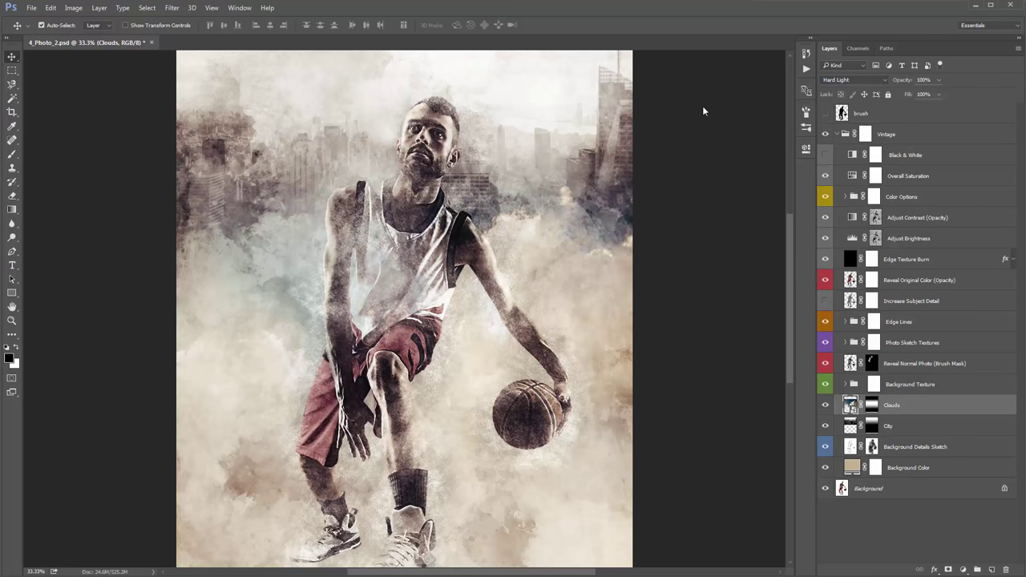
pyautogui.hotkey('ctrl', 'z')
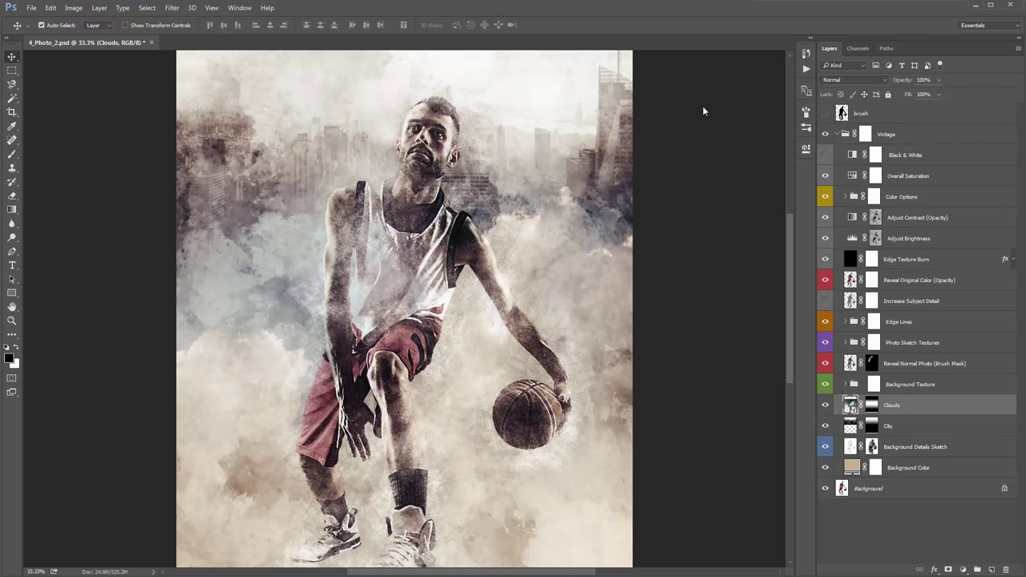
# Place Road.jpg as an embedded image above the Clouds layer.
pyautogui.press('b')
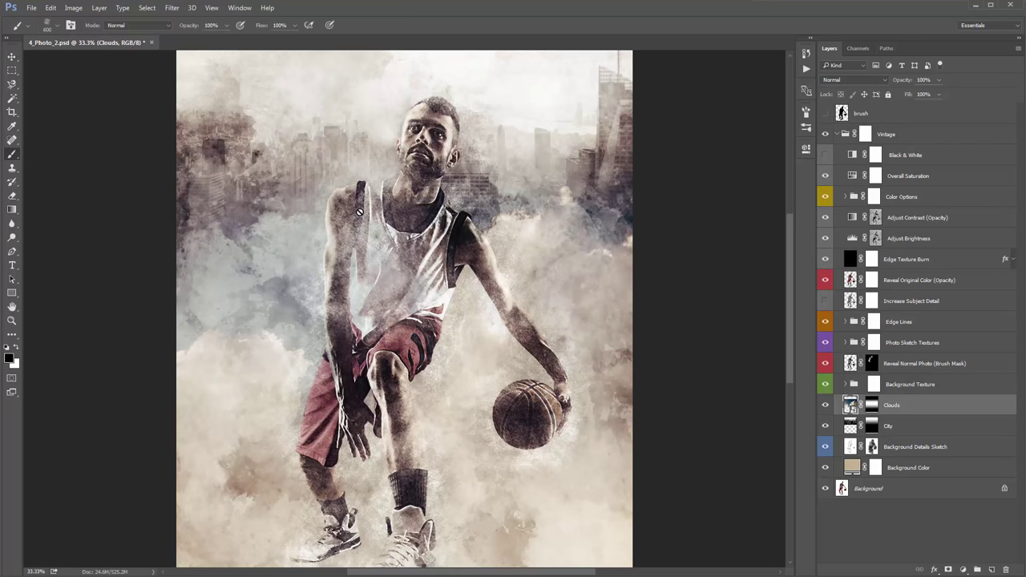
pyautogui.scroll(-2, 359, 211)
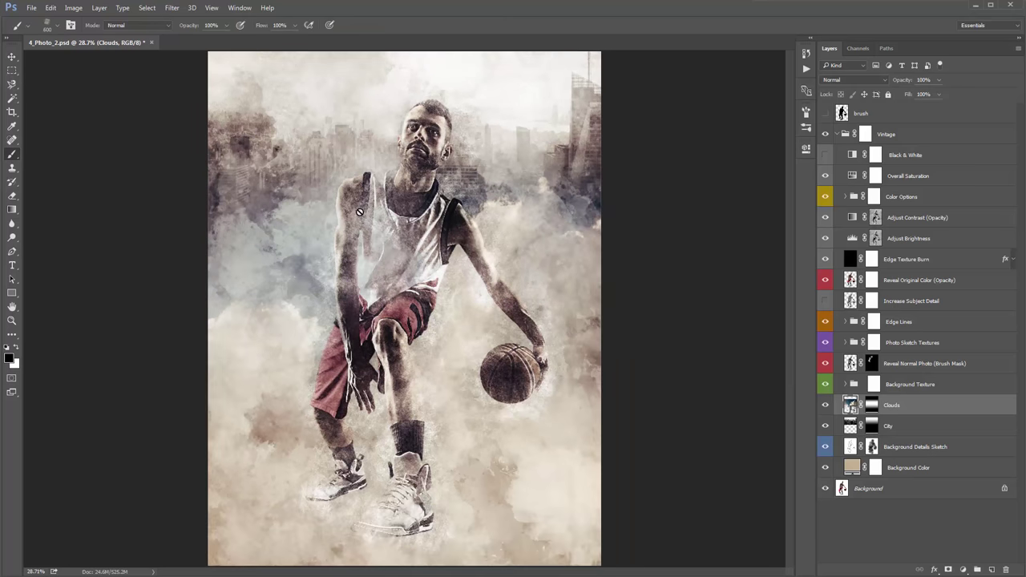
pyautogui.scroll(-1, 324, 186)
pyautogui.press('v')
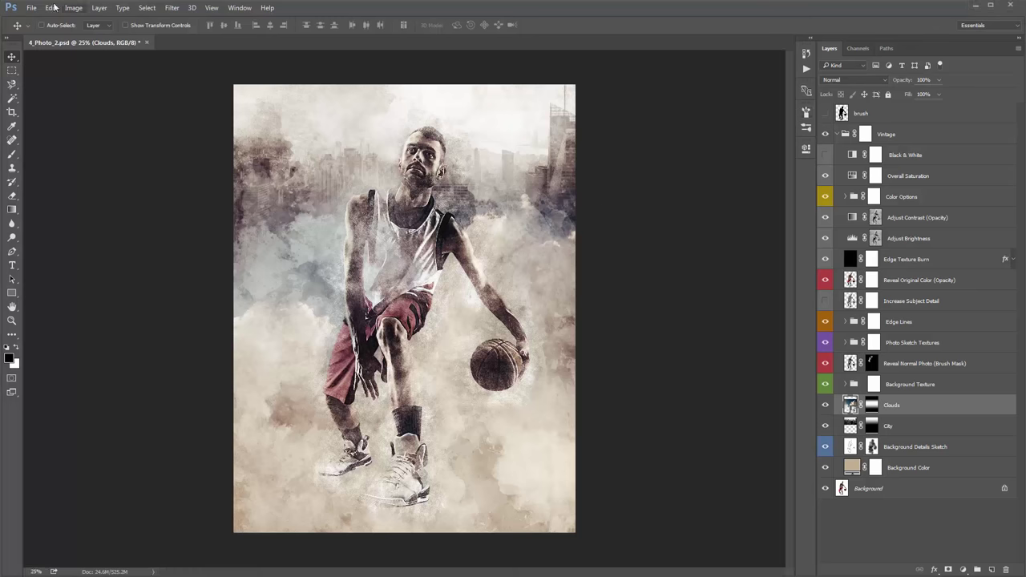
pyautogui.click(51, 8)
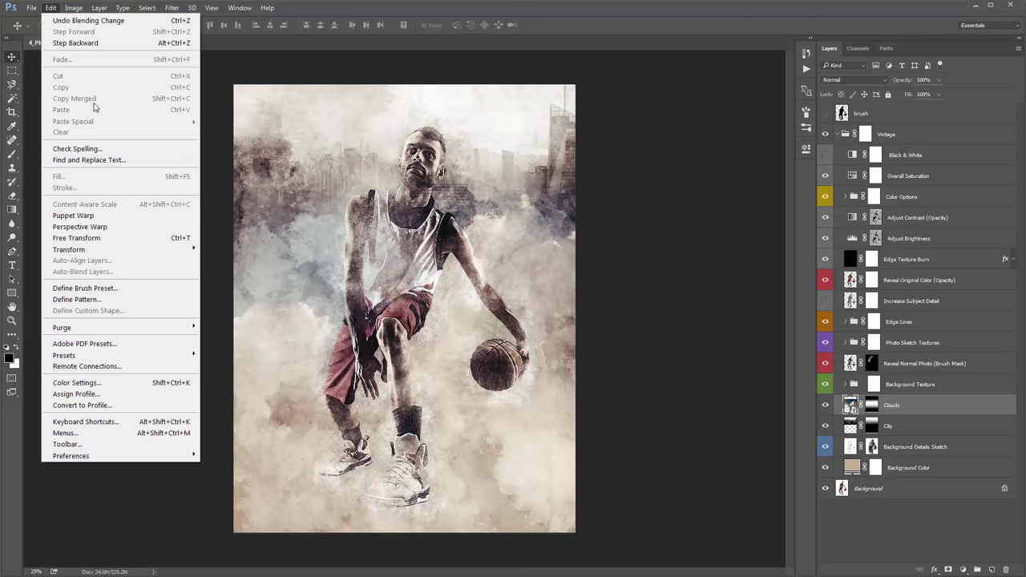
pyautogui.moveTo(32, 7)
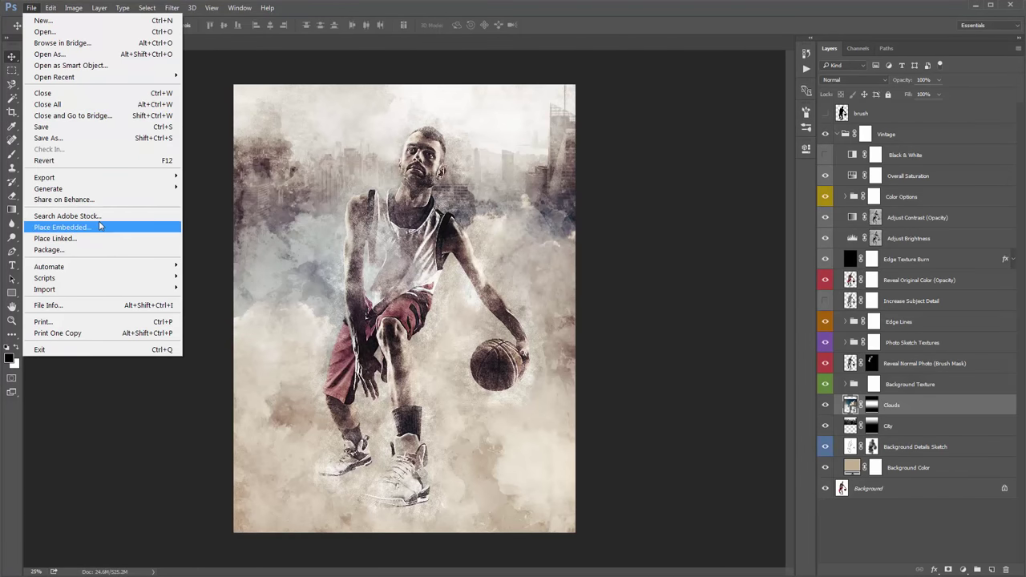
pyautogui.click(99, 227)
pyautogui.moveTo(741, 190); pyautogui.dragTo(742, 234)
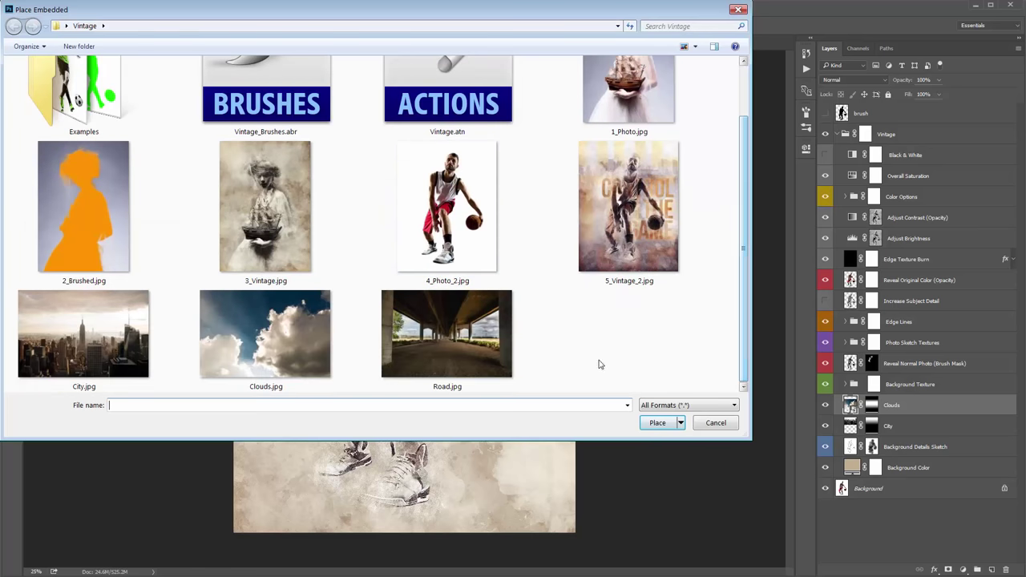
pyautogui.click(472, 342)
pyautogui.press('Return')
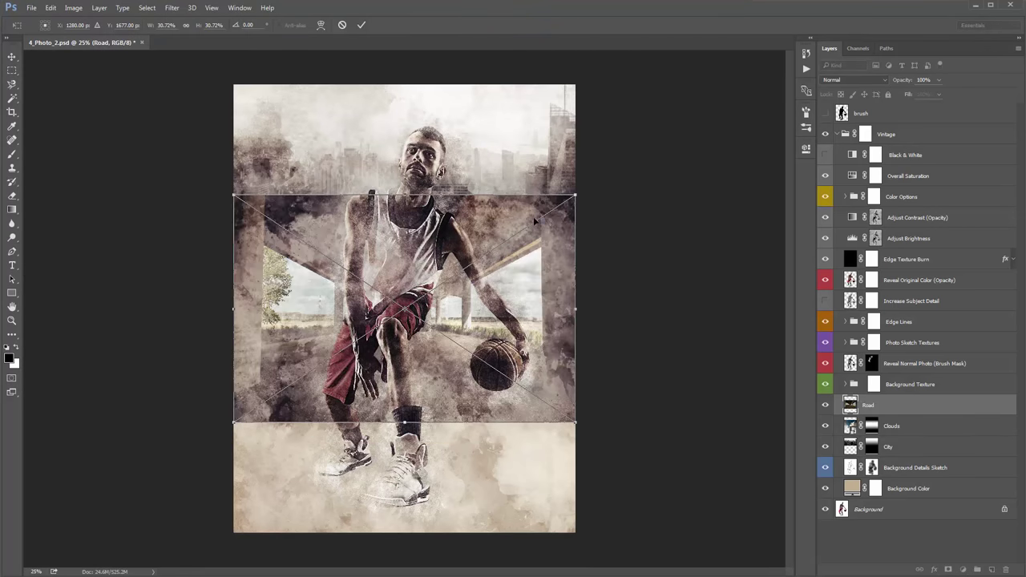
# Scale the placed Road image to about 57.3%, shift it slightly downward, and commit the placement.
pyautogui.moveTo(581, 193); pyautogui.dragTo(742, 107)
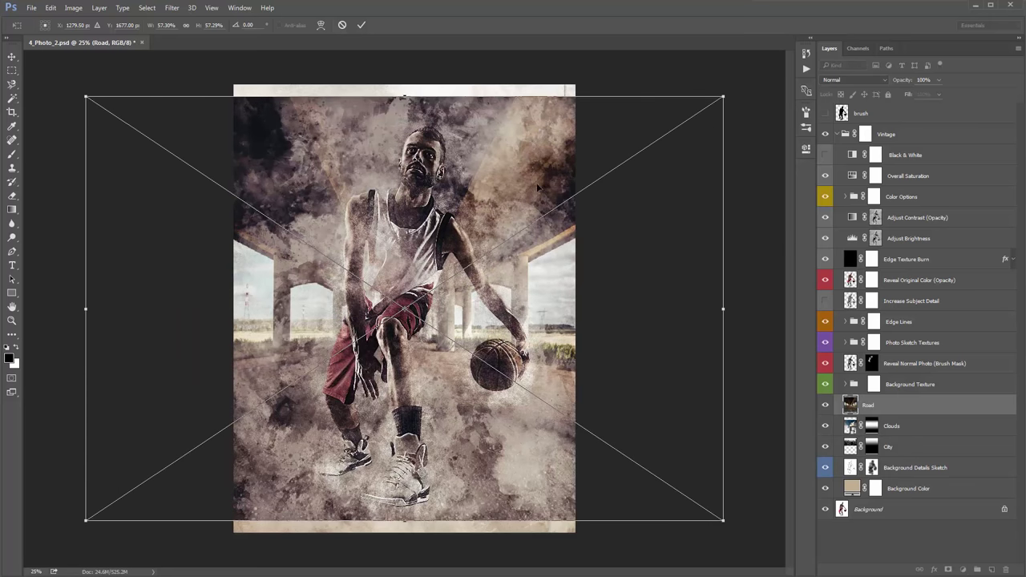
pyautogui.moveTo(540, 186); pyautogui.dragTo(542, 207)
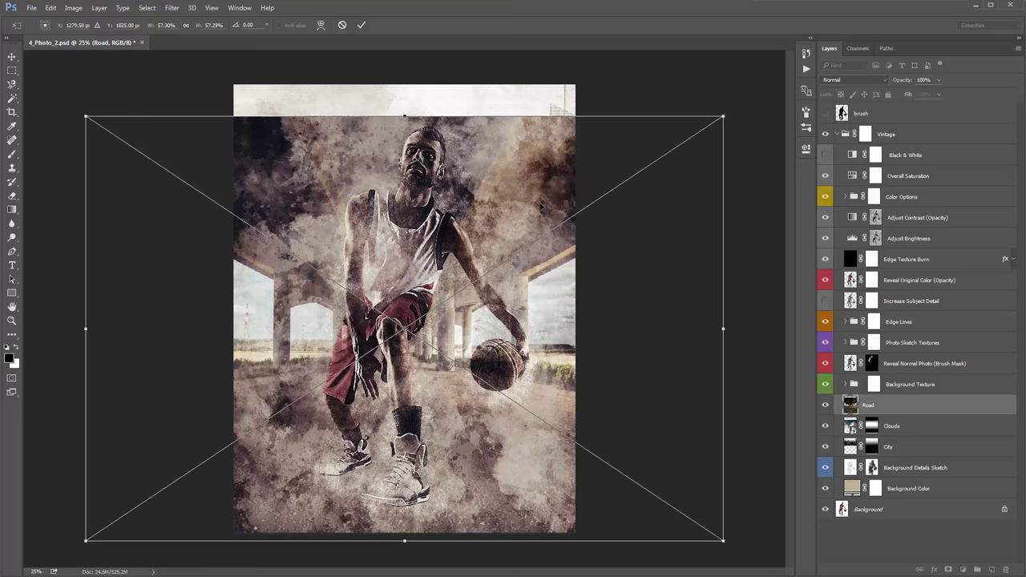
pyautogui.press('Return')
# Add a layer mask to the Road layer and fade out its upper part with black-to-white gradients.
pyautogui.click(949, 569)
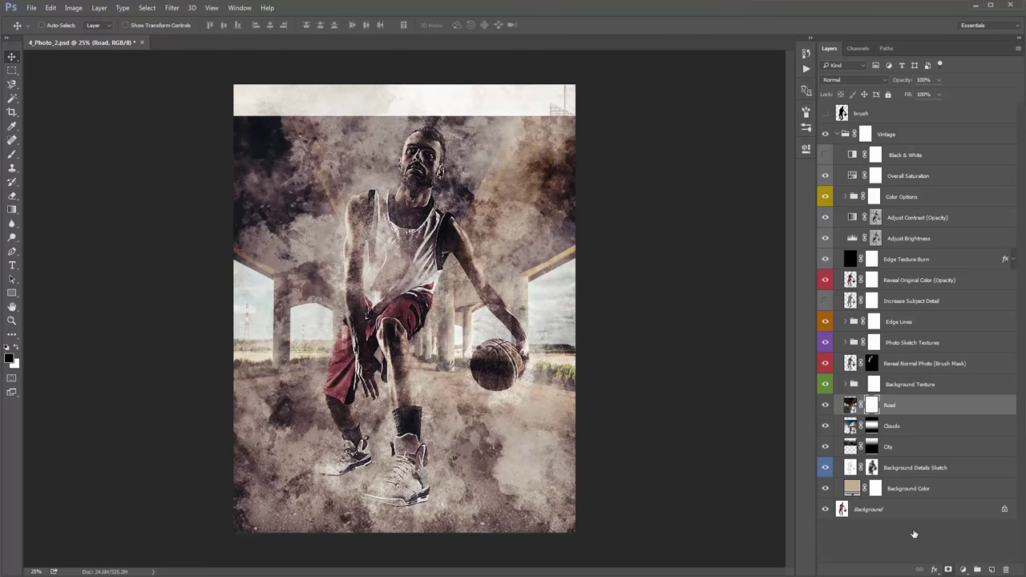
pyautogui.press('g')
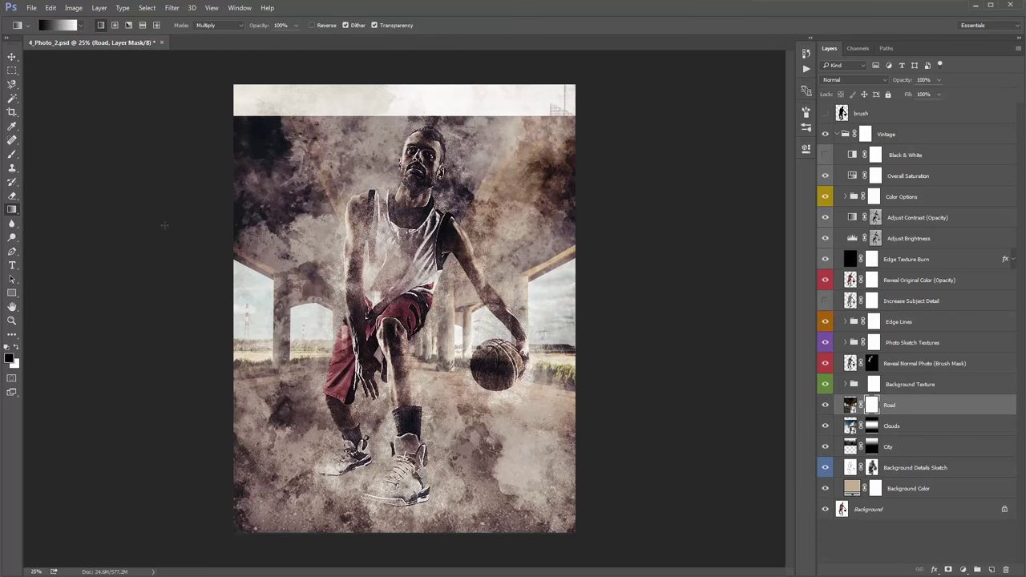
pyautogui.moveTo(432, 371); pyautogui.dragTo(432, 474)
pyautogui.moveTo(441, 381); pyautogui.dragTo(441, 481)
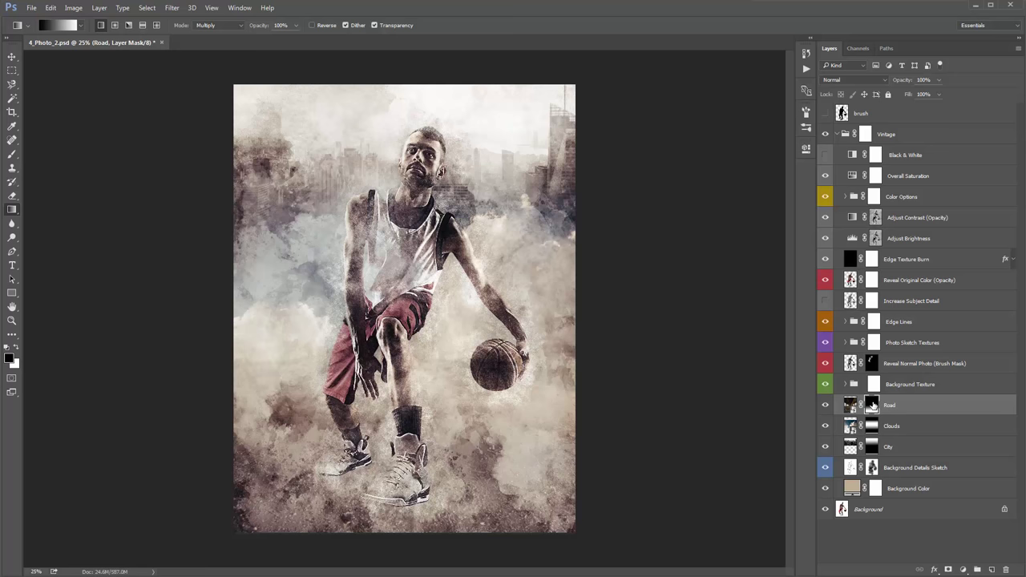
# Paint black with a soft 900 px brush on the Road layer's mask along its upper transition around the player's legs.
pyautogui.press('b')
pyautogui.rightClick(307, 193)
pyautogui.press('Return')
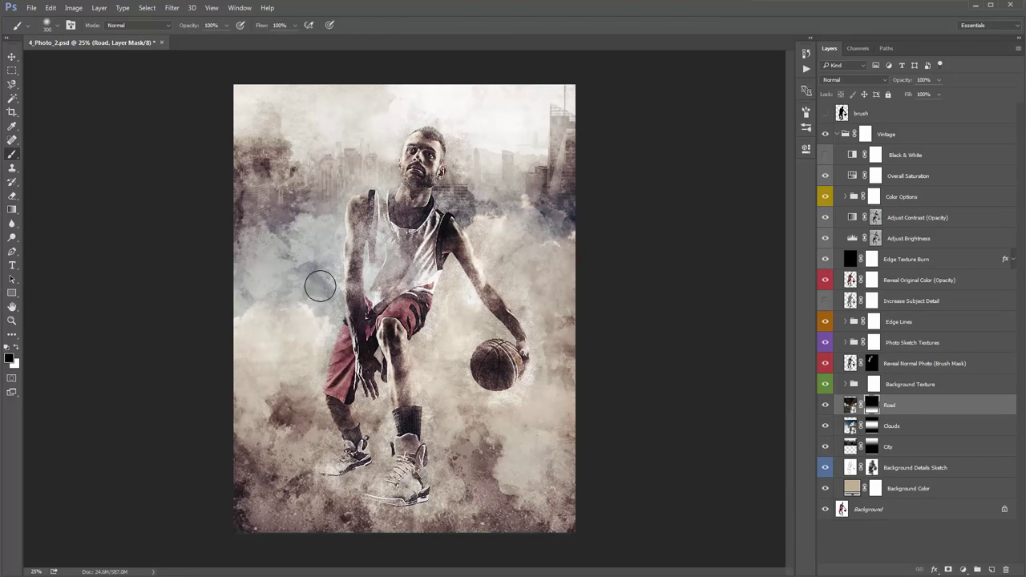
pyautogui.press('\\')
pyautogui.press('\\')
pyautogui.press(']')
pyautogui.press(']')
pyautogui.press(']')
pyautogui.press(']')
pyautogui.press(']')
pyautogui.moveTo(305, 377)
pyautogui.mouseDown()
pyautogui.moveTo(275, 390)
pyautogui.moveTo(508, 377)
pyautogui.moveTo(522, 412)
pyautogui.mouseUp()
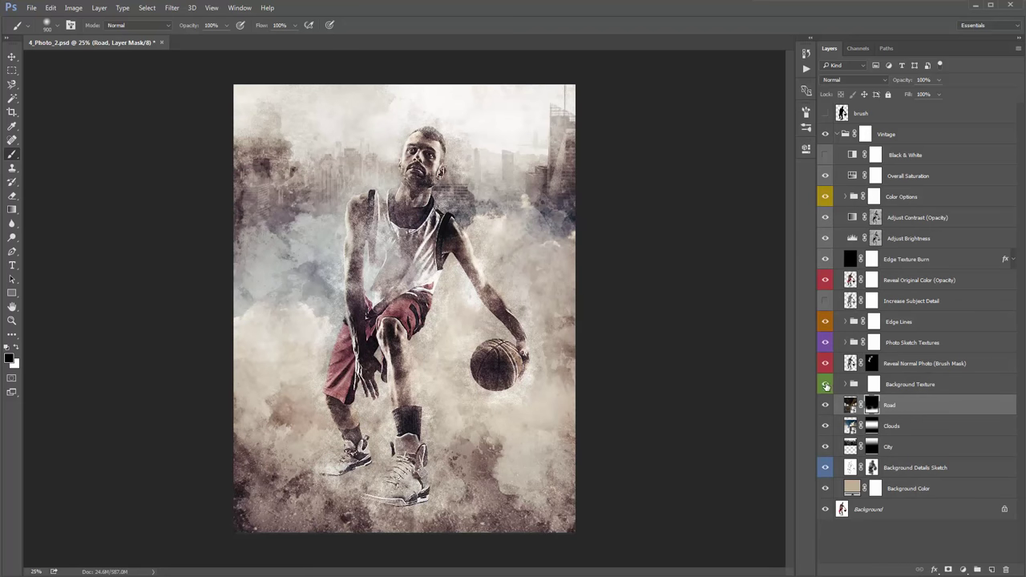
# Compare the image without the Background Texture group, and paint black on its mask over the road area with an 1100 px brush at 50% opacity.
pyautogui.click(825, 385)
pyautogui.click(826, 386)
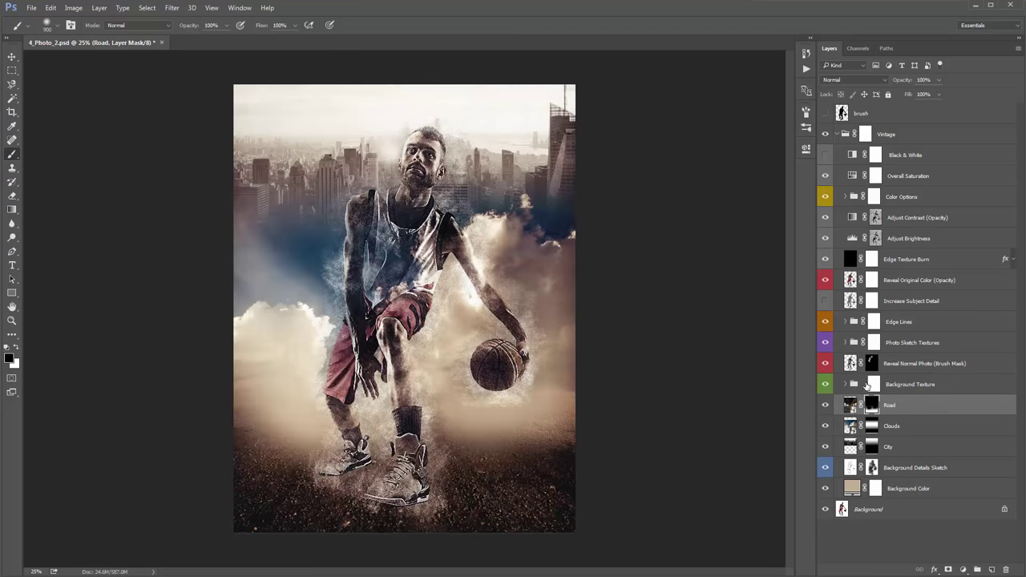
pyautogui.click(873, 384)
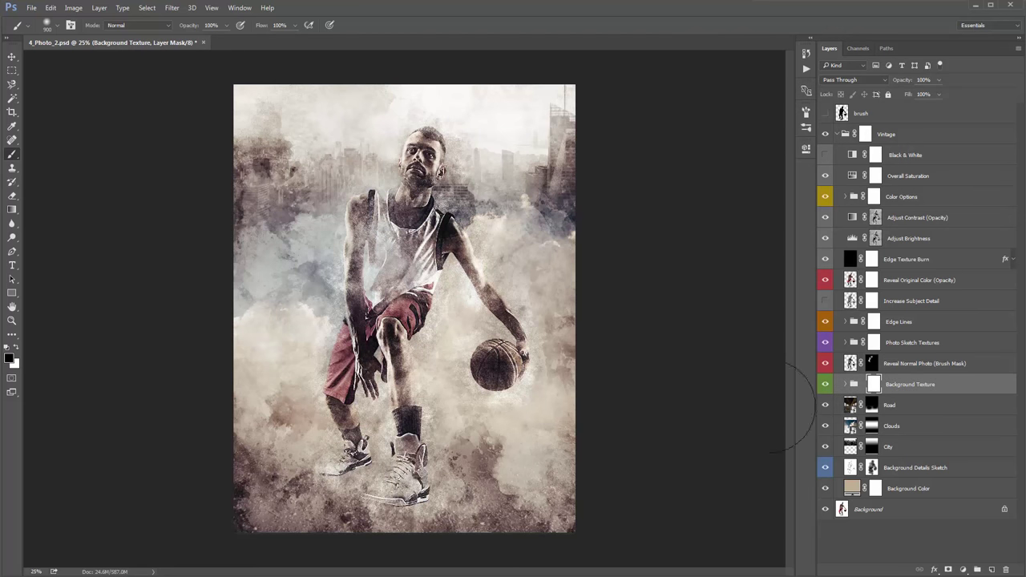
pyautogui.click(826, 385)
pyautogui.hotkey('ctrl', 'z')
pyautogui.press(']')
pyautogui.press(']')
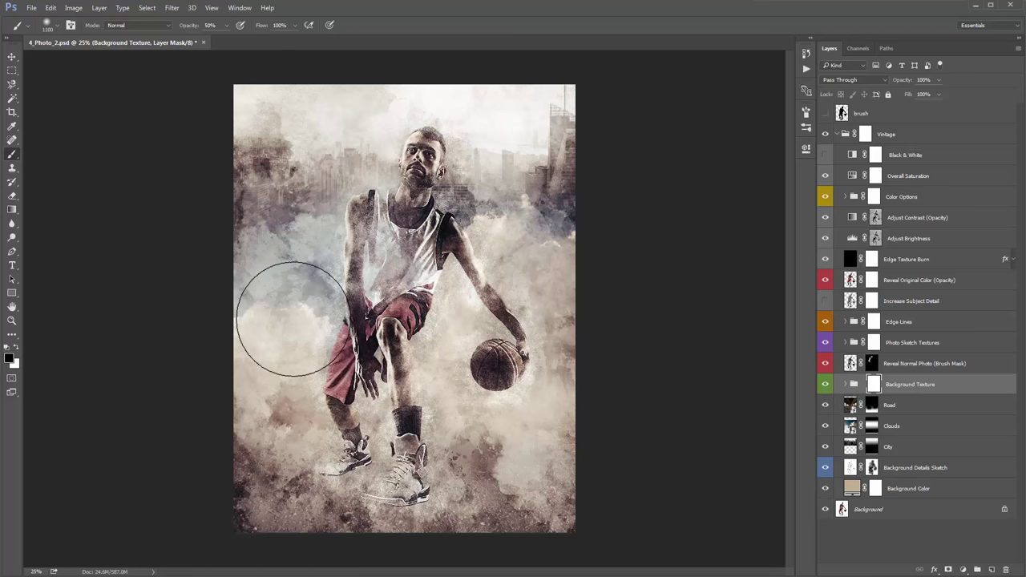
pyautogui.moveTo(298, 435)
pyautogui.mouseDown()
pyautogui.moveTo(311, 465)
pyautogui.moveTo(476, 457)
pyautogui.moveTo(473, 553)
pyautogui.mouseUp()
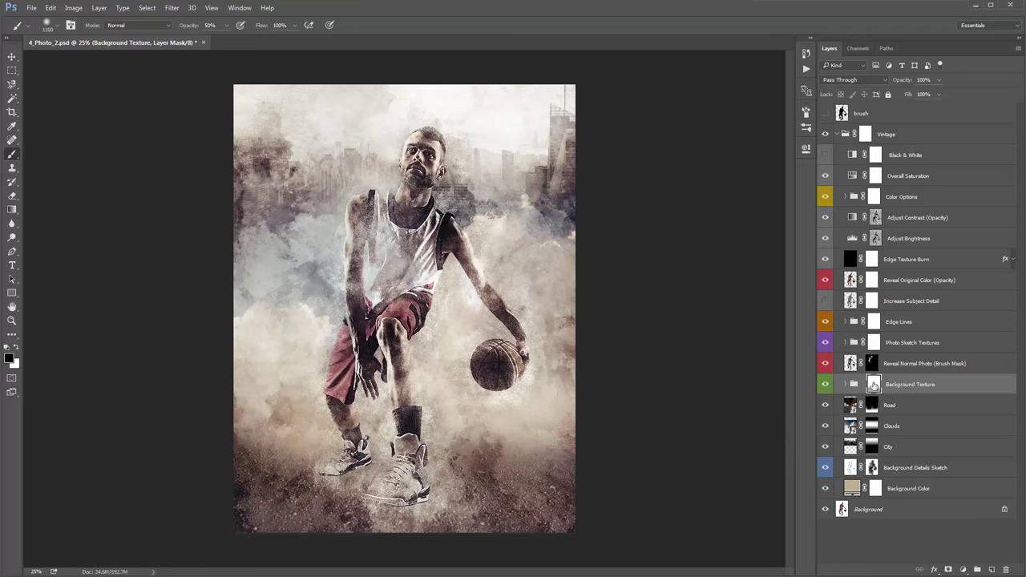
# Compare the Background Texture mask at 0% density and set its density to 65%.
pyautogui.doubleClick(874, 385)
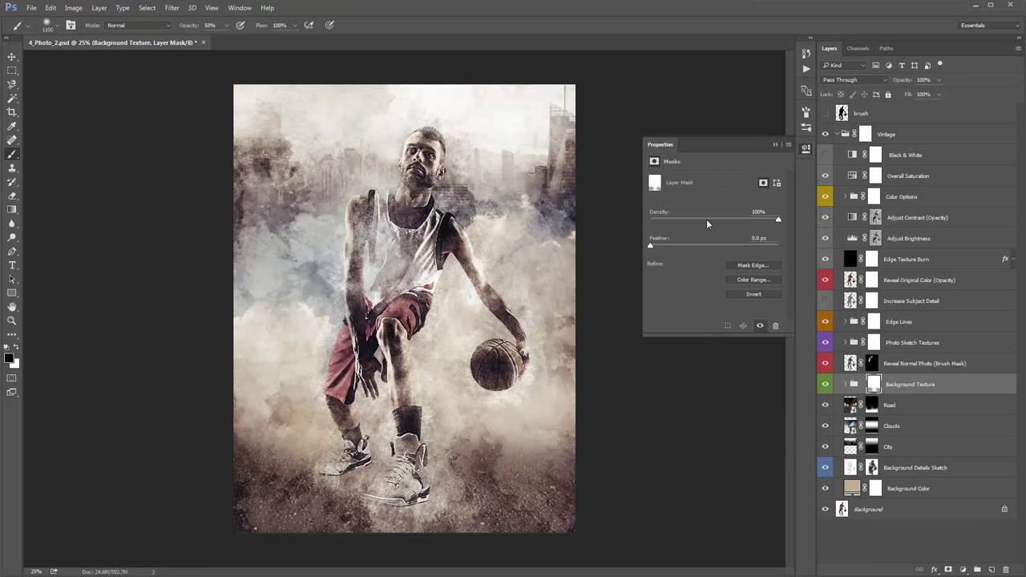
pyautogui.moveTo(718, 221); pyautogui.dragTo(646, 222)
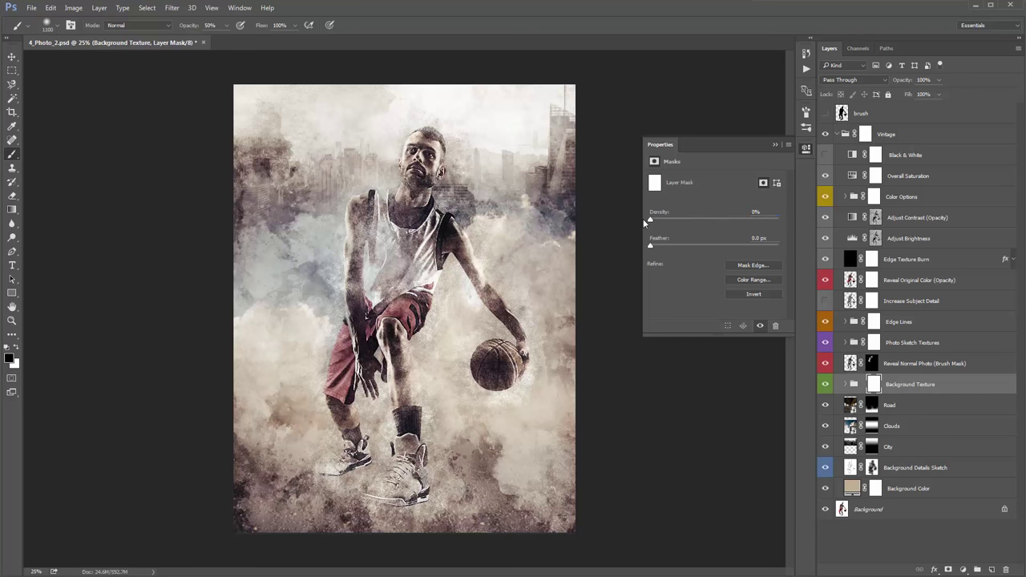
pyautogui.moveTo(650, 221); pyautogui.dragTo(735, 225)
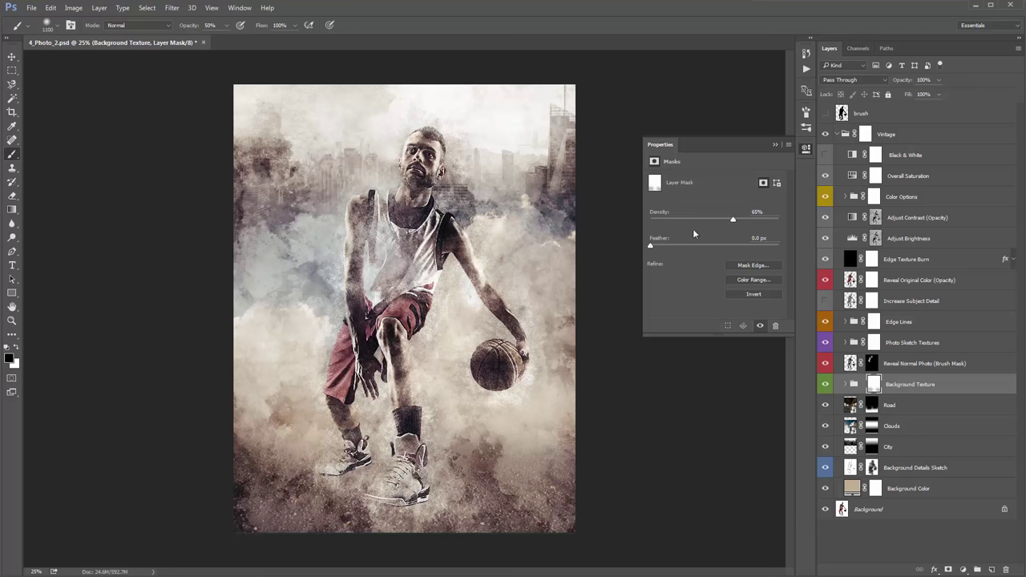
# Lower the Clouds layer's opacity to 54%.
pyautogui.click(914, 426)
pyautogui.press('v')
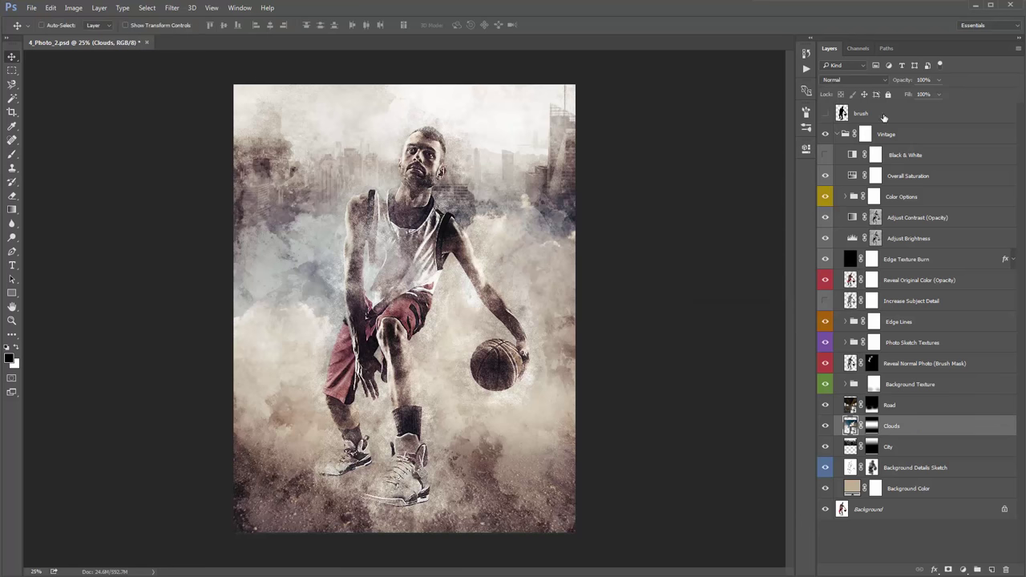
pyautogui.press('1')
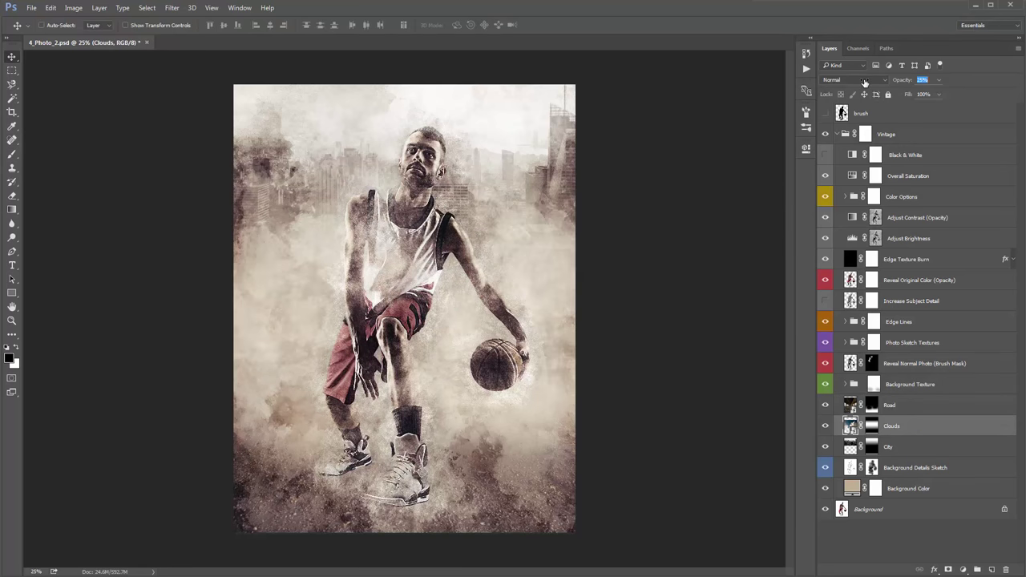
pyautogui.press('6')
pyautogui.press('5')
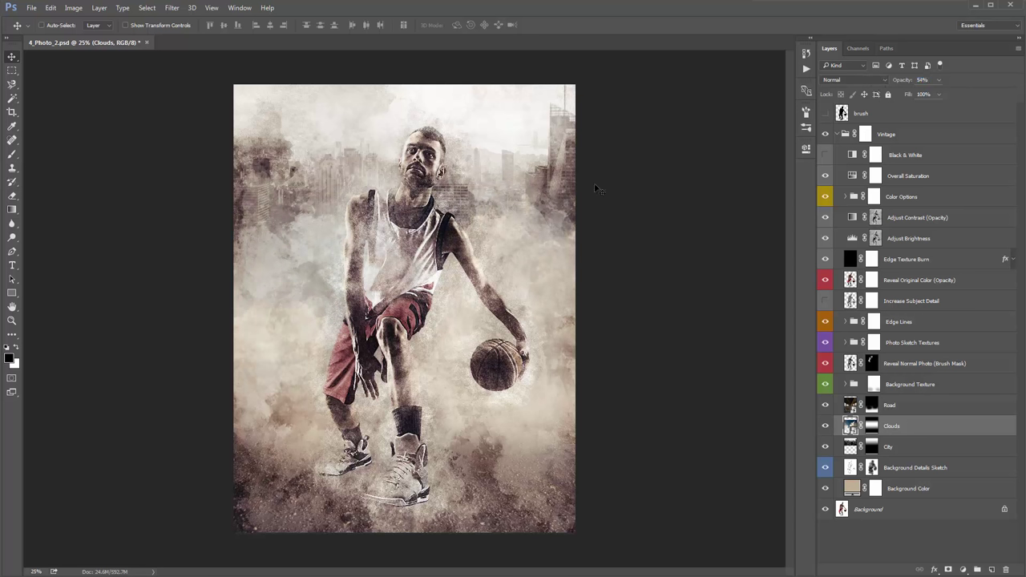
# Raise the saturation slightly in the Overall Saturation adjustment layer.
pyautogui.click(904, 179)
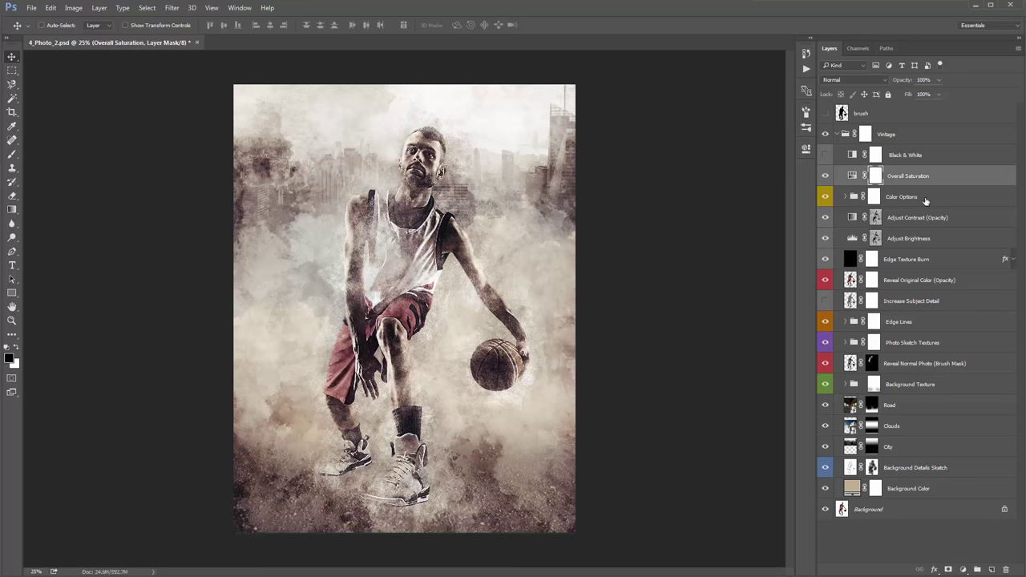
pyautogui.doubleClick(853, 176)
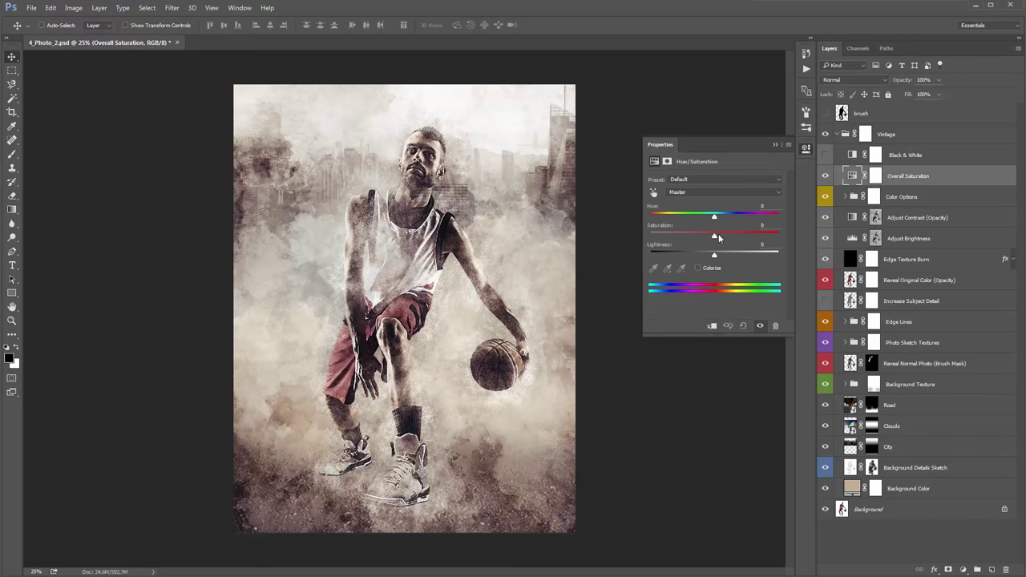
pyautogui.moveTo(718, 234); pyautogui.dragTo(727, 239)
pyautogui.click(775, 144)
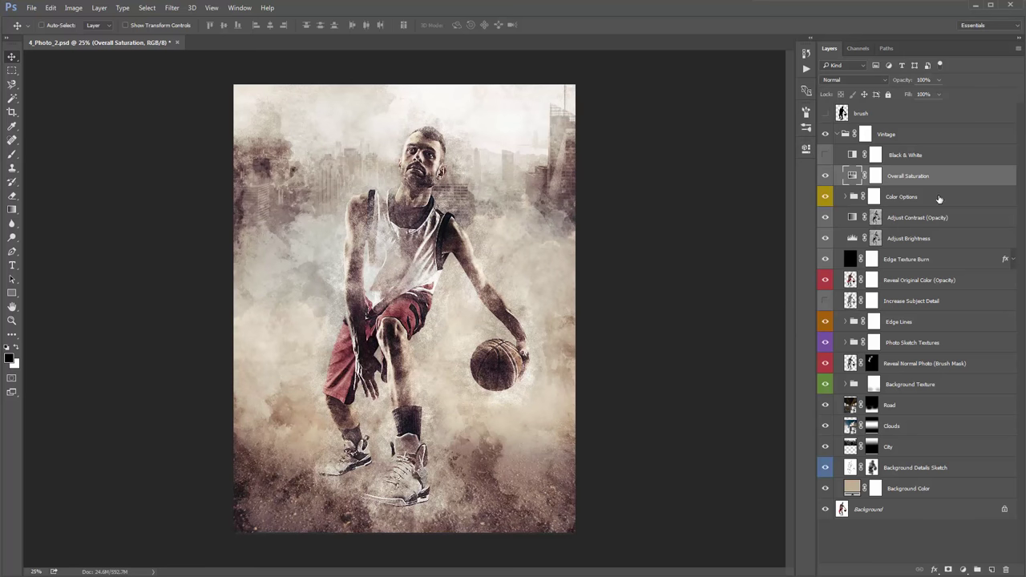
# Preview alternative looks in the Color Options group, including Color Options 1, 3, 4, 6, 8, 9 and 10, keeping none of them.
pyautogui.click(939, 199)
pyautogui.click(846, 196)
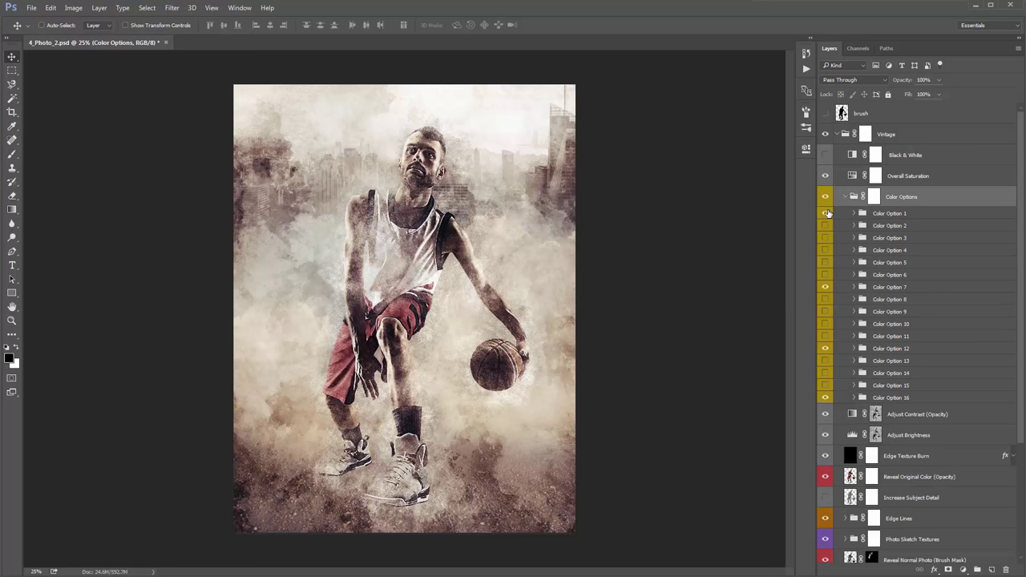
pyautogui.click(826, 213)
pyautogui.click(826, 238)
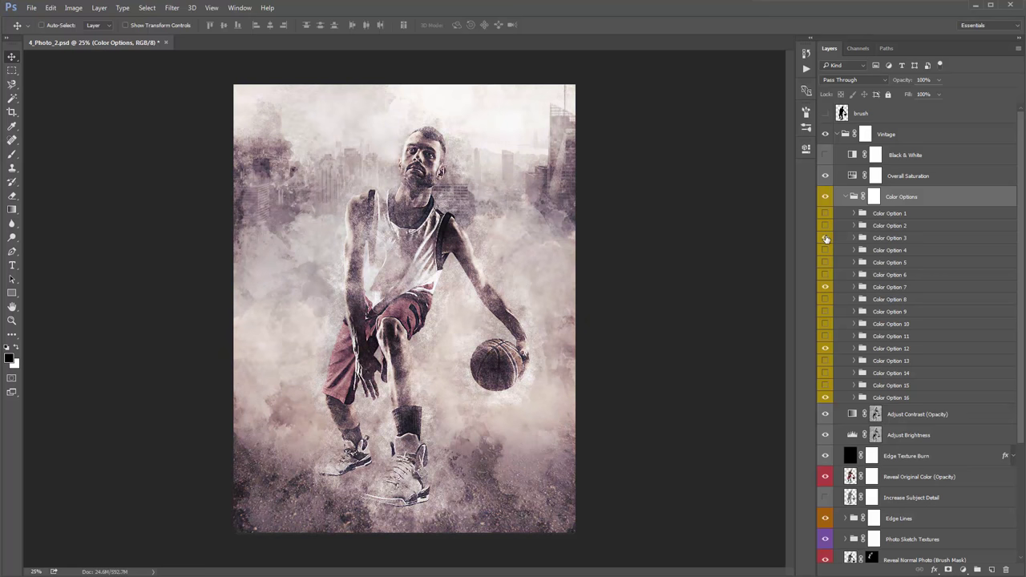
pyautogui.click(825, 251)
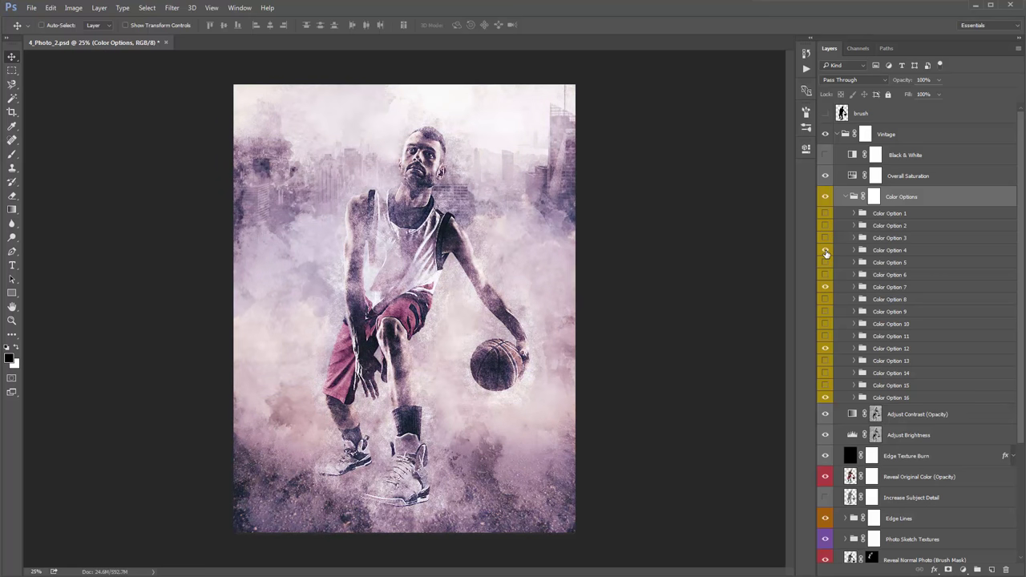
pyautogui.click(826, 253)
pyautogui.click(826, 275)
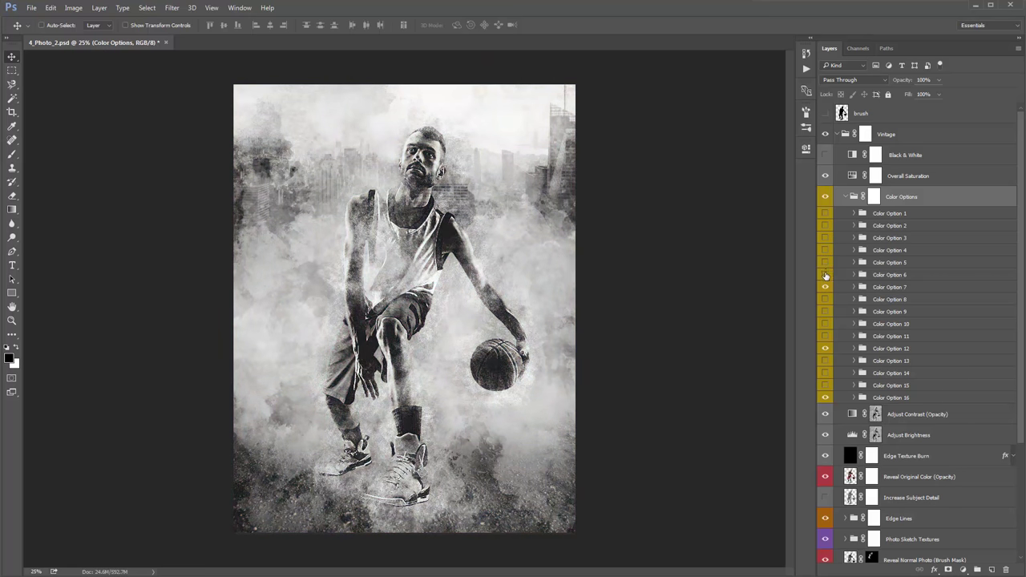
pyautogui.click(825, 275)
pyautogui.click(824, 298)
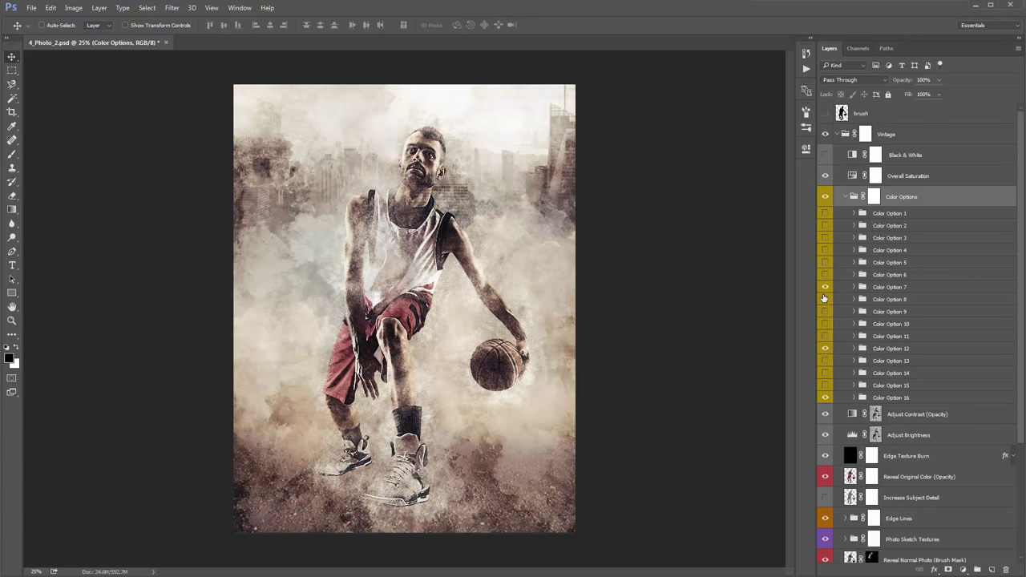
pyautogui.click(823, 298)
pyautogui.click(825, 311)
pyautogui.click(825, 311)
pyautogui.click(826, 323)
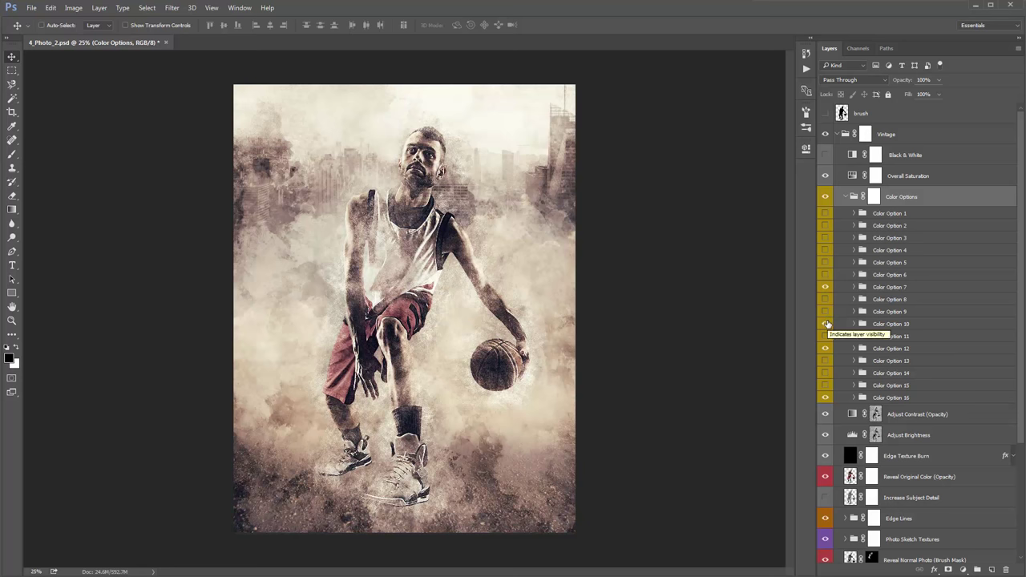
pyautogui.click(827, 324)
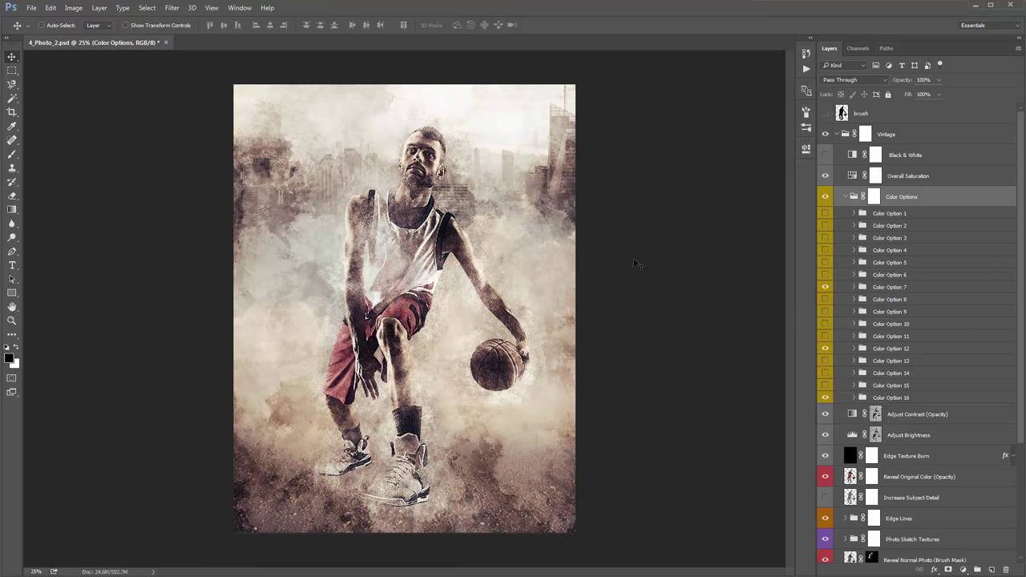
pyautogui.click(846, 197)
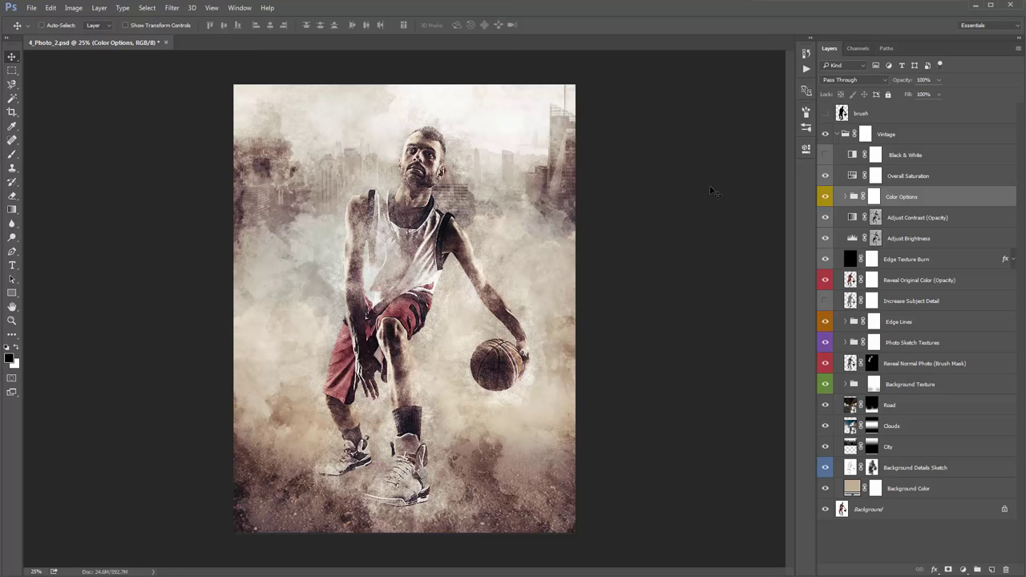
# Select the Road layer and set the Type tool's text color to light orange #e9ac55.
pyautogui.click(961, 411)
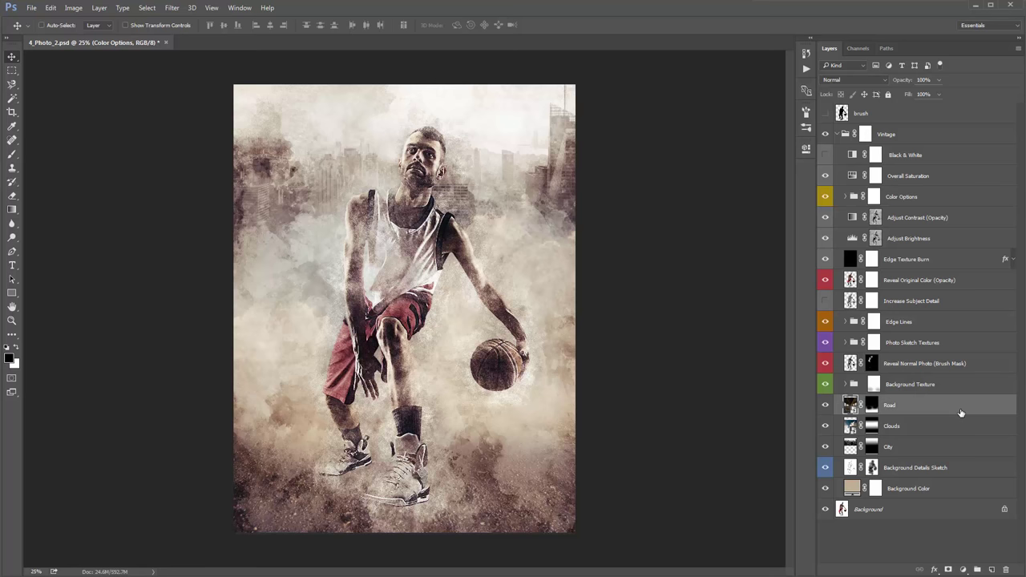
pyautogui.press('t')
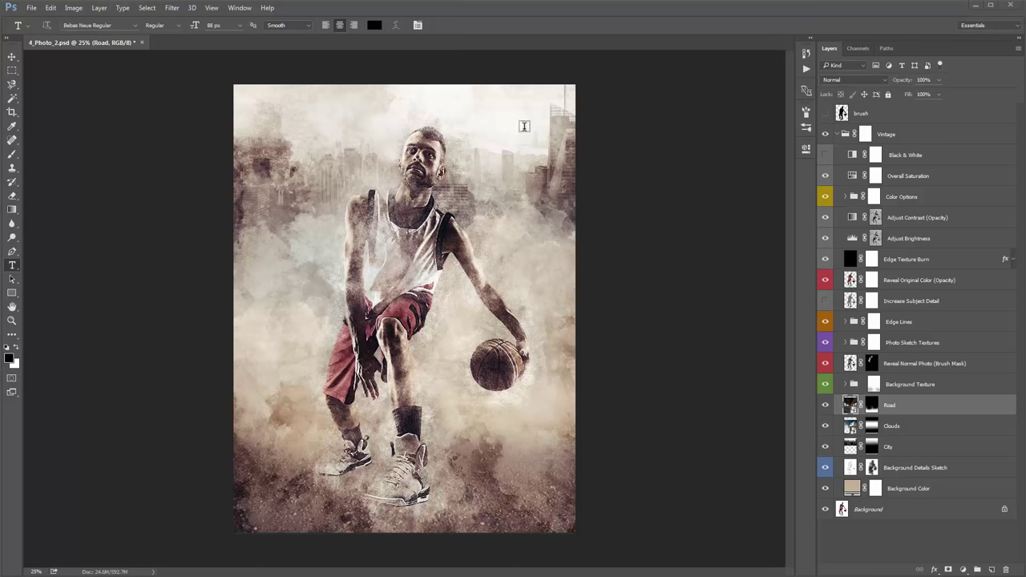
pyautogui.click(375, 25)
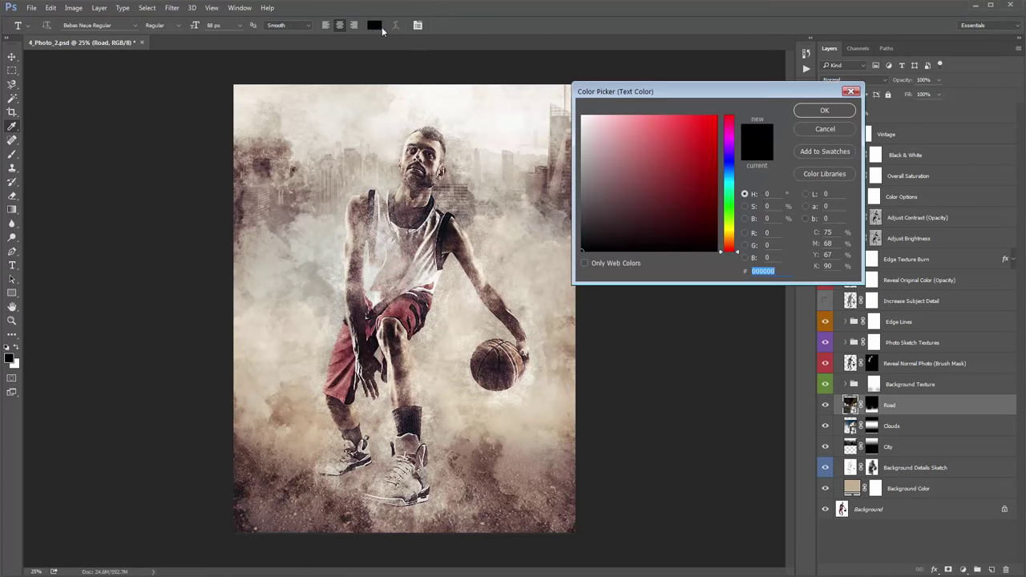
pyautogui.moveTo(730, 248); pyautogui.dragTo(731, 242)
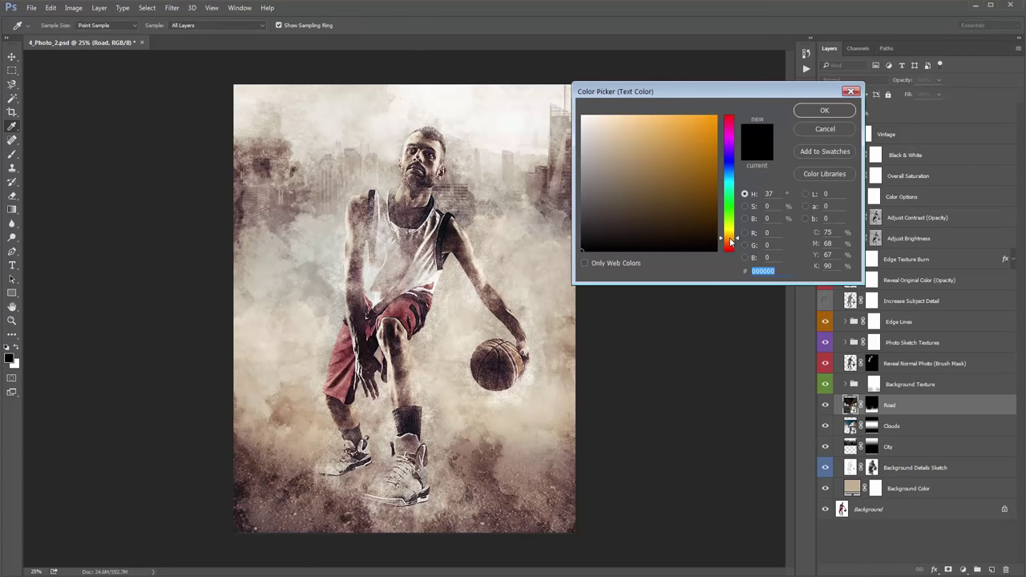
pyautogui.moveTo(681, 143); pyautogui.dragTo(669, 131)
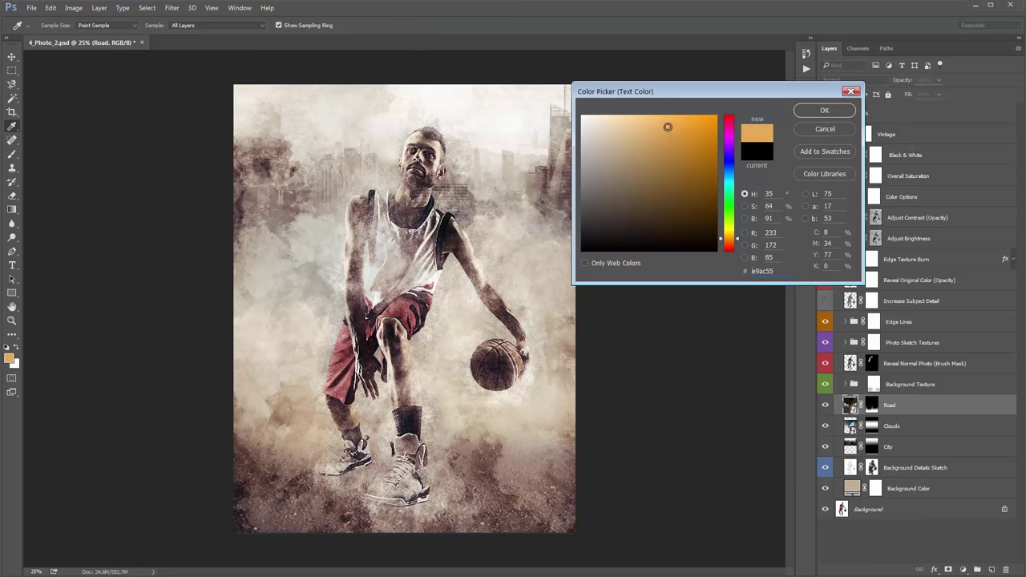
pyautogui.click(825, 110)
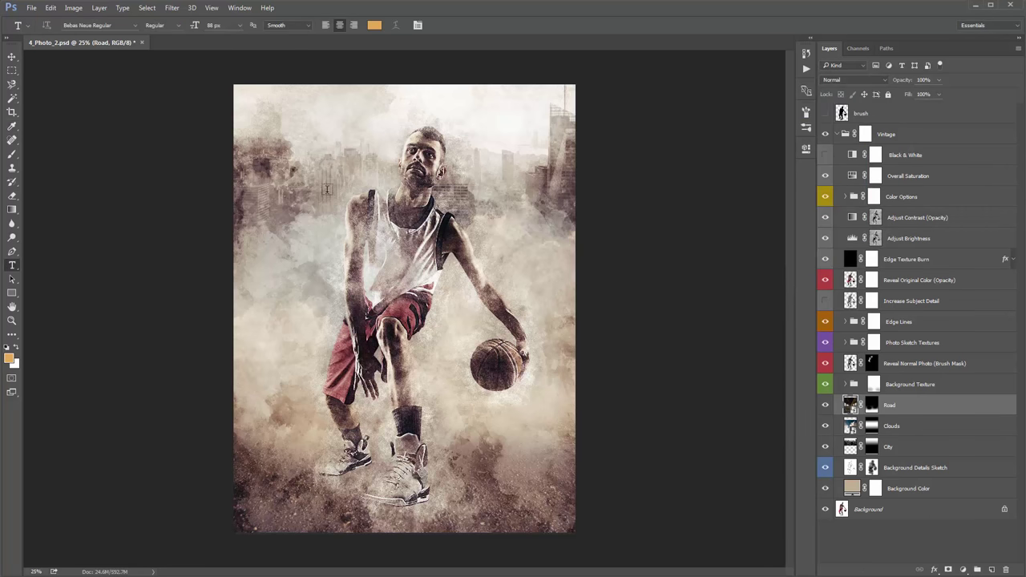
# Add the text CONTROL above the Road layer and scale it proportionally to about 697% across the player's shoulders.
pyautogui.click(306, 246)
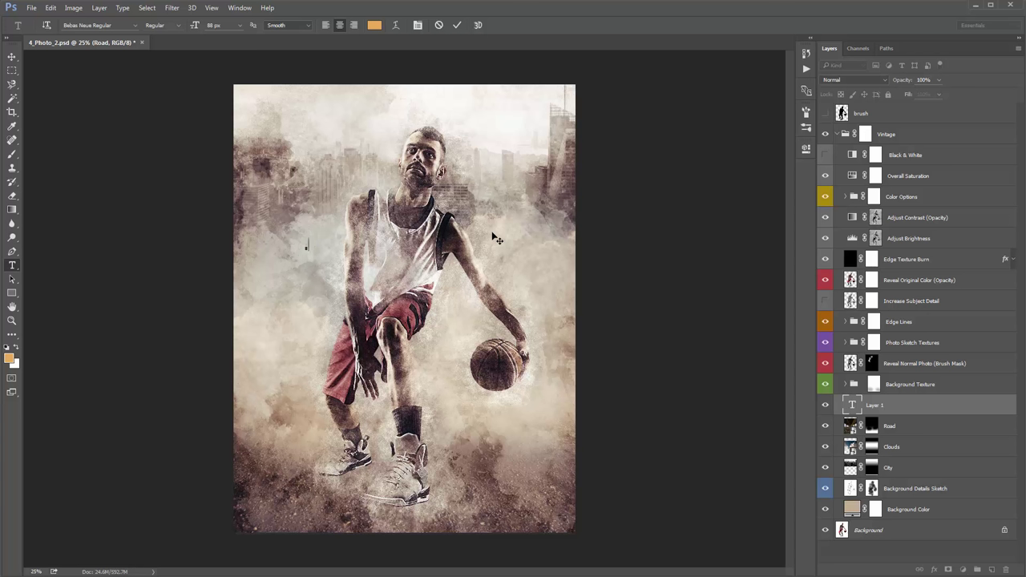
pyautogui.write('TEXT')
pyautogui.hotkey('ctrl', 'Return')
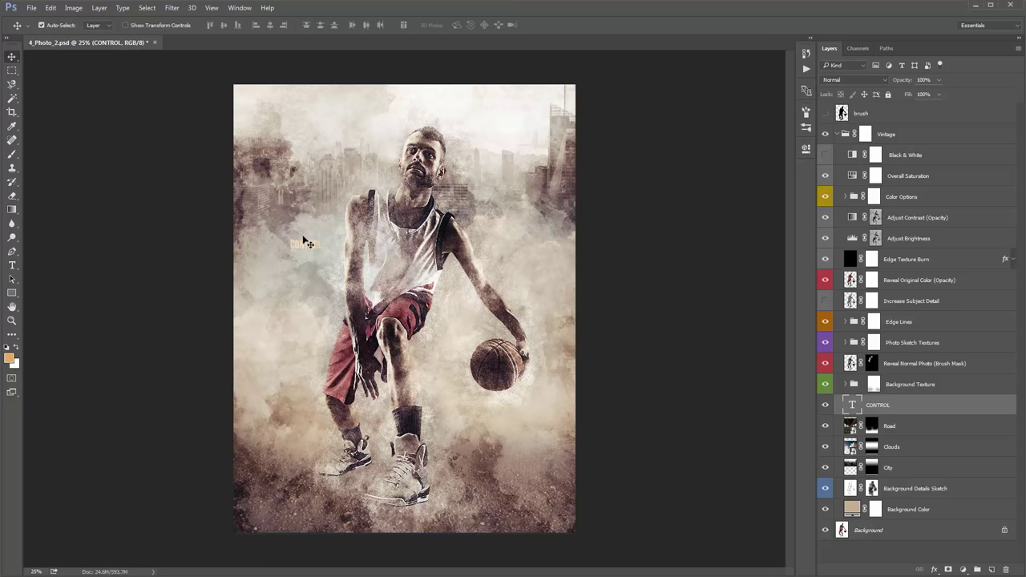
pyautogui.hotkey('ctrl', 't')
pyautogui.moveTo(323, 237); pyautogui.dragTo(513, 166)
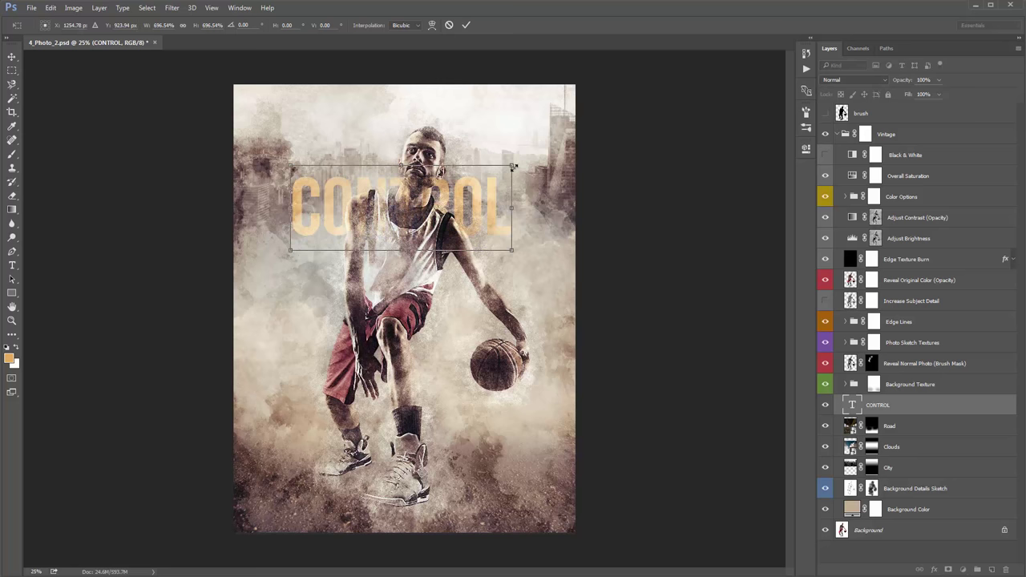
pyautogui.press('Return')
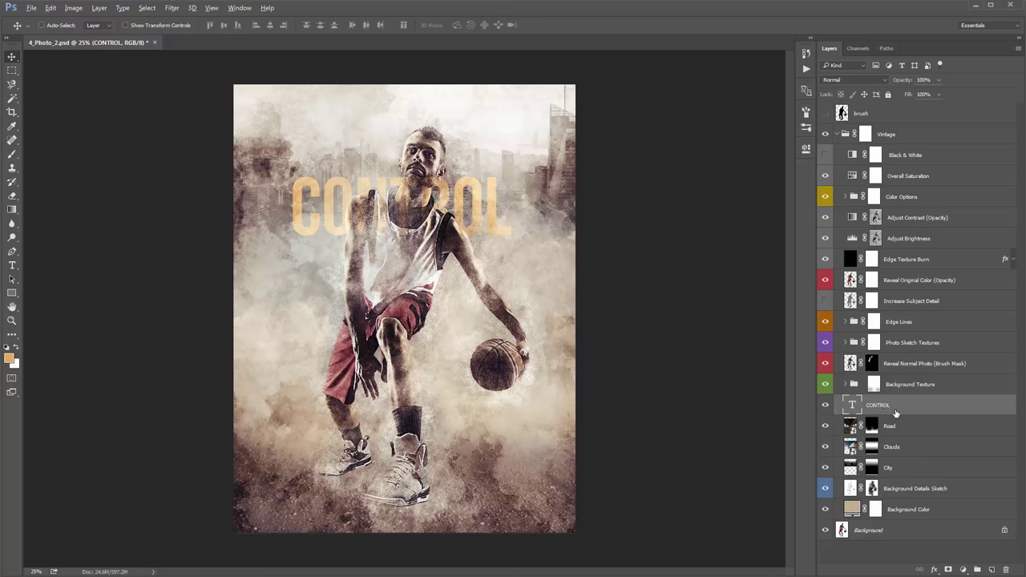
# Duplicate the CONTROL text layer, move the copy directly below the first word and change it to THE.
pyautogui.moveTo(873, 407); pyautogui.dragTo(876, 417)
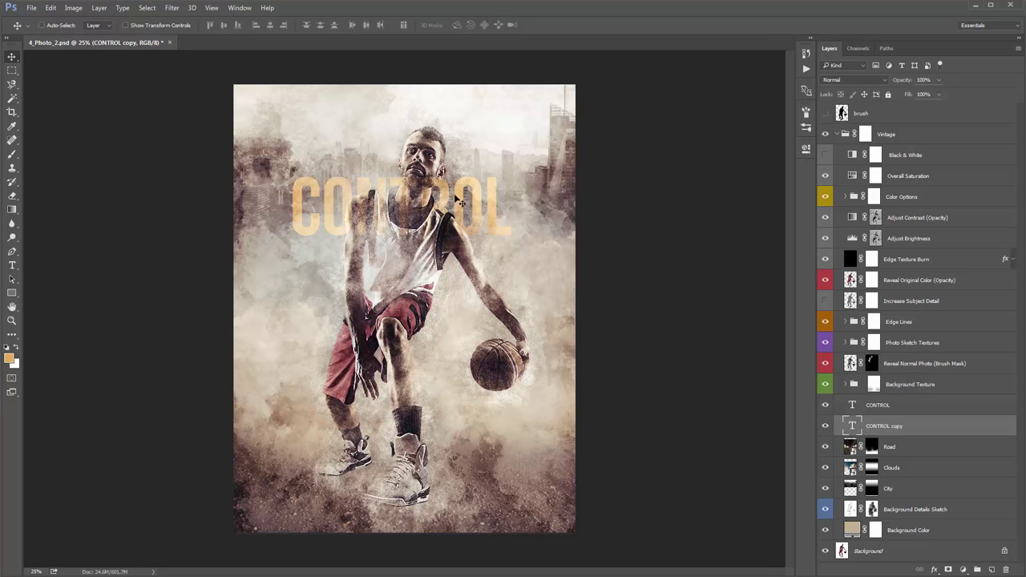
pyautogui.moveTo(461, 202); pyautogui.dragTo(463, 265)
pyautogui.press('t')
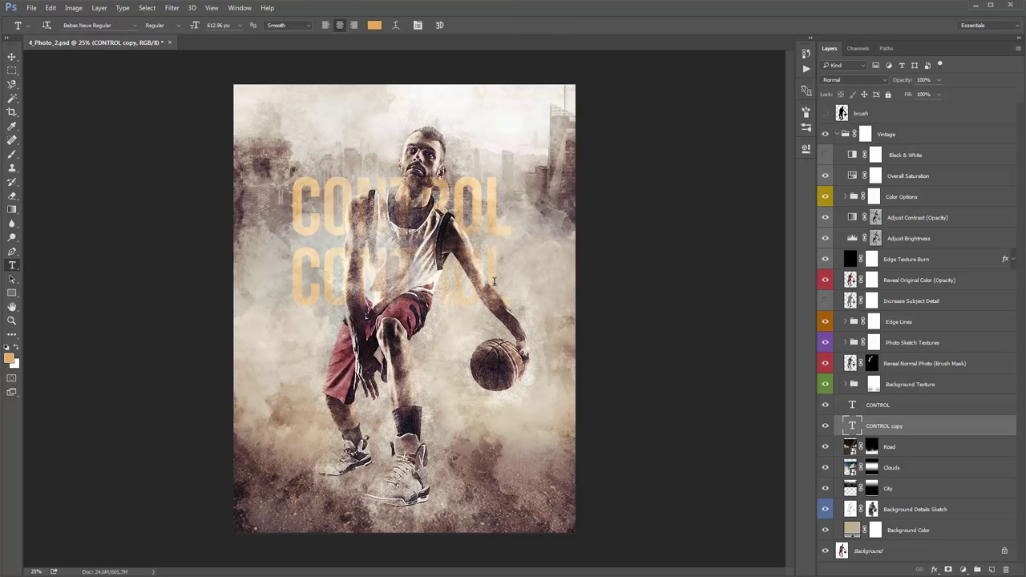
pyautogui.doubleClick(853, 427)
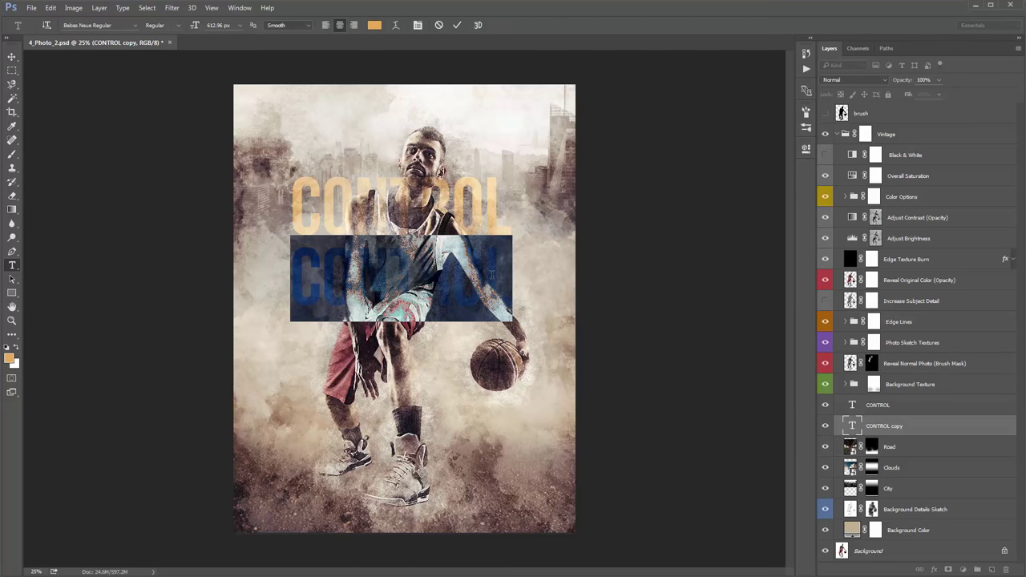
pyautogui.press('BackSpace')
pyautogui.write('THE')
pyautogui.hotkey('ctrl', 'Return')
pyautogui.press('v')
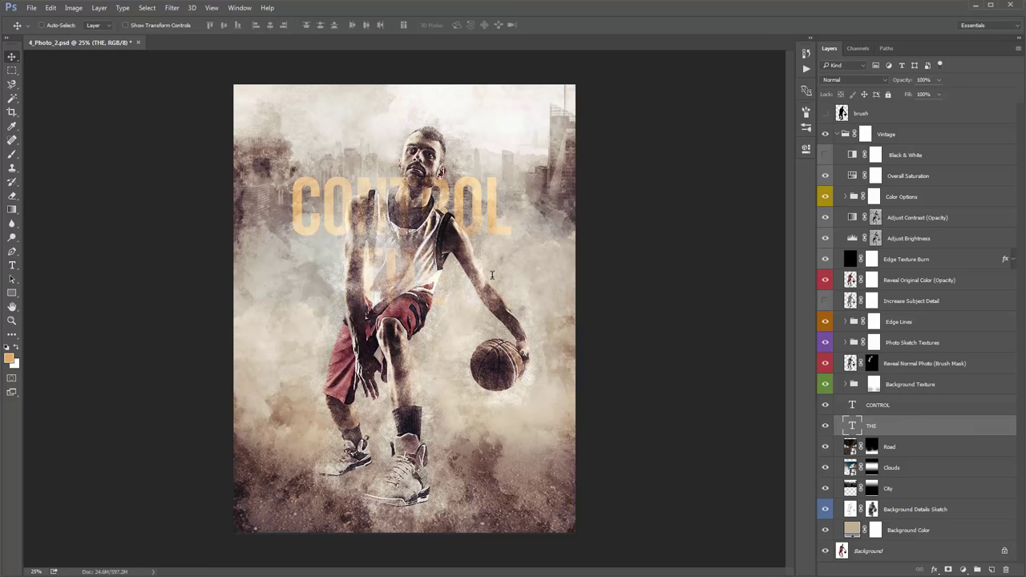
# Duplicate the THE text layer, place the copy as a third line below it and change its text to GAME.
pyautogui.hotkey('ctrl', 'j')
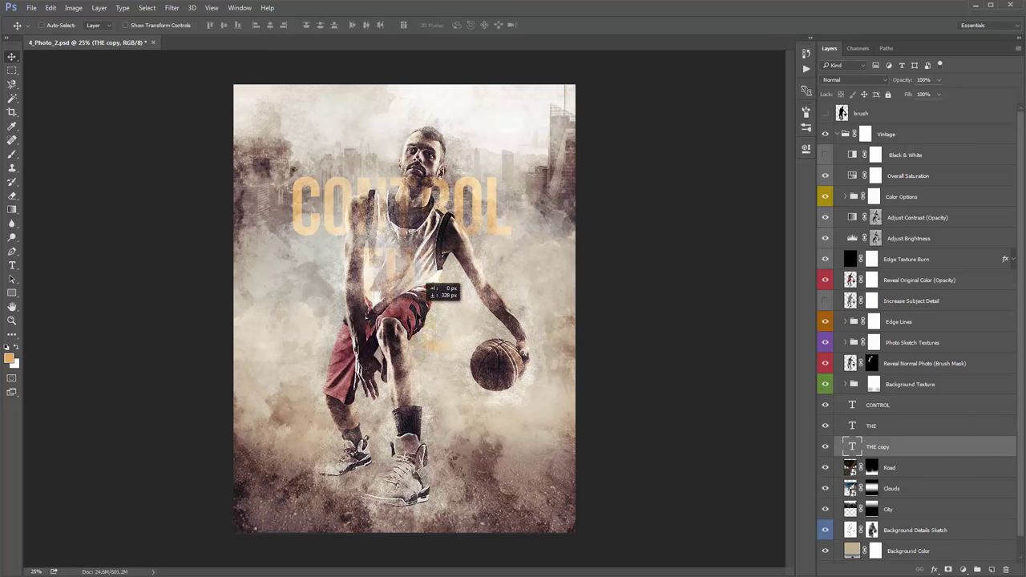
pyautogui.press('t')
pyautogui.doubleClick(426, 345)
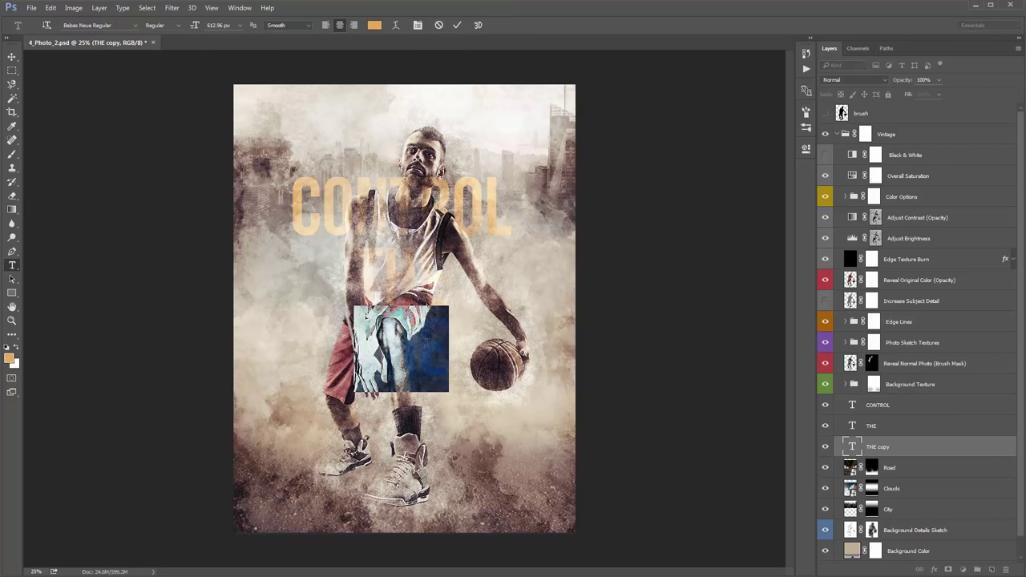
pyautogui.write('GAME')
pyautogui.hotkey('ctrl', 'Return')
pyautogui.press('v')
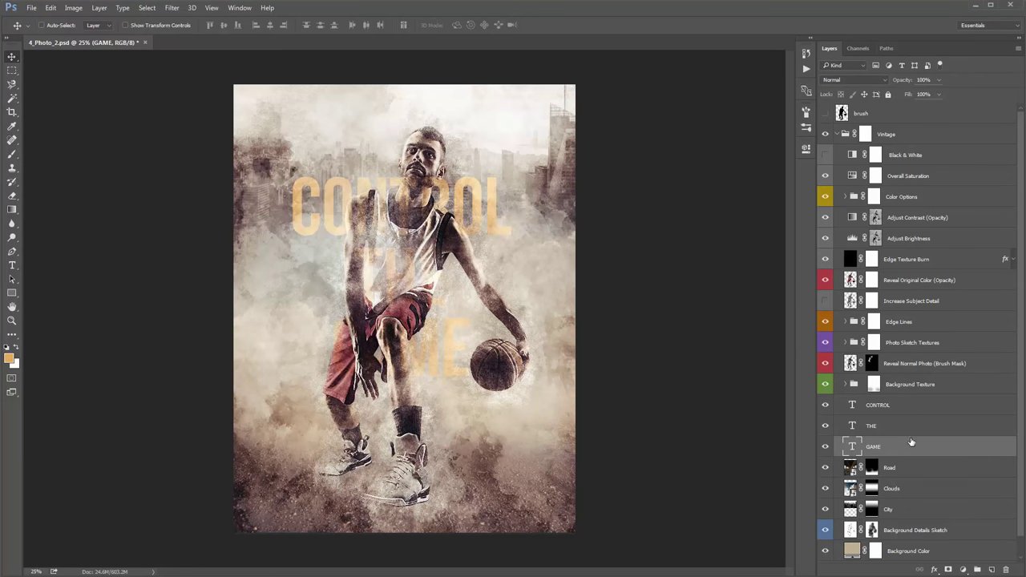
# Align the right edges of the CONTROL, THE and GAME layers and move them together down toward the photo's right side.
pyautogui.keyDown('shift'); pyautogui.click(904, 410); pyautogui.keyUp('shift')
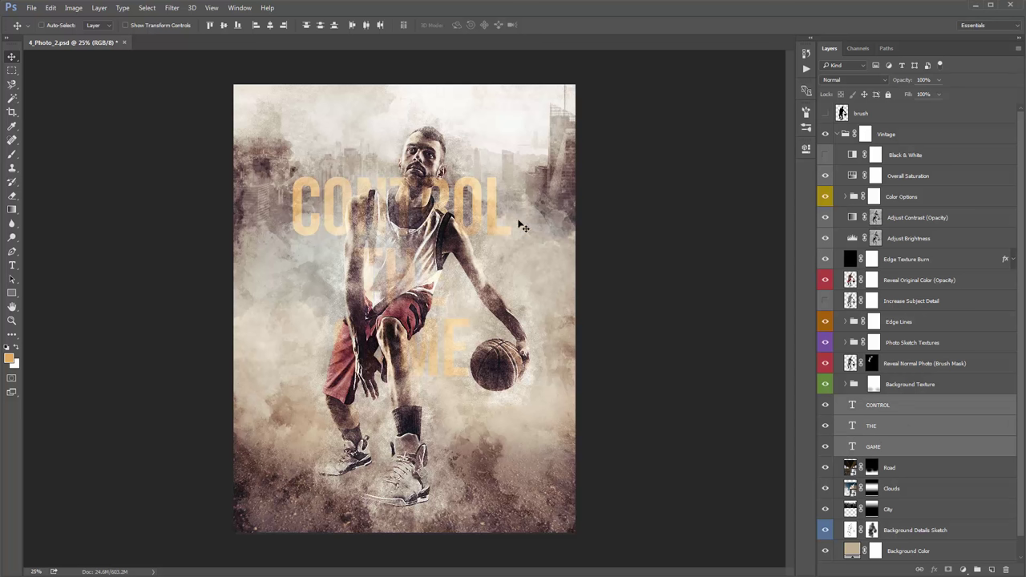
pyautogui.click(285, 29)
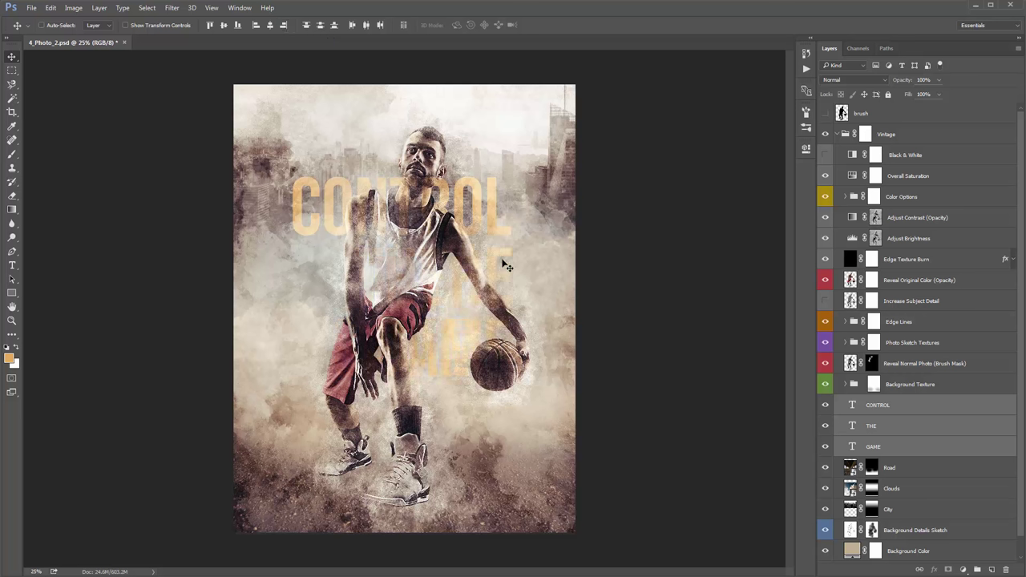
pyautogui.click(933, 411)
pyautogui.keyDown('shift'); pyautogui.click(917, 447); pyautogui.keyUp('shift')
pyautogui.moveTo(521, 269); pyautogui.dragTo(531, 271)
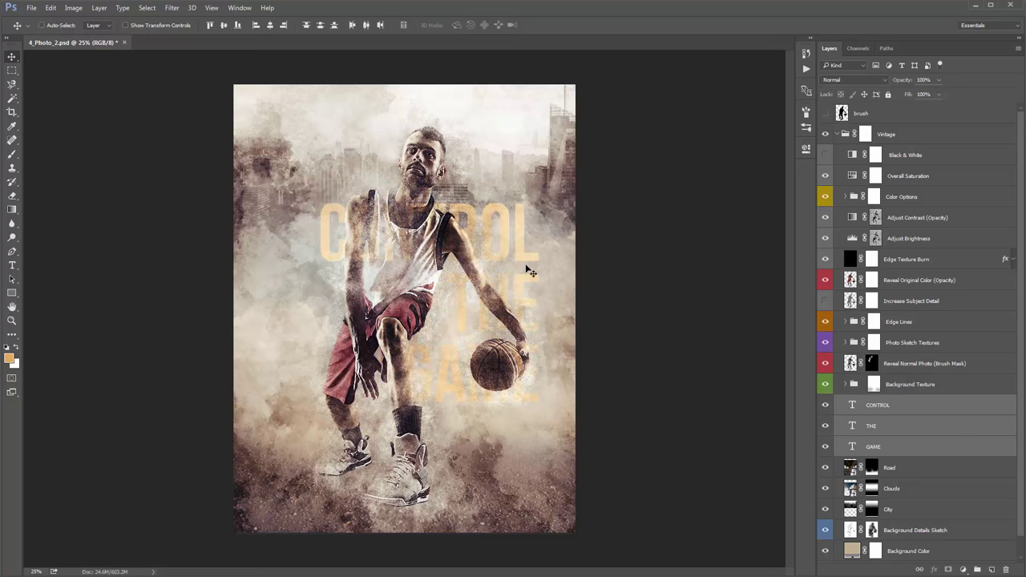
# Enlarge the three text lines together around their center and nudge them slightly down the poster.
pyautogui.hotkey('ctrl', 't')
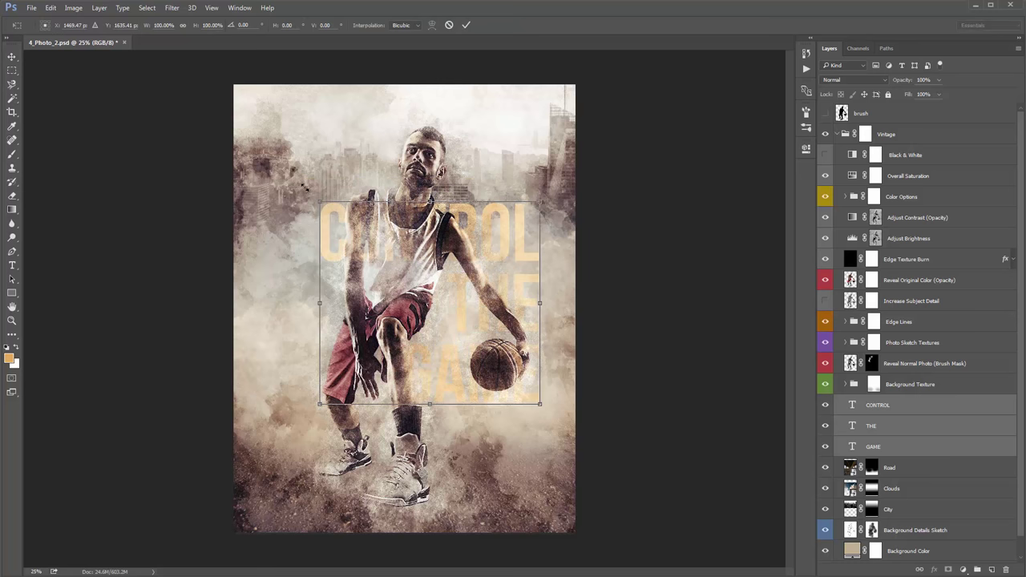
pyautogui.moveTo(311, 193); pyautogui.dragTo(296, 184)
pyautogui.press('Return')
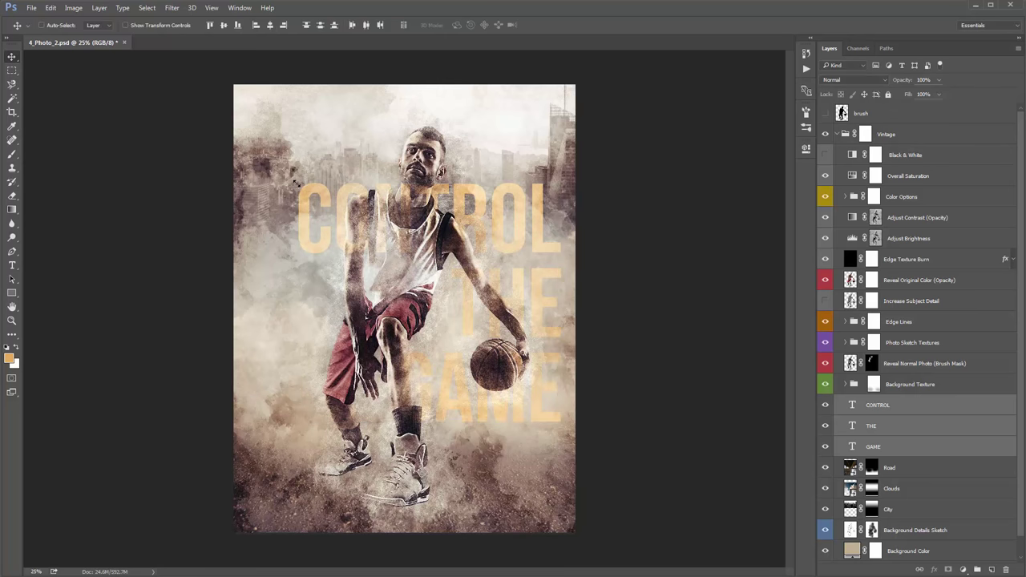
pyautogui.hotkey('shift', 'Down')
pyautogui.hotkey('shift', 'Down')
pyautogui.hotkey('shift', 'Down')
pyautogui.hotkey('shift', 'Down')
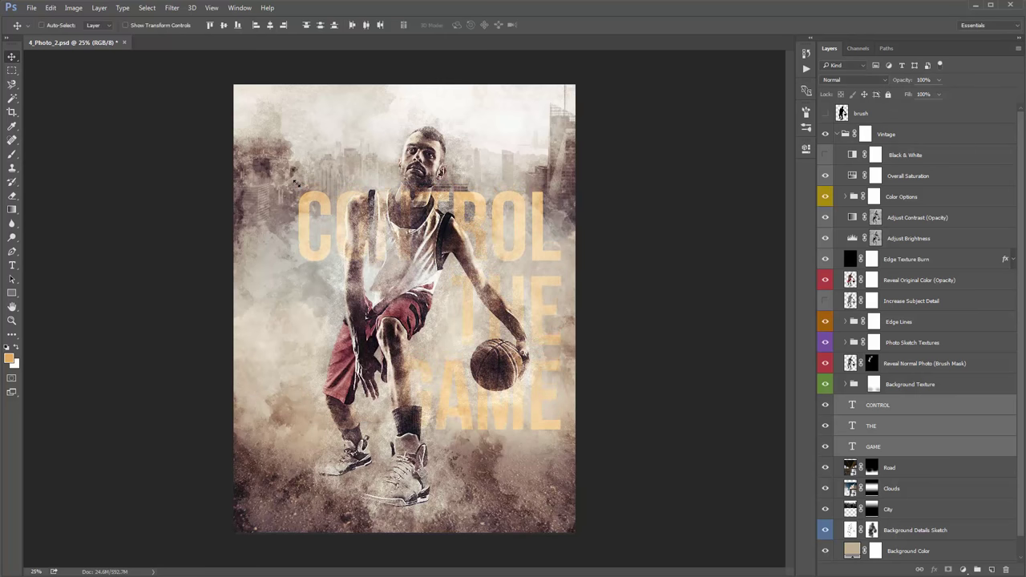
pyautogui.hotkey('shift', 'Down')
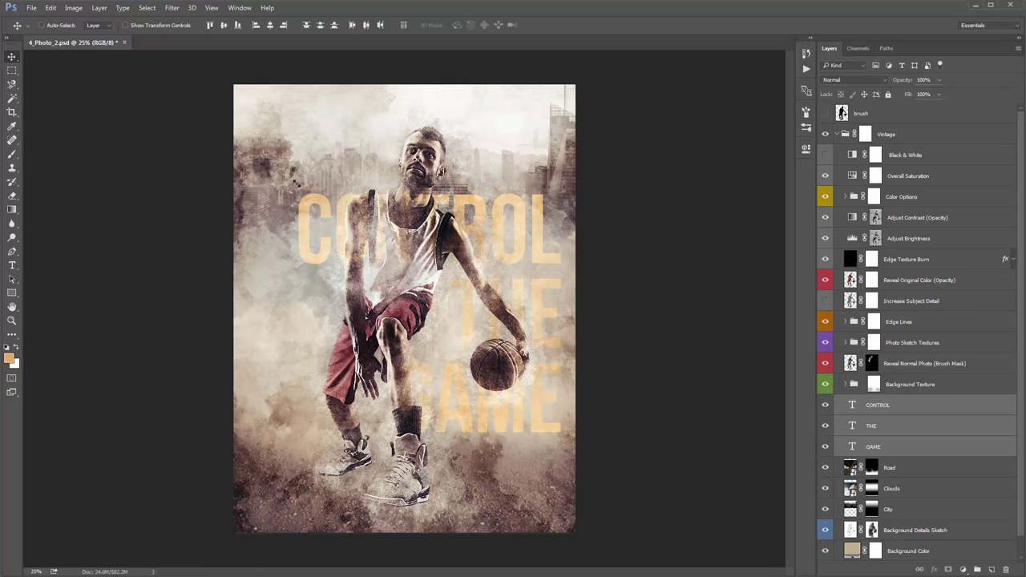
# Select the CONTROL, THE and GAME text layers and move them down the layer stack to just beneath the City layer.
pyautogui.scroll(-1, 911, 368)
pyautogui.click(901, 388)
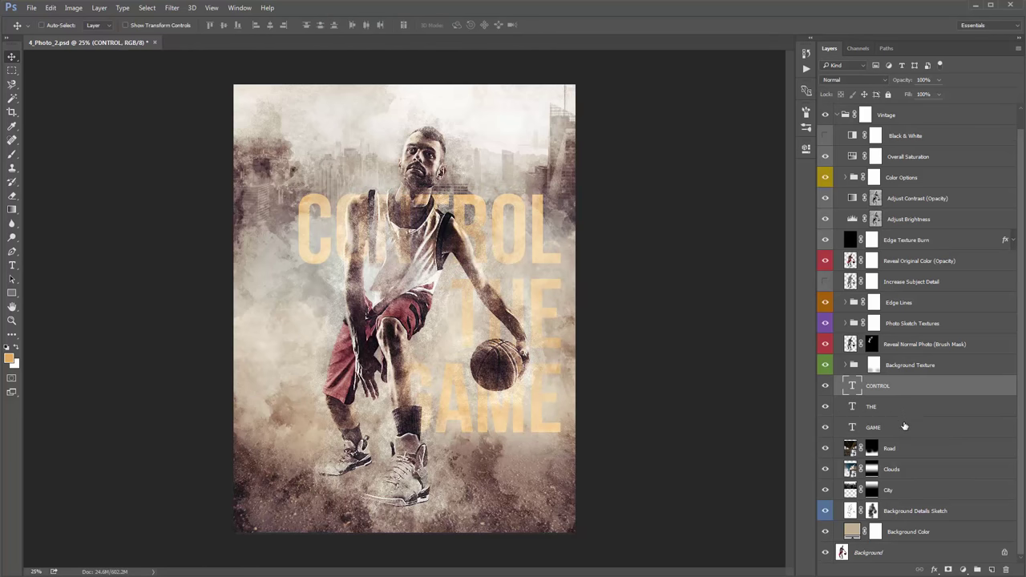
pyautogui.keyDown('shift'); pyautogui.click(905, 426); pyautogui.keyUp('shift')
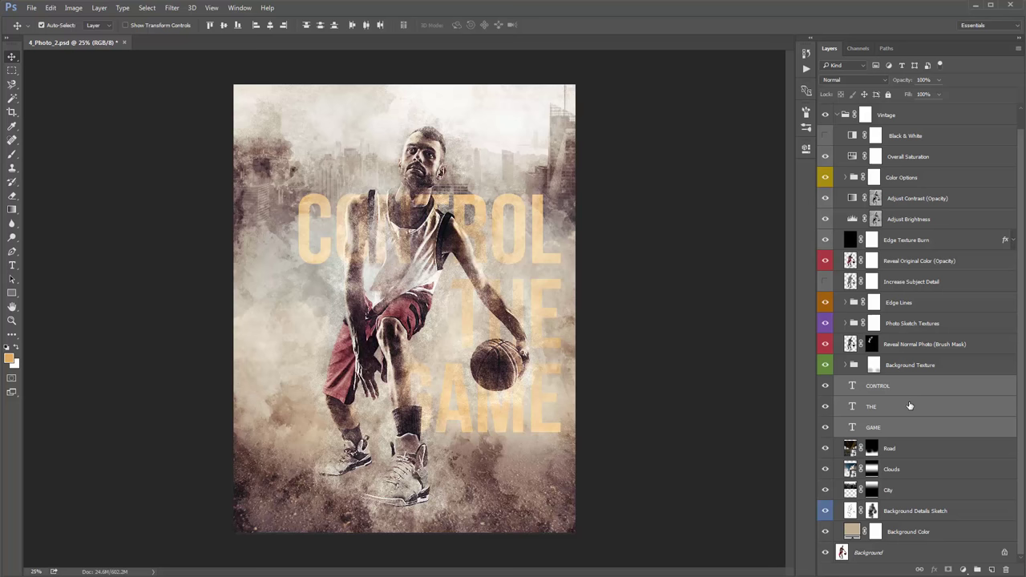
pyautogui.hotkey('ctrl', '[')
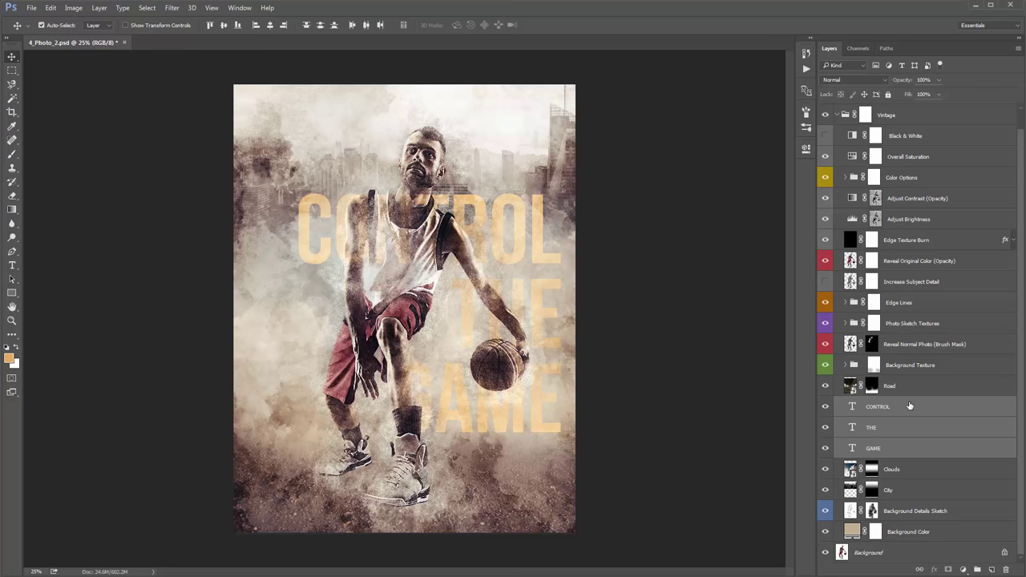
pyautogui.hotkey('ctrl', '[')
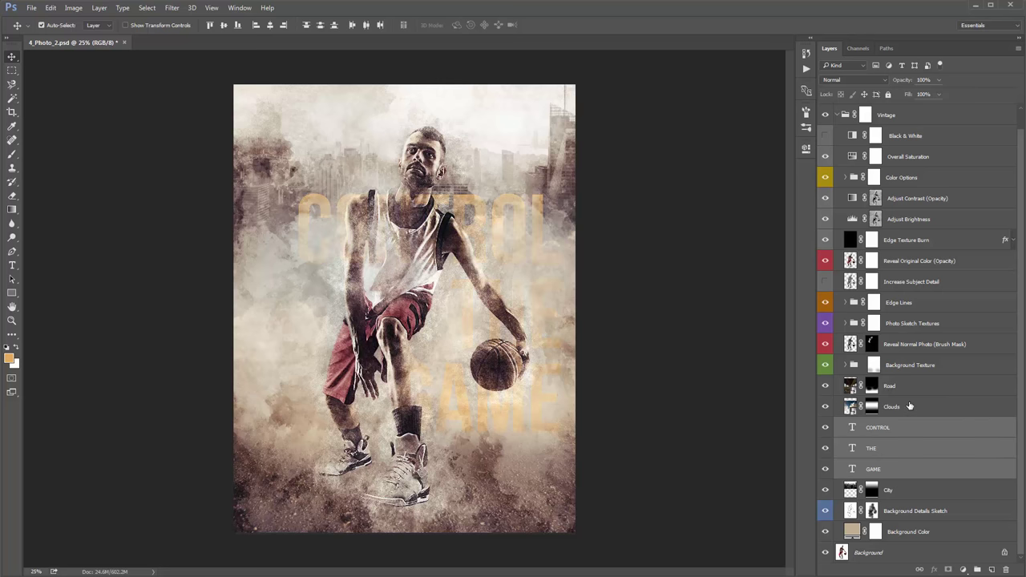
pyautogui.hotkey('ctrl', '[')
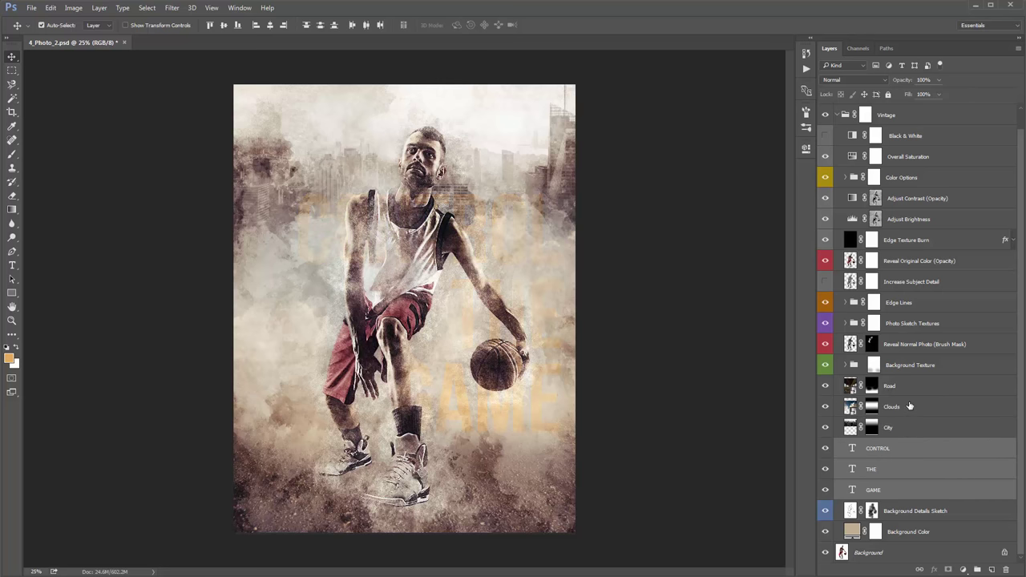
# Move the three text layers up the stack, past the background and sketch textures, to just above the Edge Lines group.
pyautogui.hotkey('ctrl', ']')
pyautogui.hotkey('ctrl', ']')
pyautogui.hotkey('ctrl', ']')
pyautogui.hotkey('ctrl', ']')
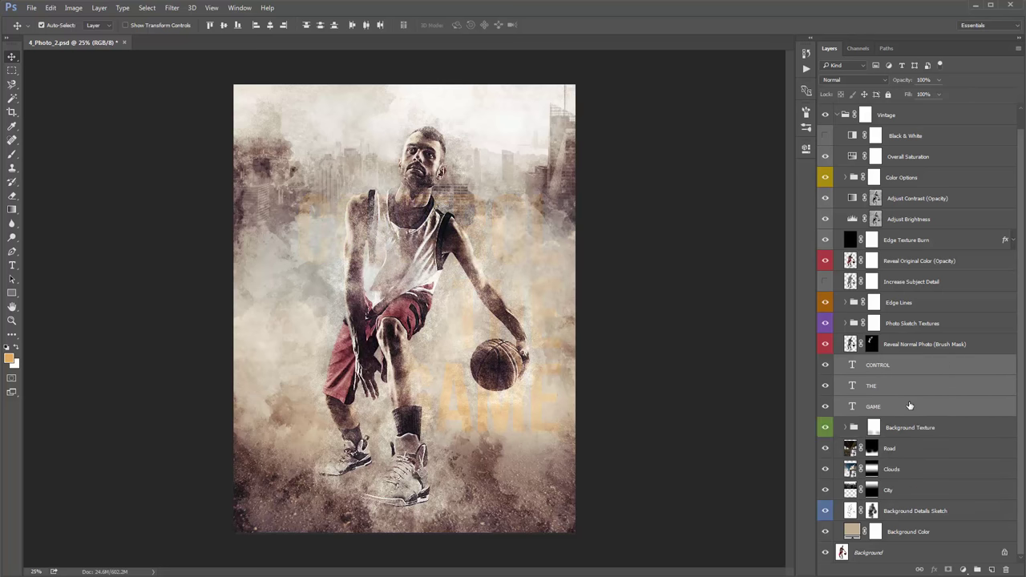
pyautogui.hotkey('ctrl', ']')
pyautogui.hotkey('ctrl', ']')
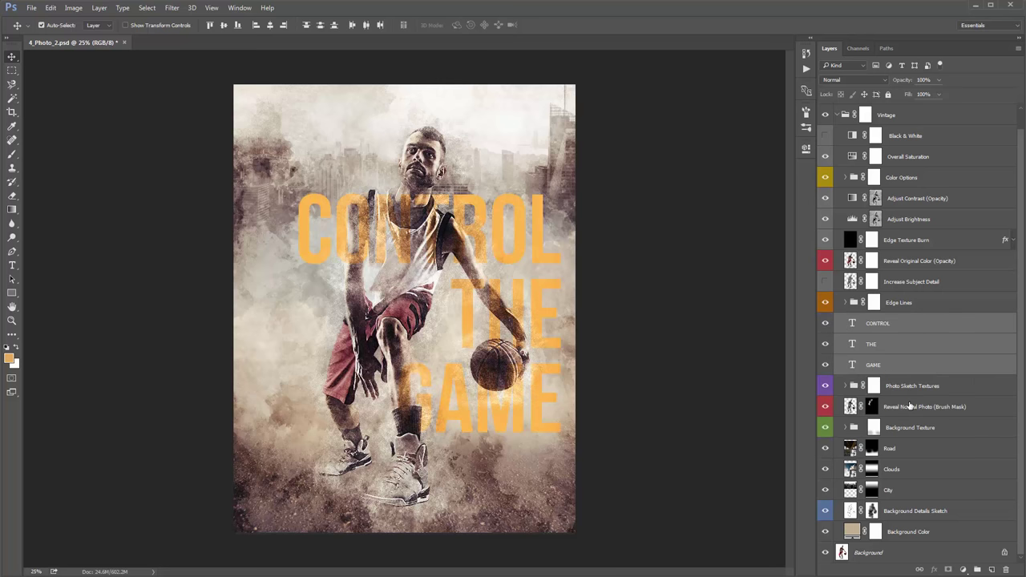
pyautogui.hotkey('ctrl', ']')
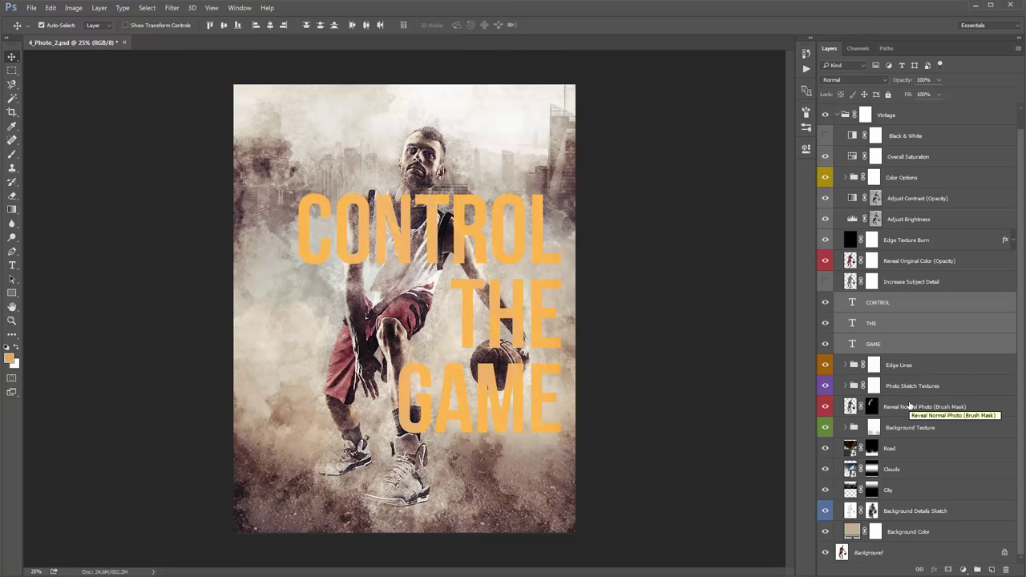
# Move the three text layers back down the stack to sit between the Background Texture group and the Road layer.
pyautogui.hotkey('ctrl', '[')
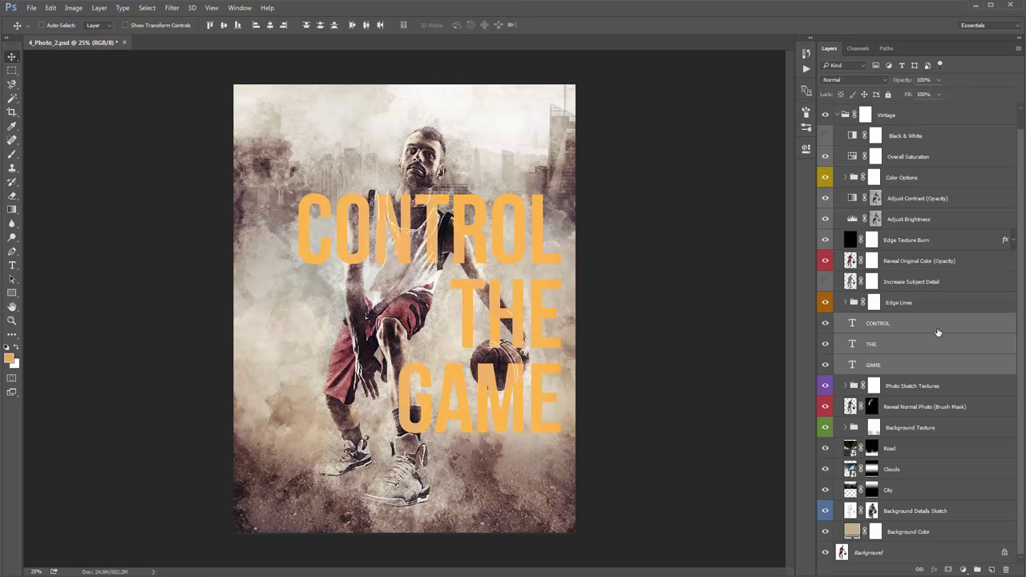
pyautogui.hotkey('ctrl', '[')
pyautogui.hotkey('ctrl', '[')
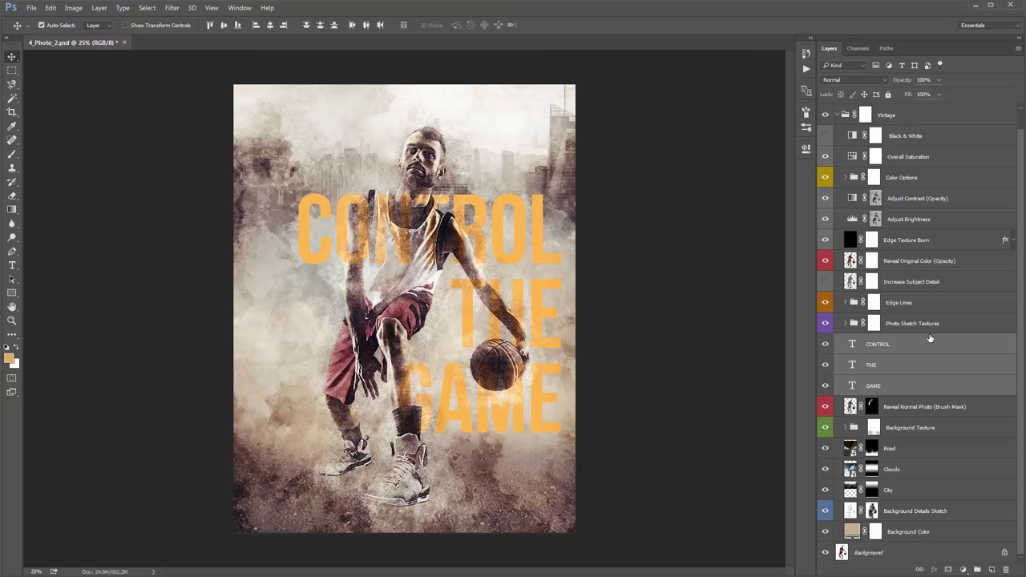
pyautogui.hotkey('ctrl', '[')
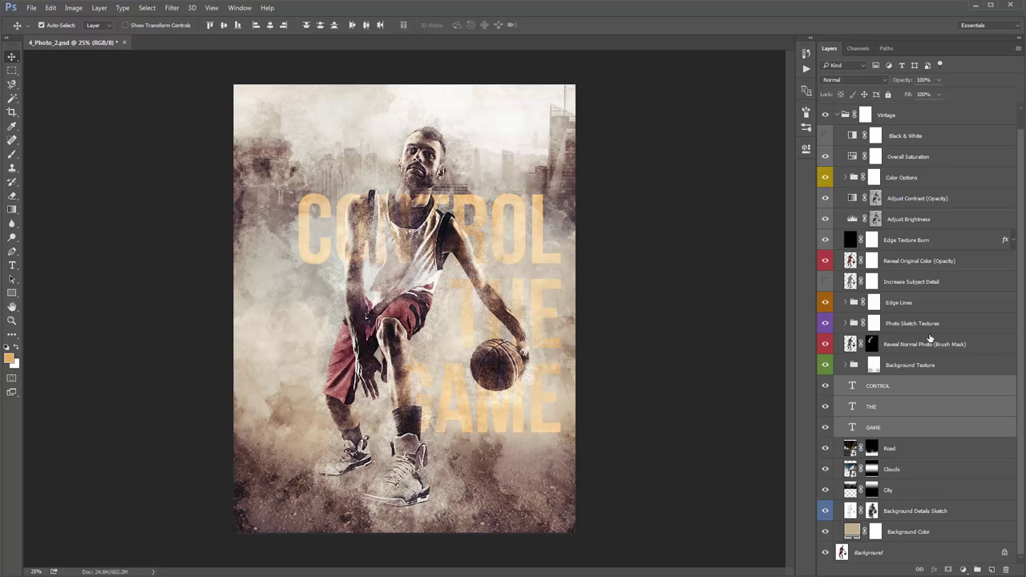
# Group the three text layers, duplicate the group, and place the copy directly above the Background Texture group.
pyautogui.hotkey('ctrl', 'g')
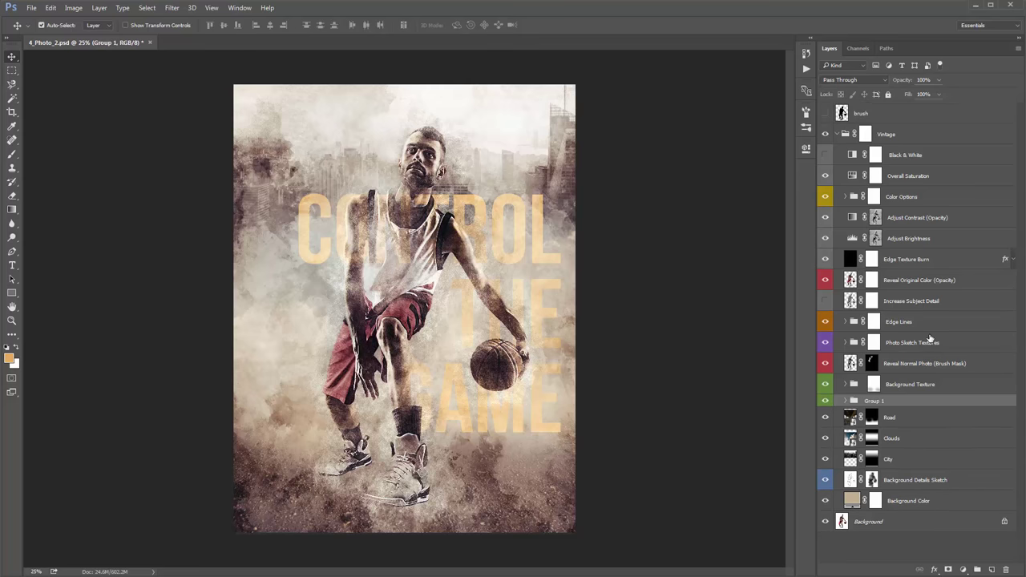
pyautogui.hotkey('ctrl', 'j')
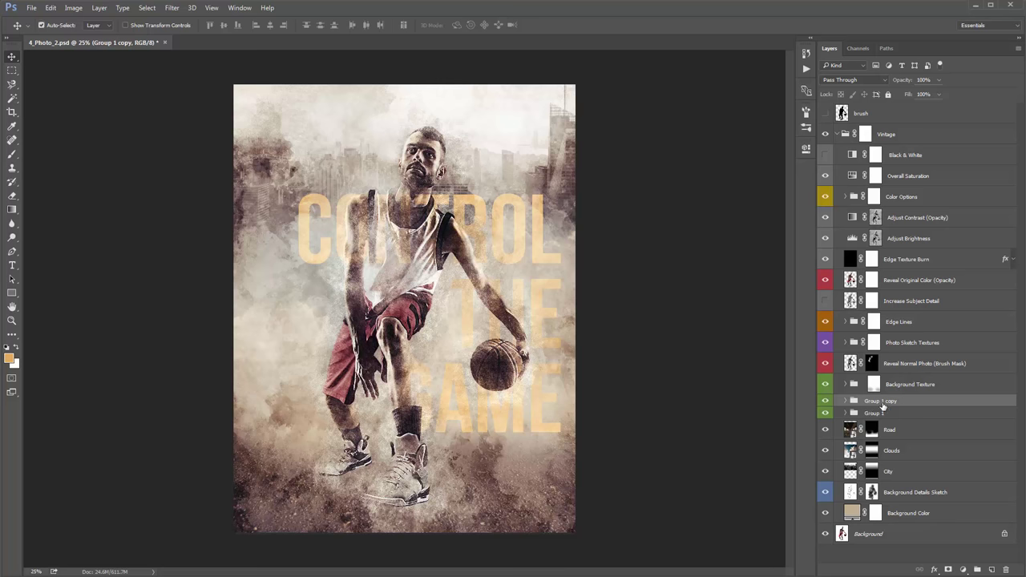
pyautogui.hotkey('ctrl', ']')
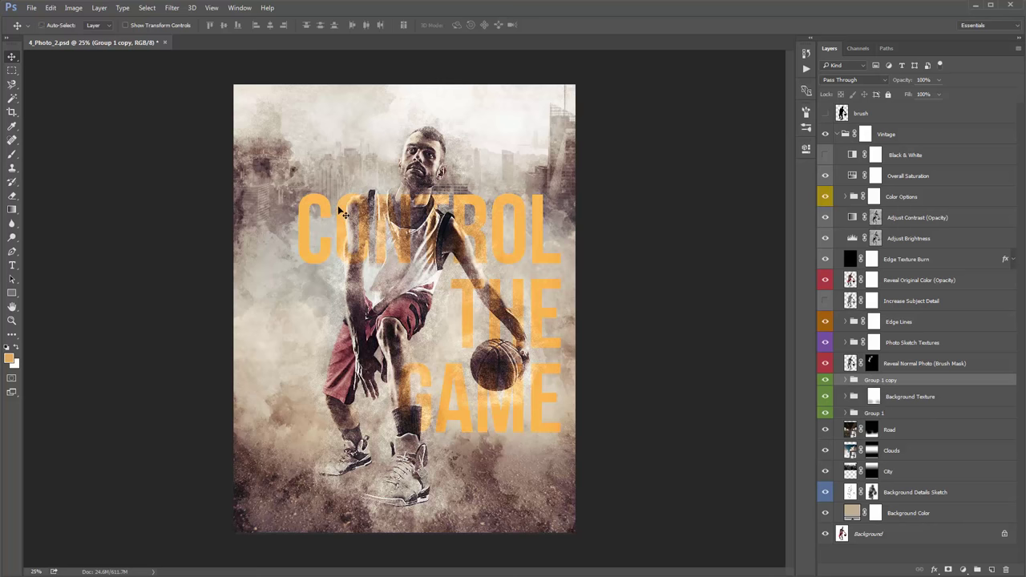
pyautogui.click(826, 380)
pyautogui.click(827, 380)
pyautogui.keyDown('alt'); pyautogui.click(947, 570); pyautogui.keyUp('alt')
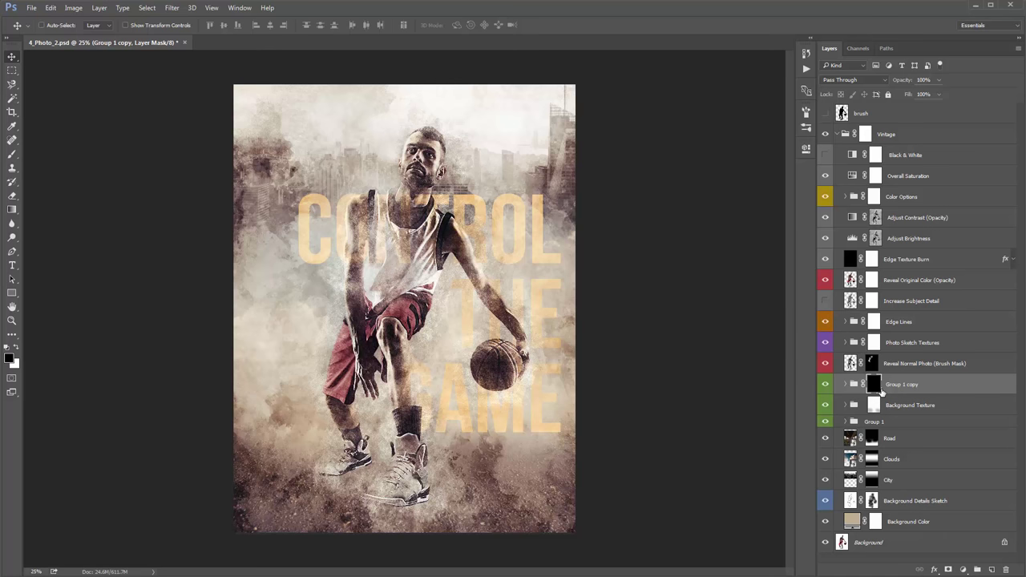
pyautogui.rightClick(876, 385)
pyautogui.click(912, 404)
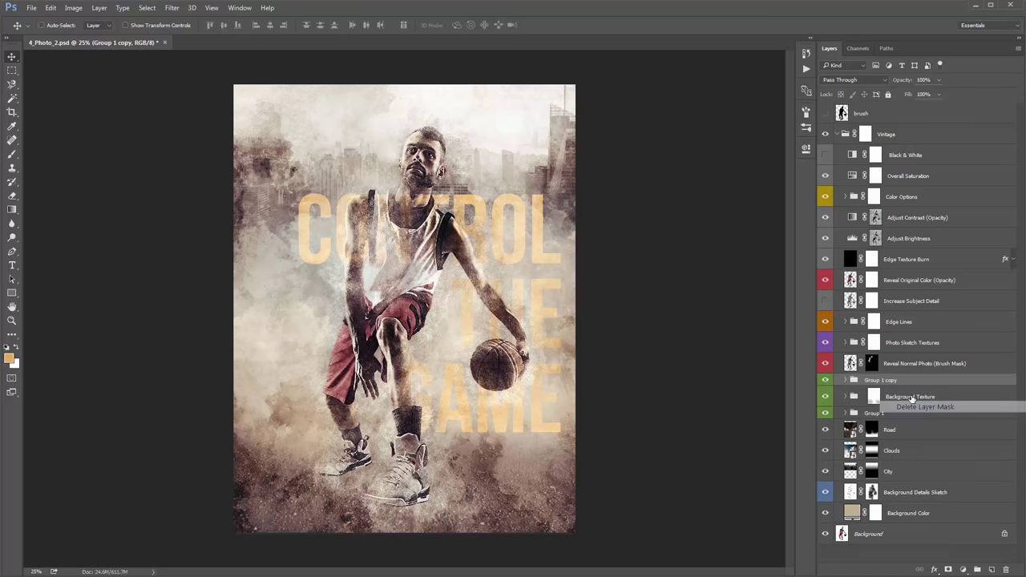
pyautogui.click(947, 570)
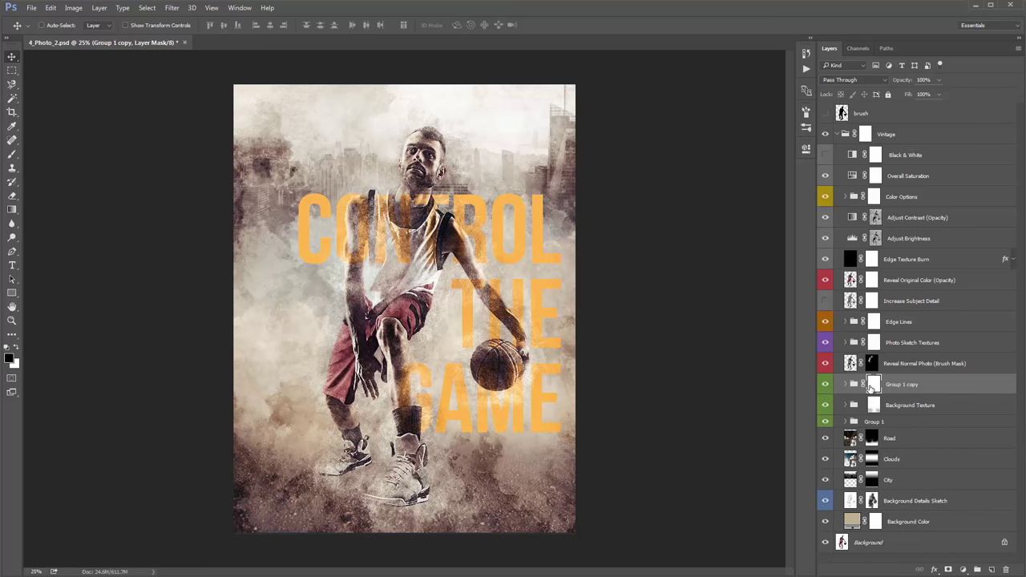
pyautogui.hotkey('ctrl', 'z')
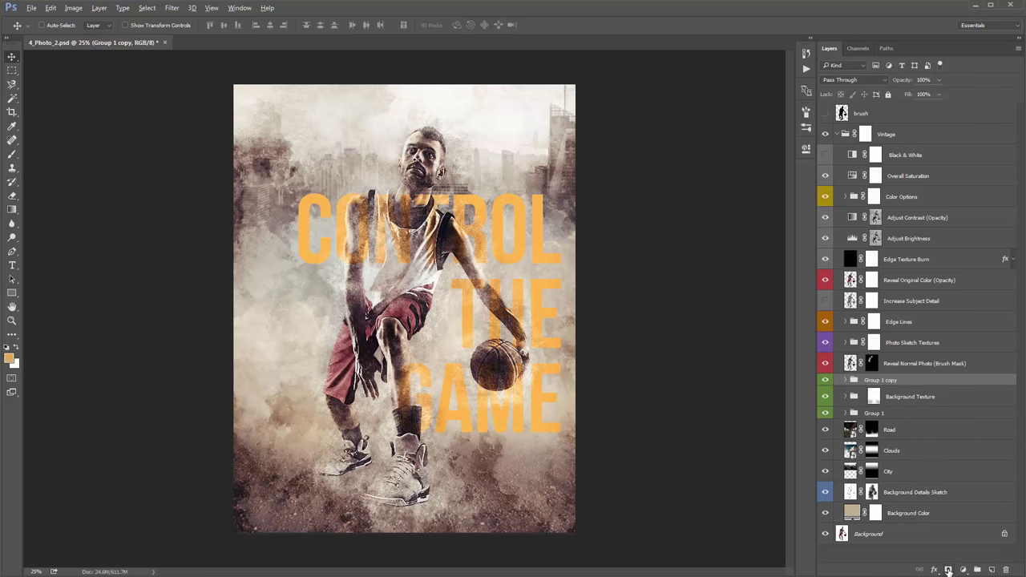
# Add a black layer mask to Group 1 copy and prepare a white textured splatter brush at size 900.
pyautogui.keyDown('alt'); pyautogui.click(948, 570); pyautogui.keyUp('alt')
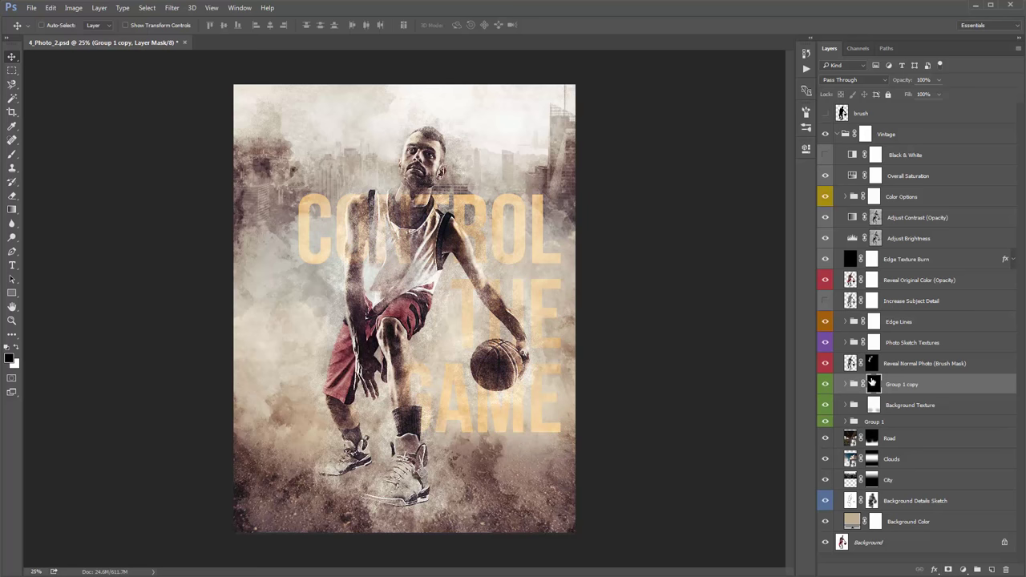
pyautogui.press('b')
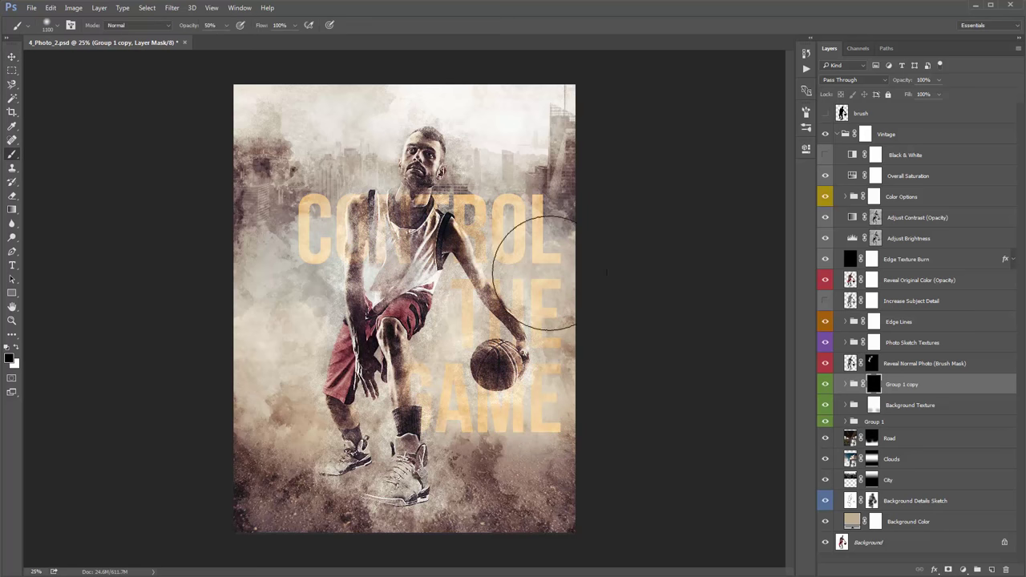
pyautogui.rightClick(365, 196)
pyautogui.click(692, 296)
pyautogui.press('Return')
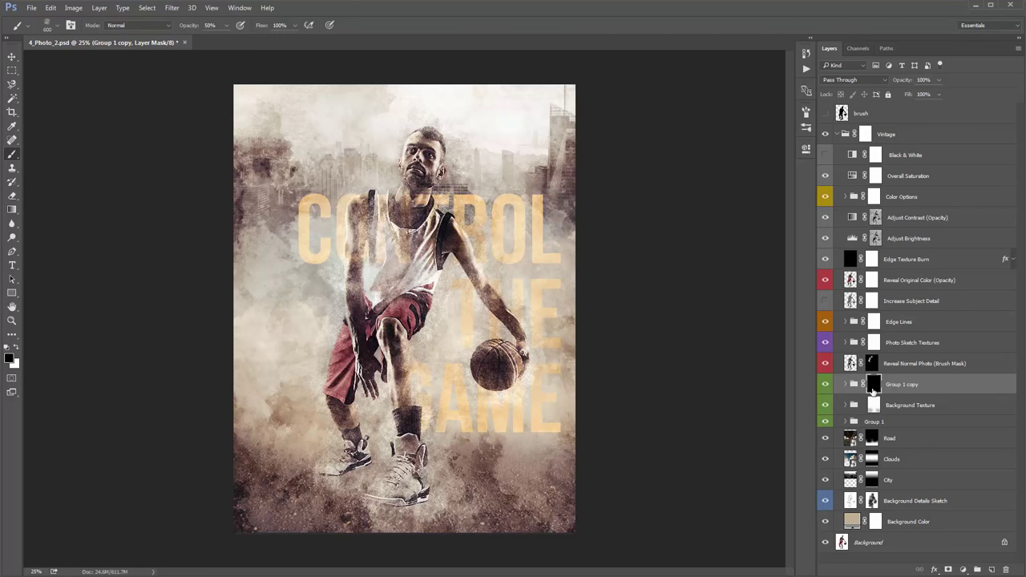
pyautogui.press('x')
pyautogui.press(']')
pyautogui.press(']')
pyautogui.press(']')
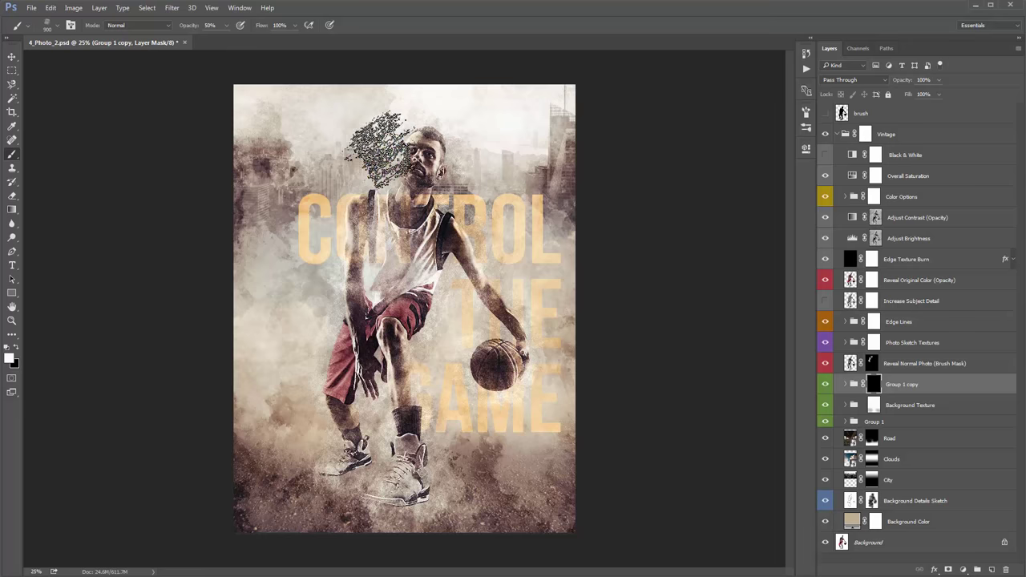
# Paint textured white strokes over the lettering on the copied group's mask, first at 50% and finally at 100% brush opacity.
pyautogui.click(381, 150)
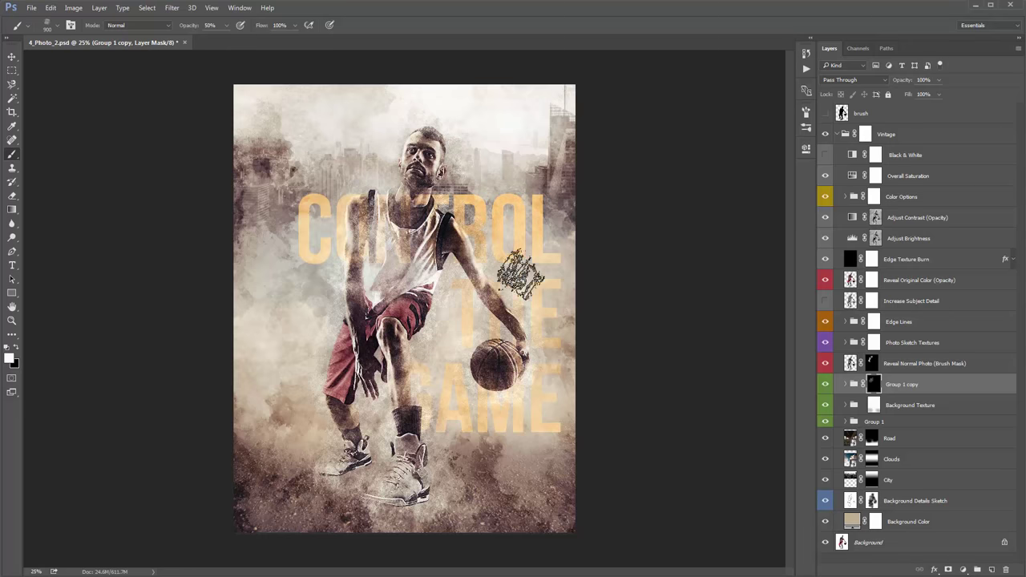
pyautogui.moveTo(519, 273)
pyautogui.mouseDown()
pyautogui.moveTo(458, 310)
pyautogui.moveTo(417, 365)
pyautogui.mouseUp()
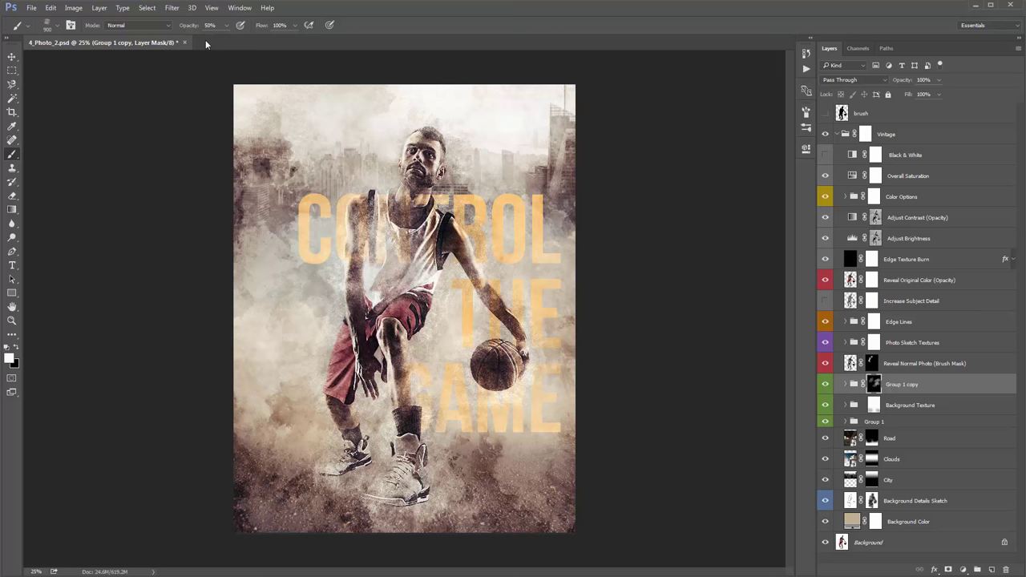
pyautogui.press('0')
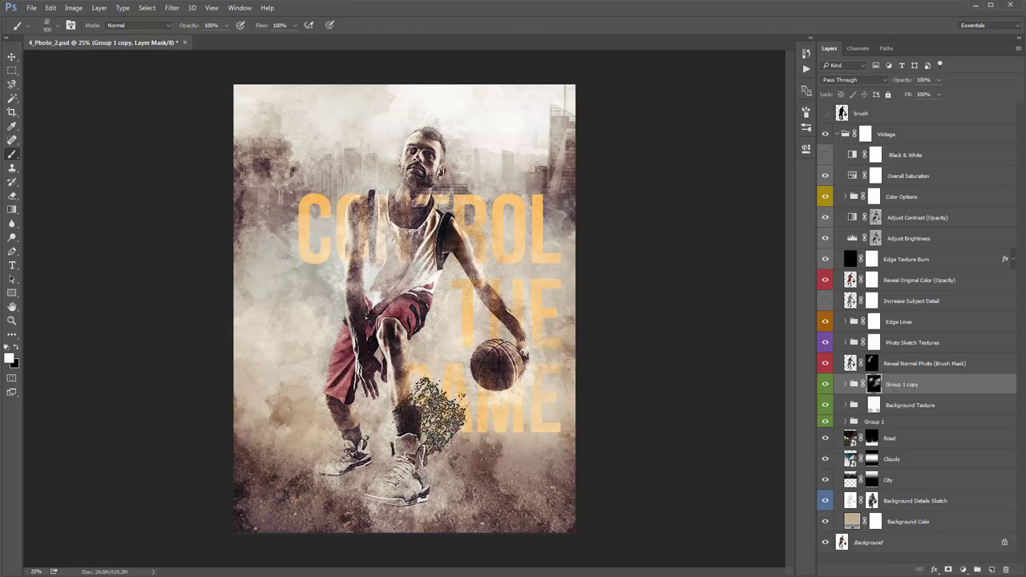
# Recolor the CONTROL, THE and GAME layers inside Group 1 copy to the violet-blue #3c00ff.
pyautogui.click(842, 385)
pyautogui.press('v')
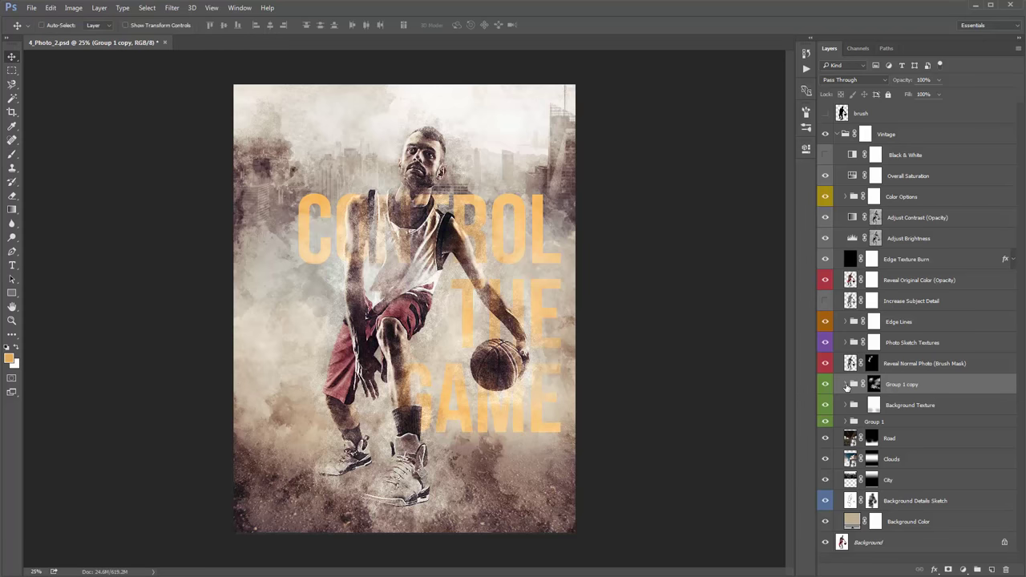
pyautogui.click(847, 385)
pyautogui.click(887, 406)
pyautogui.keyDown('shift'); pyautogui.click(935, 449); pyautogui.keyUp('shift')
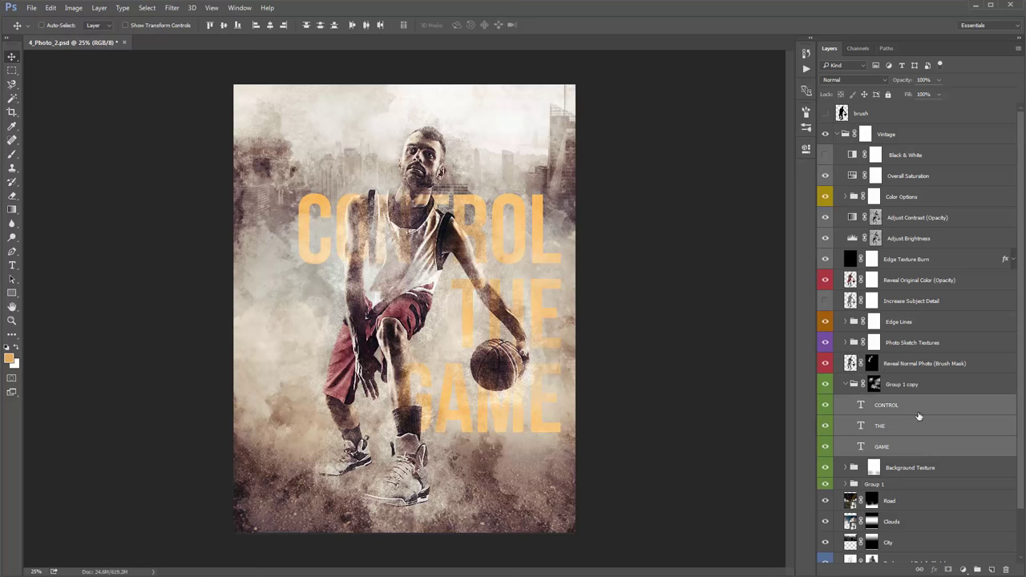
pyautogui.press('t')
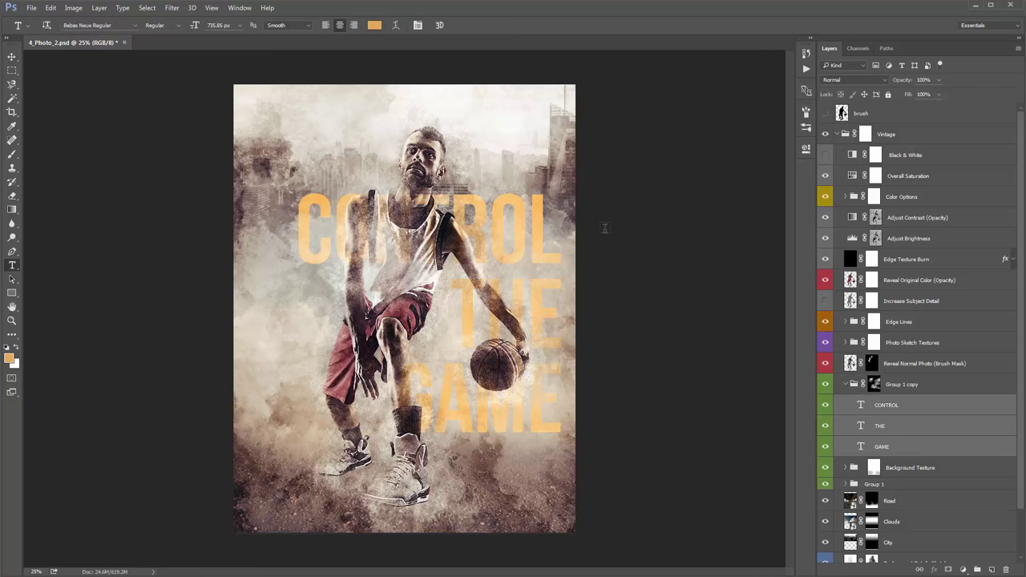
pyautogui.click(373, 28)
pyautogui.click(731, 160)
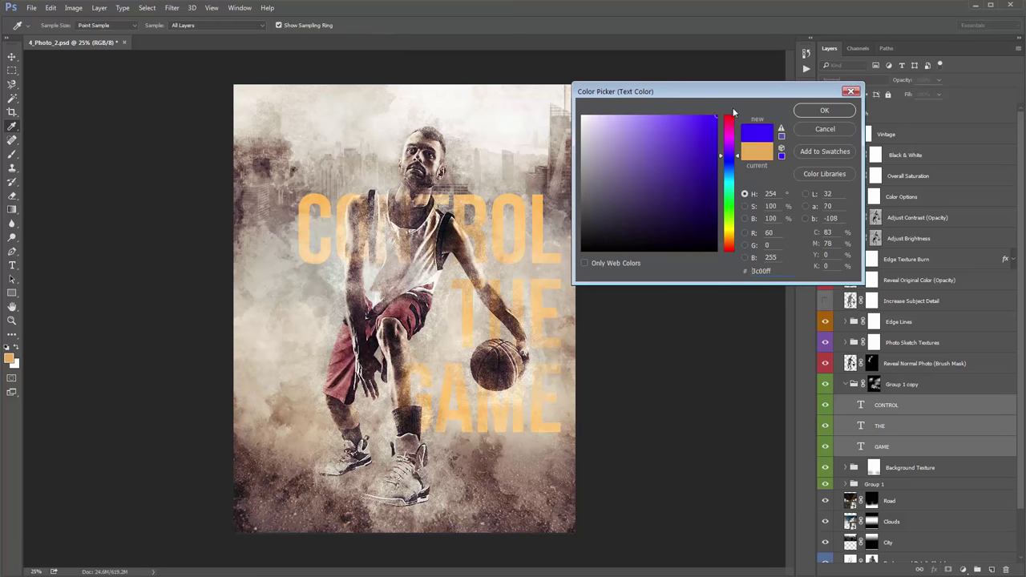
pyautogui.click(822, 112)
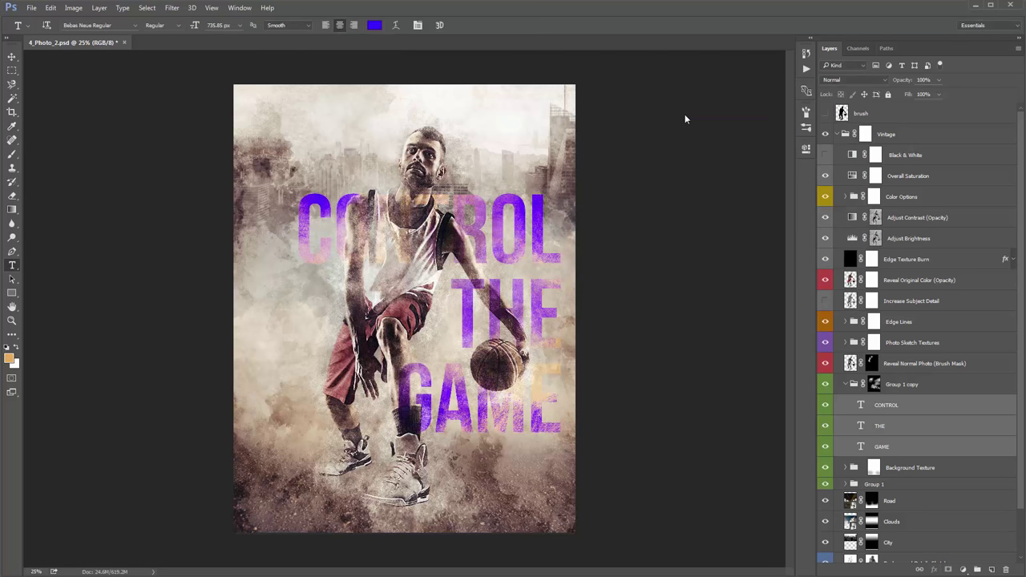
pyautogui.press('v')
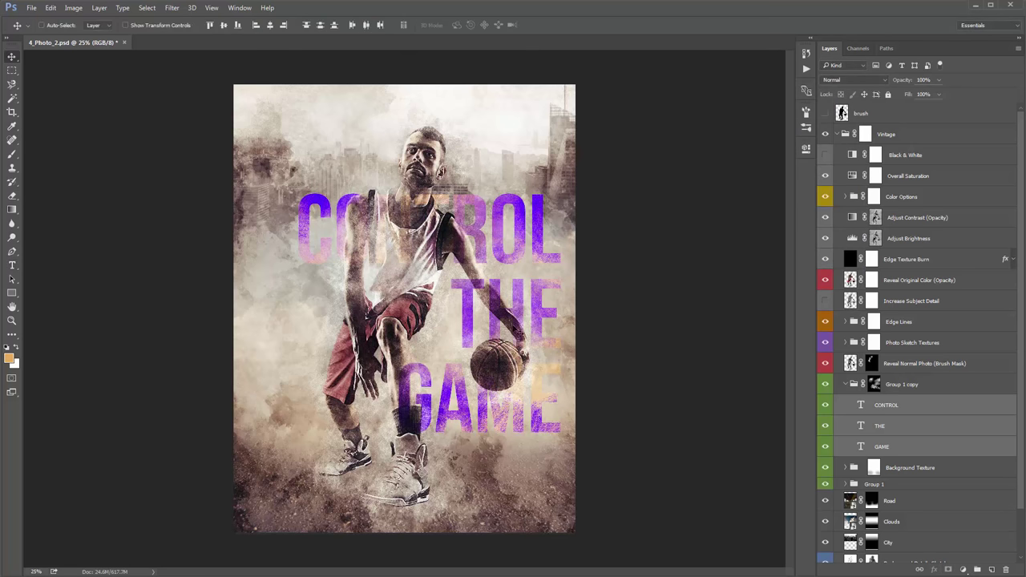
# Inspect the copied group's mask on its own and undo the blue recoloring of its text.
pyautogui.keyDown('alt'); pyautogui.click(875, 384); pyautogui.keyUp('alt')
pyautogui.keyDown('alt'); pyautogui.click(874, 385); pyautogui.keyUp('alt')
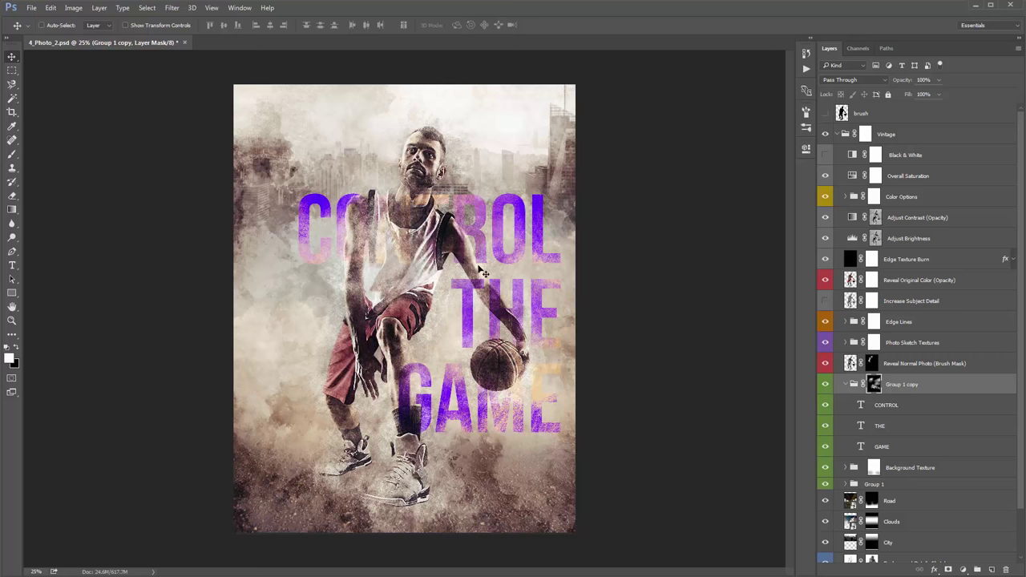
pyautogui.keyDown('shift'); pyautogui.click(852, 388); pyautogui.keyUp('shift')
pyautogui.hotkey('alt', 'BackSpace')
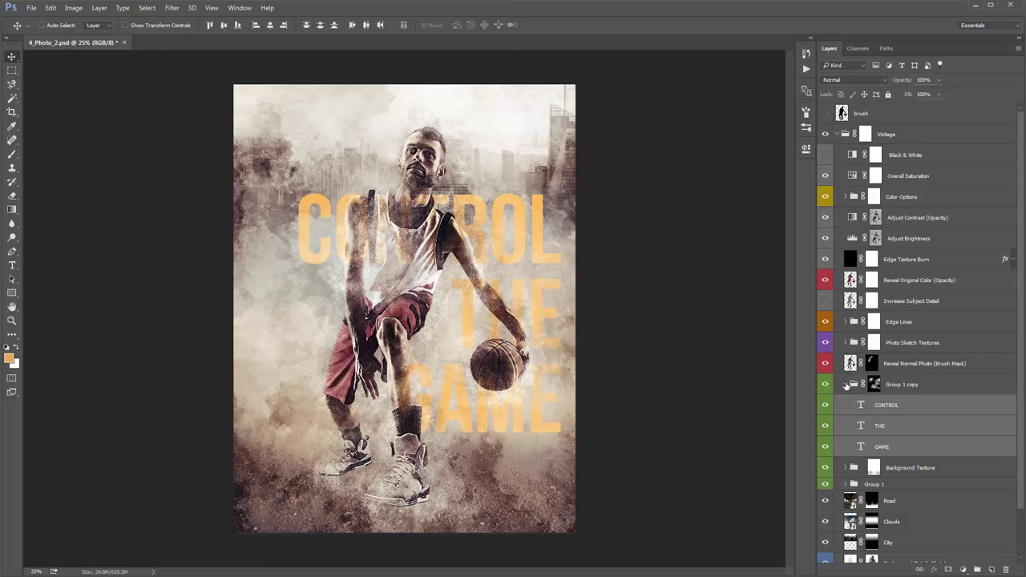
# Collapse Group 1 copy, compare the poster with and without it, and set the group's opacity to 50%.
pyautogui.click(846, 386)
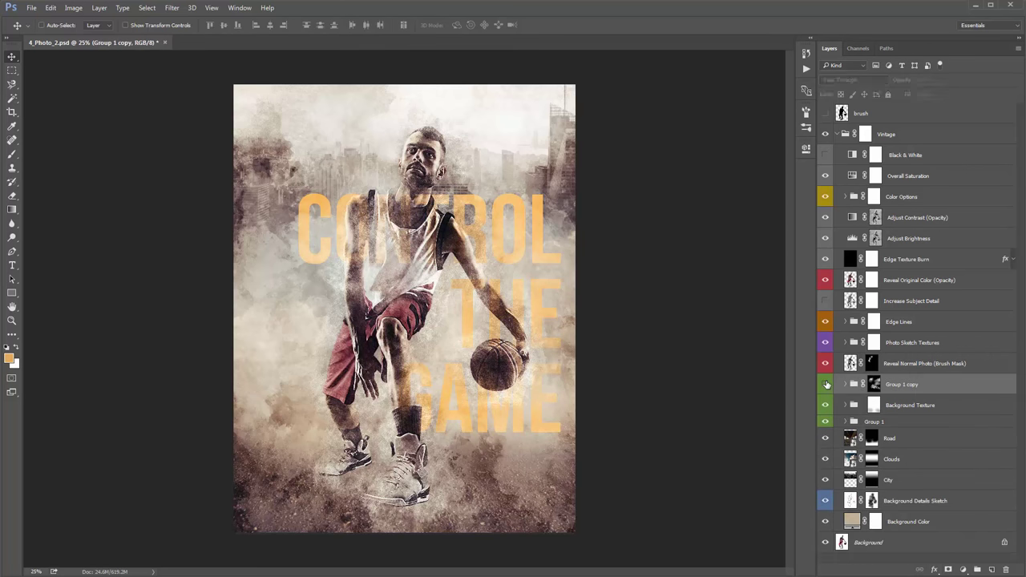
pyautogui.click(826, 385)
pyautogui.click(825, 385)
pyautogui.click(825, 384)
pyautogui.click(824, 385)
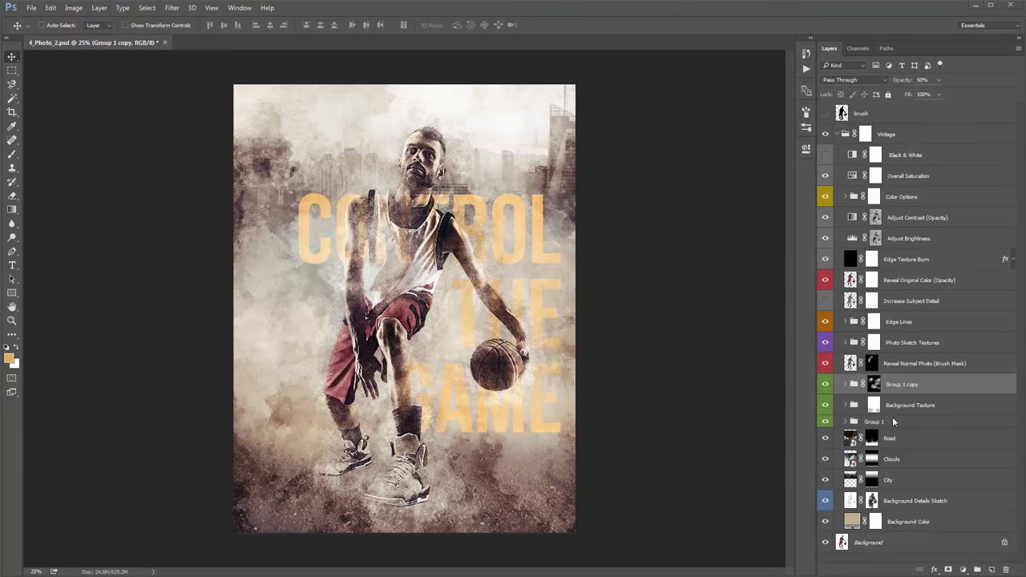
# Duplicate Group 1 above Group 1 copy and save the document.
pyautogui.click(890, 425)
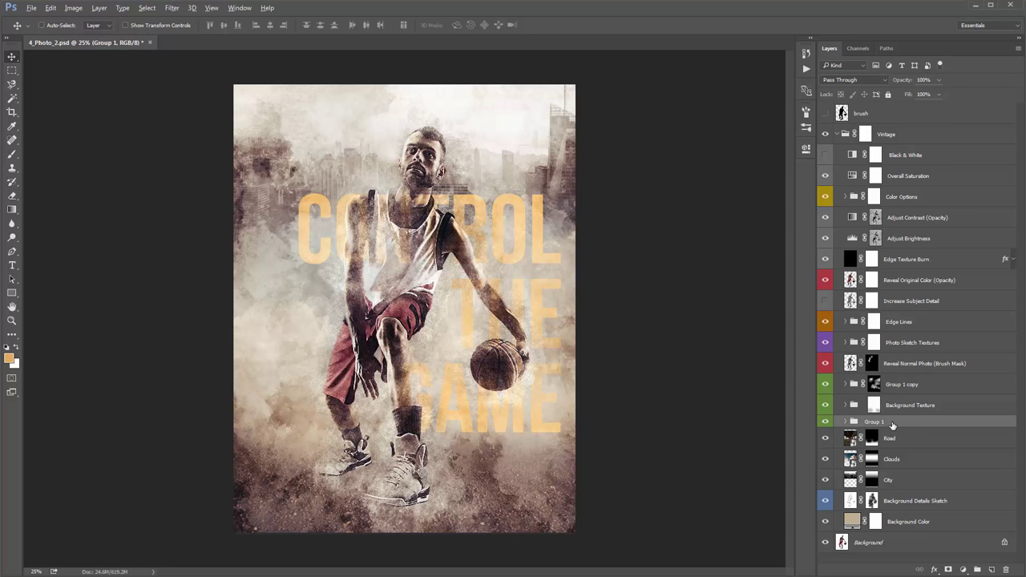
pyautogui.moveTo(892, 425); pyautogui.dragTo(825, 377)
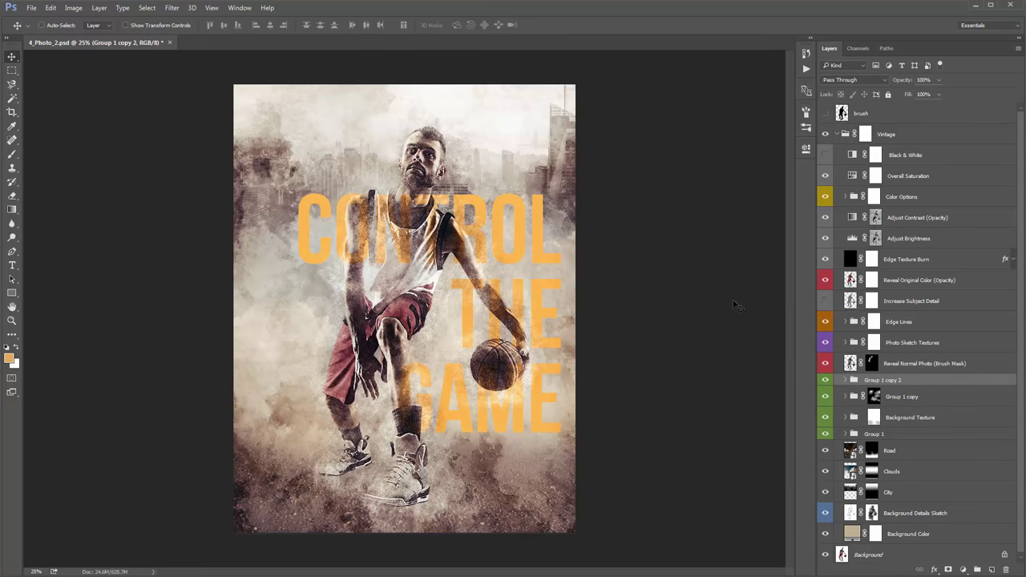
pyautogui.hotkey('ctrl', 's')
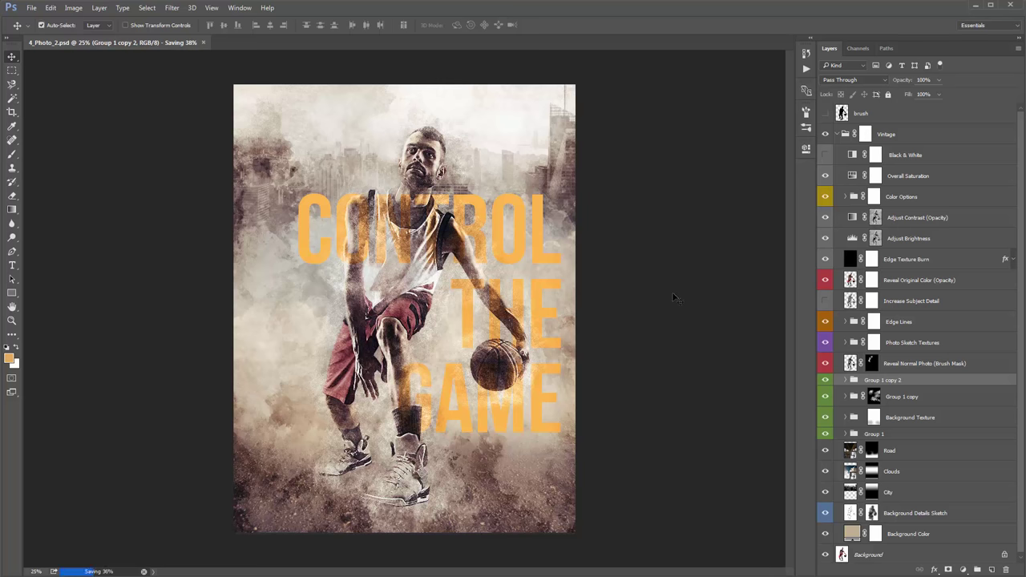
# Merge Group 1 copy 2 into a single layer, then try moving its lettering up across the poster and undo the move.
pyautogui.hotkey('ctrl', 'e')
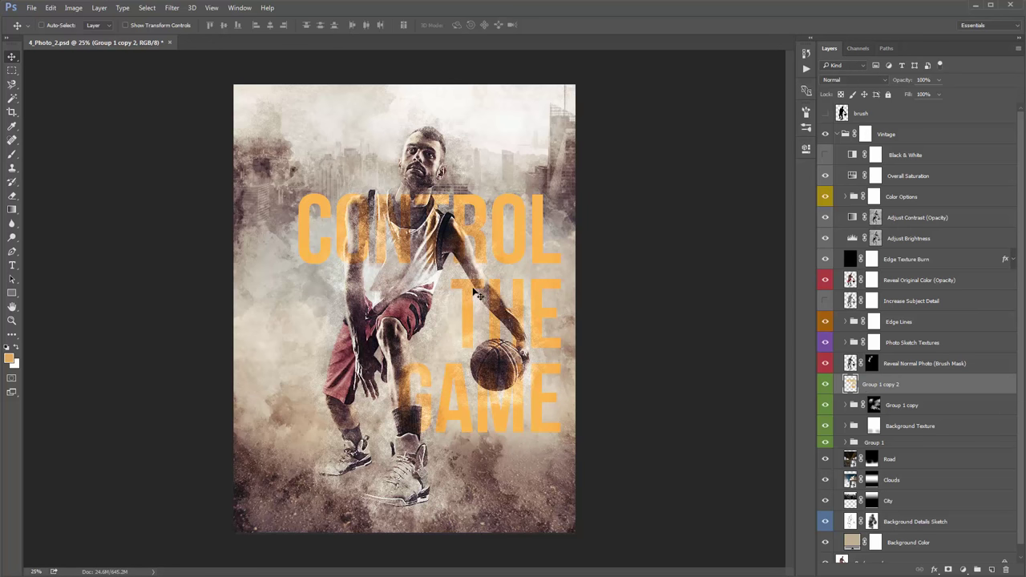
pyautogui.moveTo(464, 287); pyautogui.dragTo(399, 233)
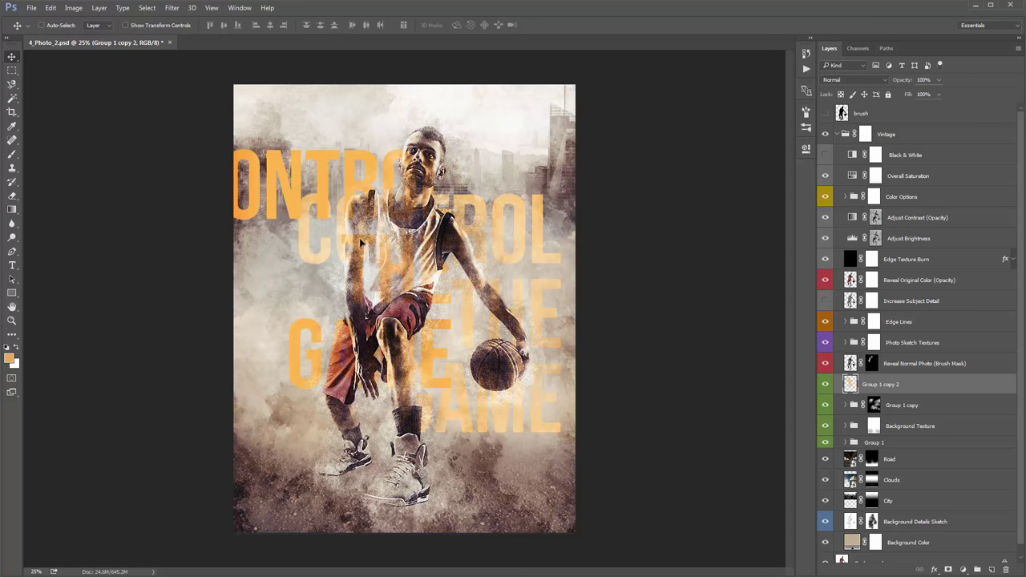
pyautogui.hotkey('ctrl', 'z')
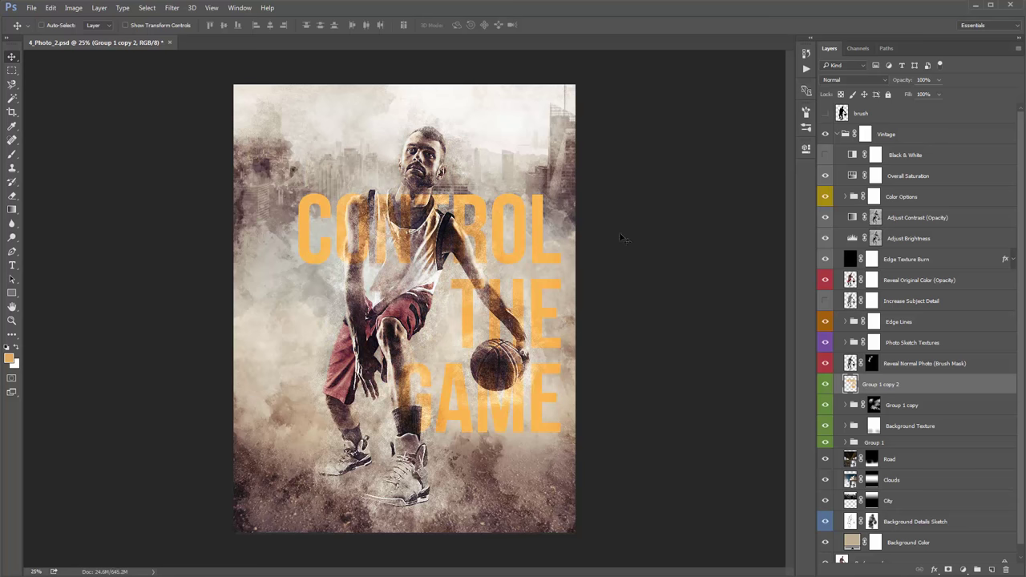
# Enlarge and reposition the merged lettering so that the word THE spans the poster's width and the outer words run off the edges.
pyautogui.hotkey('ctrl', '-')
pyautogui.hotkey('ctrl', '-')
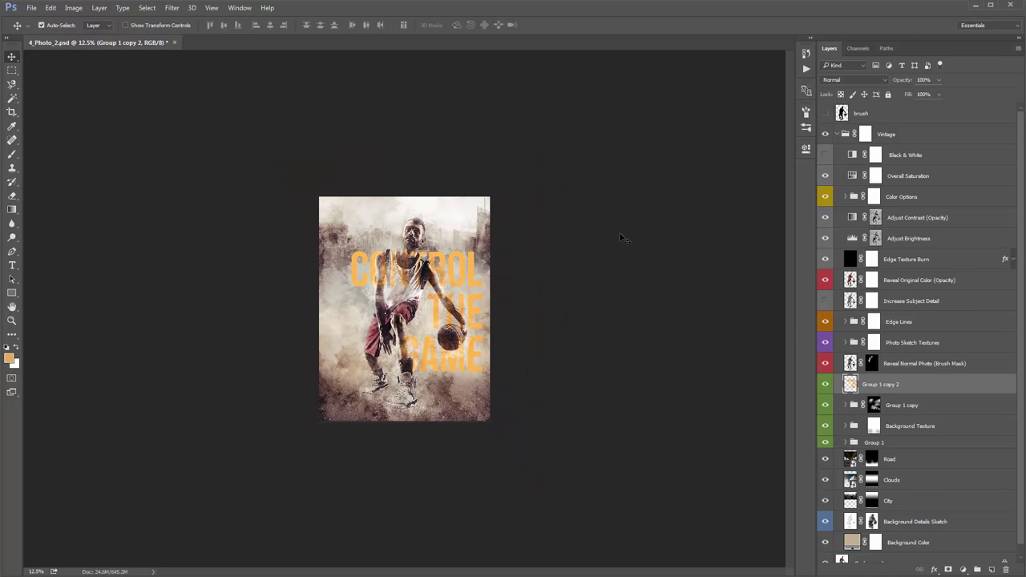
pyautogui.hotkey('ctrl', '-')
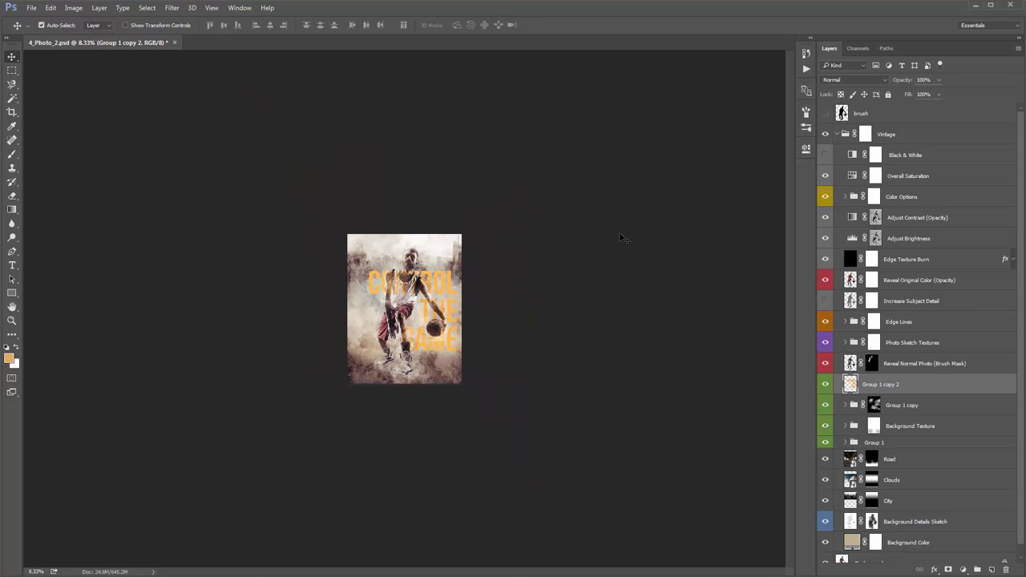
pyautogui.hotkey('ctrl', 't')
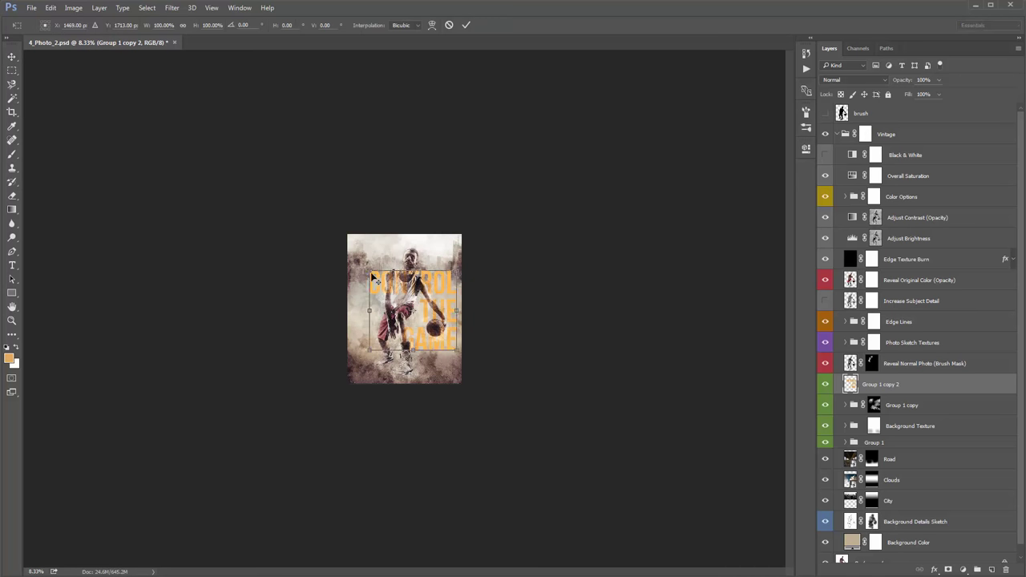
pyautogui.moveTo(309, 221); pyautogui.dragTo(285, 194)
pyautogui.moveTo(467, 256); pyautogui.dragTo(382, 257)
pyautogui.press('Return')
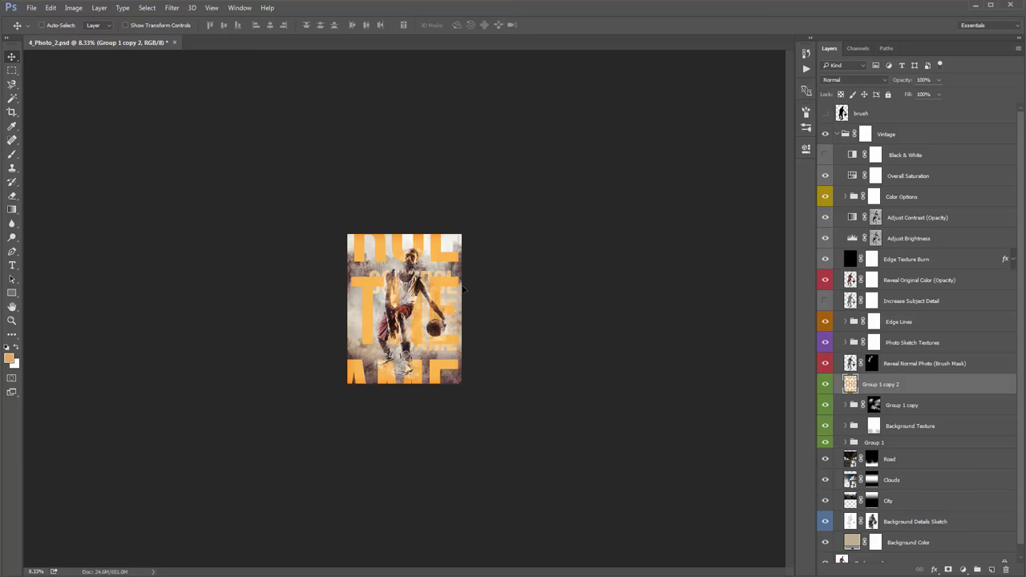
pyautogui.press('ctrl')
pyautogui.hotkey('ctrl', '0')
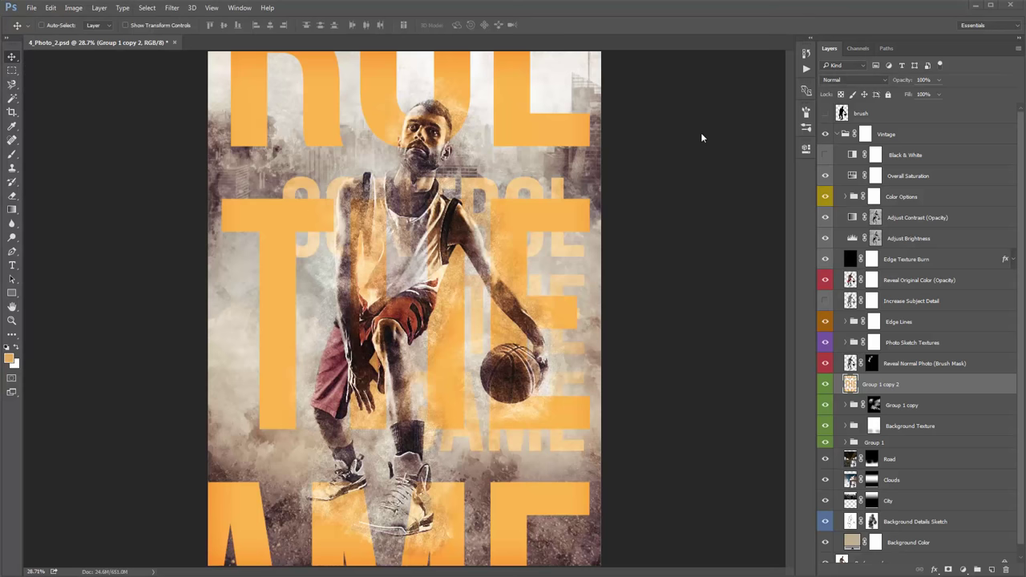
# Compare several blend modes on the enlarged lettering, settle on Overlay and lower the layer's opacity to 37%.
pyautogui.click(854, 80)
pyautogui.click(852, 186)
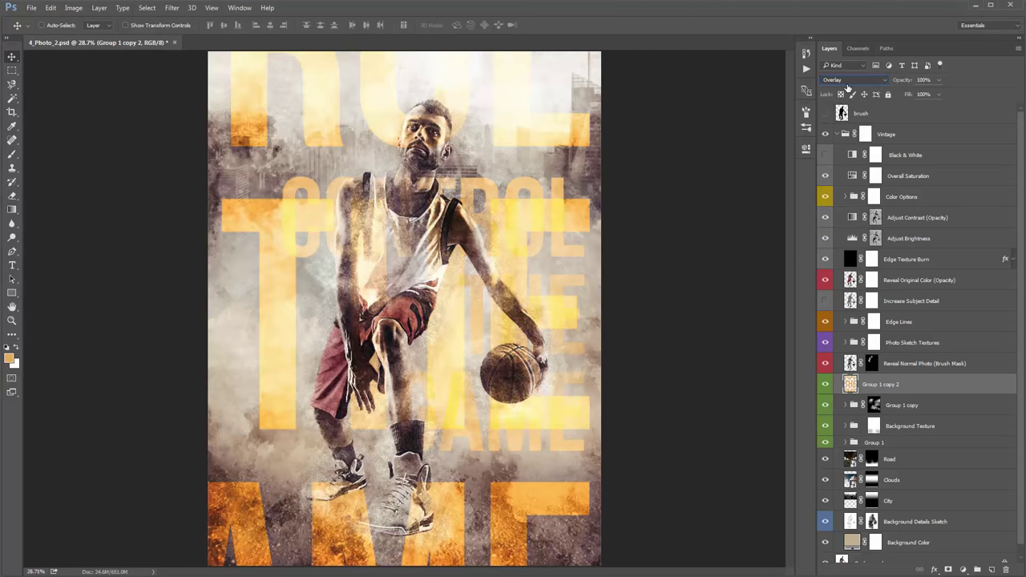
pyautogui.scroll(-1, 848, 81)
pyautogui.scroll(-2, 847, 82)
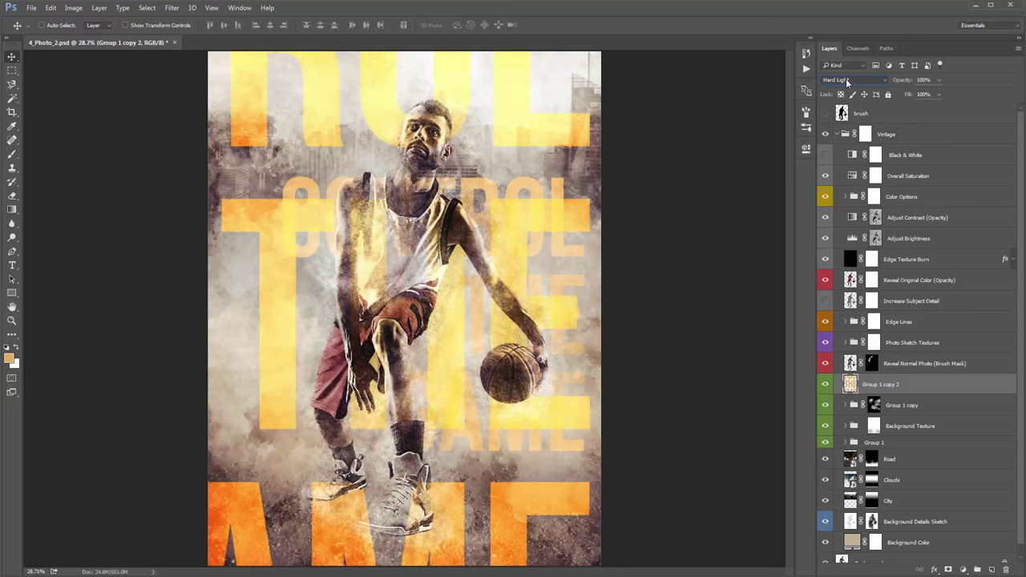
pyautogui.click(848, 83)
pyautogui.click(846, 86)
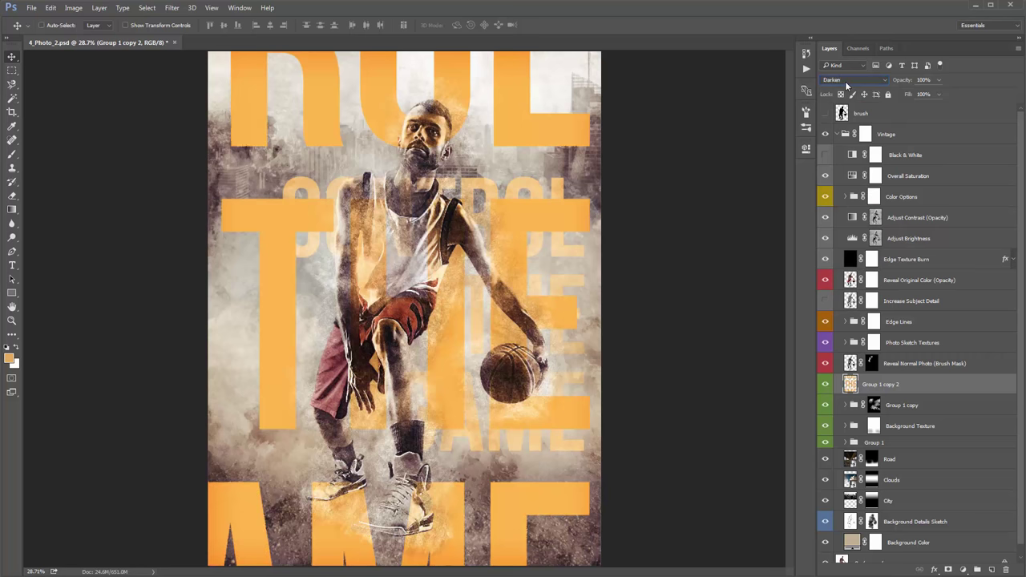
pyautogui.scroll(-2, 845, 84)
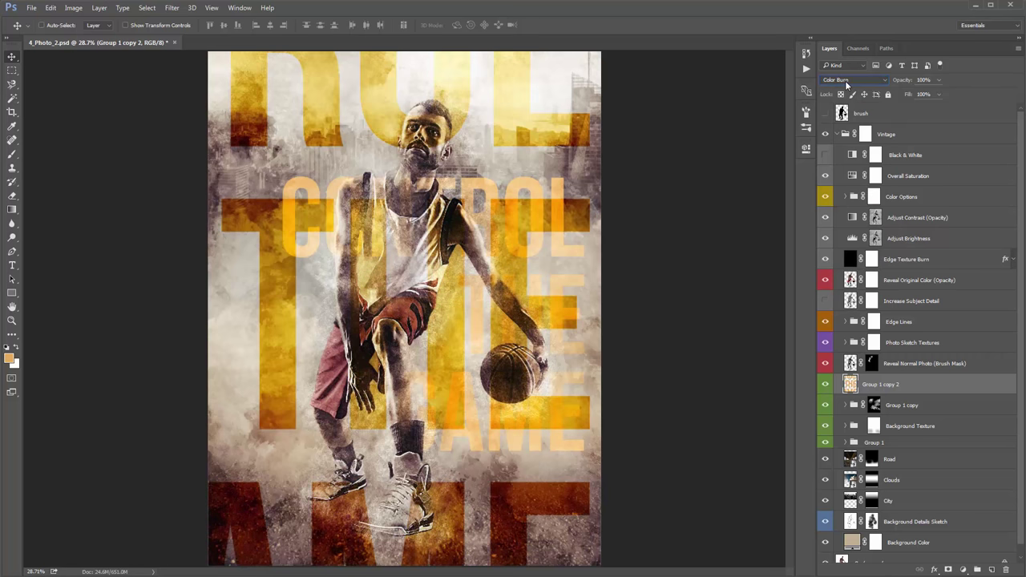
pyautogui.scroll(-3, 846, 83)
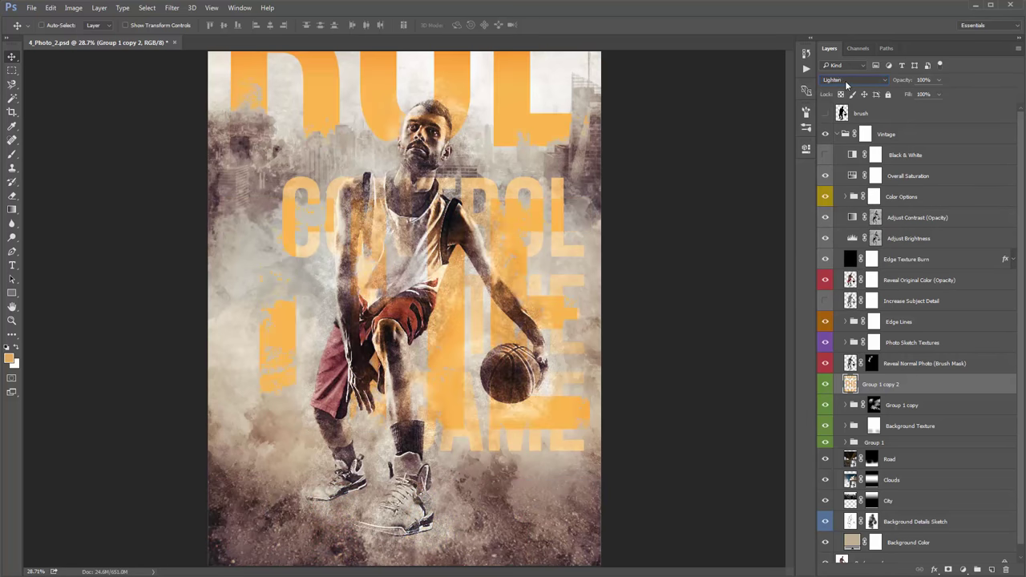
pyautogui.scroll(-1, 847, 84)
pyautogui.scroll(-2, 846, 85)
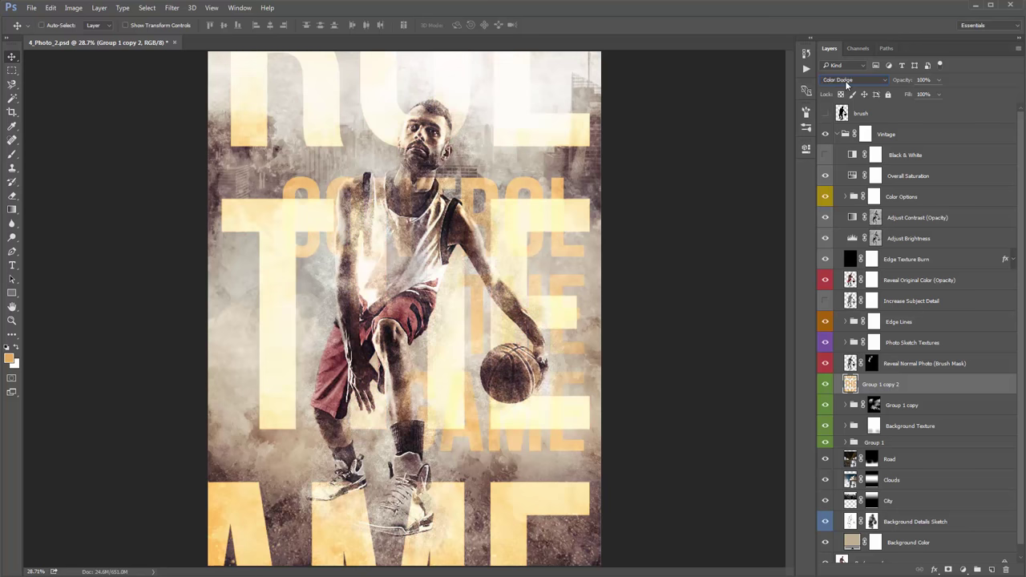
pyautogui.scroll(-1, 847, 83)
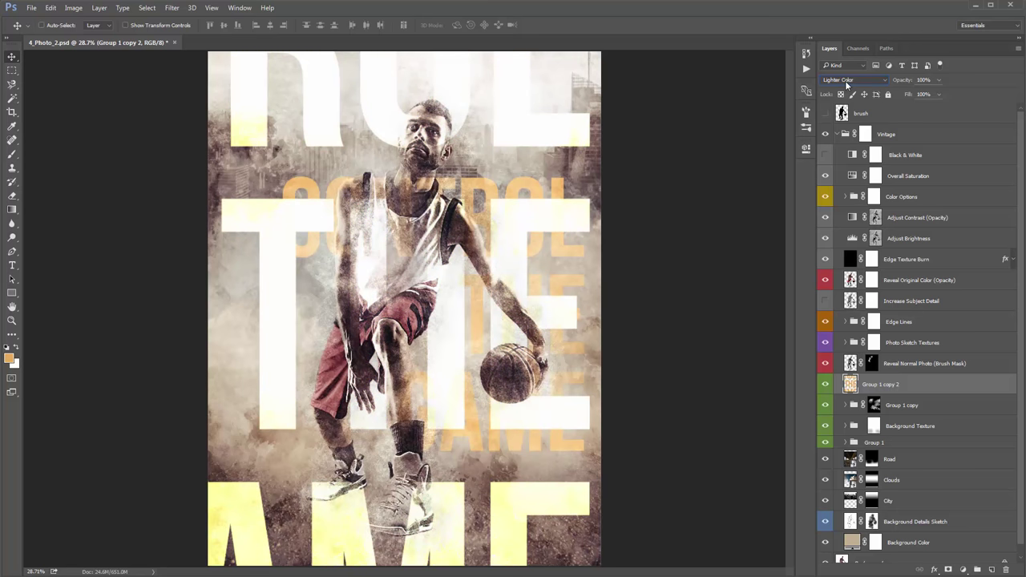
pyautogui.scroll(-1, 846, 85)
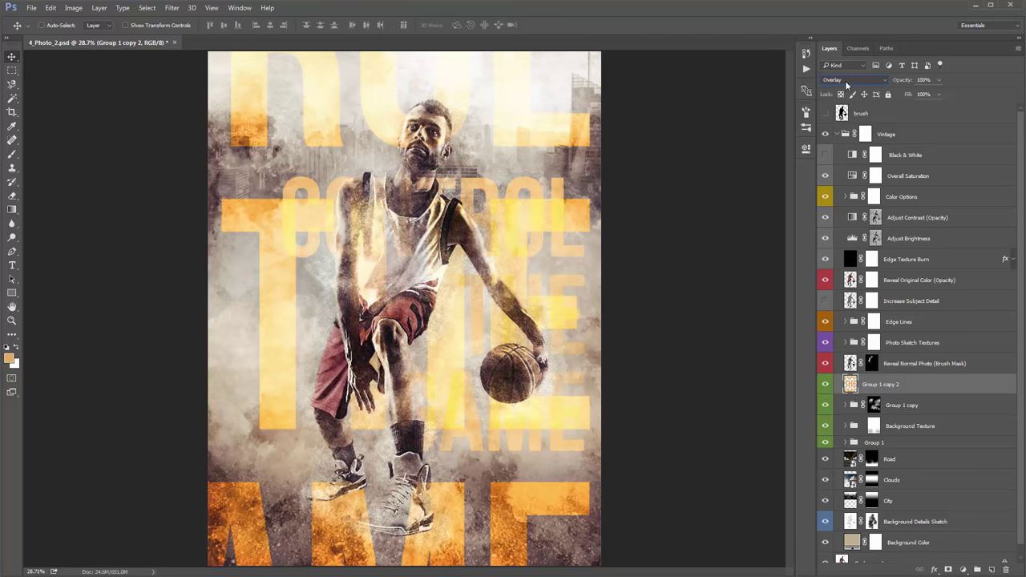
pyautogui.scroll(-1, 846, 84)
pyautogui.scroll(1, 847, 83)
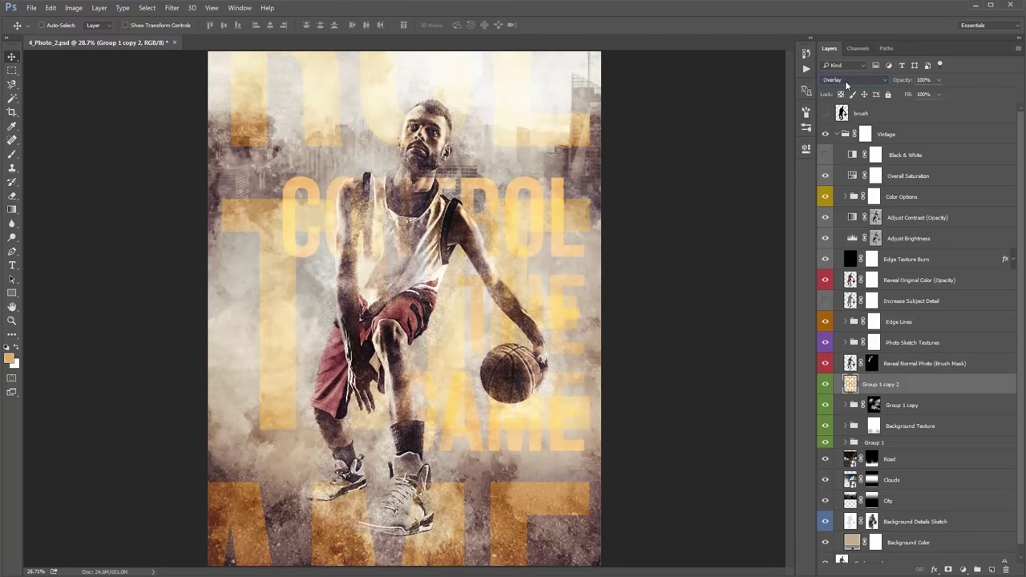
pyautogui.moveTo(890, 82); pyautogui.dragTo(381, 114)
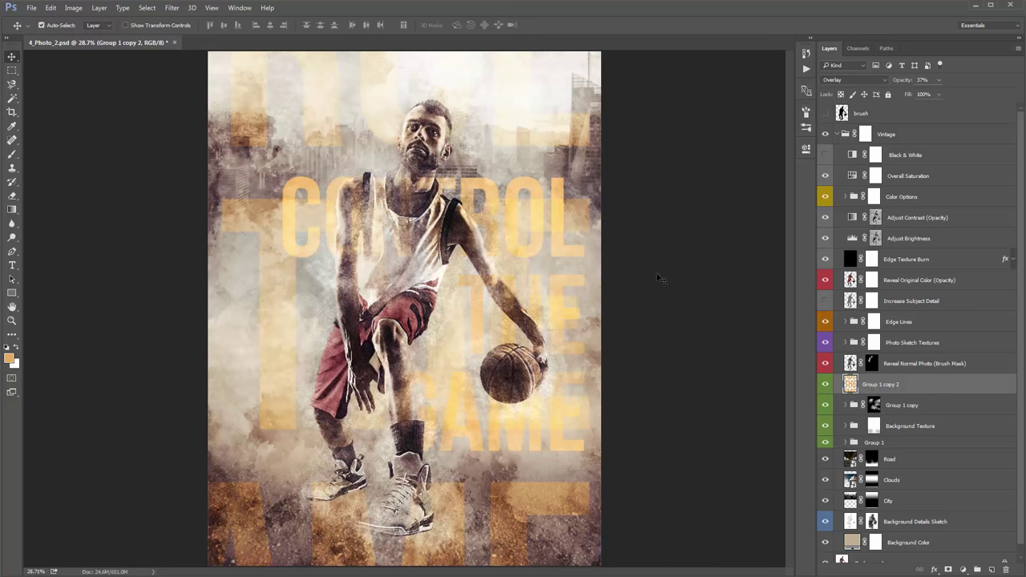
# Shift the hue of the enlarged lettering by +7 with a Hue/Saturation adjustment.
pyautogui.press('i')
pyautogui.hotkey('ctrl', 'u')
pyautogui.moveTo(621, 46); pyautogui.dragTo(630, 74)
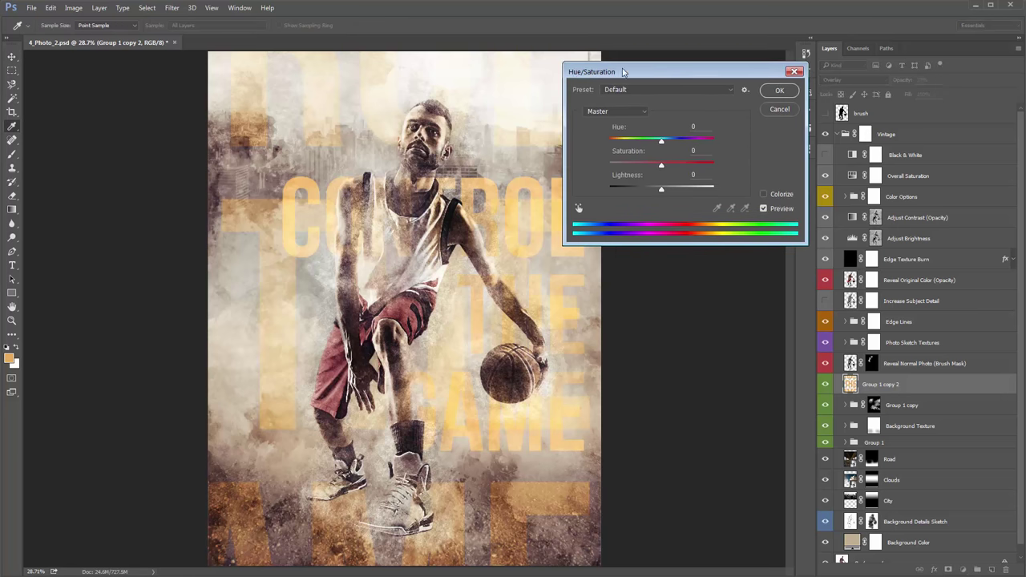
pyautogui.moveTo(661, 141)
pyautogui.mouseDown()
pyautogui.moveTo(671, 143)
pyautogui.moveTo(652, 143)
pyautogui.moveTo(666, 143)
pyautogui.mouseUp()
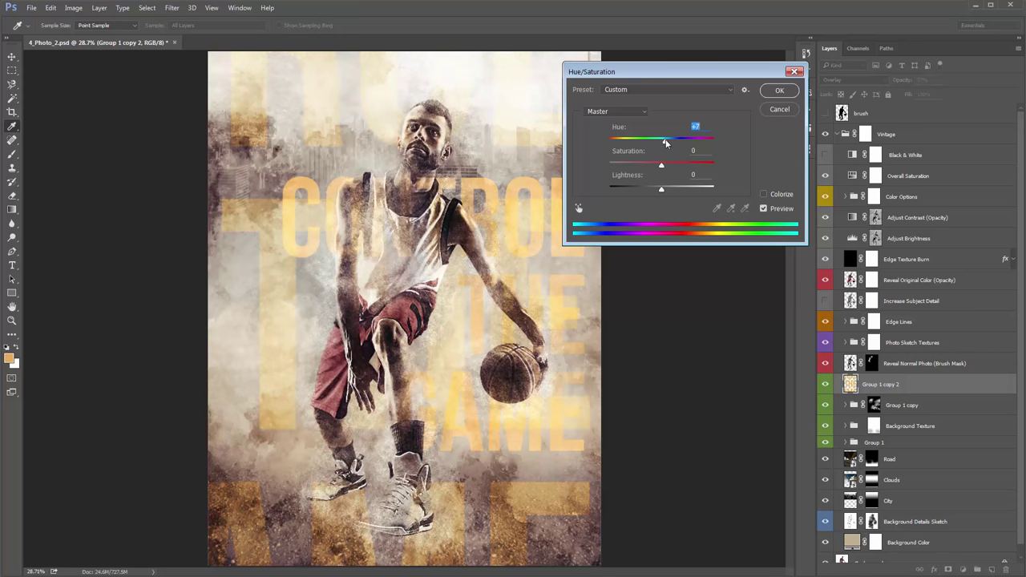
pyautogui.click(780, 89)
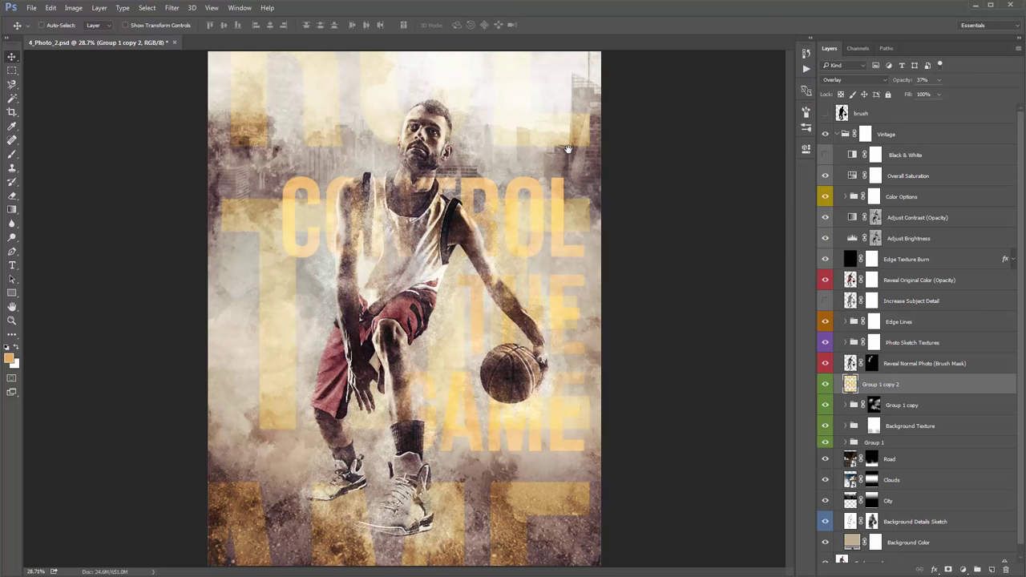
# Preview the Increase Subject Detail layer, and fine-tune the Adjust Brightness Levels with the shadow input at 49.
pyautogui.click(826, 300)
pyautogui.click(826, 300)
pyautogui.click(853, 238)
pyautogui.doubleClick(853, 238)
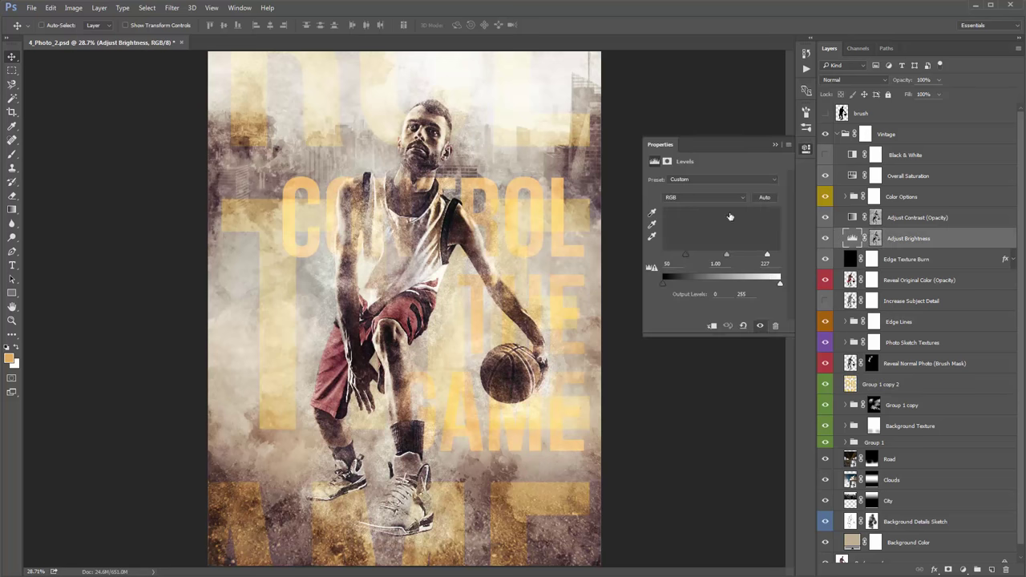
pyautogui.moveTo(678, 259); pyautogui.dragTo(682, 259)
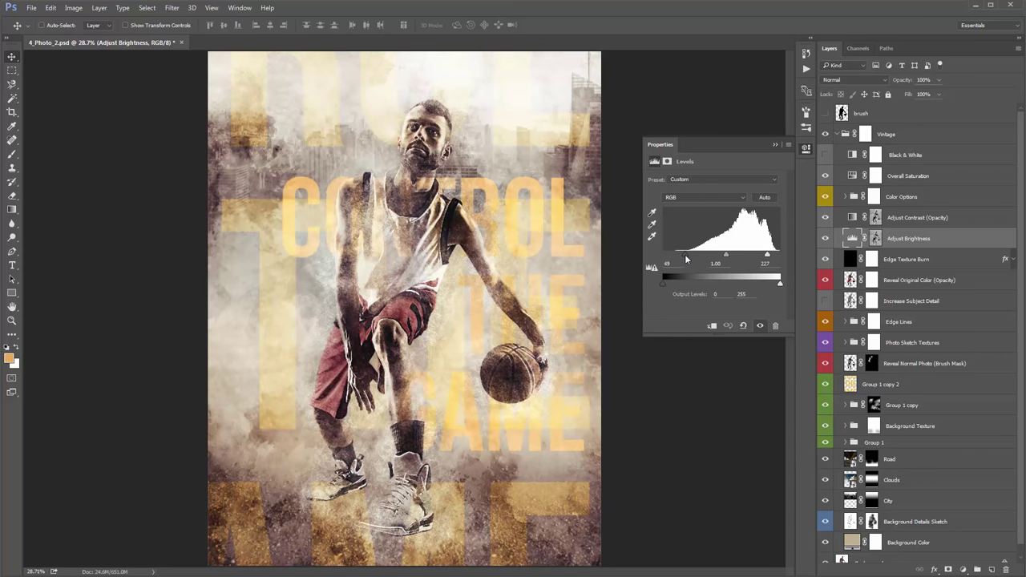
pyautogui.moveTo(771, 261)
pyautogui.mouseDown()
pyautogui.moveTo(782, 260)
pyautogui.moveTo(767, 259)
pyautogui.mouseUp()
pyautogui.click(775, 144)
# Fine-tune the opacity of the Adjust Contrast layer and select the Overall Saturation layer.
pyautogui.click(844, 216)
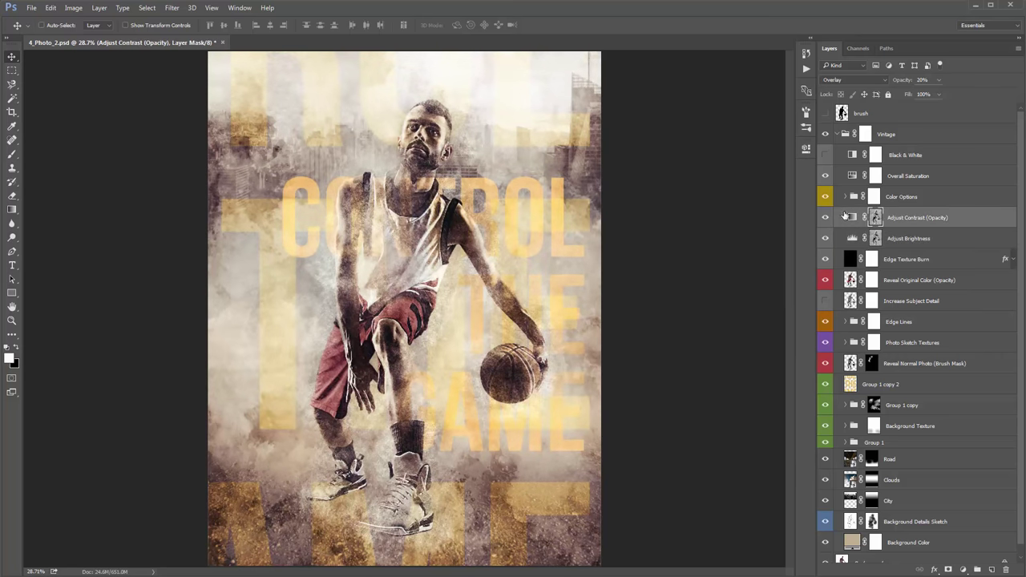
pyautogui.click(911, 81)
pyautogui.moveTo(911, 81); pyautogui.dragTo(272, 97)
pyautogui.moveTo(268, 98); pyautogui.dragTo(267, 98)
pyautogui.click(911, 178)
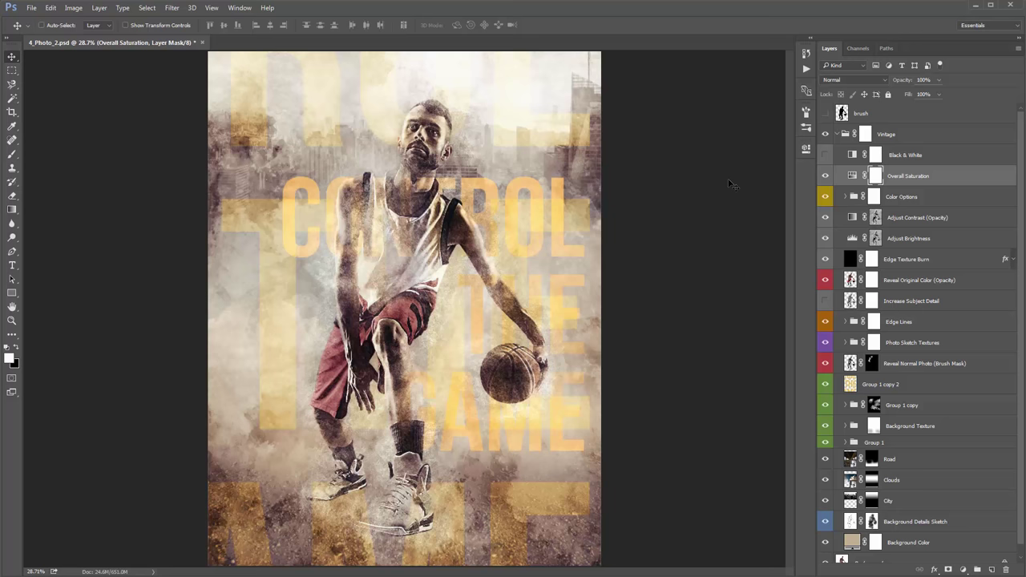
# Compare the poster with the original photo by hiding and showing the Vintage group, leaving the group collapsed.
pyautogui.click(839, 134)
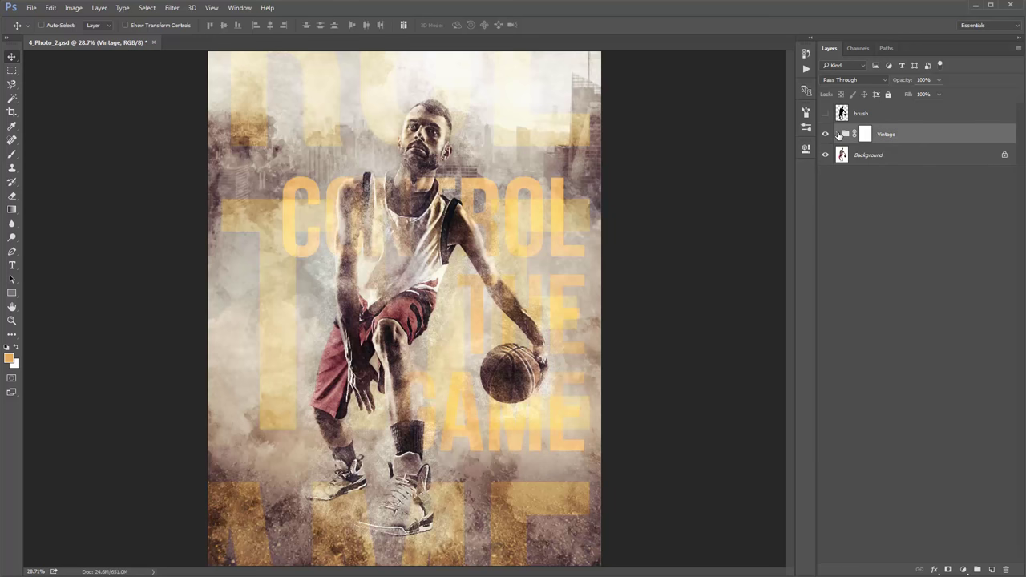
pyautogui.click(826, 133)
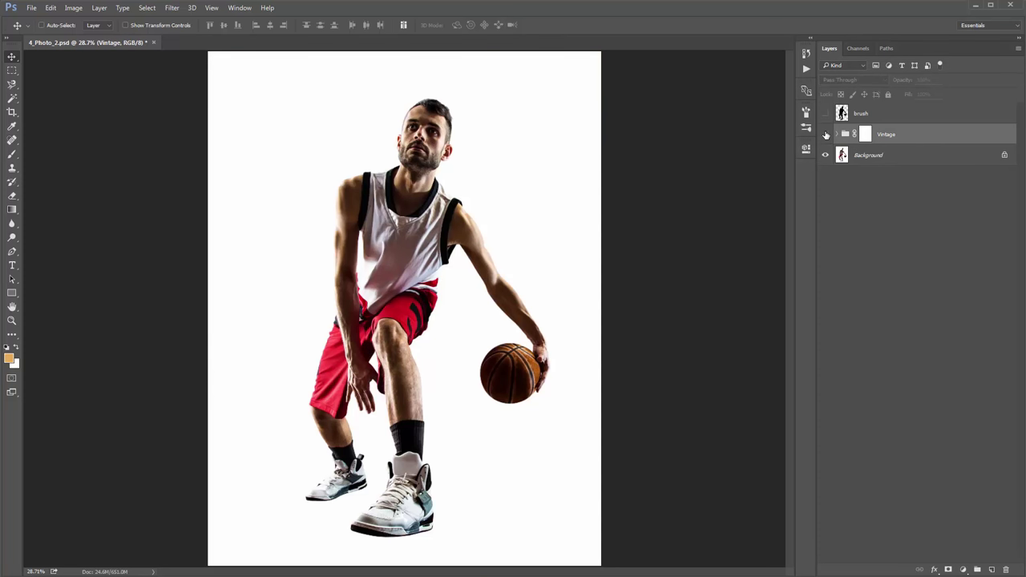
pyautogui.click(826, 133)
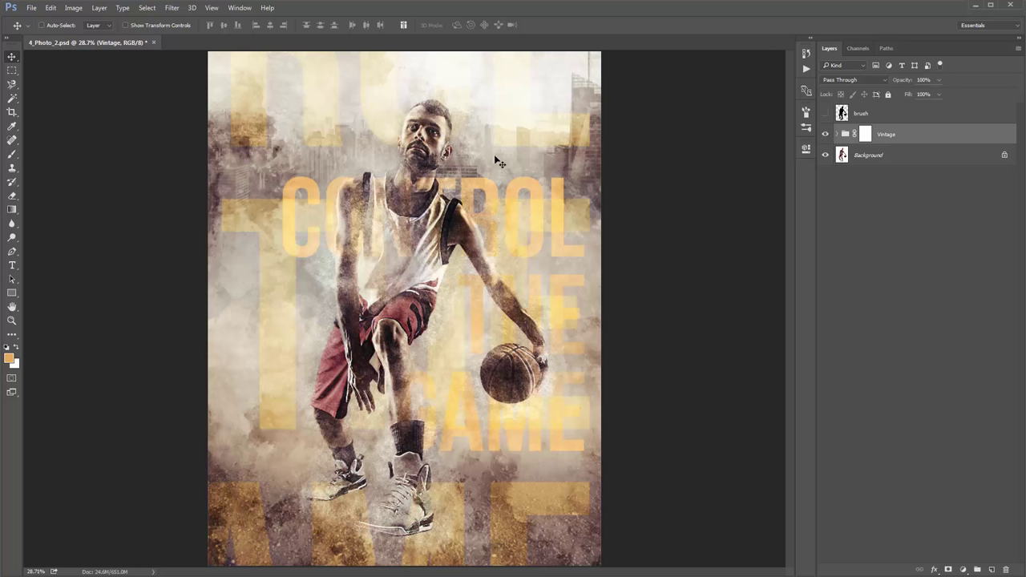
pyautogui.click(836, 135)
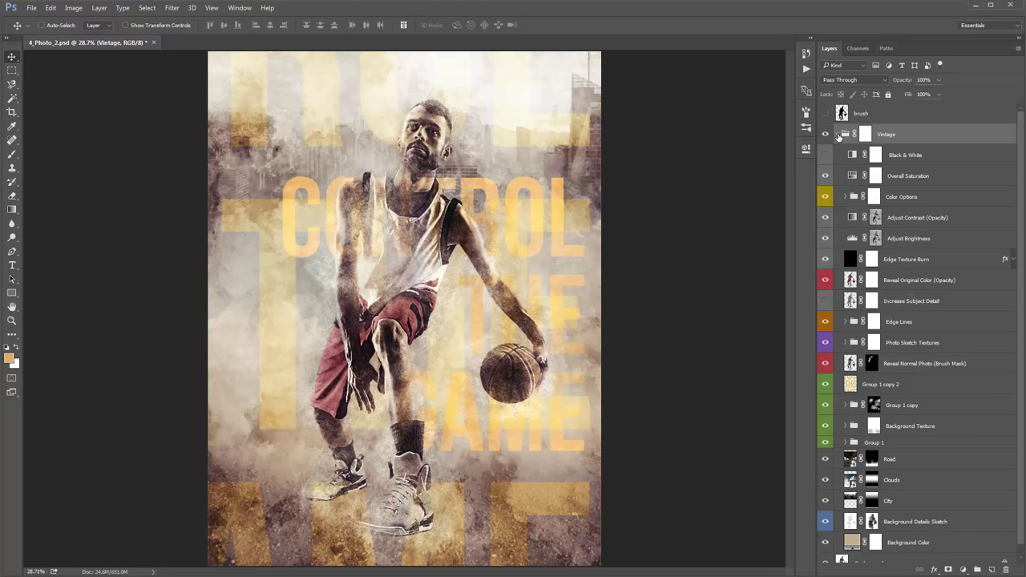
pyautogui.click(836, 135)
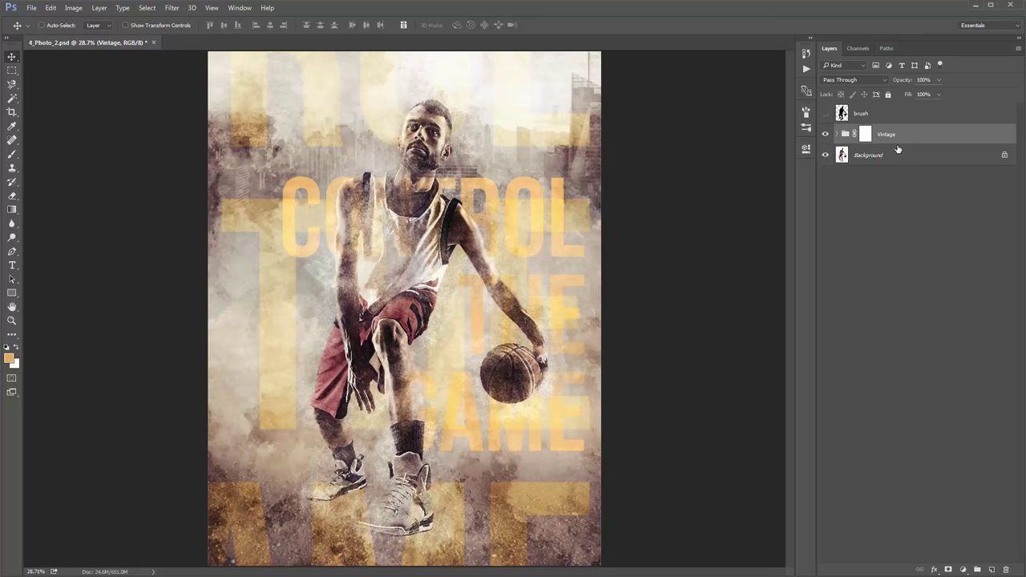
# Stamp all visible layers into a new layer above the Vintage group, and undo a trial move of it.
pyautogui.press('ctrl')
pyautogui.hotkey('ctrl', 'shift', 'alt', 'e')
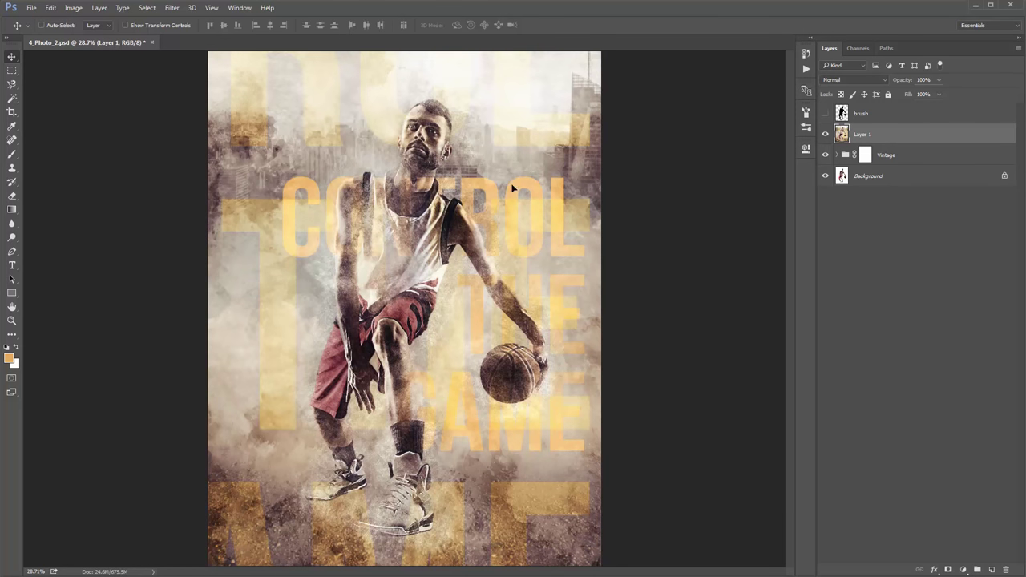
pyautogui.moveTo(513, 188); pyautogui.dragTo(329, 191)
pyautogui.hotkey('ctrl', 'z')
# Open the Camera Raw filter on the merged layer in a smaller window, and set Tint to -14 with Temperature at 0.
pyautogui.click(171, 8)
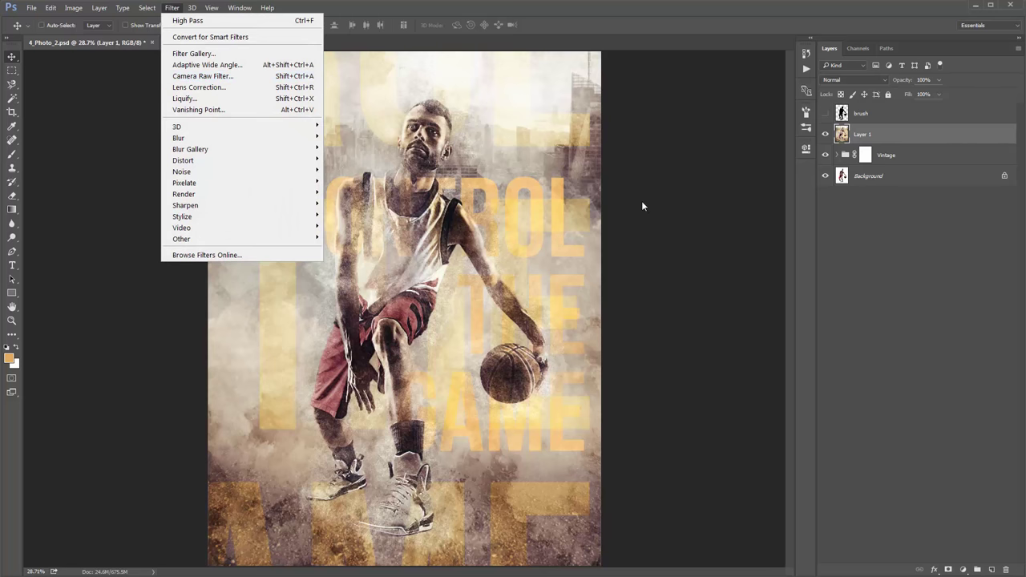
pyautogui.hotkey('ctrl', 'shift', 'a')
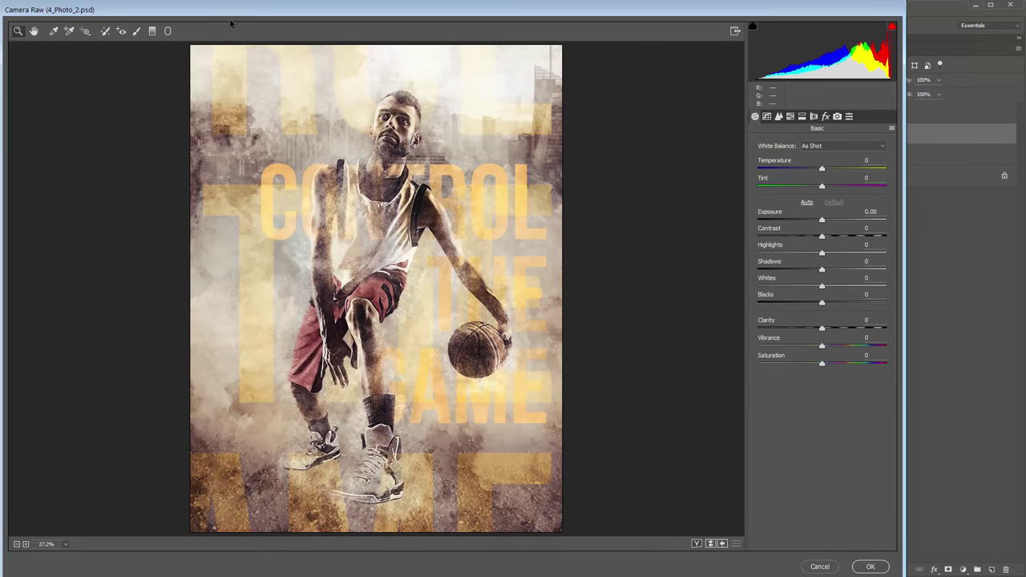
pyautogui.moveTo(224, 12); pyautogui.dragTo(246, 18)
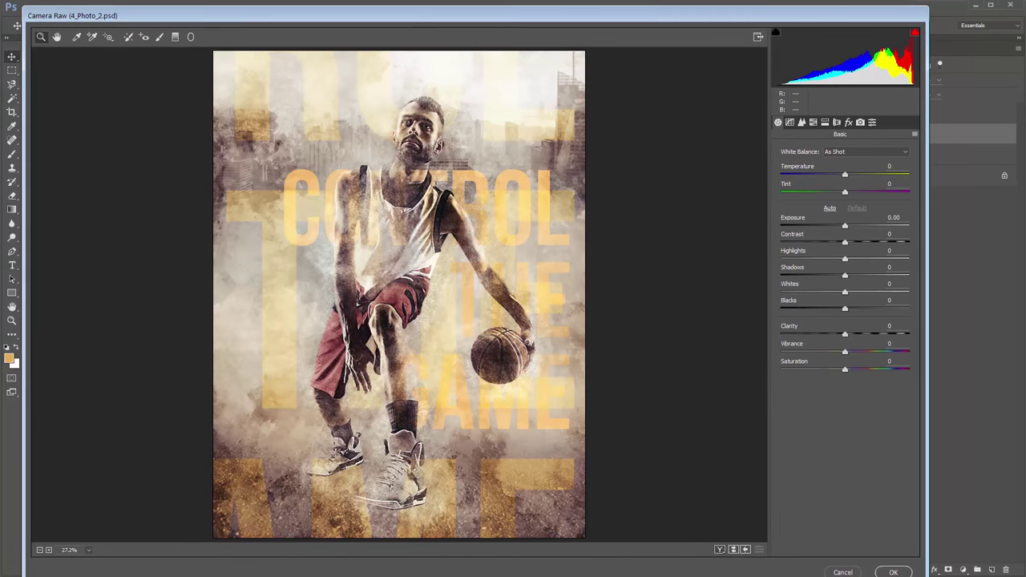
pyautogui.moveTo(929, 574); pyautogui.dragTo(912, 550)
pyautogui.moveTo(201, 16); pyautogui.dragTo(224, 23)
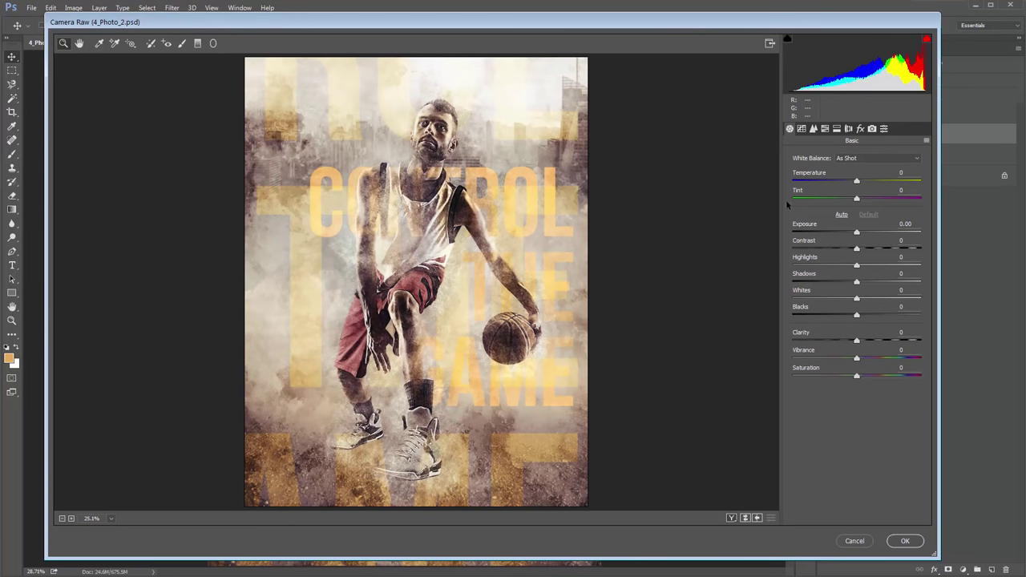
pyautogui.moveTo(856, 181); pyautogui.dragTo(860, 184)
pyautogui.moveTo(860, 184); pyautogui.dragTo(851, 248)
pyautogui.doubleClick(851, 181)
# Try lowering the Highlights, and reset Exposure, Contrast and Highlights to 0.
pyautogui.doubleClick(861, 232)
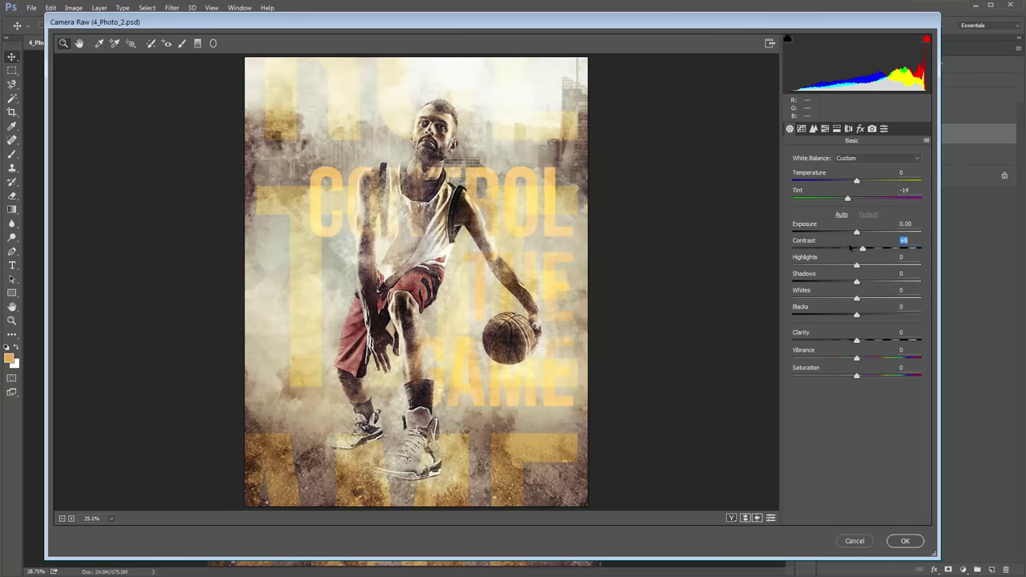
pyautogui.doubleClick(850, 247)
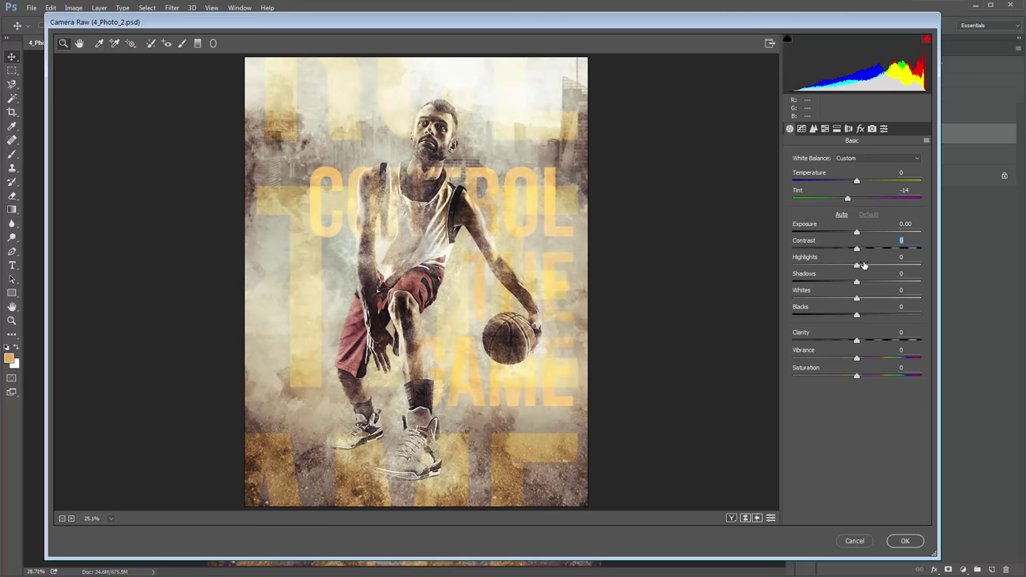
pyautogui.moveTo(863, 265); pyautogui.dragTo(825, 267)
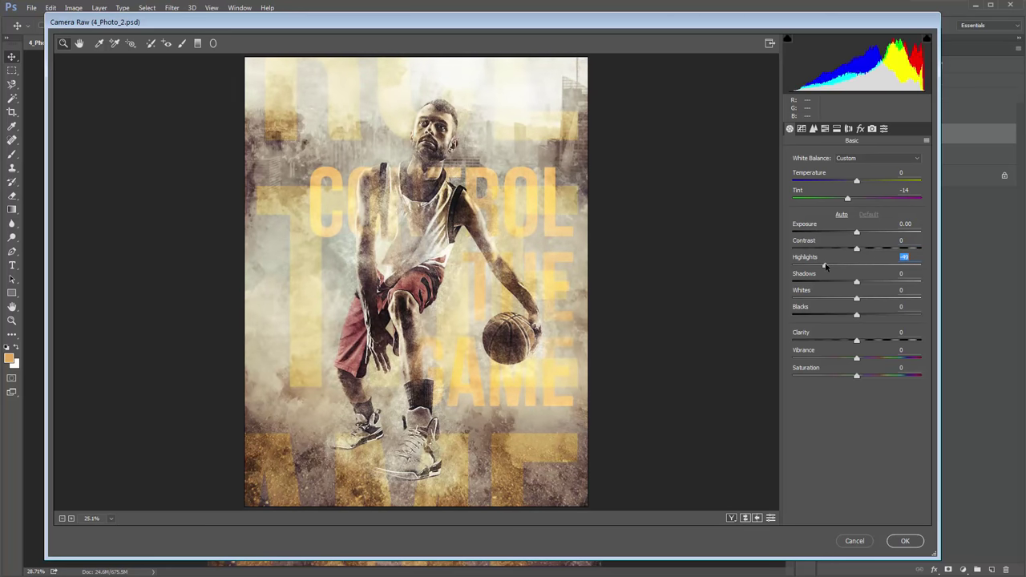
pyautogui.doubleClick(825, 267)
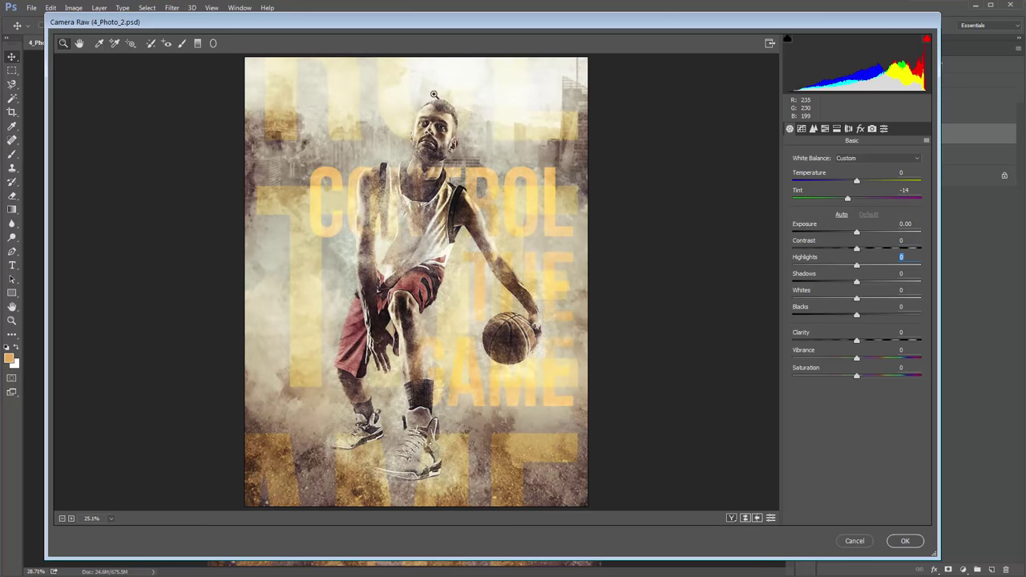
pyautogui.moveTo(856, 266); pyautogui.dragTo(810, 266)
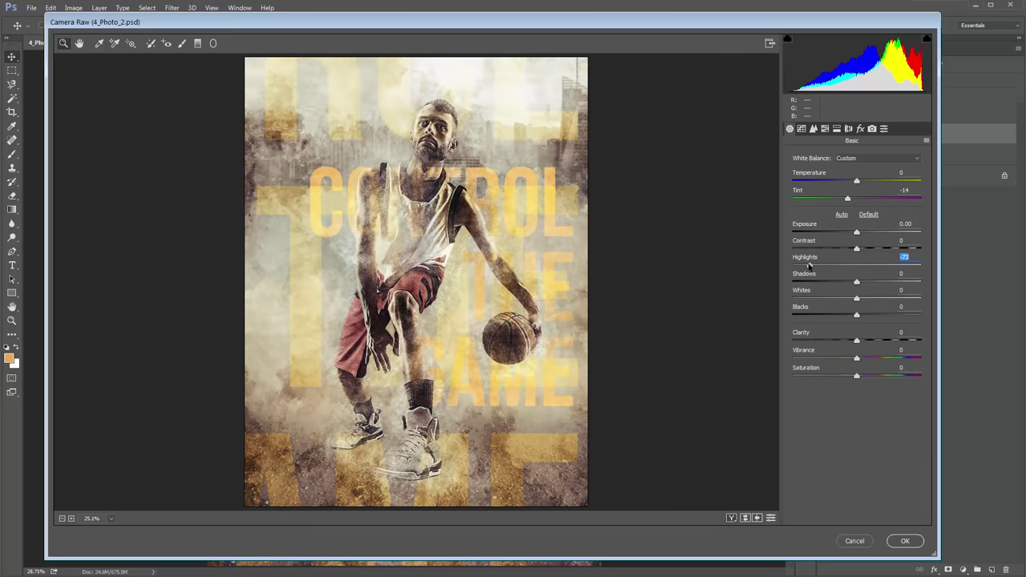
pyautogui.doubleClick(808, 267)
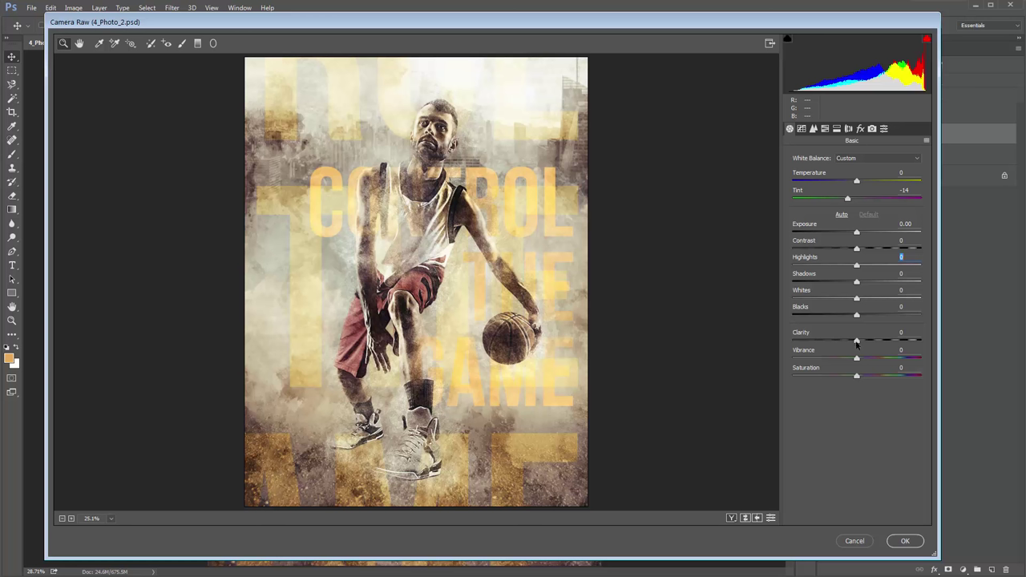
# Raise Clarity to +5 and set the post-crop vignetting amount to -13.
pyautogui.moveTo(856, 341); pyautogui.dragTo(861, 345)
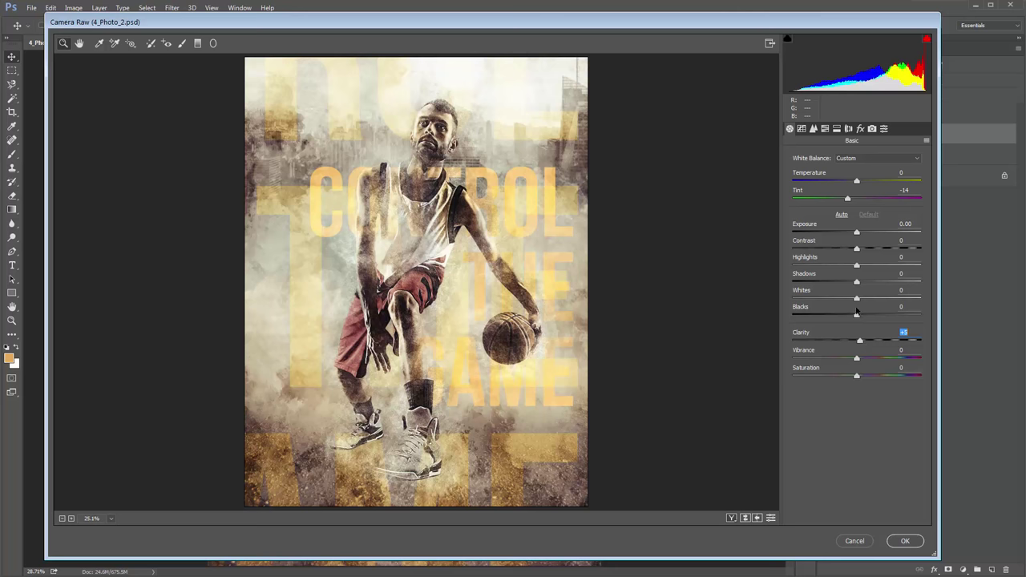
pyautogui.click(860, 129)
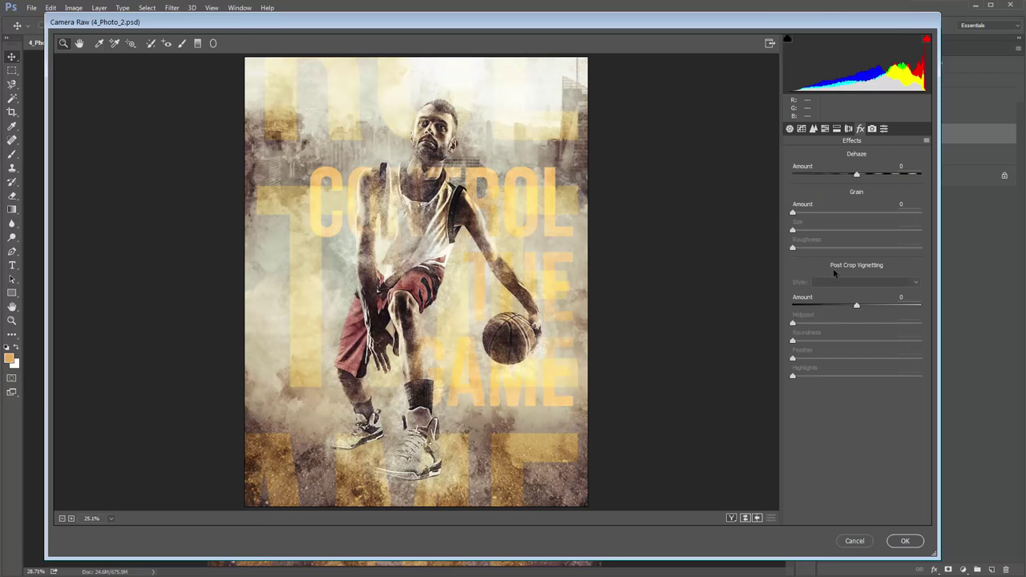
pyautogui.moveTo(857, 305)
pyautogui.mouseDown()
pyautogui.moveTo(831, 307)
pyautogui.moveTo(855, 311)
pyautogui.moveTo(847, 313)
pyautogui.mouseUp()
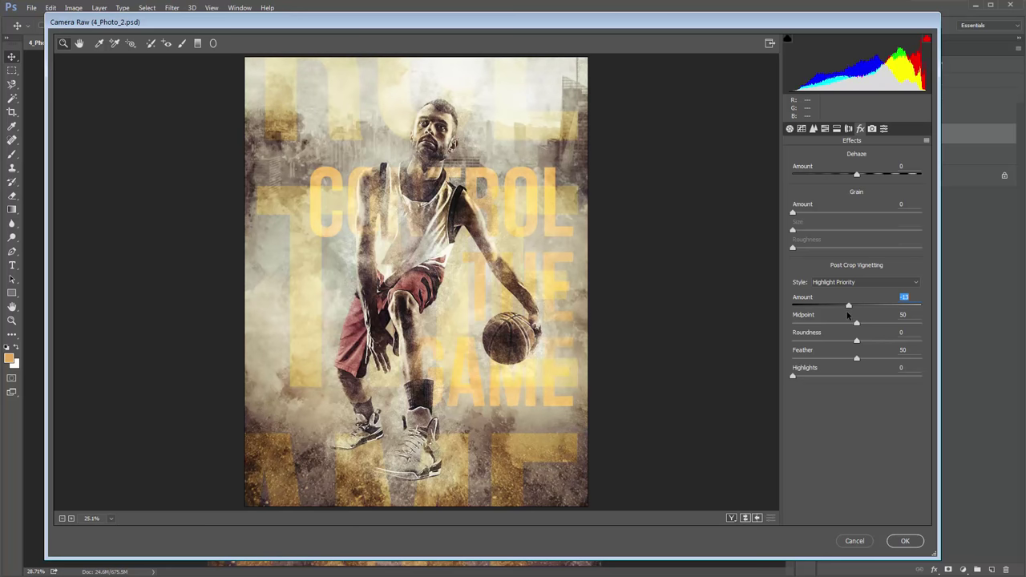
# Add a slight amount of sharpening and apply the Camera Raw filter to the merged layer.
pyautogui.click(812, 129)
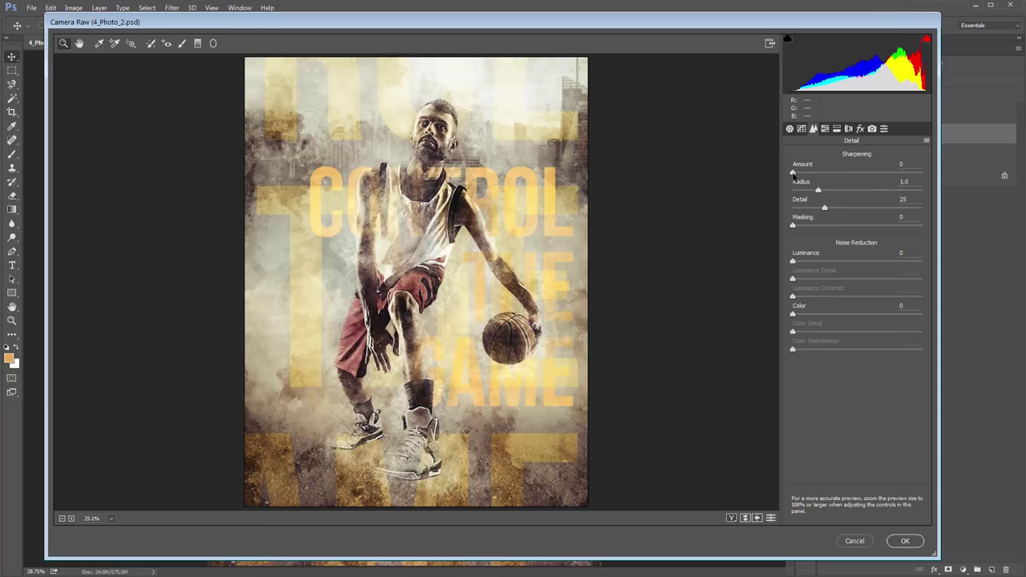
pyautogui.moveTo(795, 173); pyautogui.dragTo(801, 174)
pyautogui.click(905, 541)
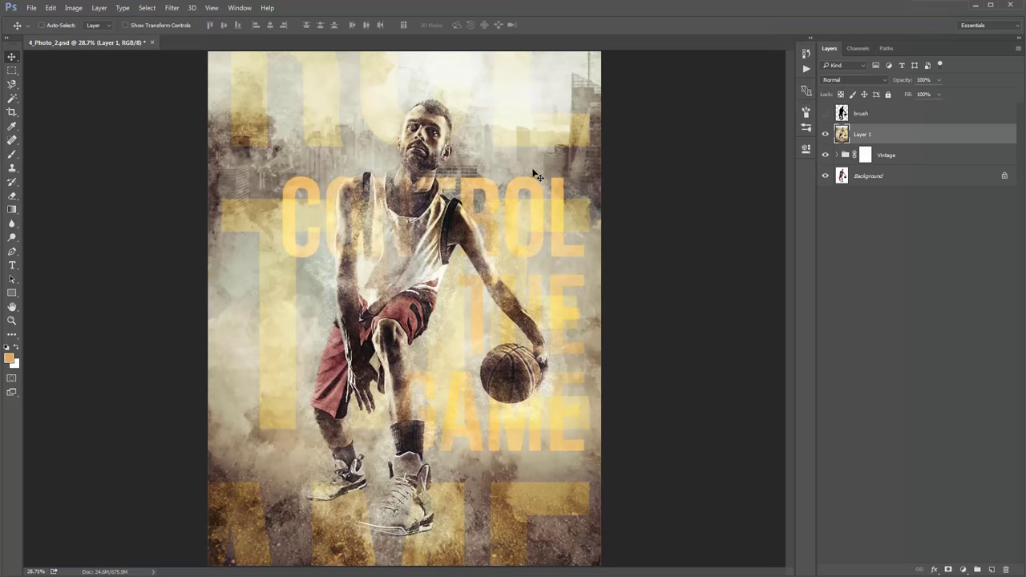
# Compare the poster with and without the filtered Layer 1 by hiding and showing it.
pyautogui.click(825, 135)
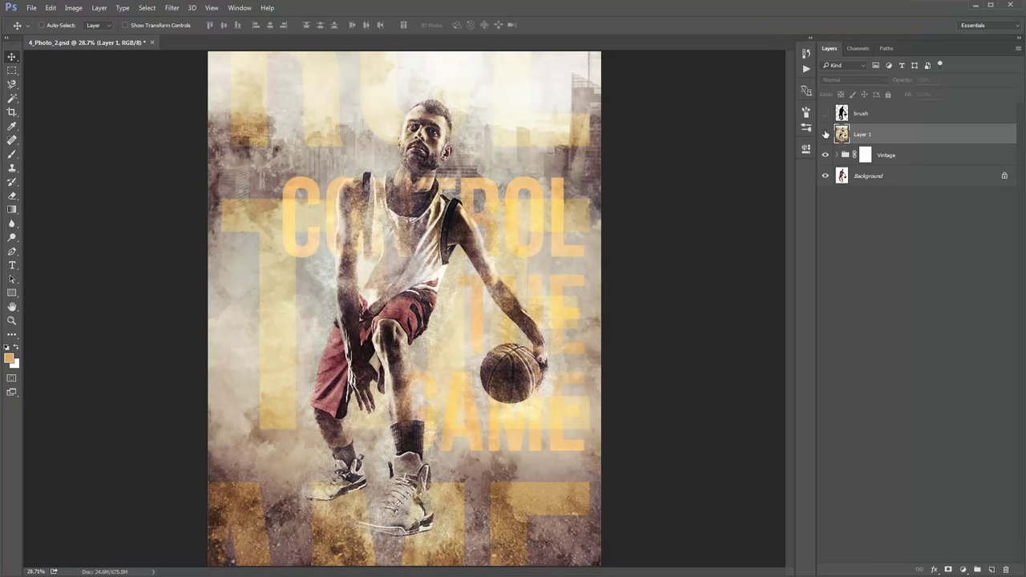
pyautogui.click(826, 135)
pyautogui.click(826, 135)
pyautogui.click(826, 135)
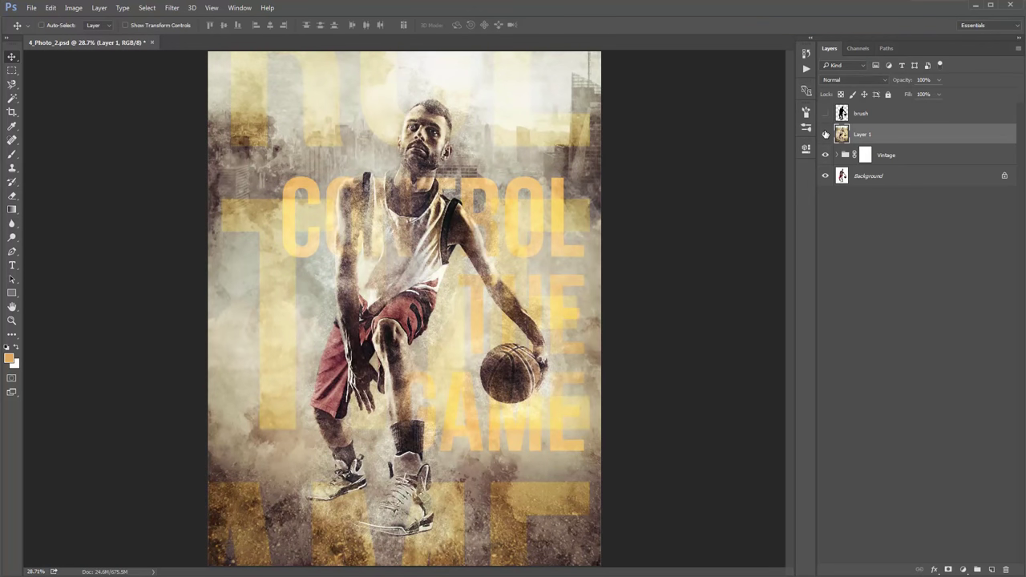
# Group Layer 1 with the Vintage group, and compare the new group with the original photo.
pyautogui.keyDown('shift'); pyautogui.click(921, 158); pyautogui.keyUp('shift')
pyautogui.hotkey('ctrl', 'g')
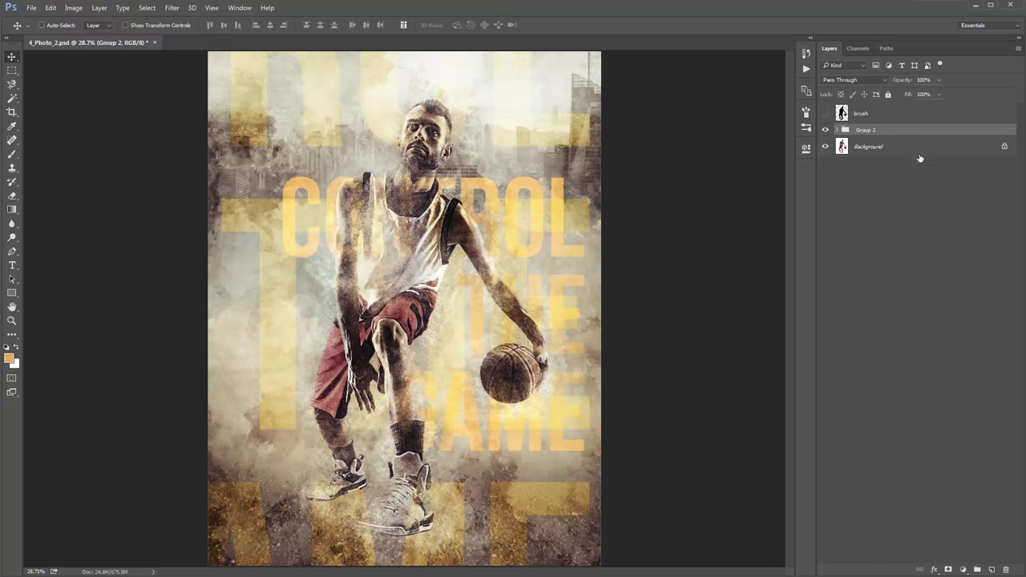
pyautogui.click(825, 130)
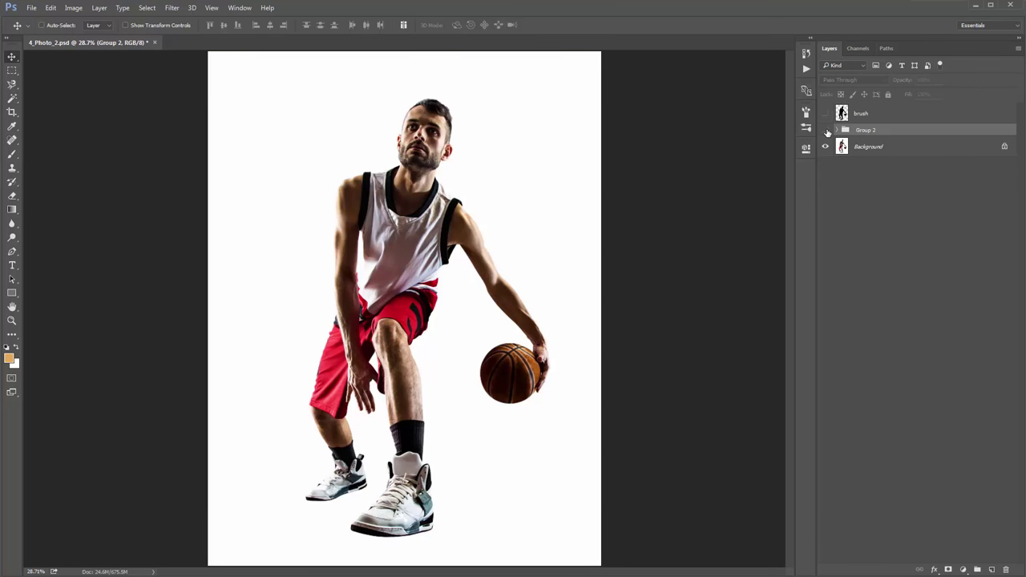
pyautogui.click(826, 130)
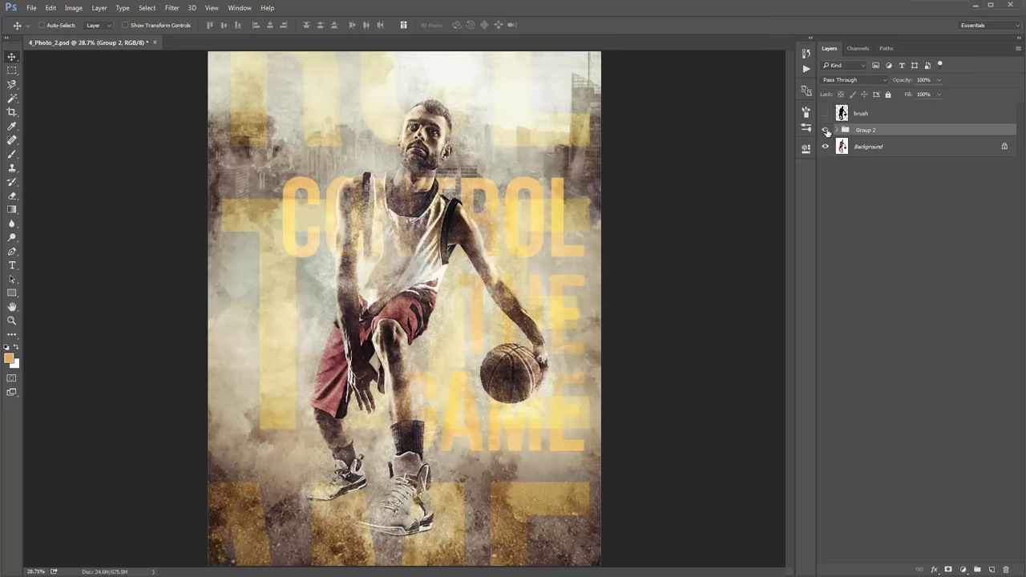
# Run the Oil Paint Finish (CS6+ only) action with the Background layer selected, and collapse the Oil Paint Finish group and Group 2.
pyautogui.moveTo(796, 184); pyautogui.dragTo(848, 184)
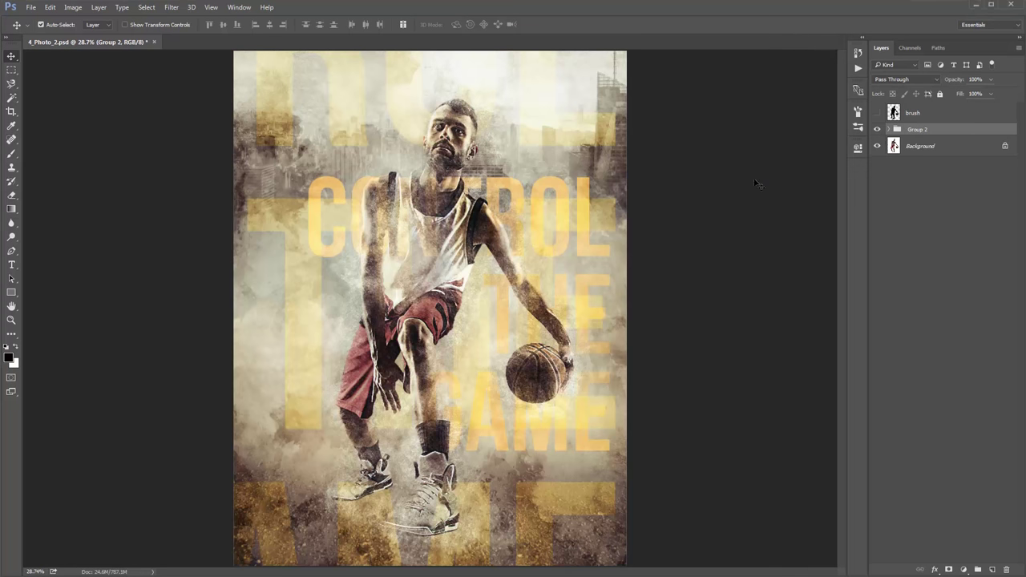
pyautogui.click(859, 68)
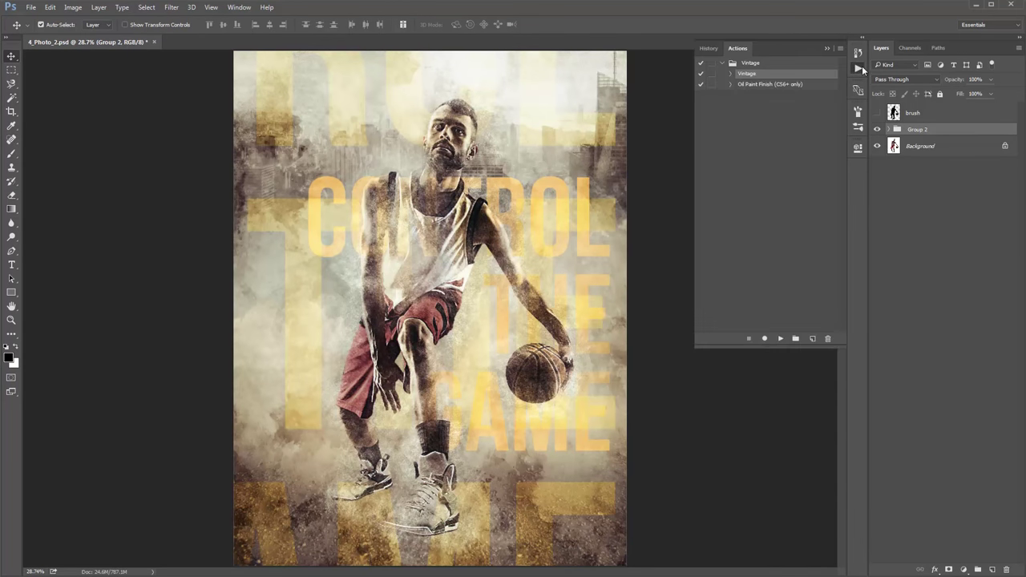
pyautogui.click(758, 84)
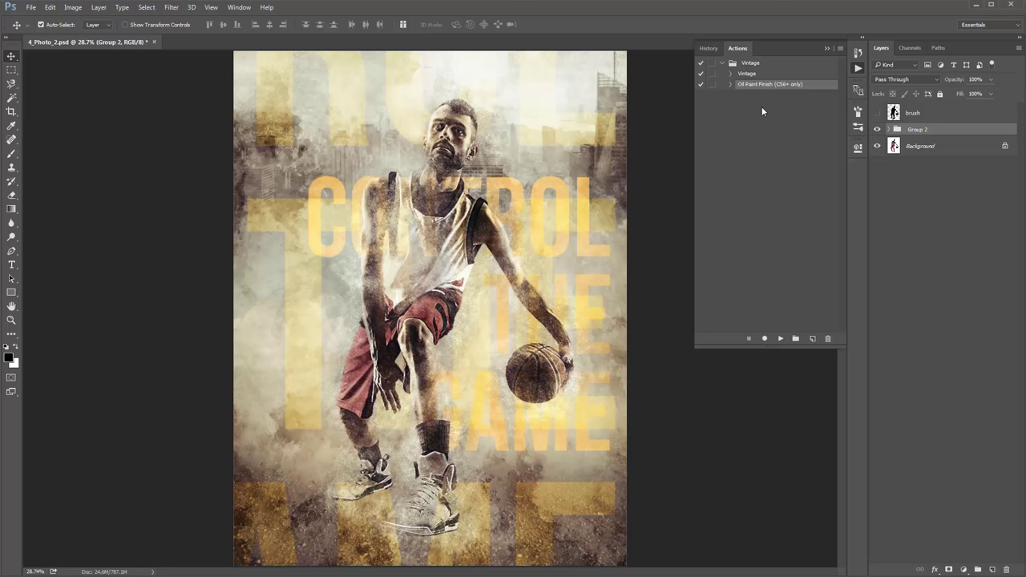
pyautogui.click(946, 148)
pyautogui.click(889, 129)
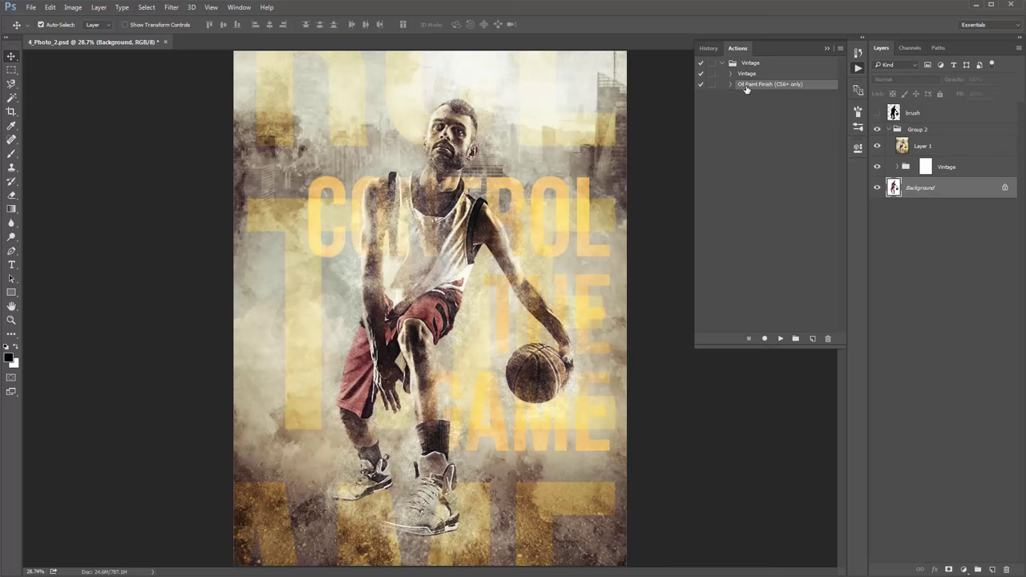
pyautogui.click(779, 338)
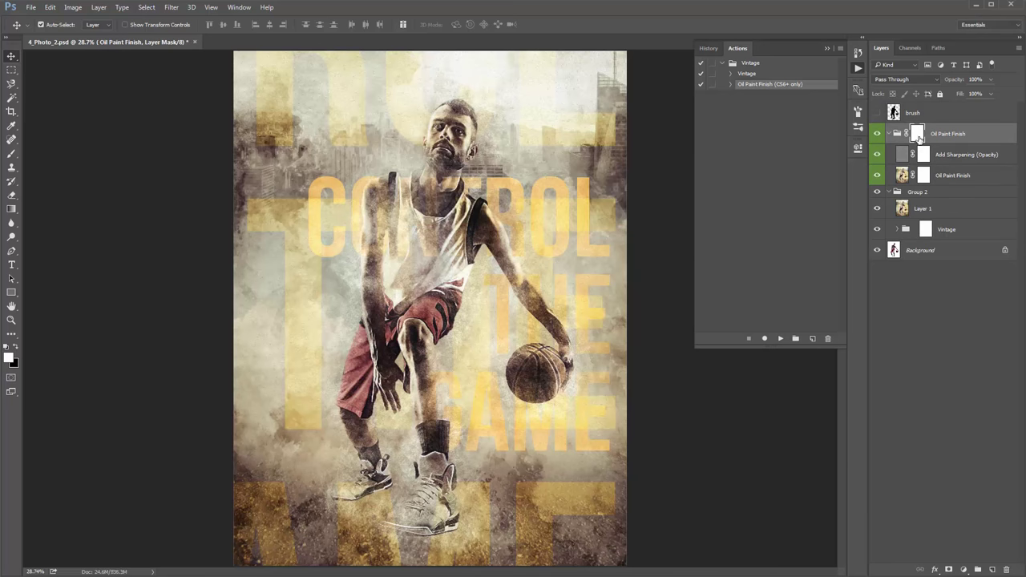
pyautogui.click(889, 134)
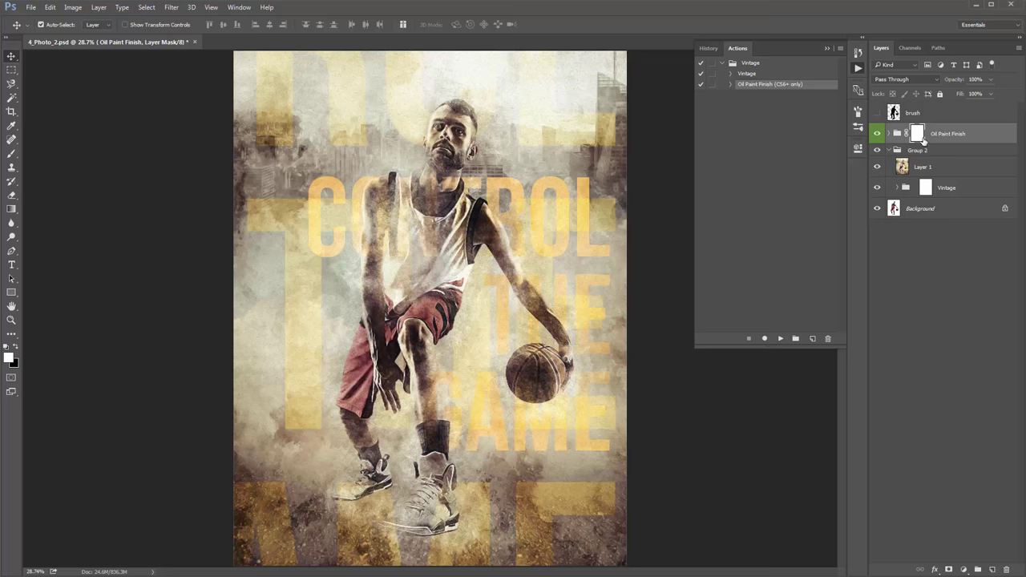
pyautogui.click(889, 150)
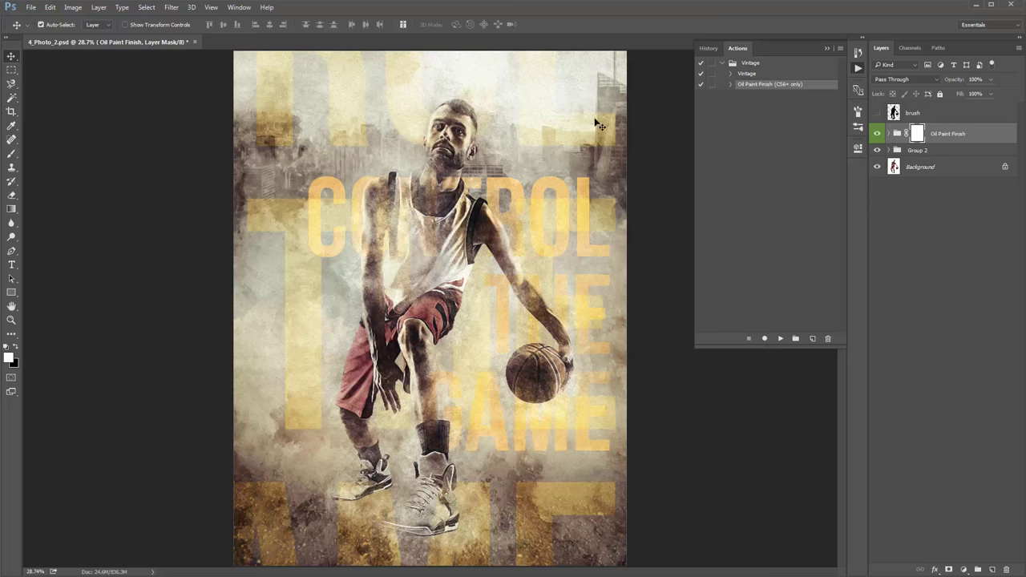
# Examine the oil paint texture on the player's face, jersey and lettering at 100%, and return to 33.3%.
pyautogui.click(505, 157)
pyautogui.hotkey('ctrl', '+')
pyautogui.hotkey('ctrl', '+')
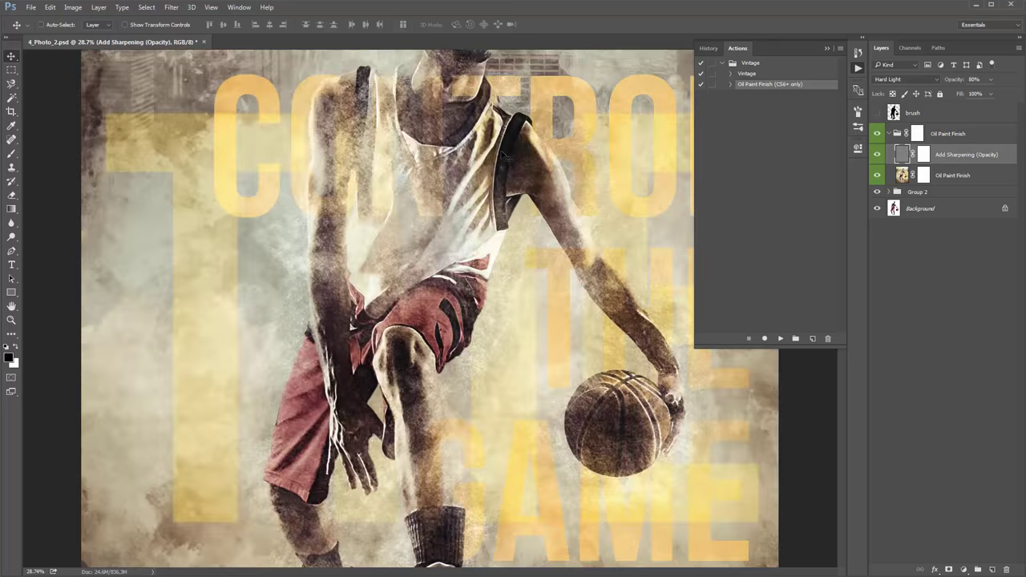
pyautogui.hotkey('ctrl', '1')
pyautogui.scroll(5, 505, 160)
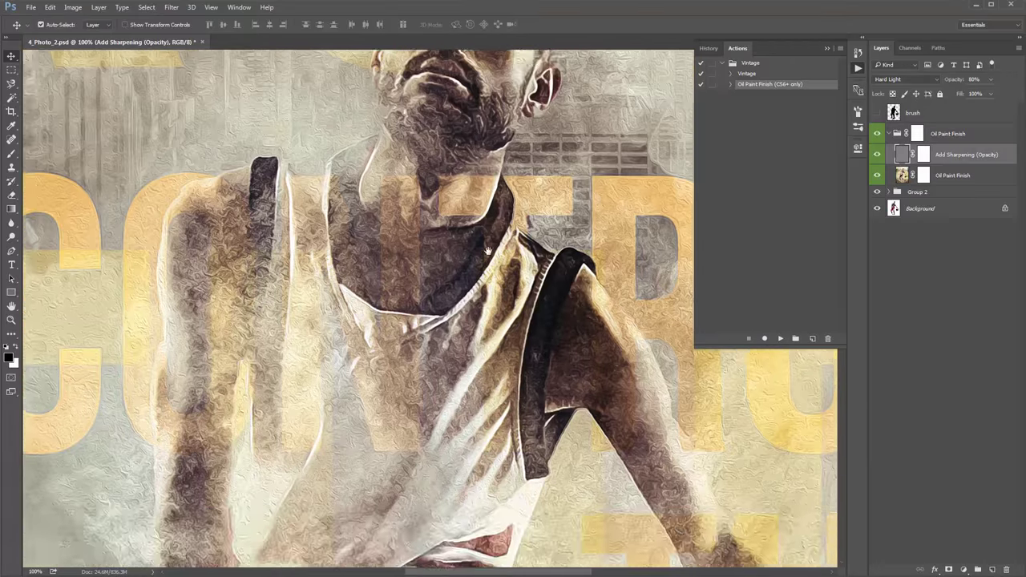
pyautogui.scroll(4, 507, 209)
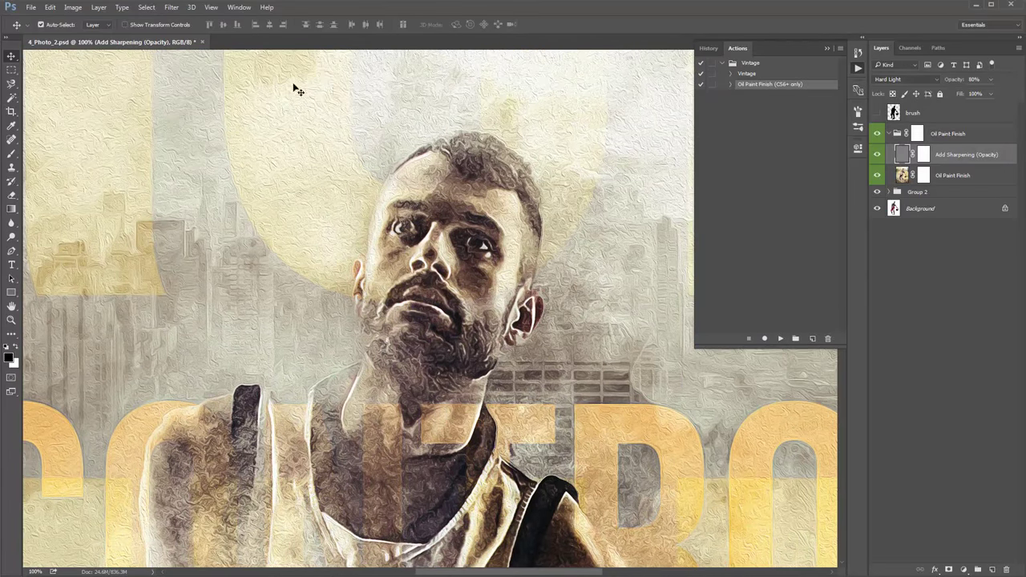
pyautogui.hscroll(6, 417, 228)
pyautogui.scroll(-5, 417, 229)
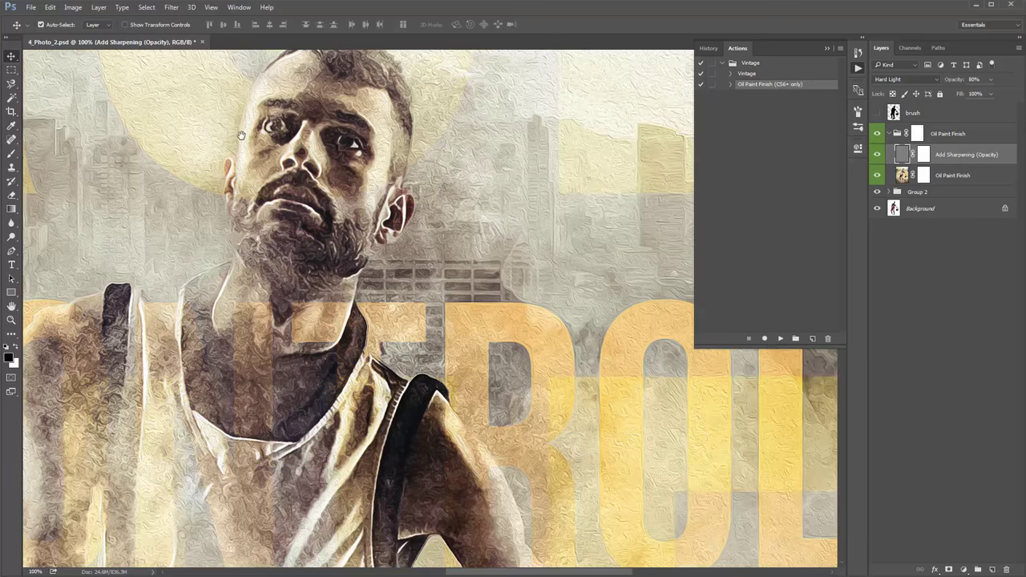
pyautogui.hotkey('ctrl', '-')
pyautogui.hotkey('ctrl', '-')
pyautogui.hotkey('ctrl', '-')
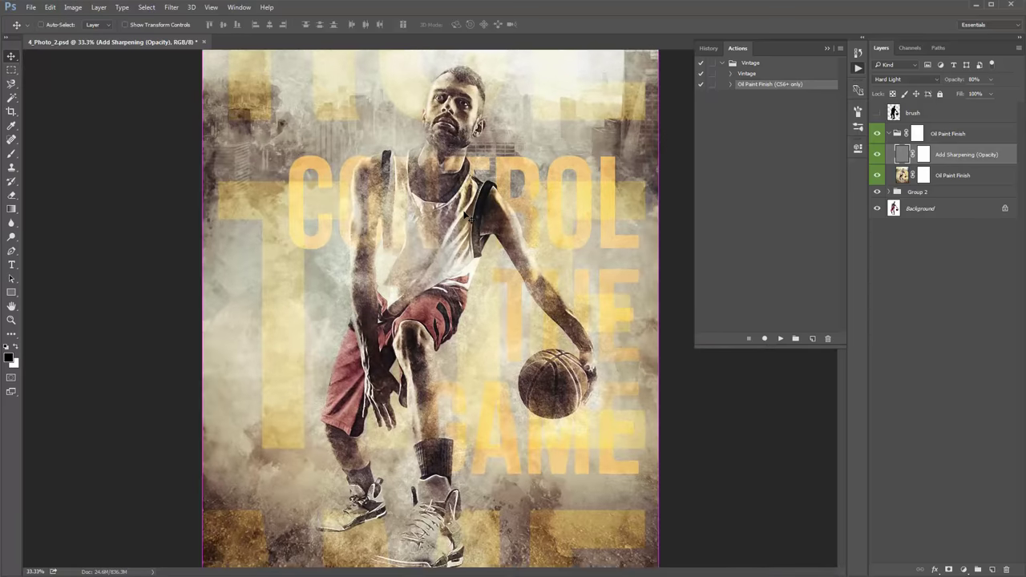
pyautogui.scroll(3, 439, 274)
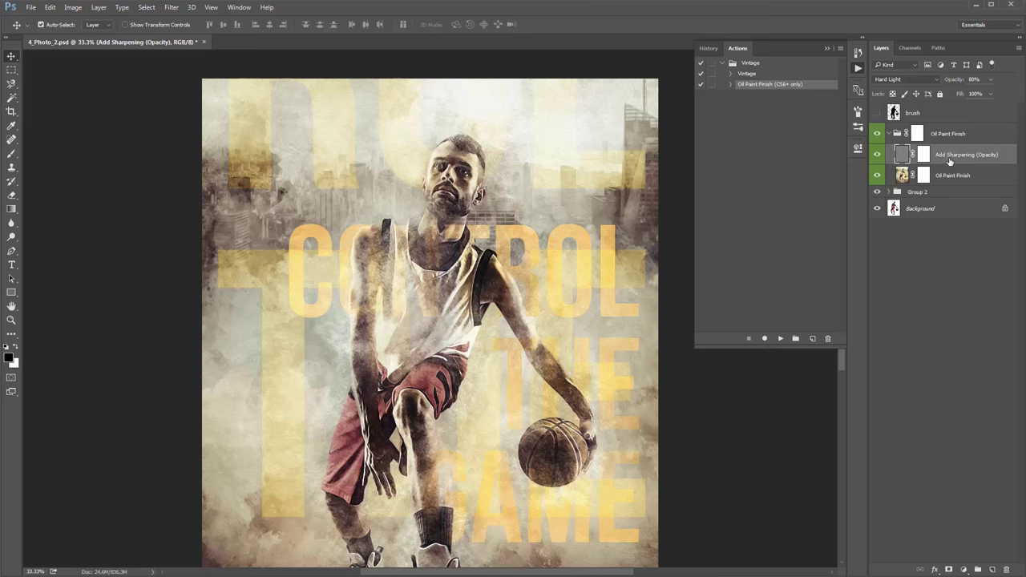
# Compare the poster with and without the Add Sharpening (Opacity) layer by repeatedly hiding and showing it.
pyautogui.click(876, 156)
pyautogui.click(877, 156)
pyautogui.click(877, 157)
pyautogui.click(876, 156)
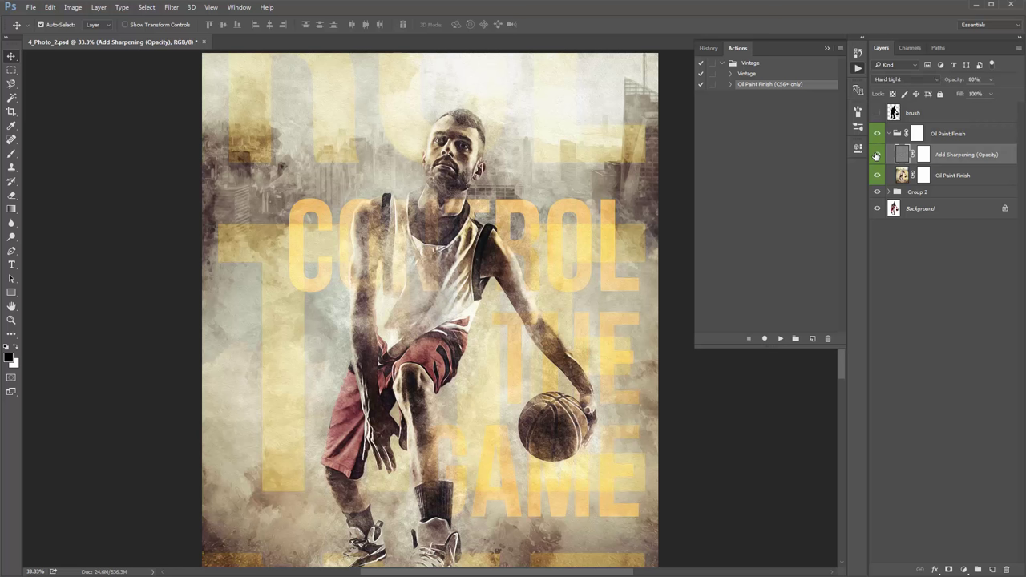
pyautogui.click(876, 156)
pyautogui.click(876, 156)
pyautogui.click(876, 156)
pyautogui.click(877, 157)
pyautogui.click(876, 157)
pyautogui.click(876, 156)
# Select the Oil Paint Finish layer and preview its effect by repeatedly hiding and showing it.
pyautogui.click(950, 175)
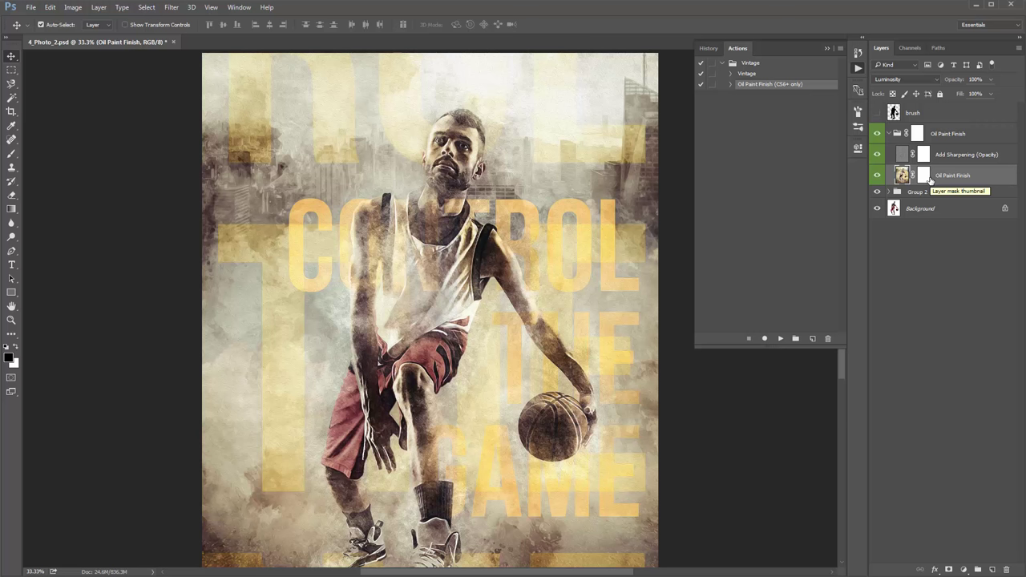
pyautogui.click(877, 180)
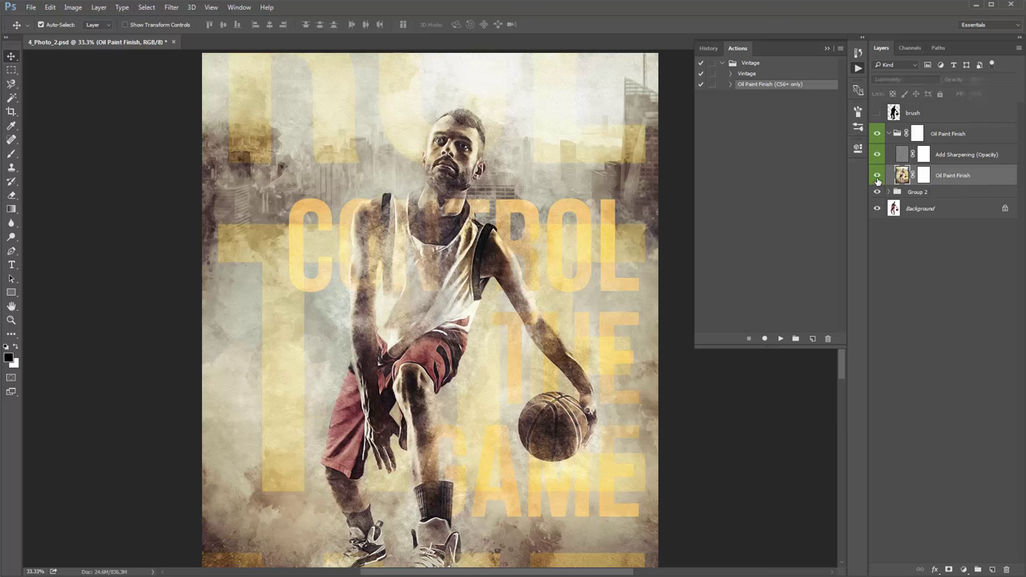
pyautogui.click(877, 178)
pyautogui.click(877, 178)
pyautogui.click(877, 178)
pyautogui.click(877, 178)
pyautogui.click(877, 178)
pyautogui.click(877, 178)
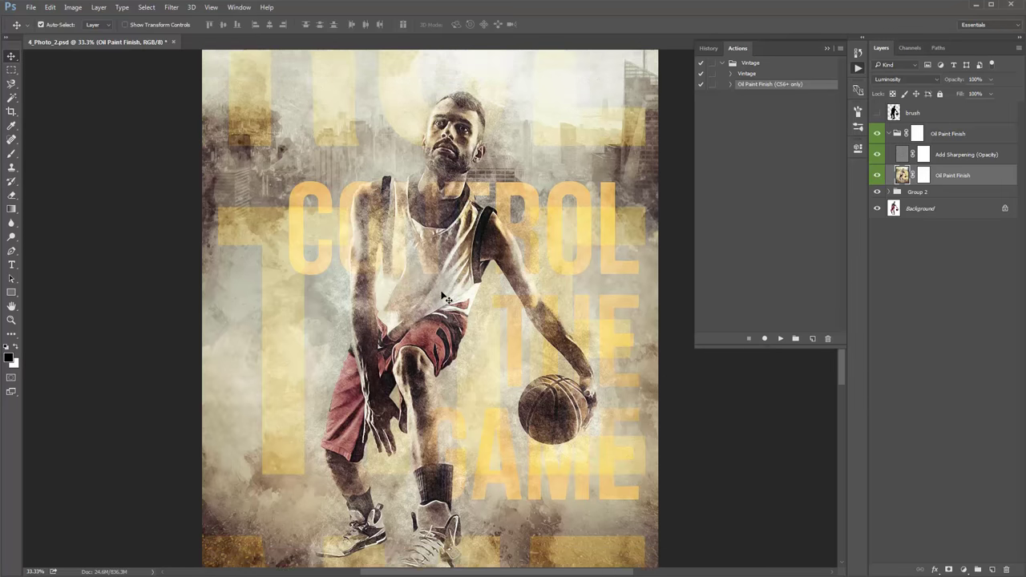
# Collapse the Oil Paint Finish group and delete it.
pyautogui.click(890, 134)
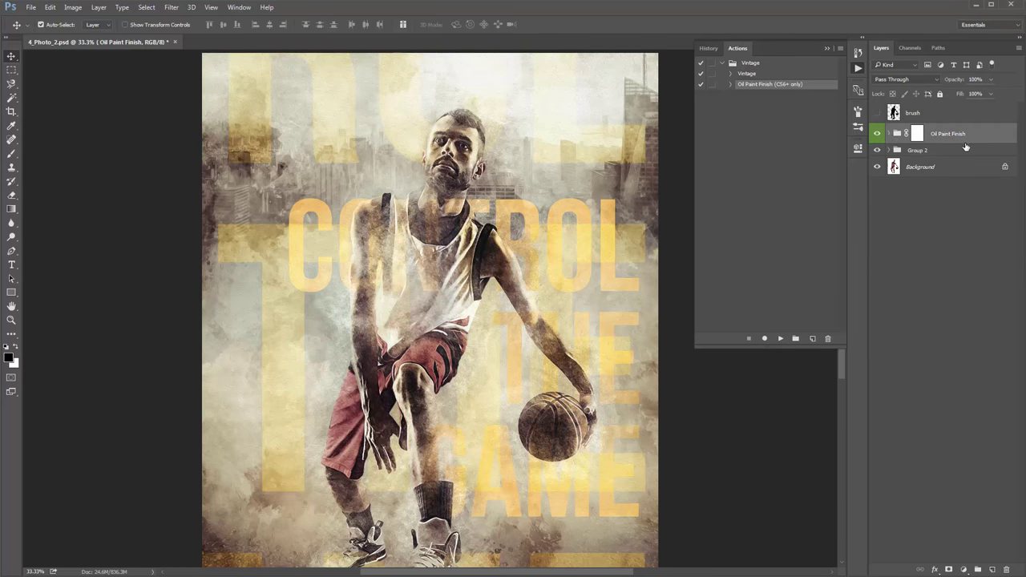
pyautogui.press('Delete')
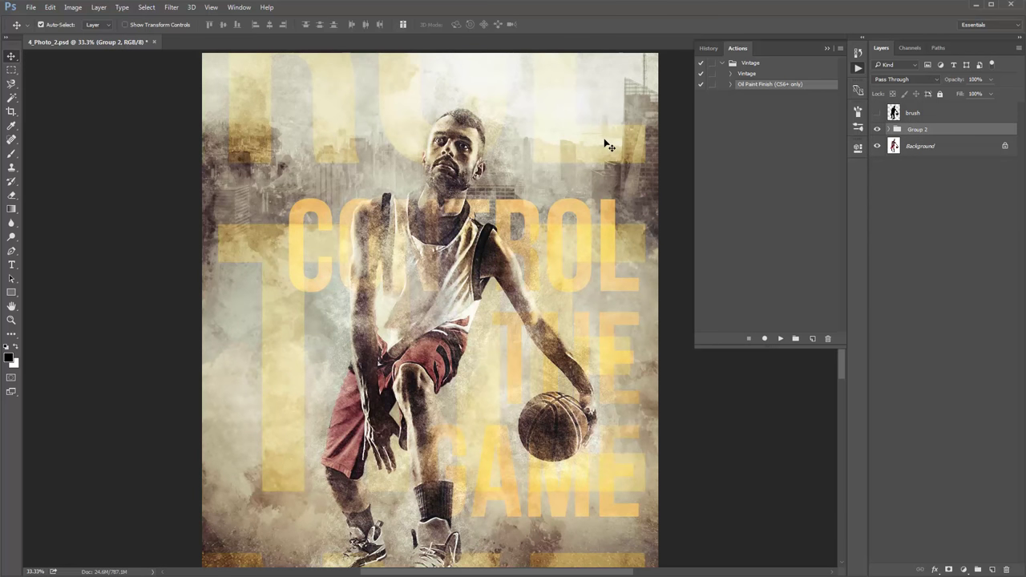
pyautogui.scroll(-3, 607, 145)
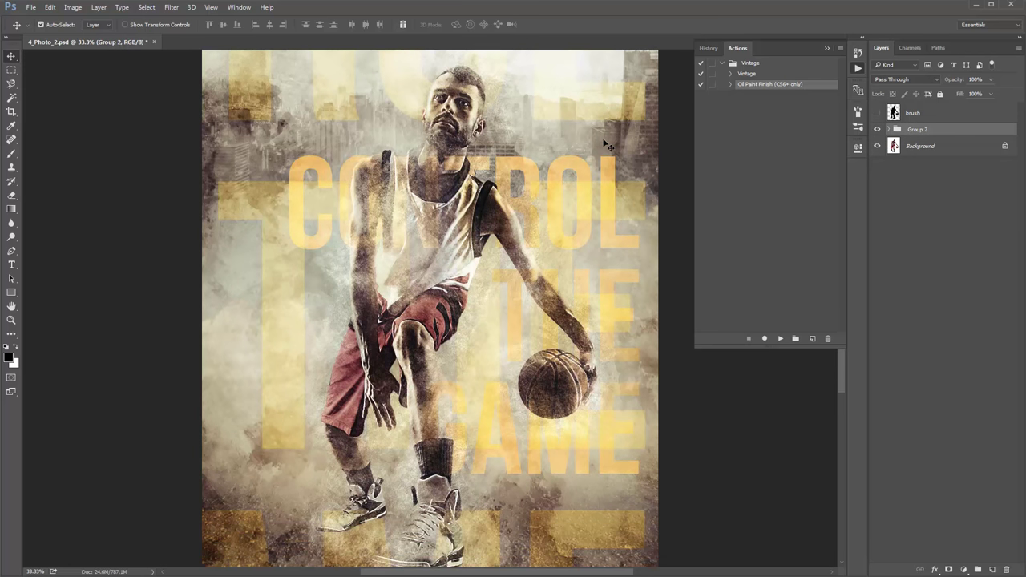